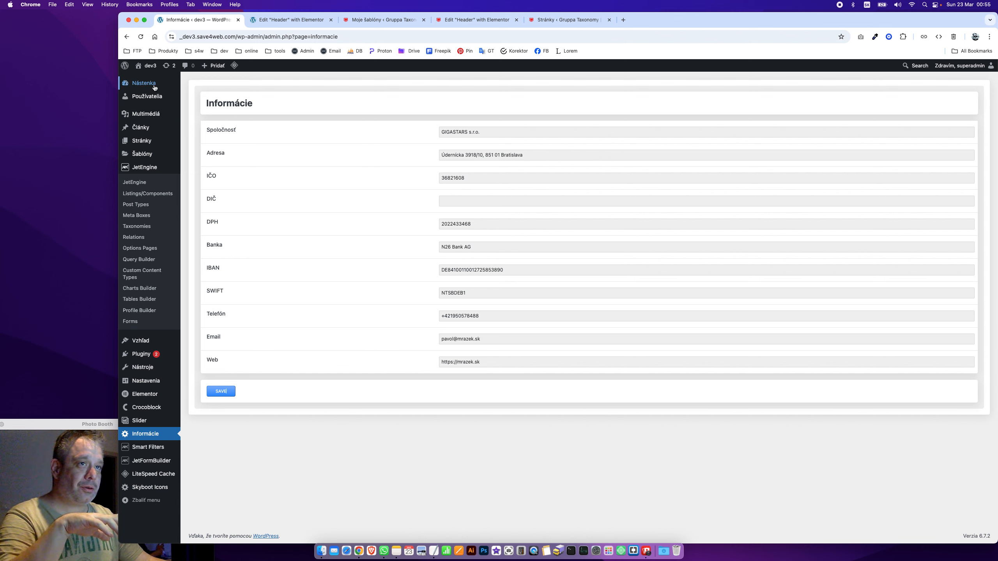
Bring the fakturacia TextEdit notes forward beside the WordPress Informácie options page
{"action": "left_click_drag", "start_coordinate": [259, 105], "coordinate": [196, 103]}
{"action": "left_click", "coordinate": [519, 504]}
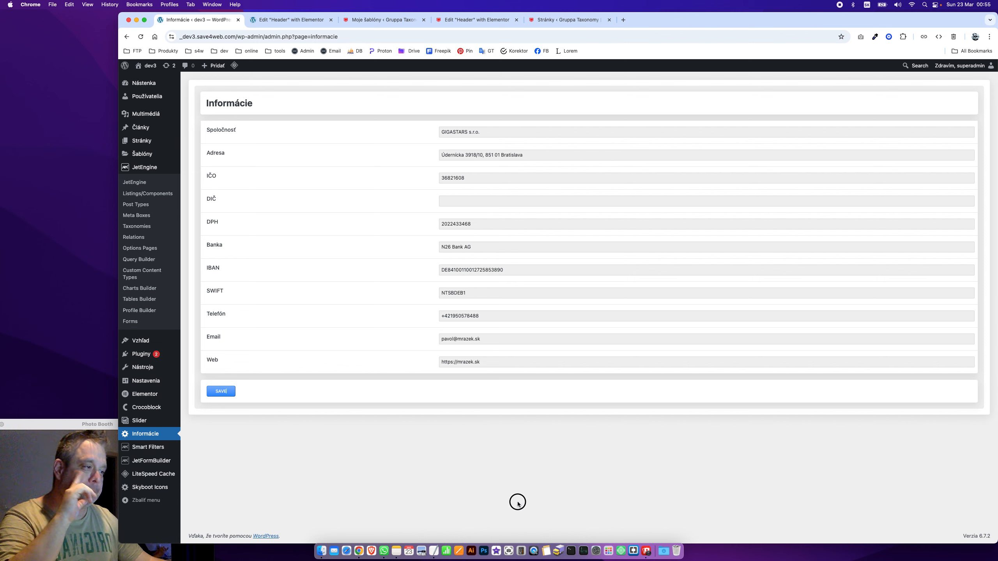
{"action": "left_click", "coordinate": [479, 491]}
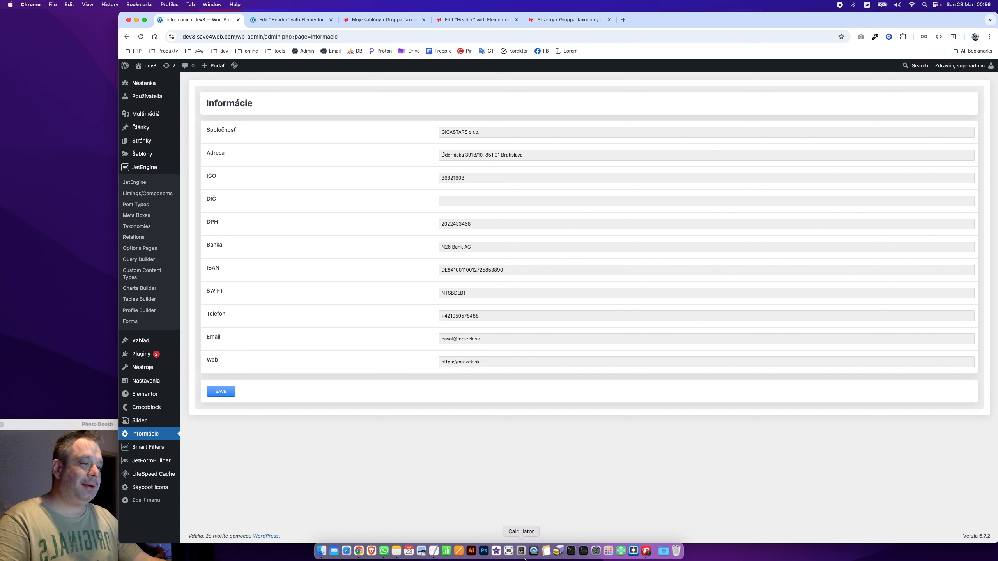
{"action": "left_click", "coordinate": [434, 551]}
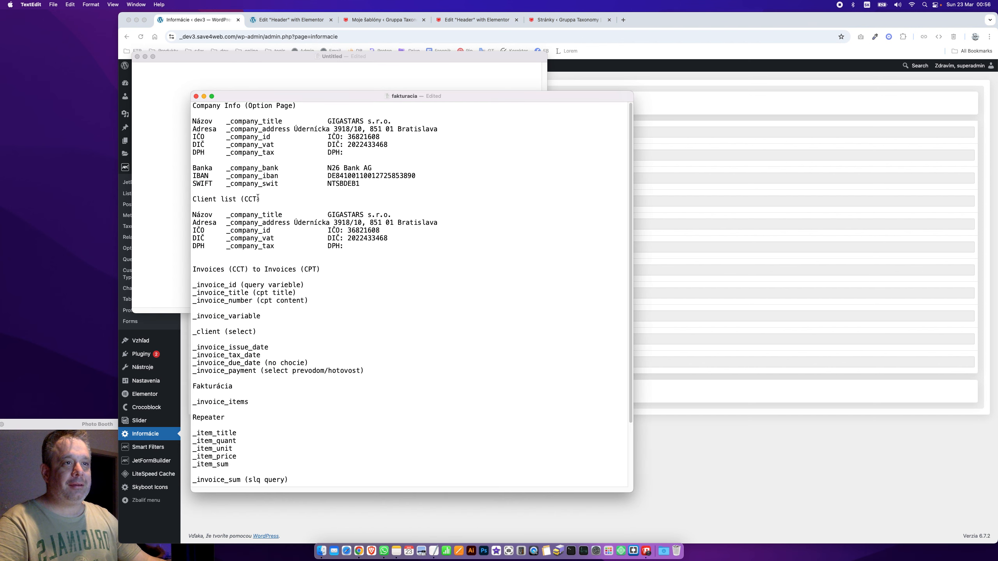
Highlight the 'Client list (CCT)' line in the notes, then return to the WordPress Informácie page
{"action": "left_click_drag", "start_coordinate": [261, 203], "coordinate": [188, 198]}
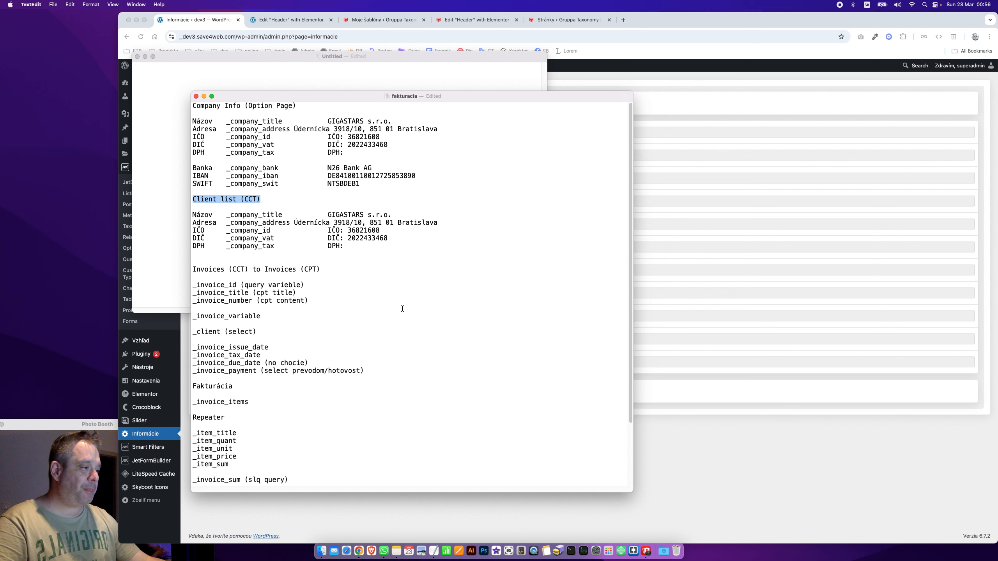
{"action": "left_click", "coordinate": [664, 443]}
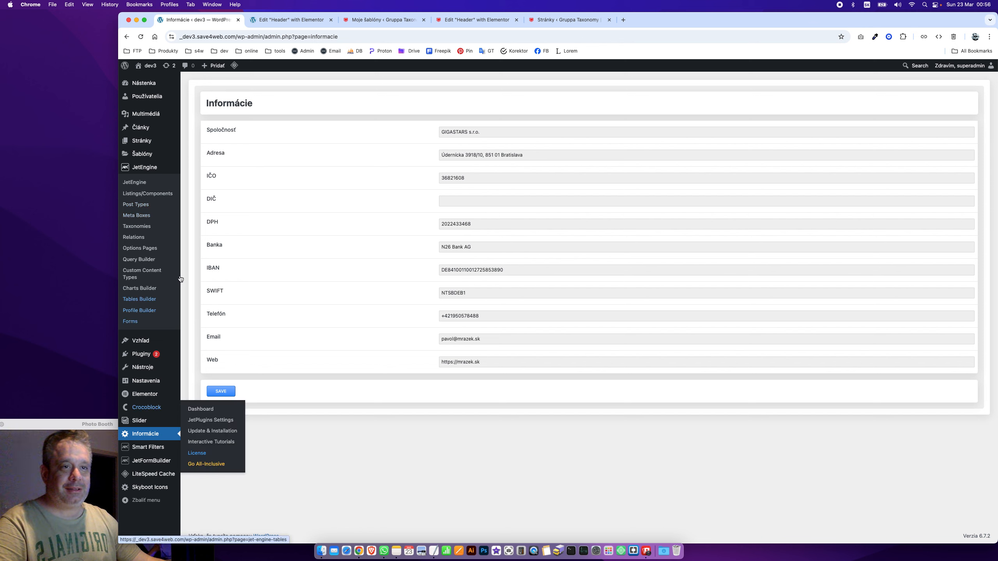
Go to JetEngine's Custom Content Types list and start adding a new content type
{"action": "left_click", "coordinate": [153, 282]}
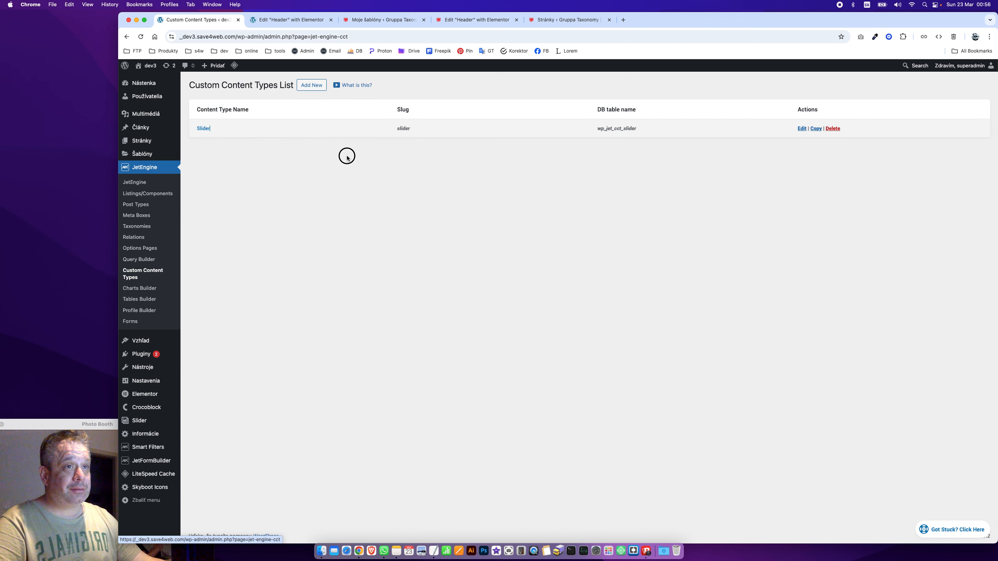
{"action": "left_click", "coordinate": [315, 86]}
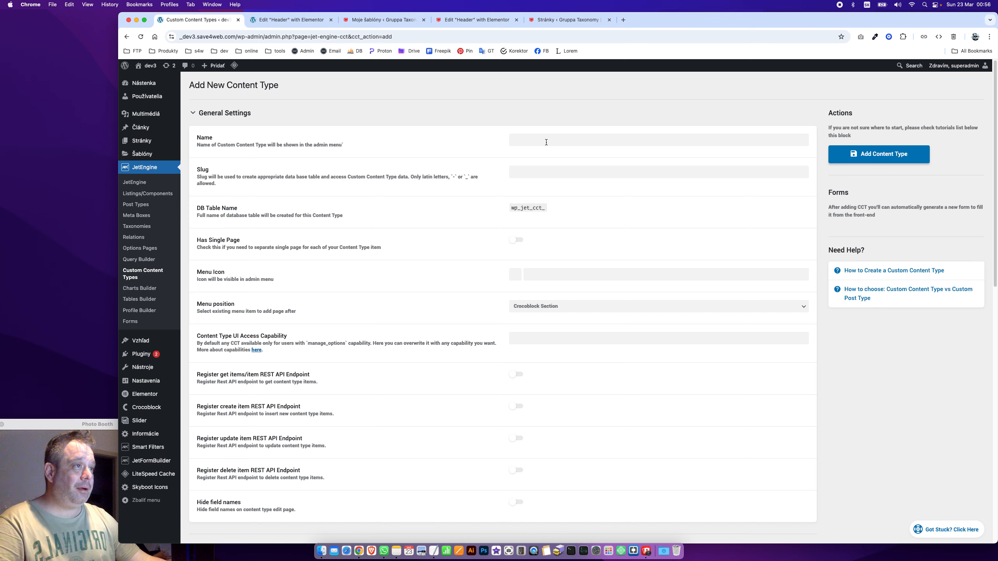
Name the content type 'Zoznam klientov' with the slug auto-filled as client_list
{"action": "left_click", "coordinate": [547, 142]}
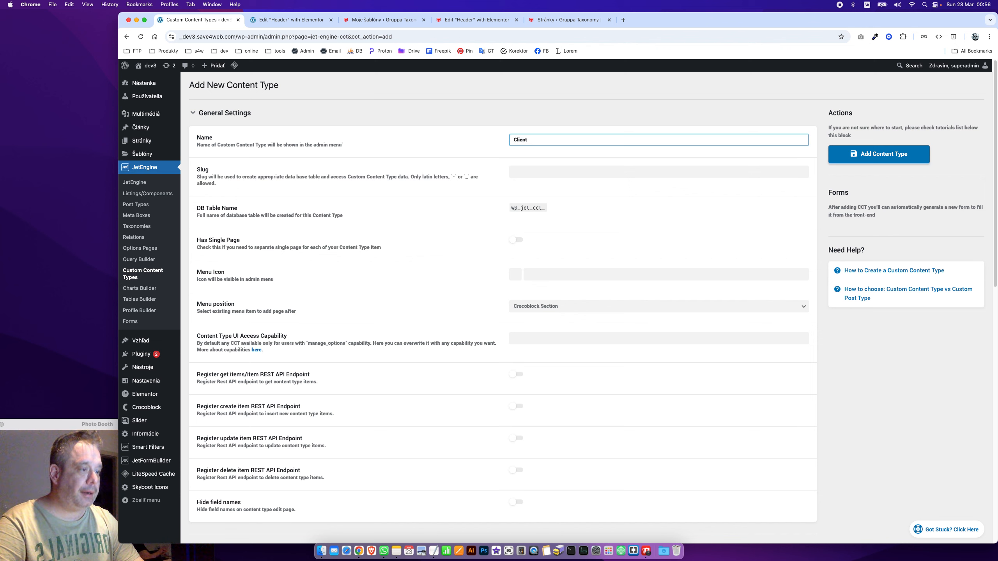
{"action": "key", "text": "Tab"}
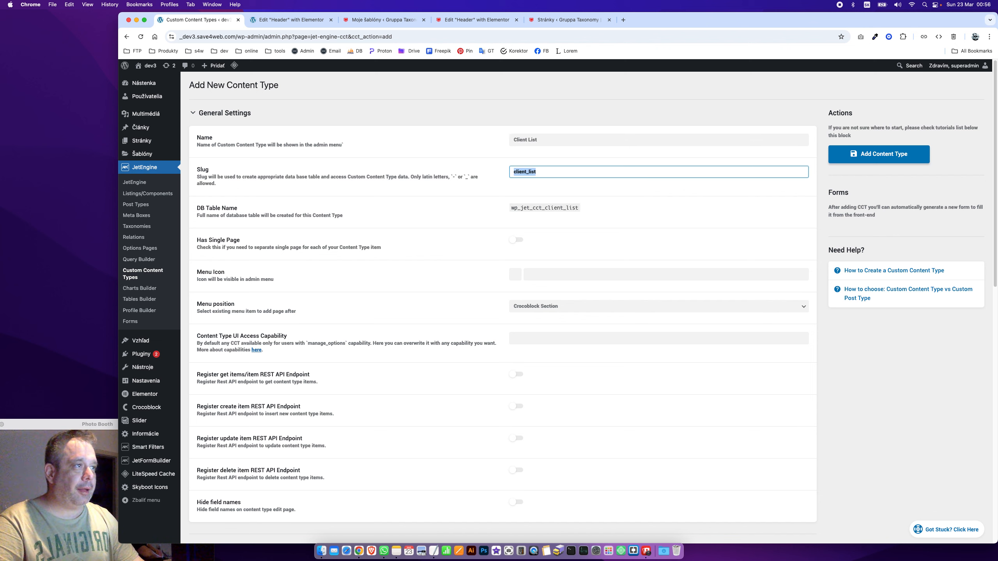
{"action": "key", "text": "shift+Tab"}
{"action": "type", "text": "Zoznam"}
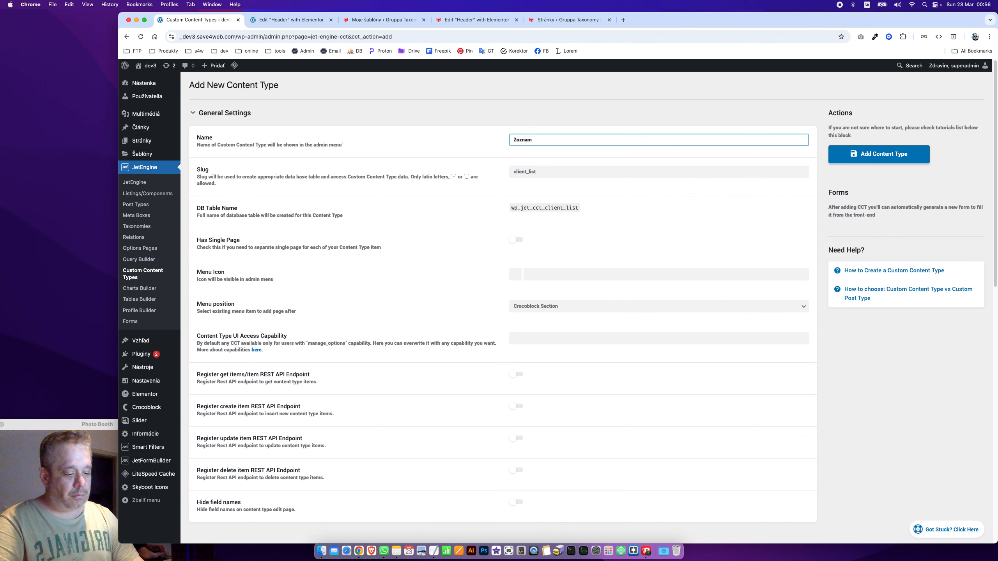
{"action": "key", "text": "Tab"}
Choose the person icon as the menu icon and collapse the Admin Columns section
{"action": "scroll", "coordinate": [427, 226], "scroll_direction": "down", "scroll_amount": 1}
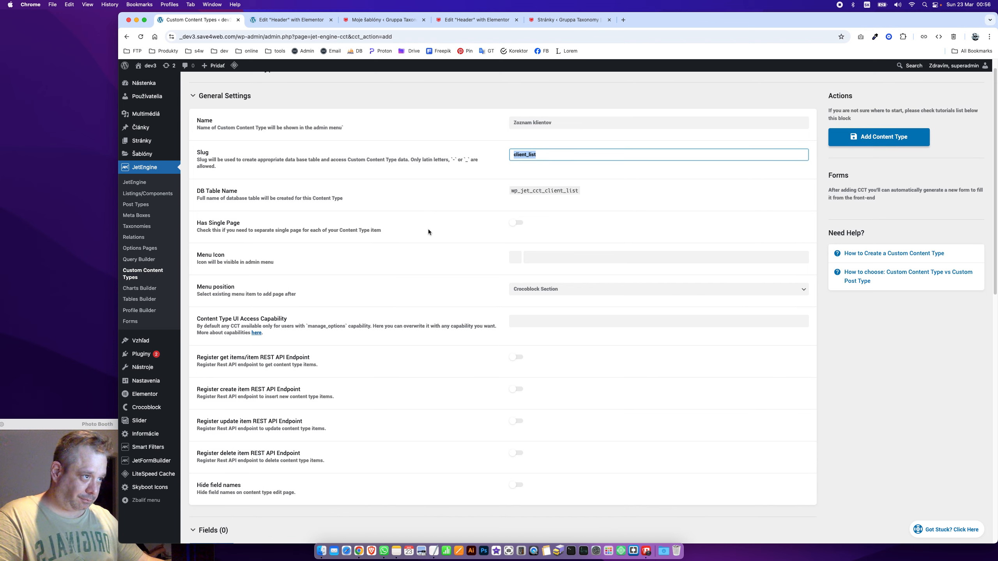
{"action": "left_click", "coordinate": [522, 257]}
{"action": "scroll", "coordinate": [566, 370], "scroll_direction": "down", "scroll_amount": 2}
{"action": "scroll", "coordinate": [566, 369], "scroll_direction": "up", "scroll_amount": 1}
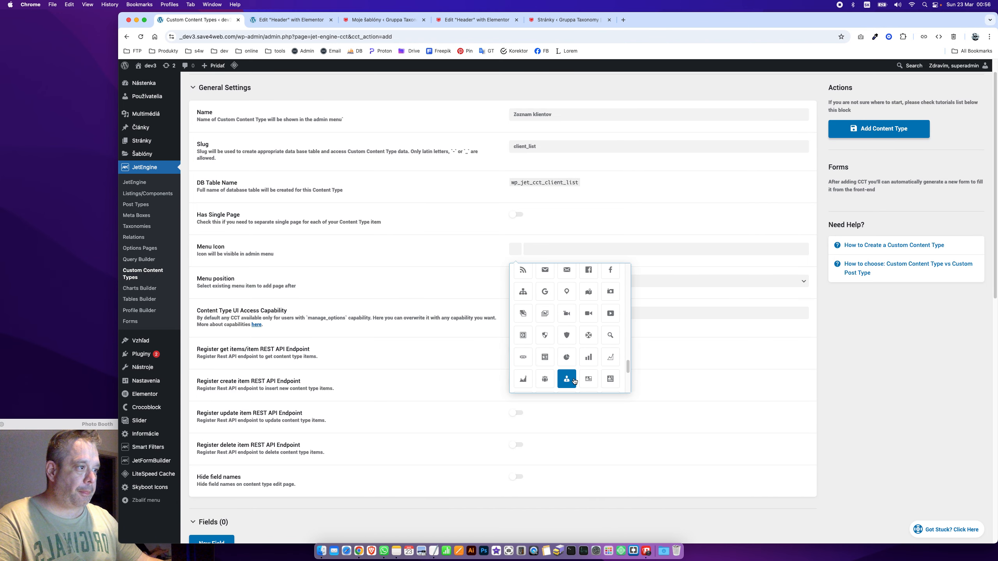
{"action": "left_click", "coordinate": [574, 380]}
{"action": "scroll", "coordinate": [250, 249], "scroll_direction": "down", "scroll_amount": 10}
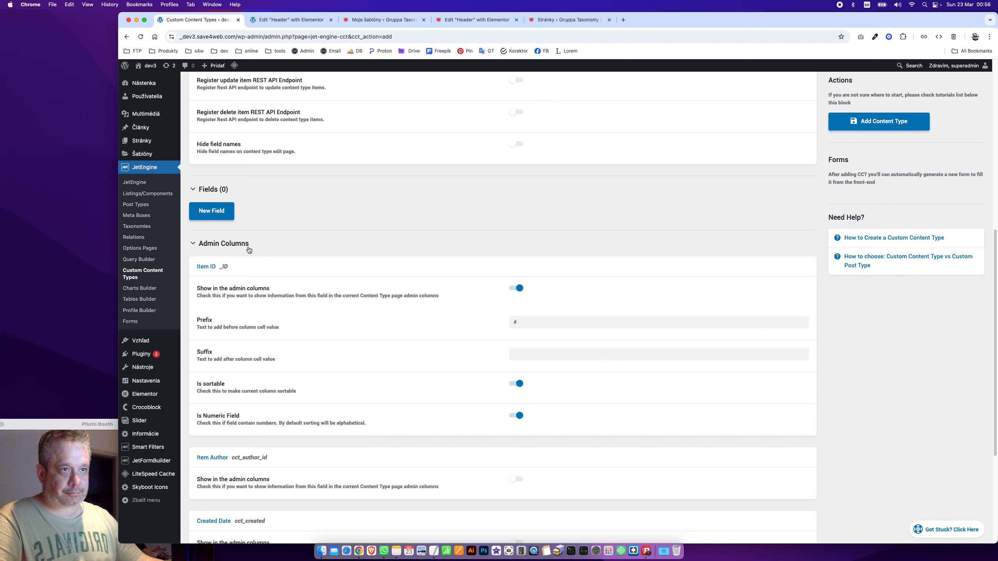
{"action": "left_click", "coordinate": [249, 246]}
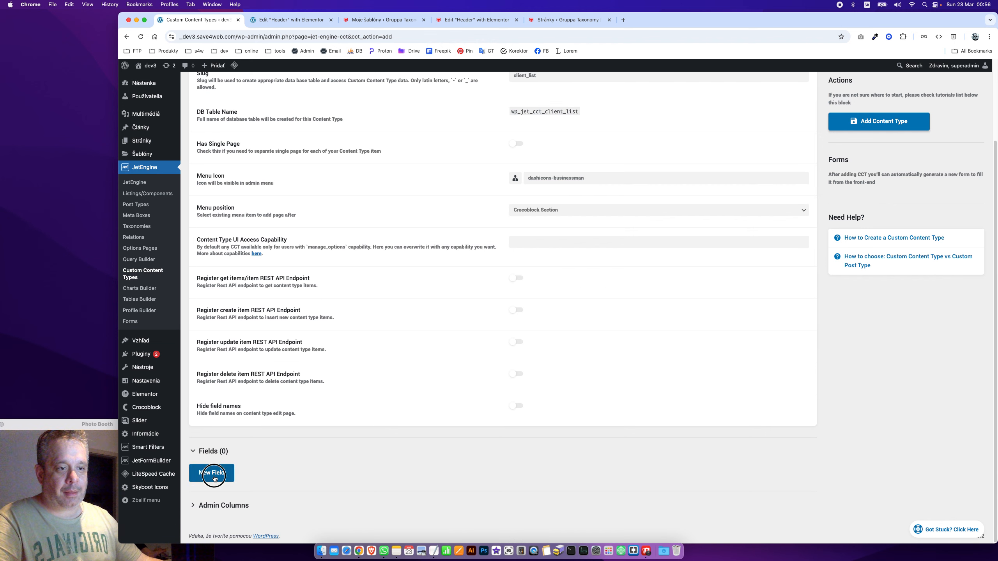
Add a text field labelled Spoločnosť with Name/ID _comapny_title
{"action": "left_click", "coordinate": [212, 473]}
{"action": "scroll", "coordinate": [346, 420], "scroll_direction": "down", "scroll_amount": 7}
{"action": "left_click", "coordinate": [570, 238]}
{"action": "type", "text": "Spoločnosť"}
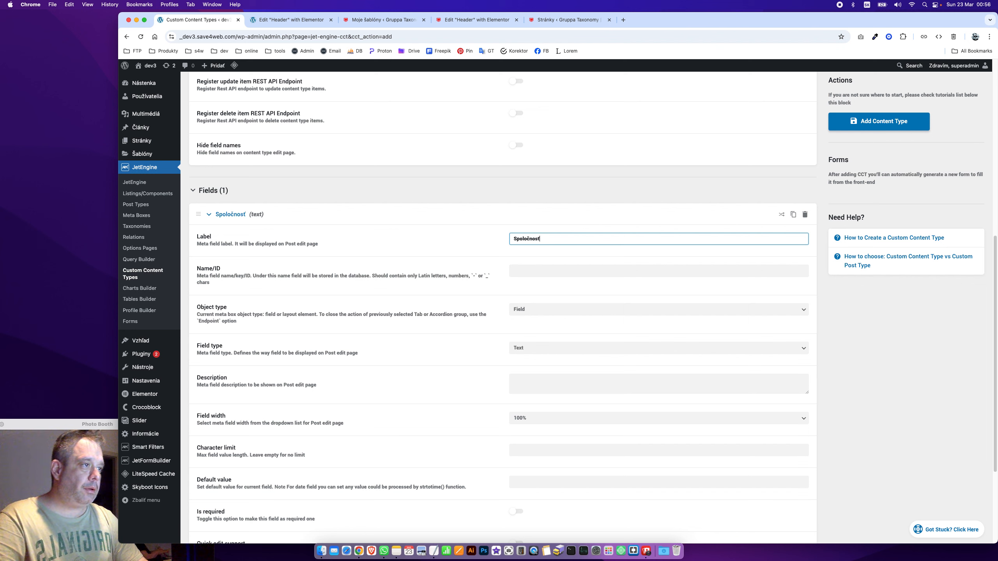
{"action": "key", "text": "Tab"}
{"action": "type", "text": "_comapny"}
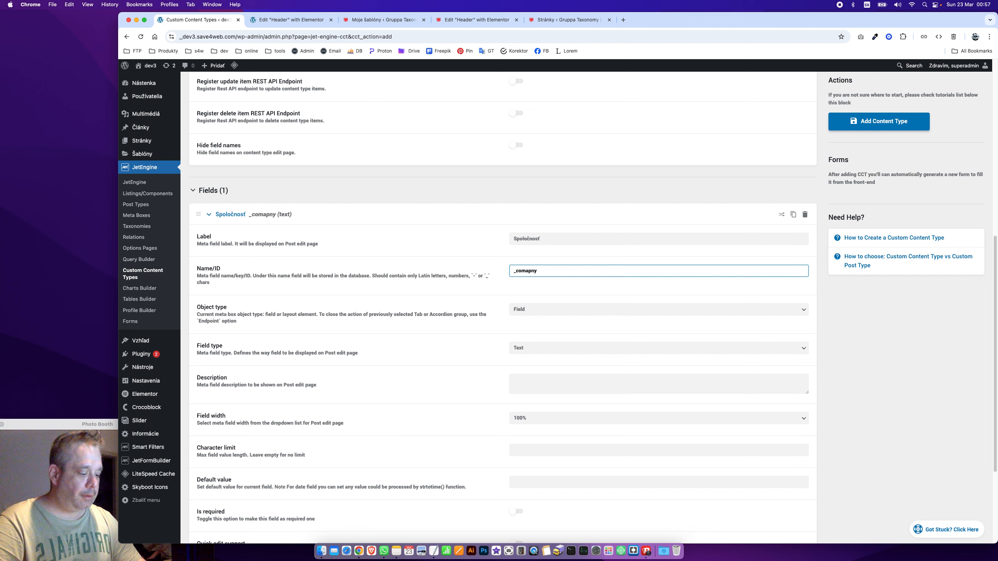
{"action": "type", "text": "_title"}
{"action": "key", "text": "Tab"}
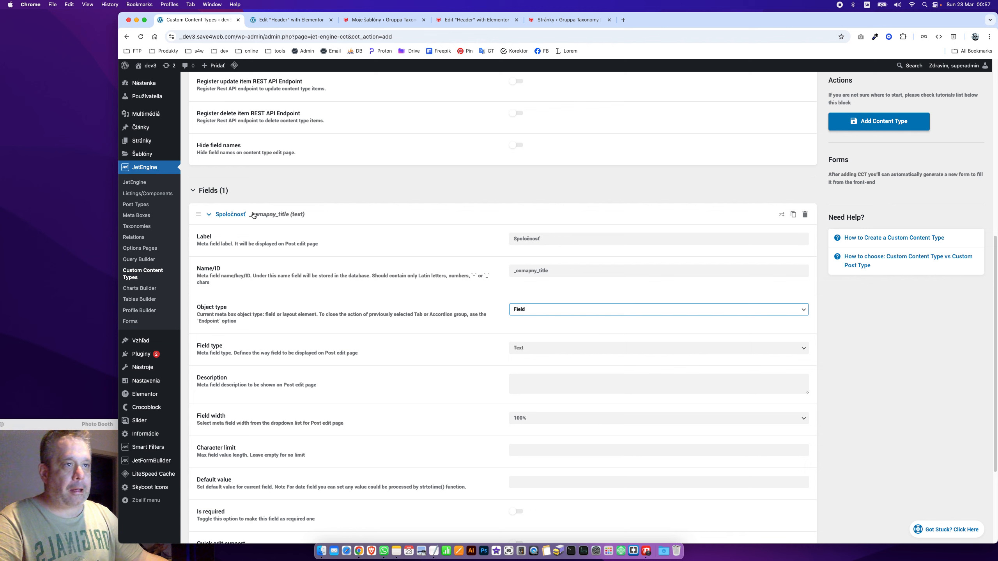
{"action": "left_click", "coordinate": [264, 216]}
Add a second text field labelled Adresa with Name/ID _company_address
{"action": "left_click", "coordinate": [212, 475]}
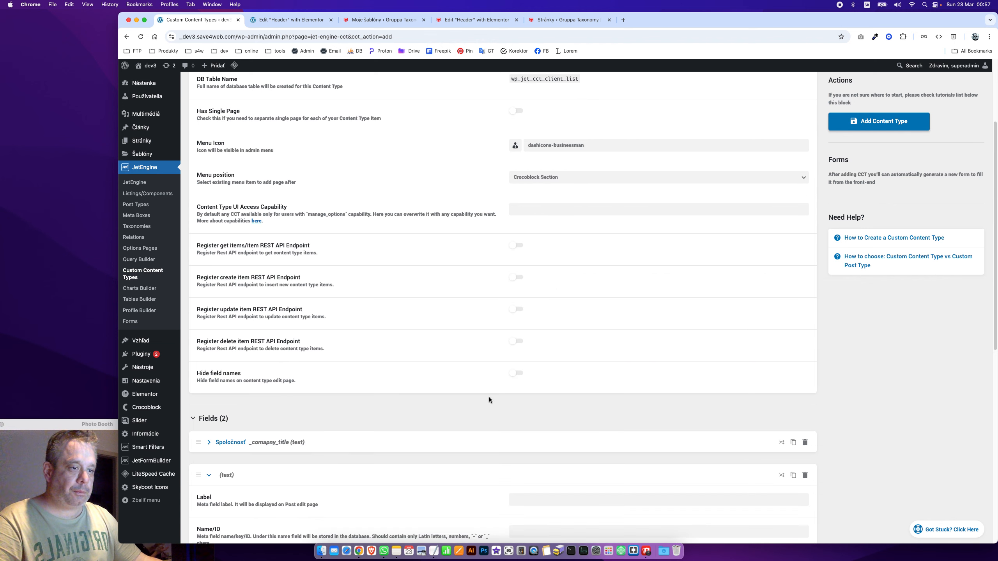
{"action": "scroll", "coordinate": [489, 400], "scroll_direction": "down", "scroll_amount": 10}
{"action": "scroll", "coordinate": [217, 200], "scroll_direction": "up", "scroll_amount": 4}
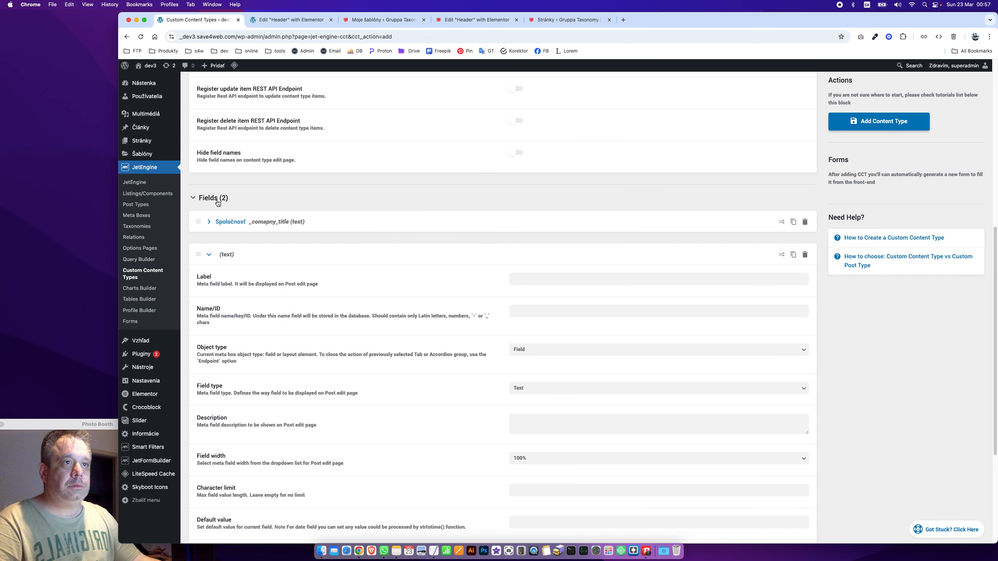
{"action": "left_click", "coordinate": [530, 276]}
{"action": "type", "text": "Adresa"}
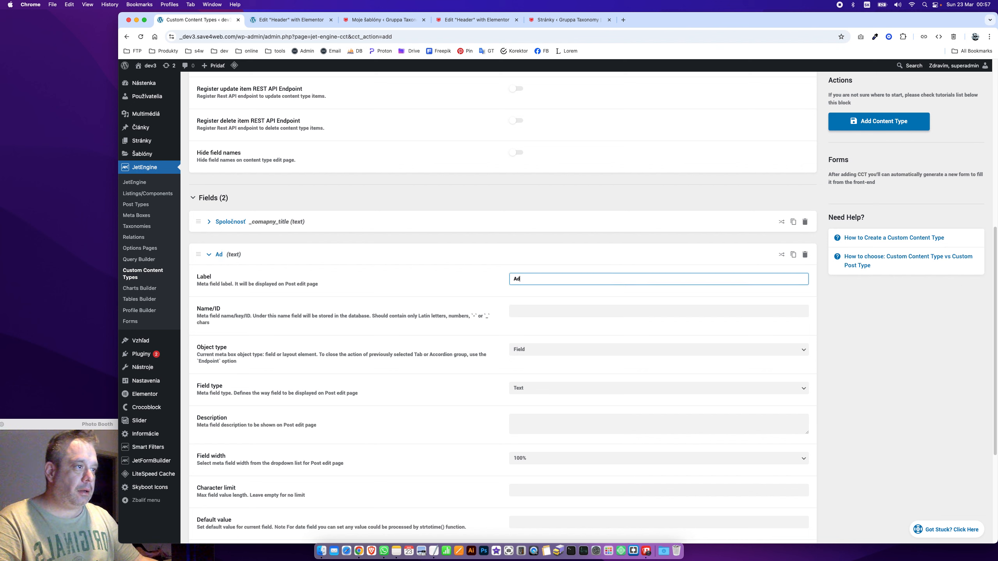
{"action": "key", "text": "Tab"}
{"action": "type", "text": "_compam"}
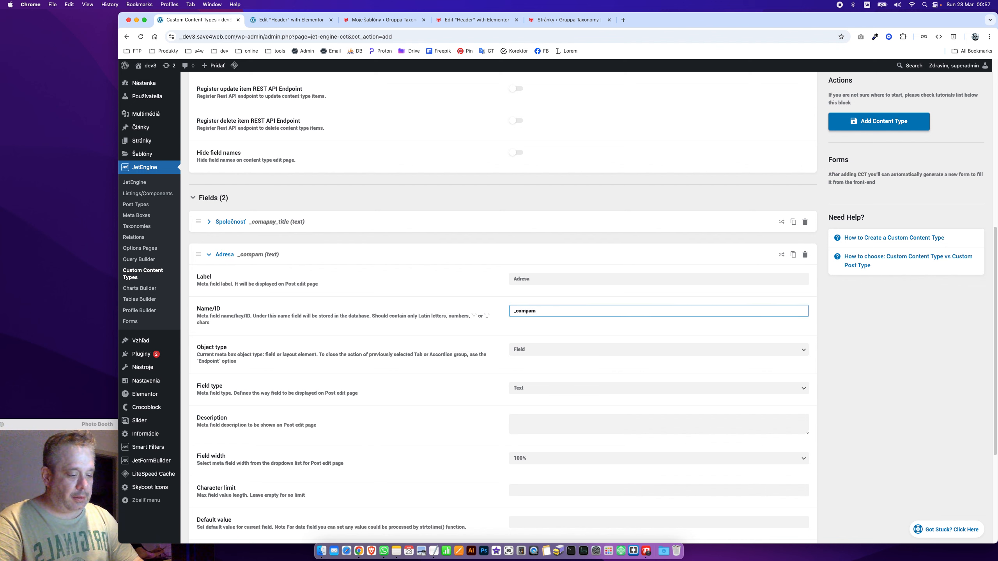
{"action": "key", "text": "BackSpace"}
{"action": "type", "text": "ny_"}
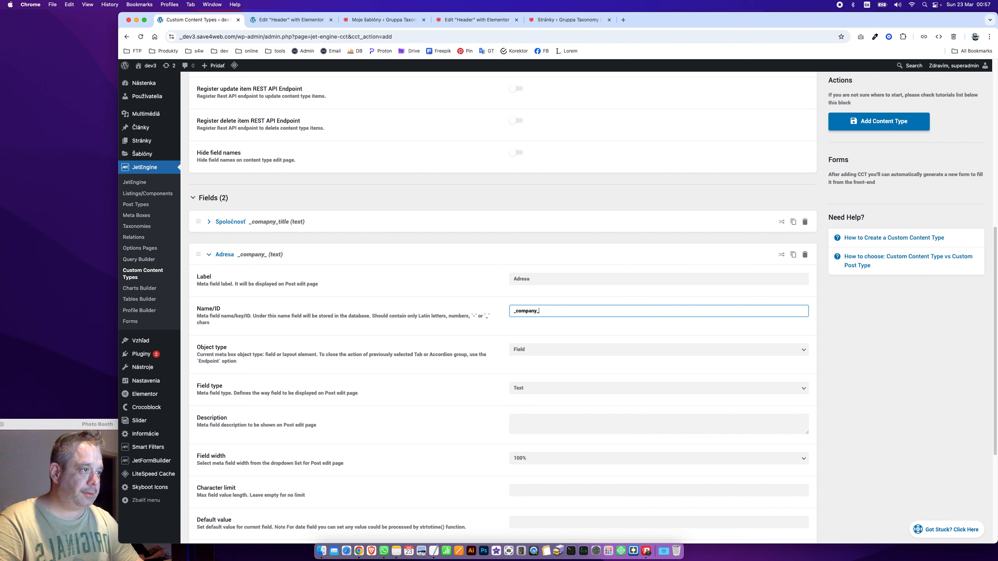
{"action": "type", "text": "address"}
{"action": "key", "text": "Tab"}
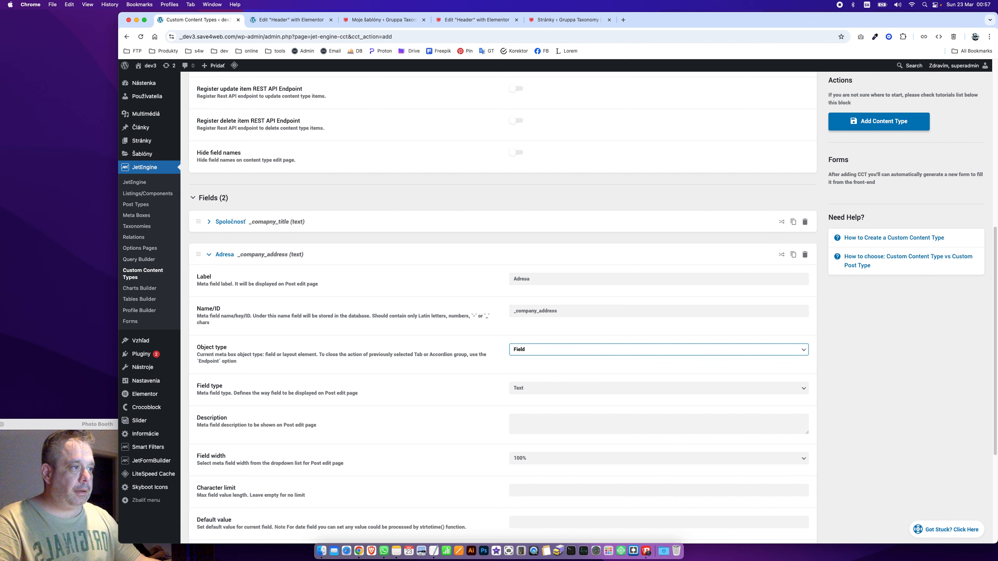
{"action": "left_click", "coordinate": [267, 255]}
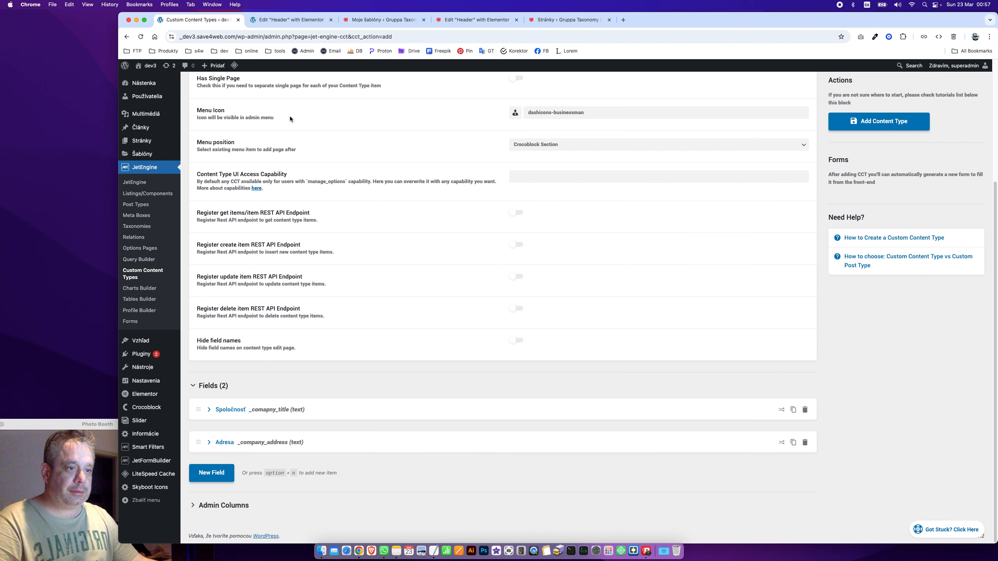
Add a blank third field and open JetEngine's Options Pages list in a new tab
{"action": "left_click", "coordinate": [211, 473]}
{"action": "scroll", "coordinate": [567, 451], "scroll_direction": "down", "scroll_amount": 4}
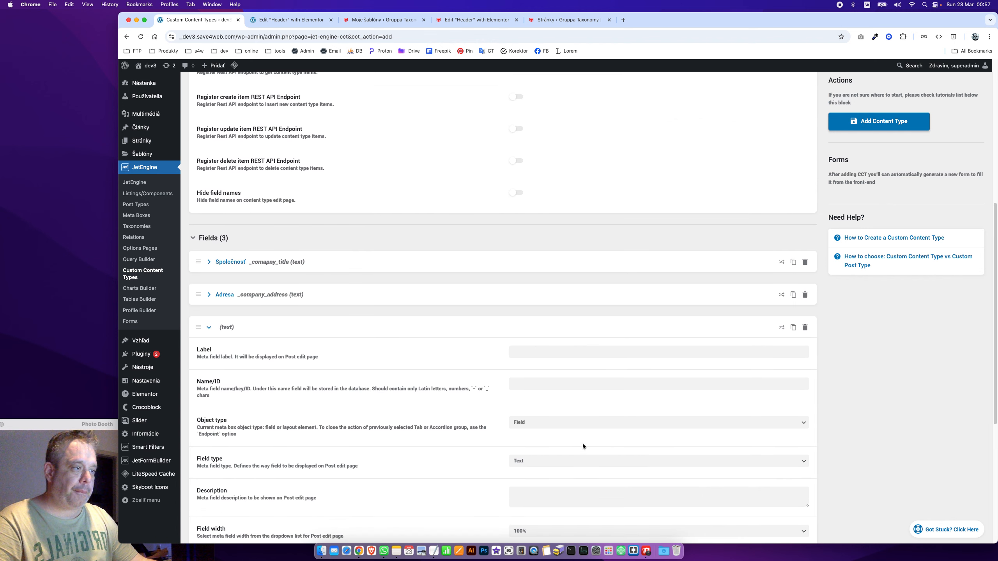
{"action": "left_click", "coordinate": [576, 350]}
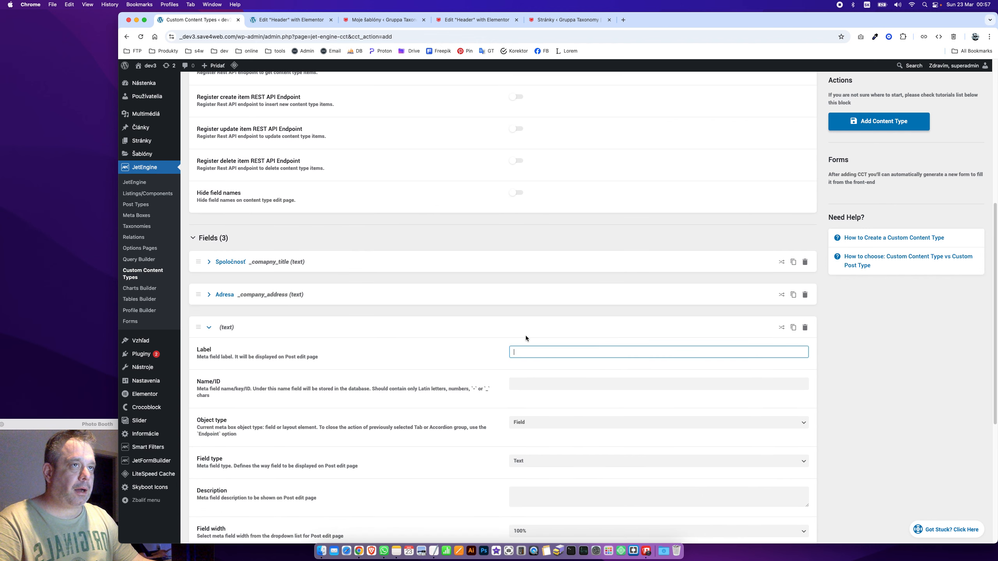
{"action": "scroll", "coordinate": [547, 342], "scroll_direction": "up", "scroll_amount": 4}
{"action": "left_click", "coordinate": [130, 249], "text": "super"}
Open the Informácie options page editor and copy the IČO field's Name/ID _company_id
{"action": "left_click", "coordinate": [271, 20]}
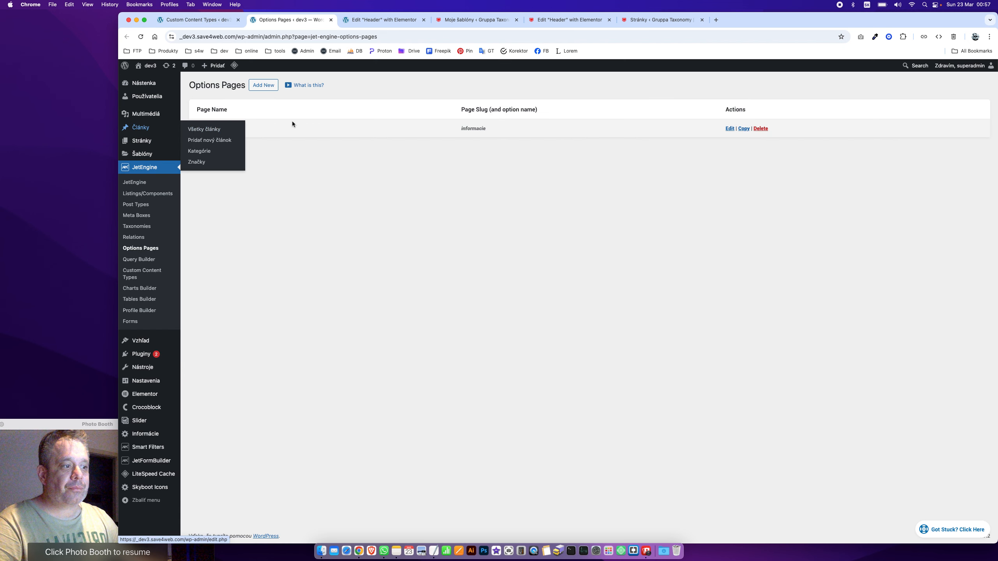
{"action": "left_click", "coordinate": [208, 129]}
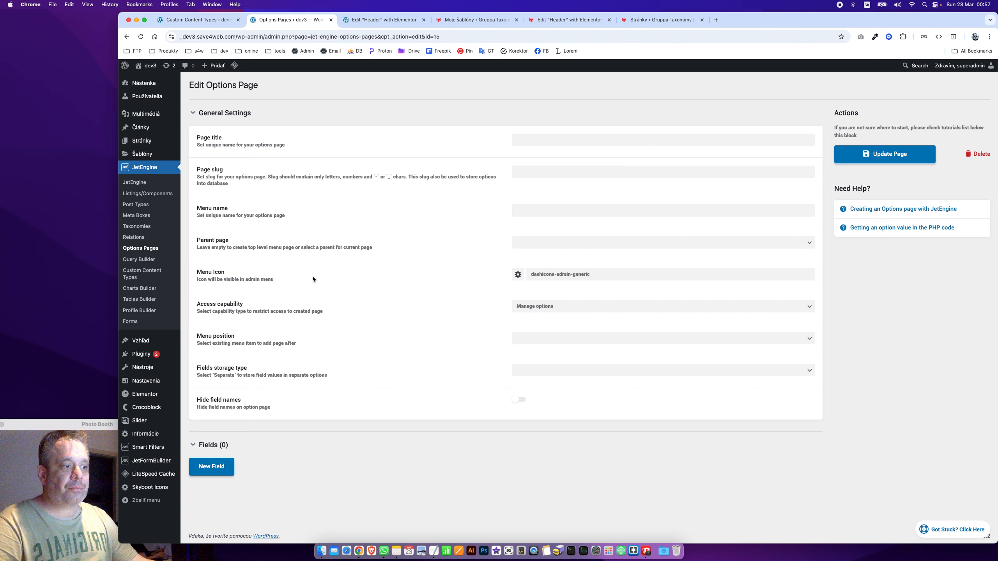
{"action": "left_click", "coordinate": [245, 114]}
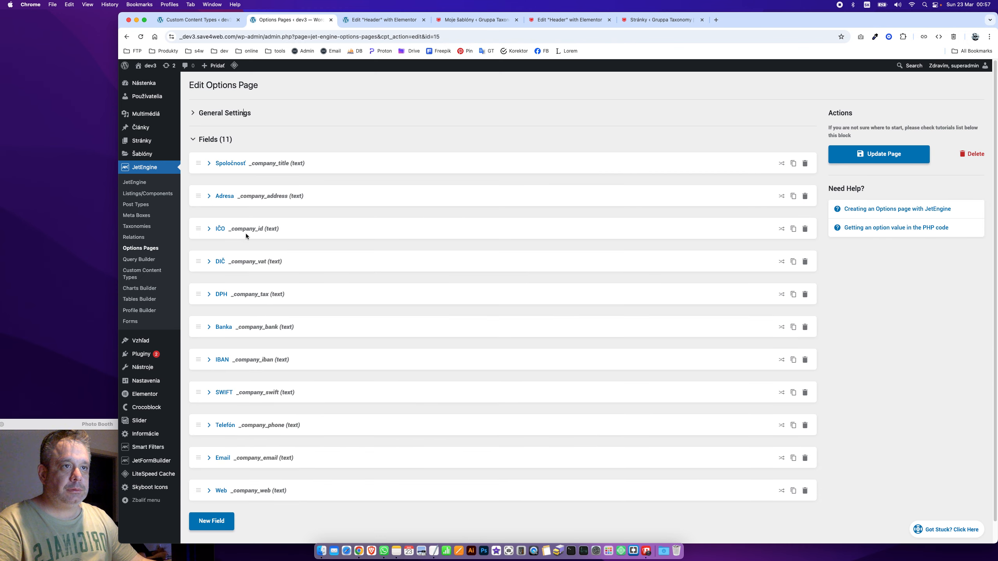
{"action": "left_click", "coordinate": [208, 229]}
{"action": "triple_click", "coordinate": [559, 285]}
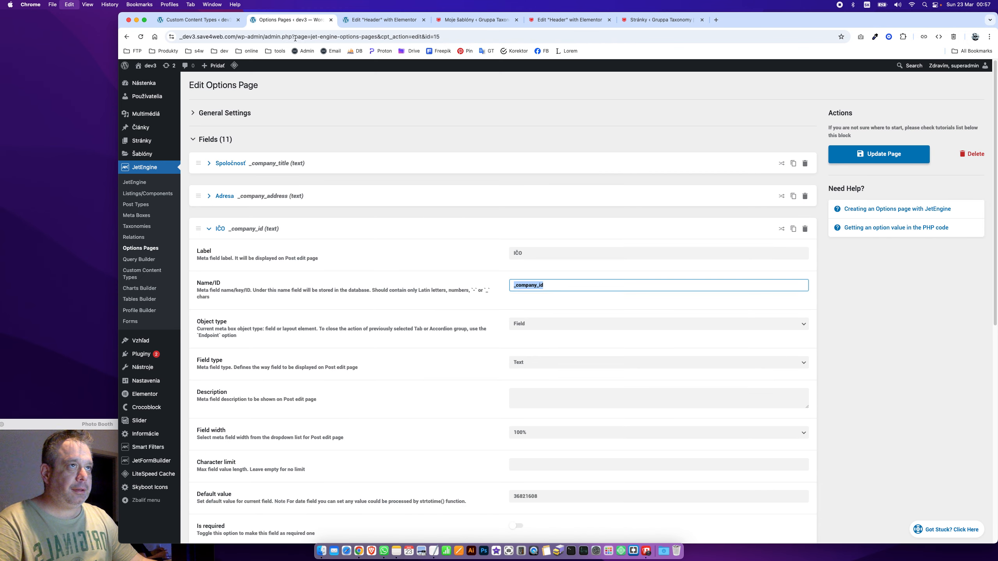
{"action": "key", "text": "super+c"}
Paste _company_id as the third field's Name/ID, then switch back to the options page
{"action": "key", "text": "ctrl+shift+Tab"}
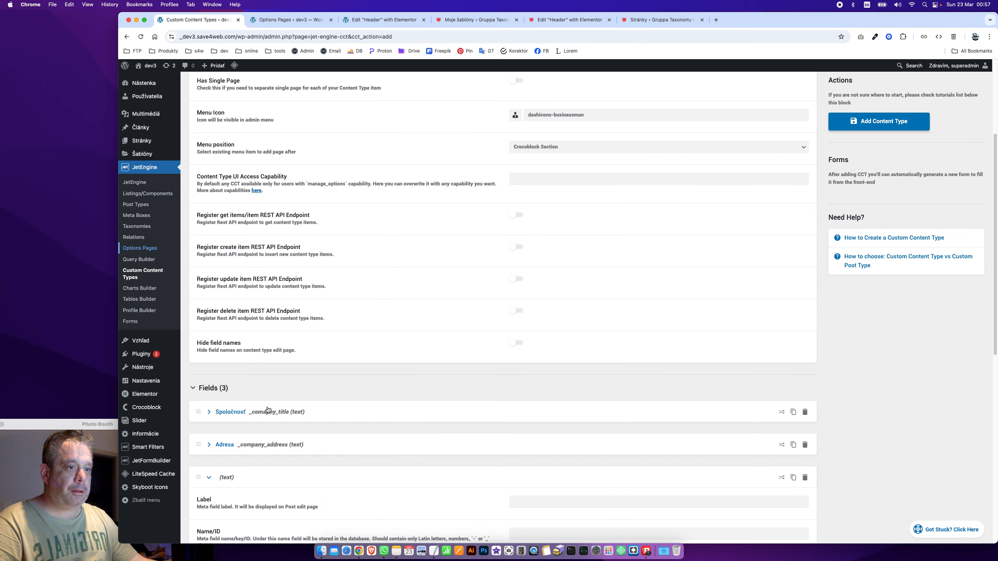
{"action": "scroll", "coordinate": [364, 478], "scroll_direction": "down", "scroll_amount": 3}
{"action": "left_click", "coordinate": [565, 412]}
{"action": "key", "text": "super+v"}
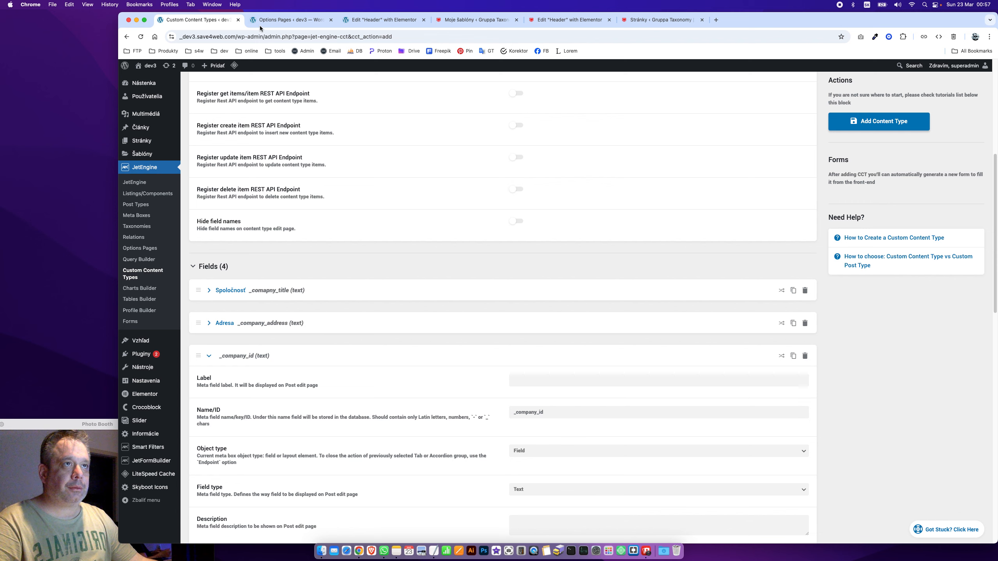
{"action": "key", "text": "ctrl+Tab"}
{"action": "left_click", "coordinate": [237, 230]}
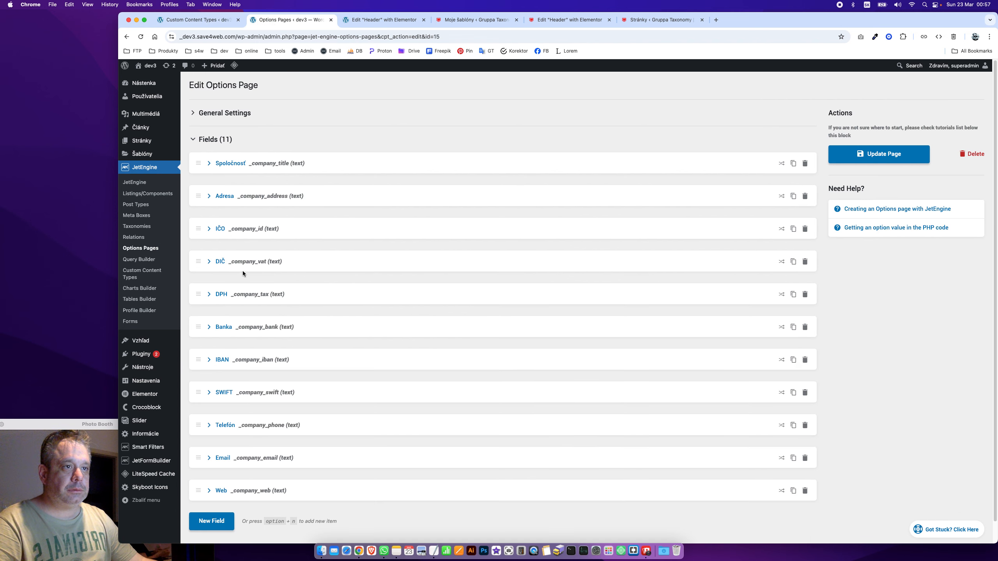
{"action": "left_click", "coordinate": [244, 264]}
Copy _company_vat from the DIČ field and use it as the (Copy) field's Name/ID
{"action": "double_click", "coordinate": [533, 315]}
{"action": "key", "text": "ctrl+shift+Tab"}
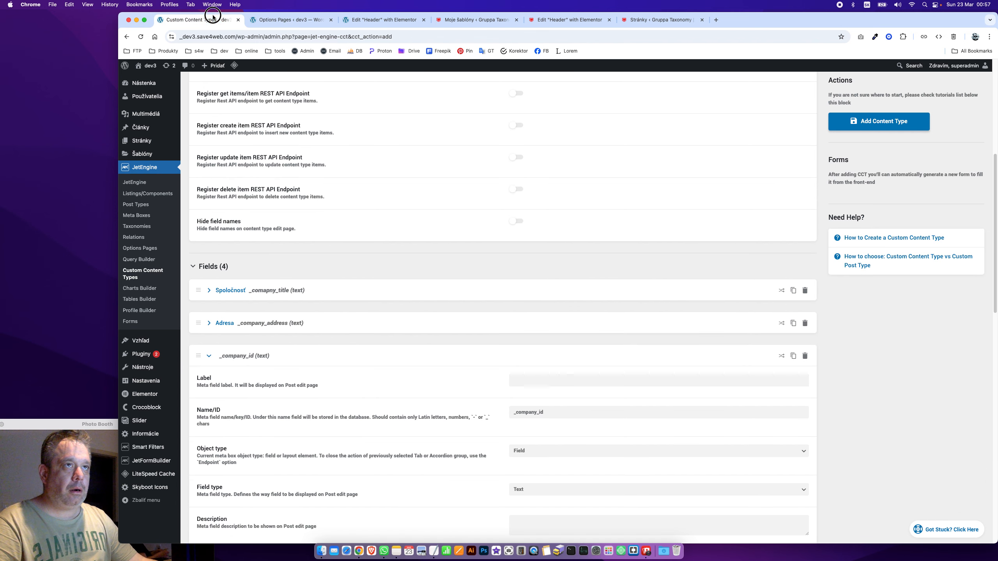
{"action": "scroll", "coordinate": [263, 269], "scroll_direction": "down", "scroll_amount": 3}
{"action": "left_click", "coordinate": [246, 261]}
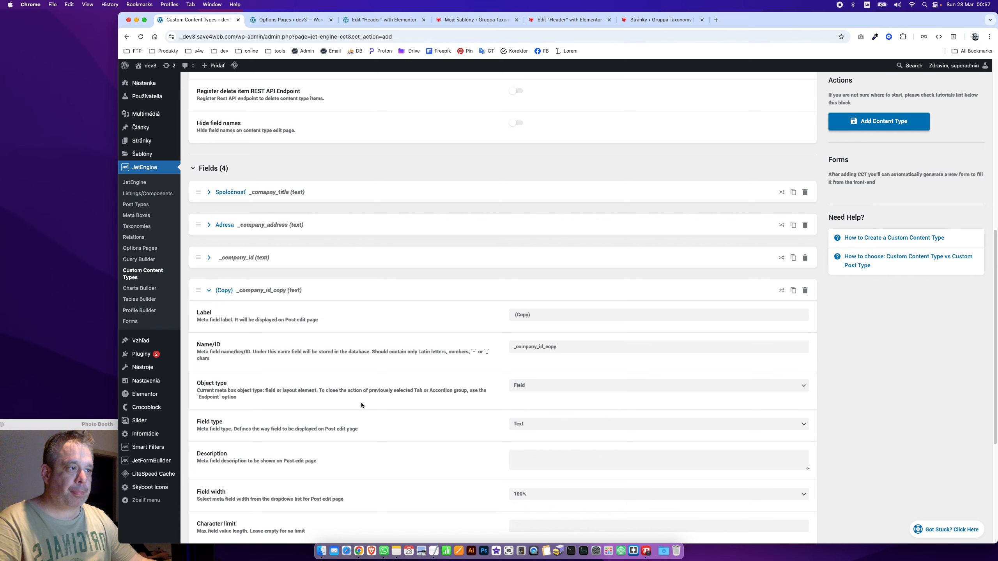
{"action": "scroll", "coordinate": [517, 419], "scroll_direction": "down", "scroll_amount": 3}
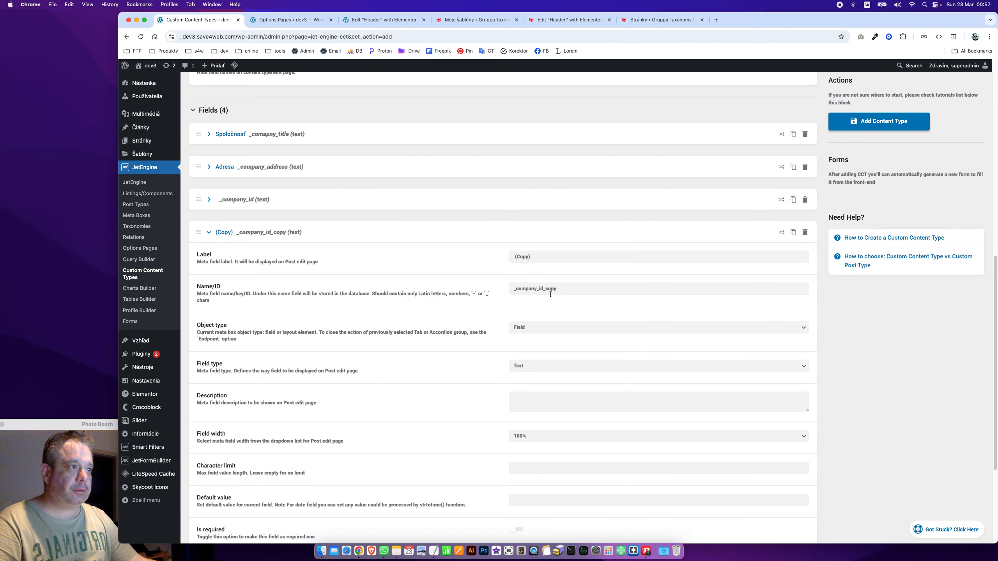
{"action": "left_click", "coordinate": [241, 232]}
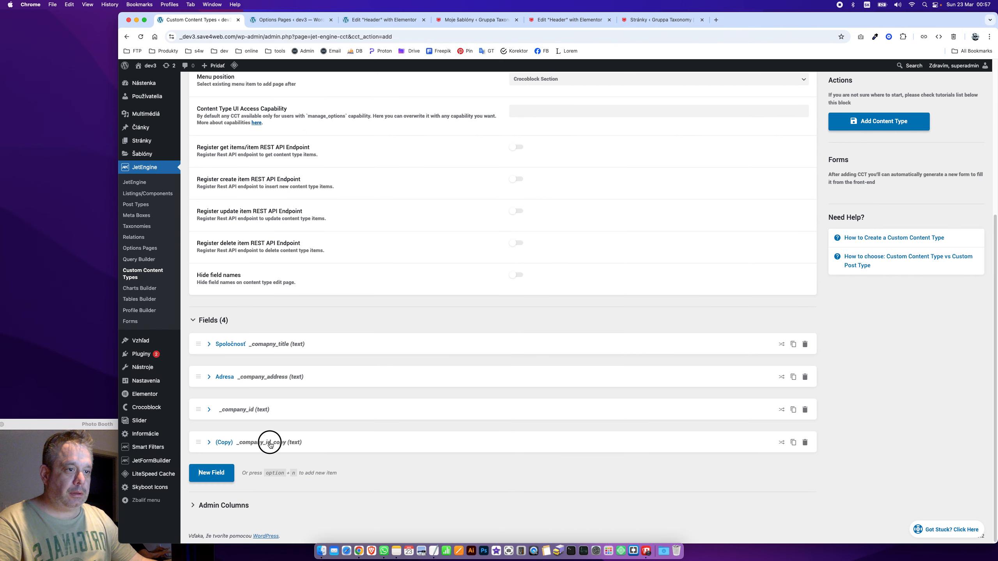
{"action": "left_click", "coordinate": [270, 442]}
{"action": "scroll", "coordinate": [421, 455], "scroll_direction": "down", "scroll_amount": 5}
{"action": "left_click", "coordinate": [586, 293]}
{"action": "key", "text": "BackSpace"}
{"action": "key", "text": "BackSpace"}
{"action": "key", "text": "BackSpace"}
{"action": "key", "text": "BackSpace"}
{"action": "key", "text": "BackSpace"}
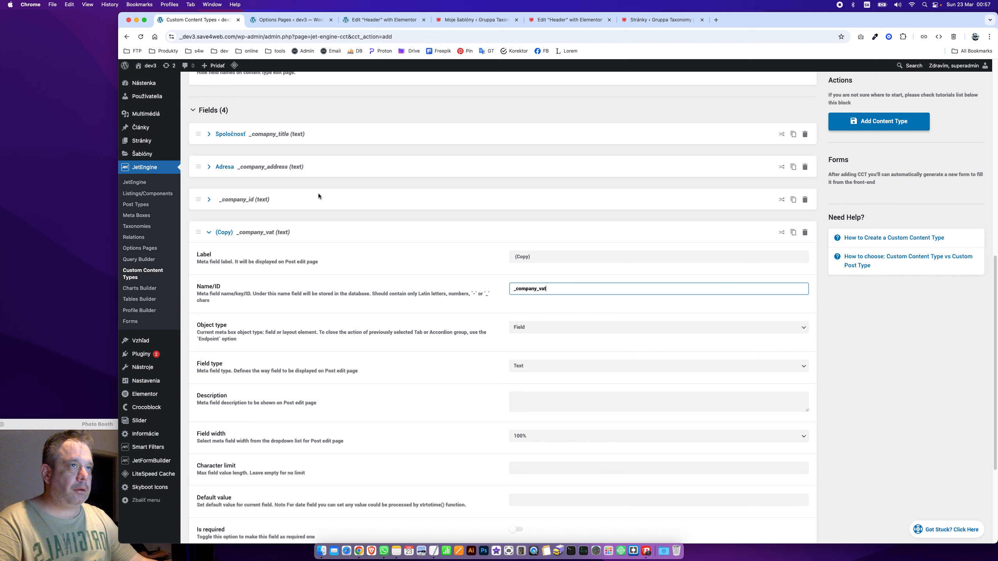
{"action": "left_click", "coordinate": [265, 26]}
{"action": "left_click", "coordinate": [221, 261]}
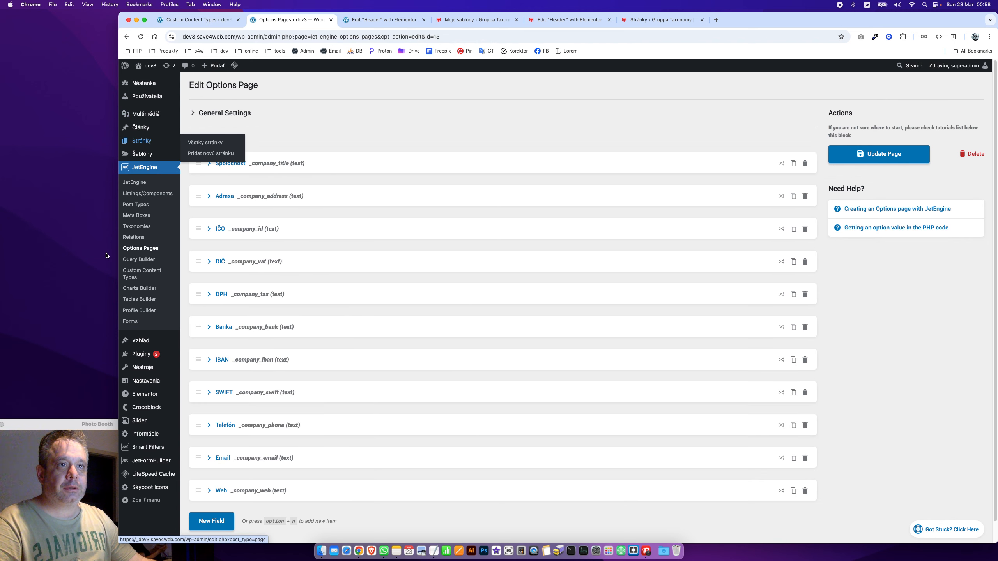
Turn off Hide field names for the Informácie options page and update it
{"action": "left_click", "coordinate": [150, 436]}
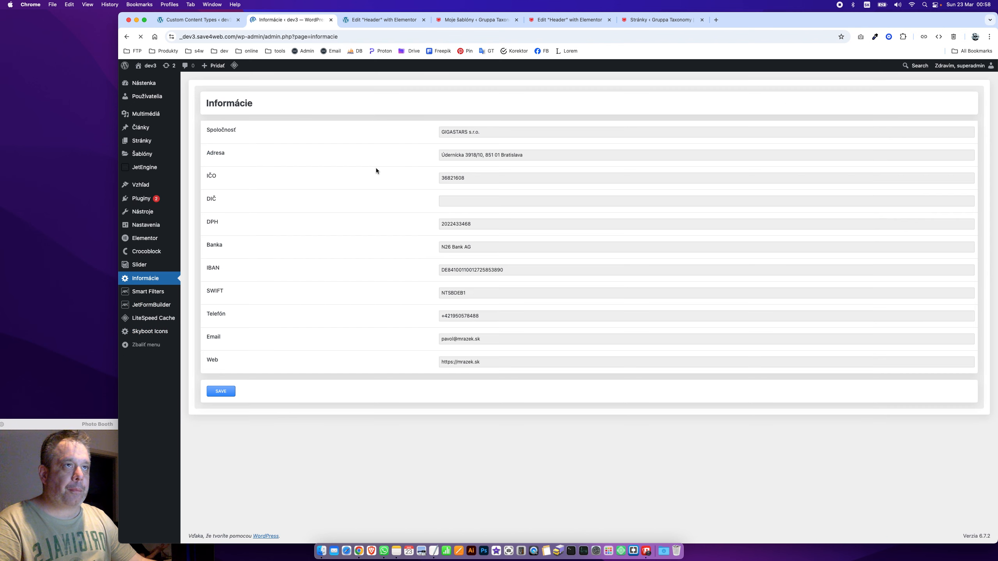
{"action": "left_click", "coordinate": [128, 36]}
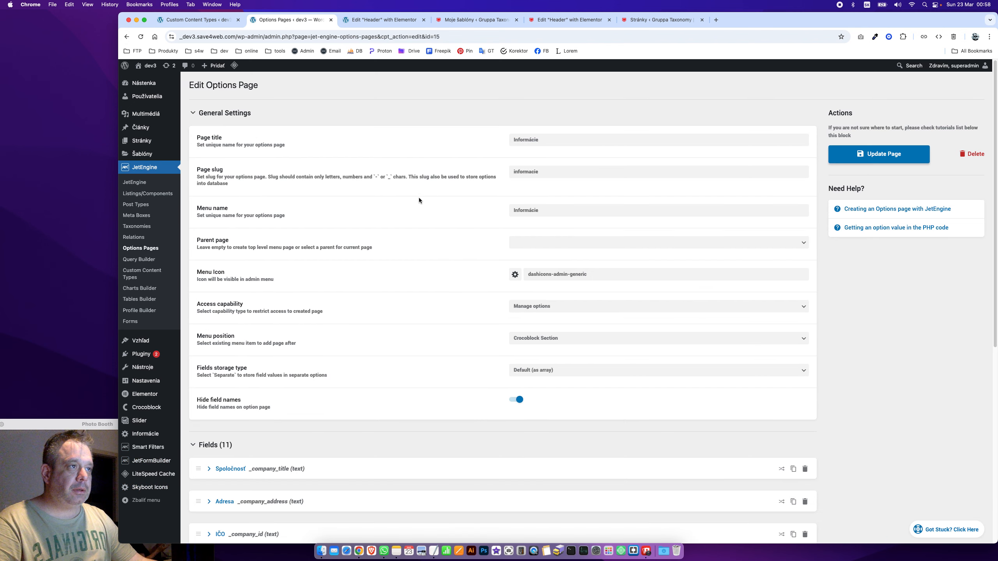
{"action": "double_click", "coordinate": [245, 118]}
{"action": "left_click", "coordinate": [518, 400]}
{"action": "left_click", "coordinate": [879, 154]}
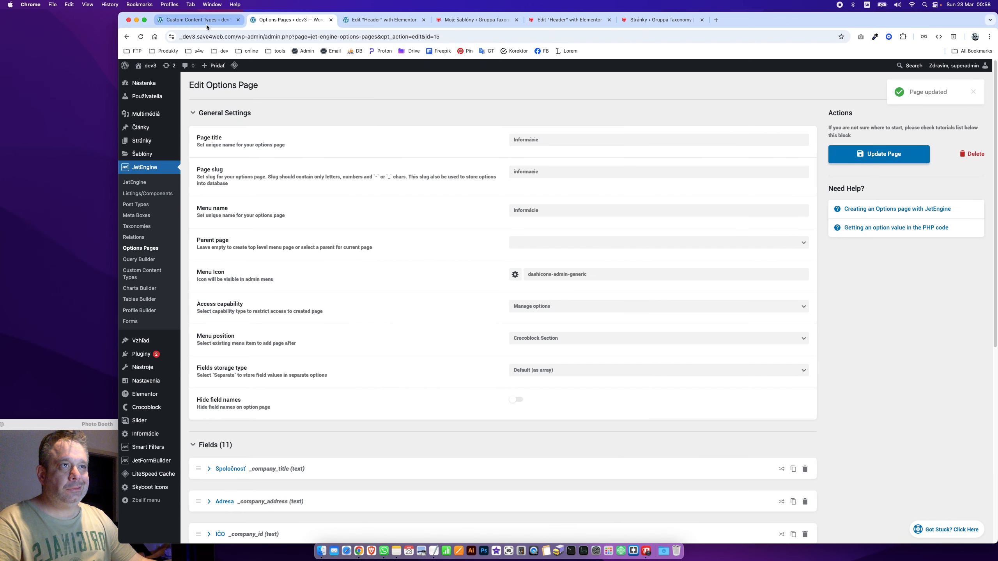
{"action": "left_click", "coordinate": [143, 434]}
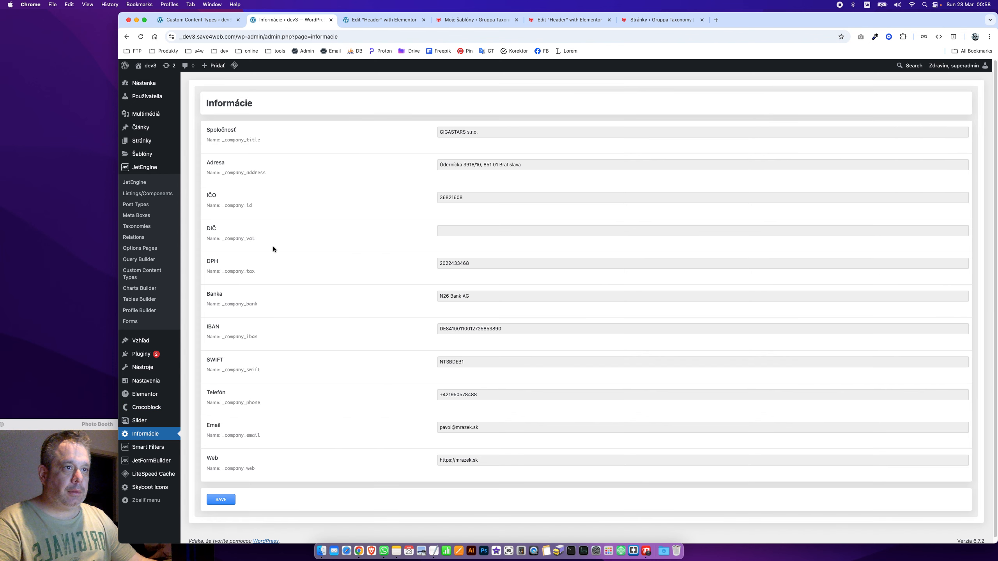
Duplicate the _company_vat field and give the copy the DPH Name/ID _company_tax
{"action": "left_click", "coordinate": [252, 273]}
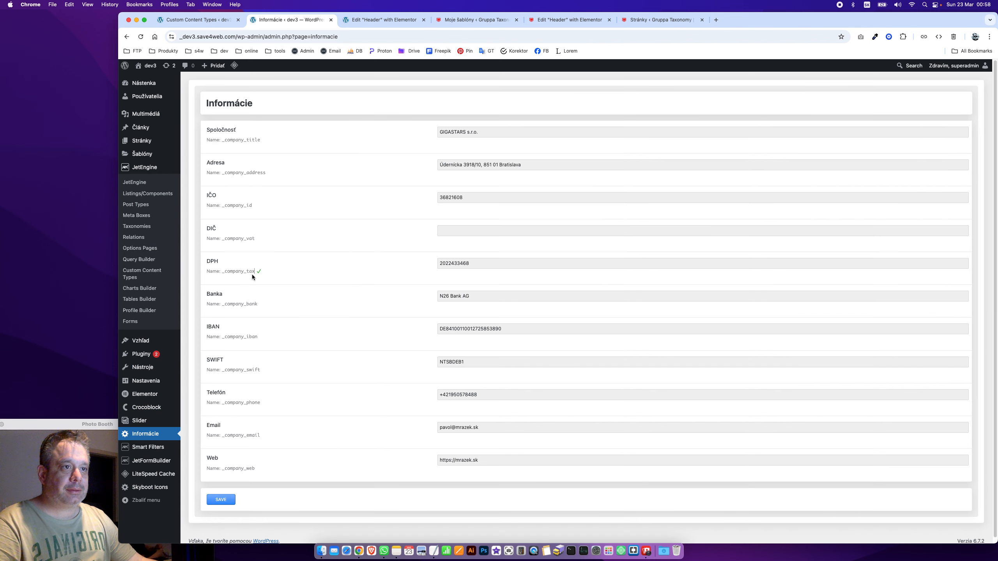
{"action": "left_click", "coordinate": [212, 20]}
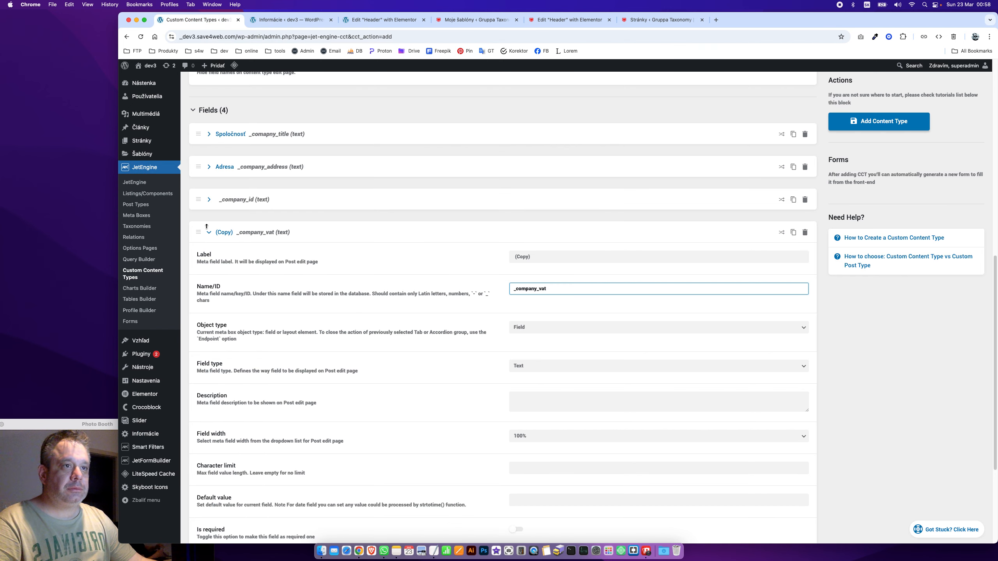
{"action": "left_click", "coordinate": [208, 232]}
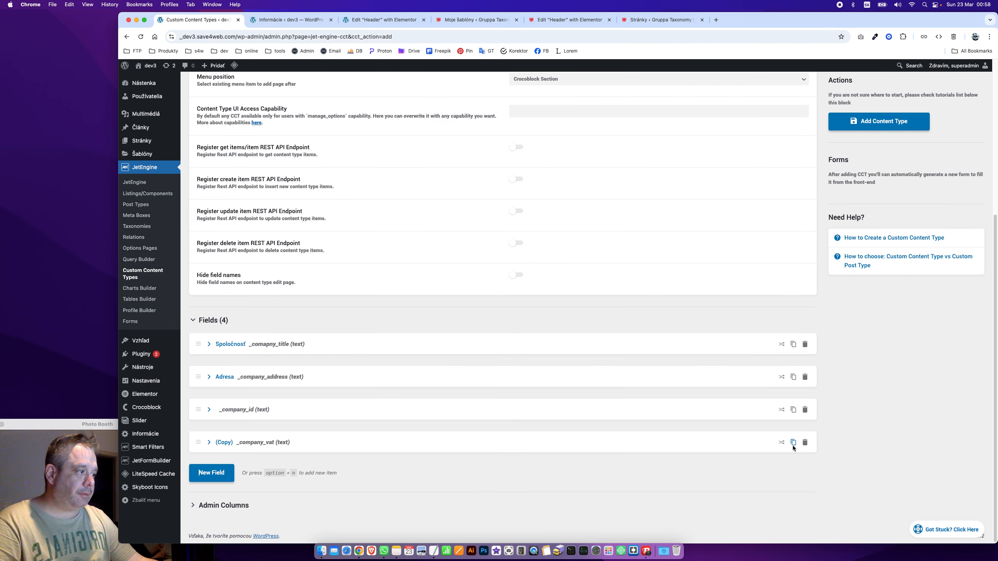
{"action": "left_click", "coordinate": [793, 442]}
{"action": "double_click", "coordinate": [611, 323]}
{"action": "type", "text": "_company_tax"}
{"action": "left_click", "coordinate": [243, 269]}
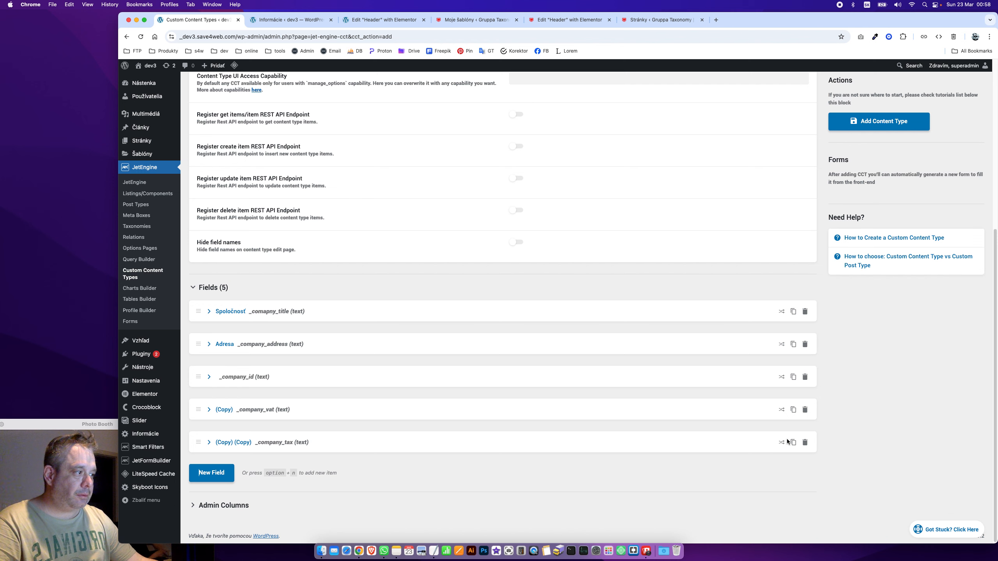
Duplicate the field several more times and set the first copy's Name/ID to _company_bank
{"action": "left_click", "coordinate": [792, 442]}
{"action": "left_click", "coordinate": [795, 300]}
{"action": "left_click", "coordinate": [794, 300]}
{"action": "left_click", "coordinate": [795, 300]}
{"action": "left_click", "coordinate": [794, 300]}
{"action": "left_click", "coordinate": [303, 22]}
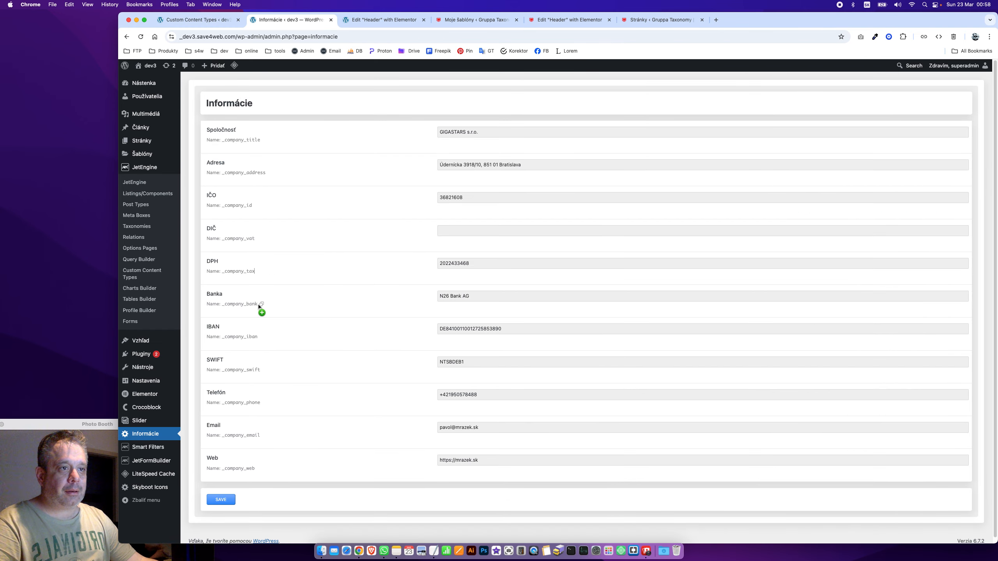
{"action": "key", "text": "ctrl+shift+Tab"}
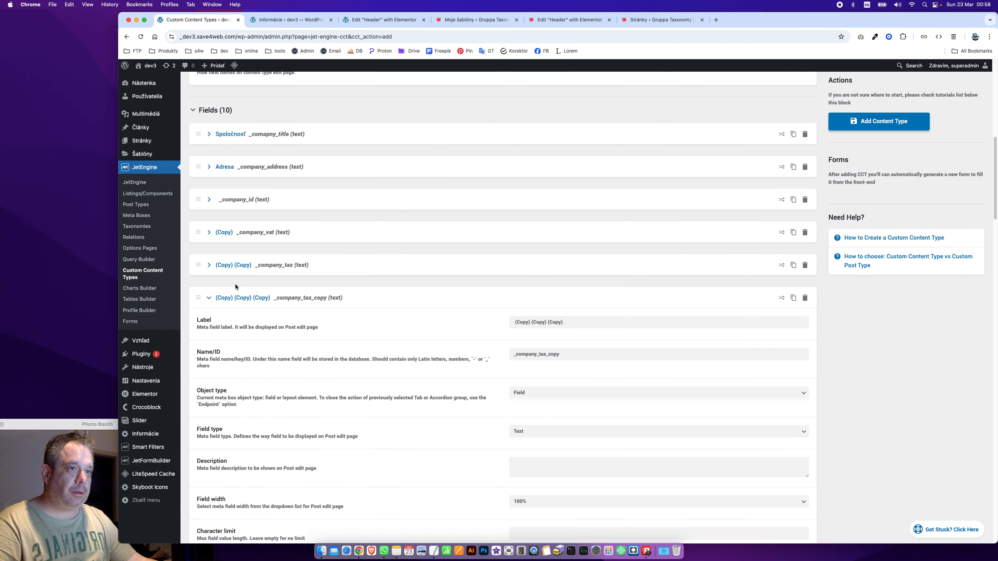
{"action": "double_click", "coordinate": [580, 352]}
{"action": "key", "text": "super+v"}
{"action": "left_click", "coordinate": [256, 302]}
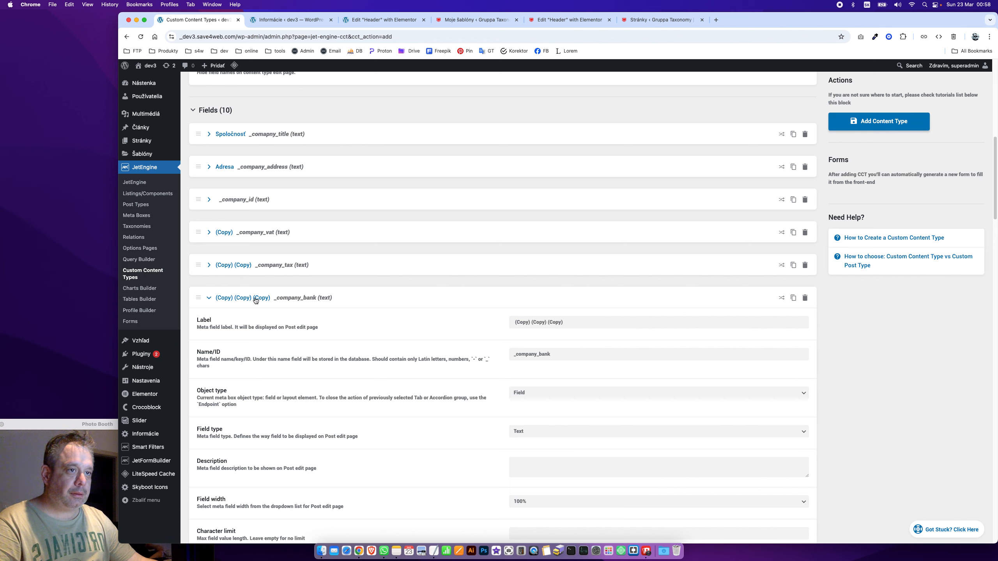
Set the next field's Name/ID to _company_iban, copied from the Informácie page
{"action": "left_click", "coordinate": [289, 19]}
{"action": "left_click", "coordinate": [261, 337]}
{"action": "left_click", "coordinate": [199, 19]}
{"action": "left_click", "coordinate": [568, 387]}
{"action": "key", "text": "super+a"}
{"action": "key", "text": "super+v"}
{"action": "scroll", "coordinate": [567, 385], "scroll_direction": "up", "scroll_amount": 10}
Set the following field's Name/ID to _company_swift, copied from the Informácie page
{"action": "left_click", "coordinate": [290, 20]}
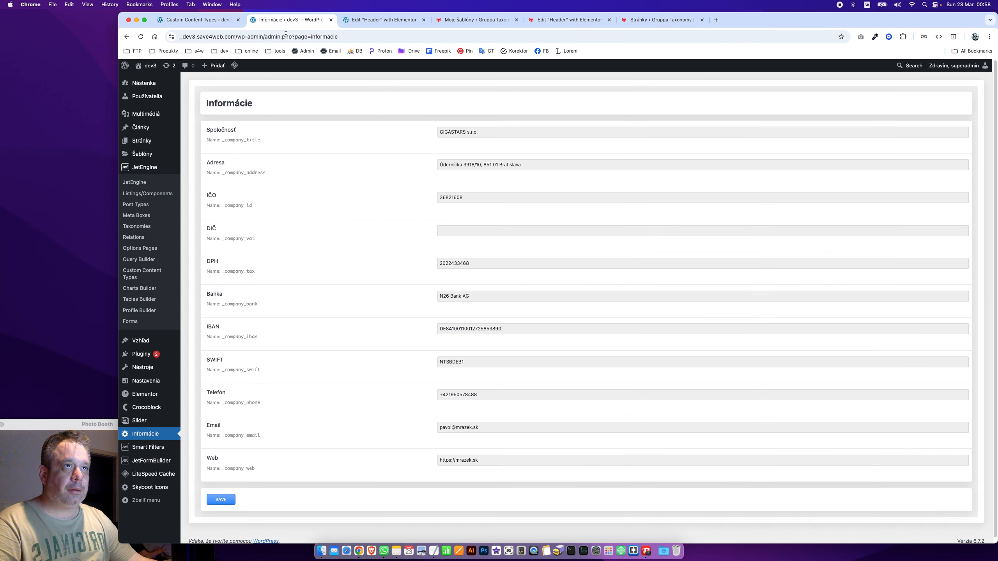
{"action": "left_click", "coordinate": [261, 369]}
{"action": "left_click", "coordinate": [209, 22]}
{"action": "left_click", "coordinate": [221, 113]}
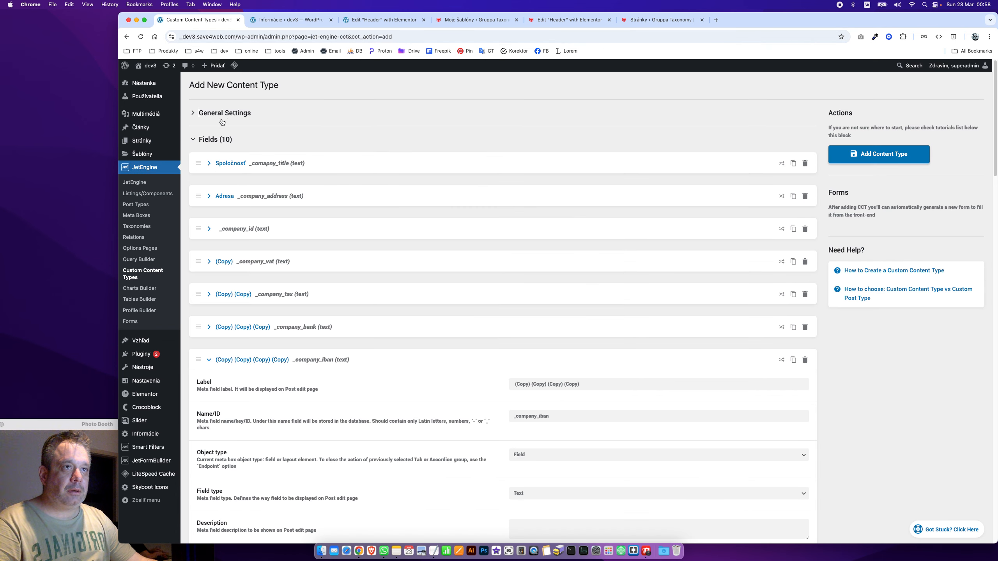
{"action": "scroll", "coordinate": [262, 271], "scroll_direction": "down", "scroll_amount": 3}
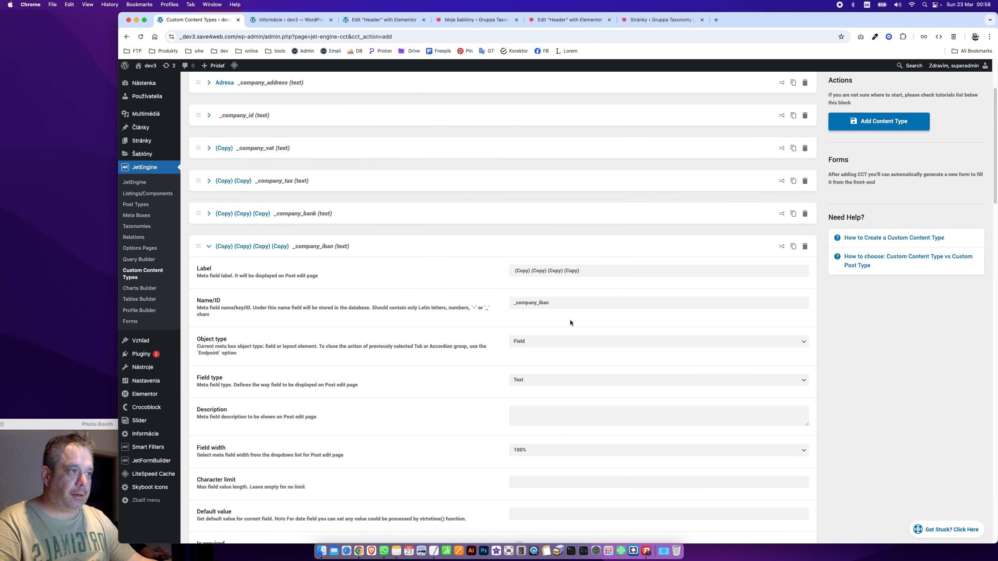
{"action": "left_click", "coordinate": [279, 251]}
{"action": "left_click", "coordinate": [556, 334]}
{"action": "key", "text": "super+a"}
{"action": "key", "text": "super+v"}
Set the next two fields' Name/IDs to _company_phone and _company_email
{"action": "left_click", "coordinate": [288, 18]}
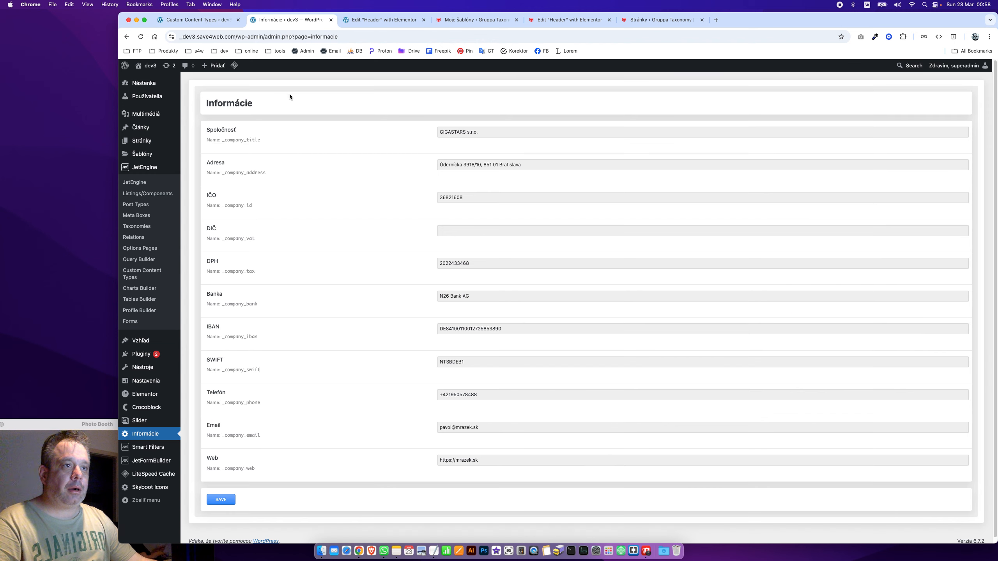
{"action": "left_click", "coordinate": [259, 404]}
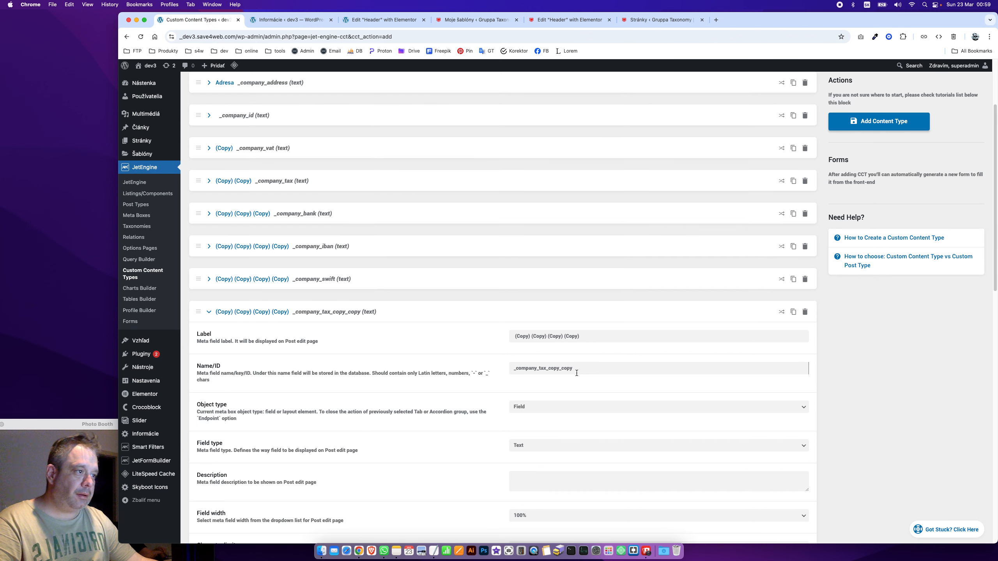
{"action": "key", "text": "super+a"}
{"action": "key", "text": "super+v"}
{"action": "left_click", "coordinate": [290, 20]}
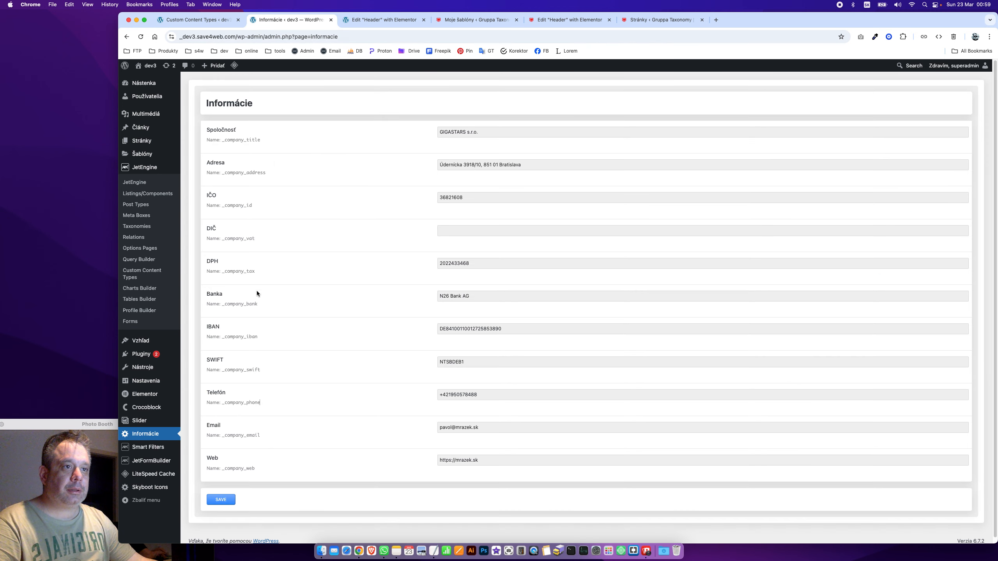
{"action": "left_click", "coordinate": [262, 436]}
{"action": "key", "text": "ctrl+shift+Tab"}
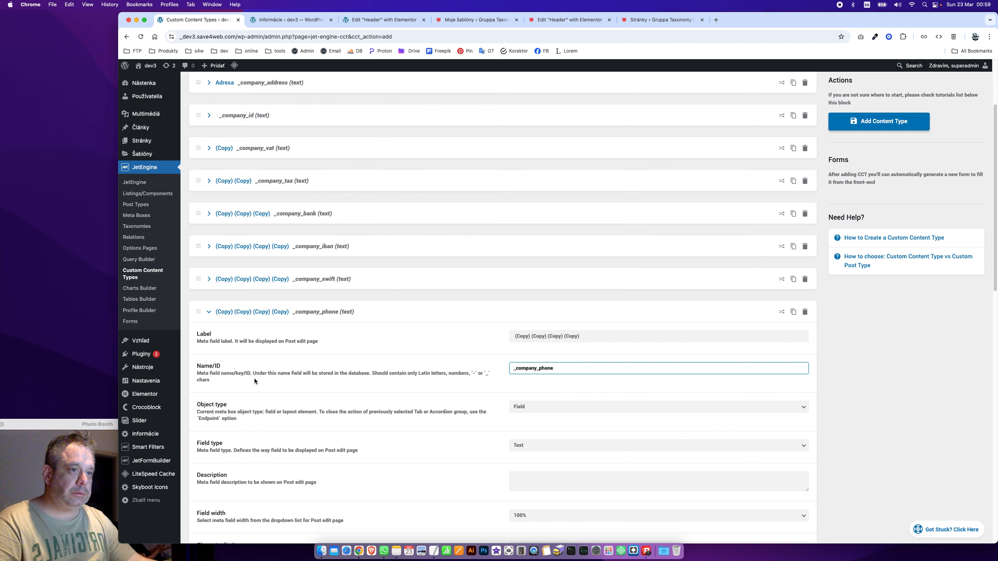
{"action": "left_click", "coordinate": [261, 317]}
{"action": "left_click", "coordinate": [591, 399]}
{"action": "key", "text": "super+a"}
{"action": "key", "text": "super+v"}
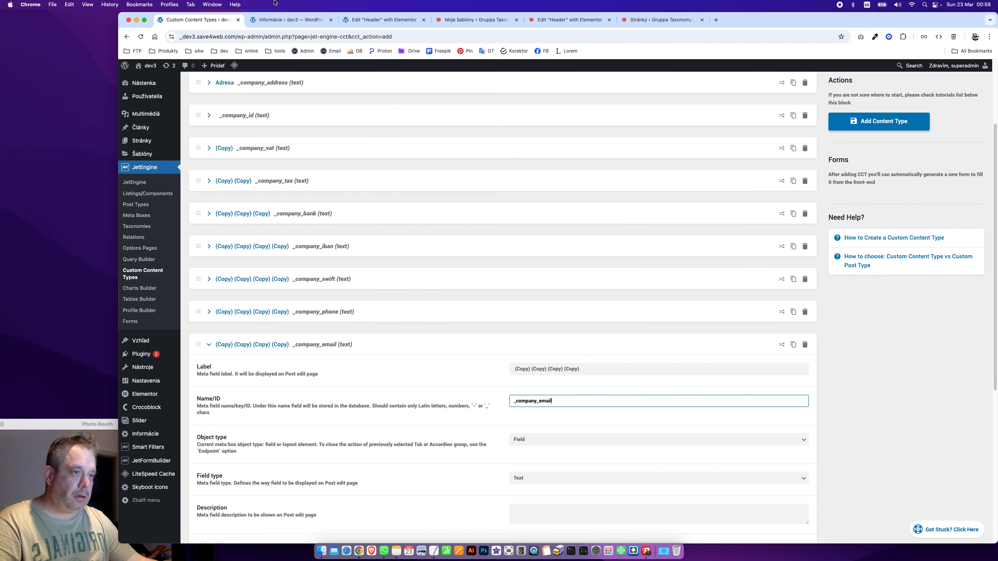
Copy the _company_web field name and collapse the _company_email field
{"action": "left_click", "coordinate": [281, 20]}
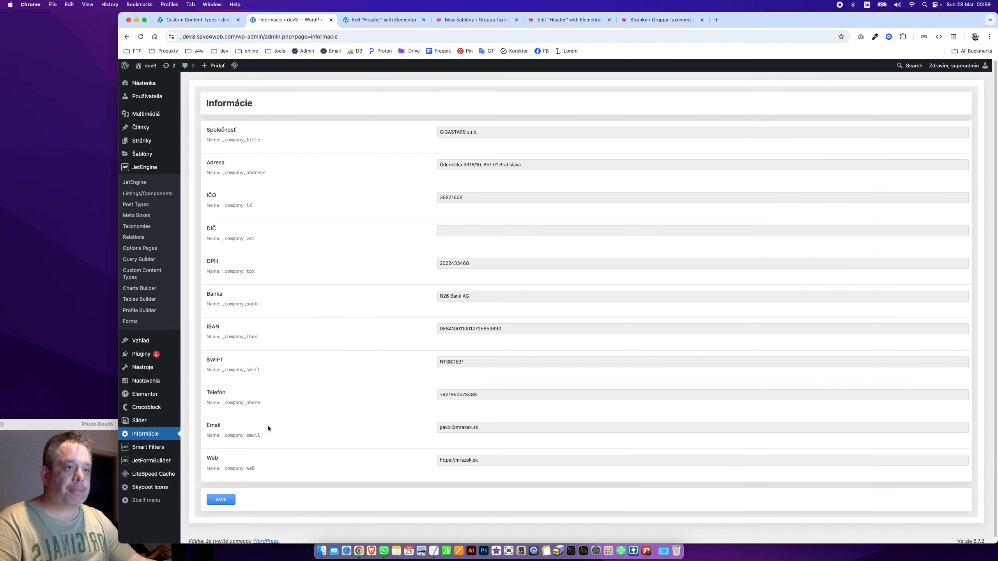
{"action": "left_click", "coordinate": [255, 469]}
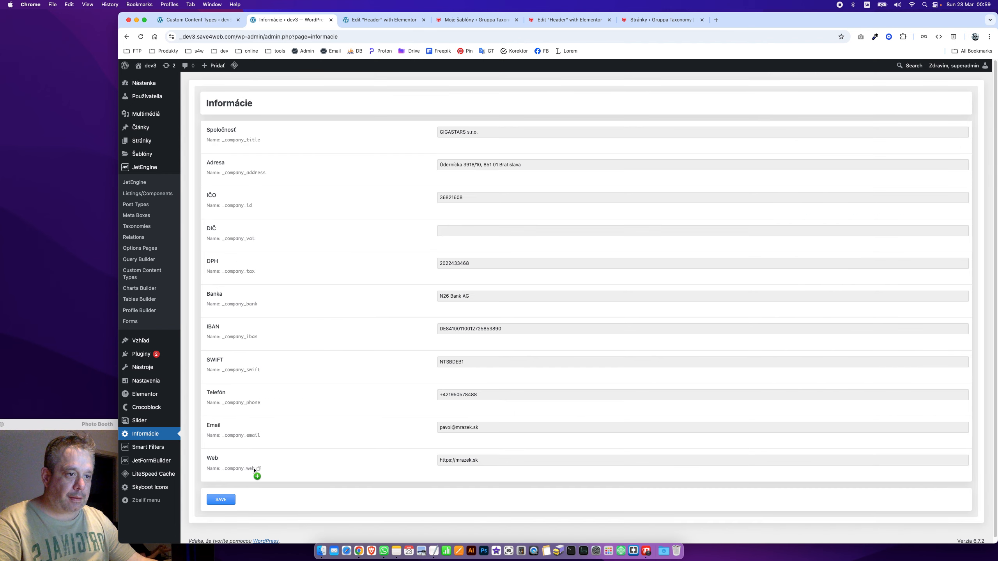
{"action": "left_click", "coordinate": [228, 19]}
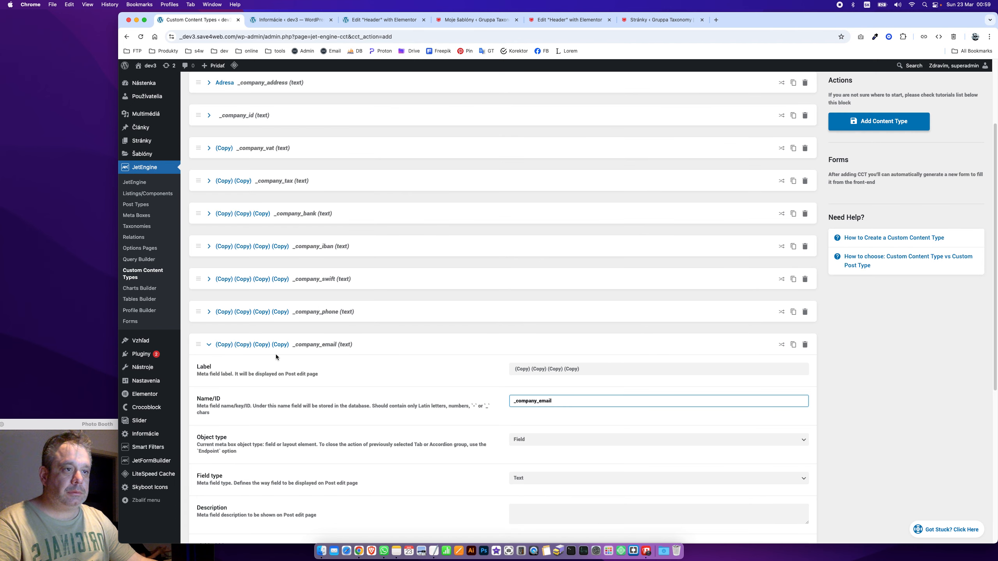
{"action": "left_click", "coordinate": [273, 347]}
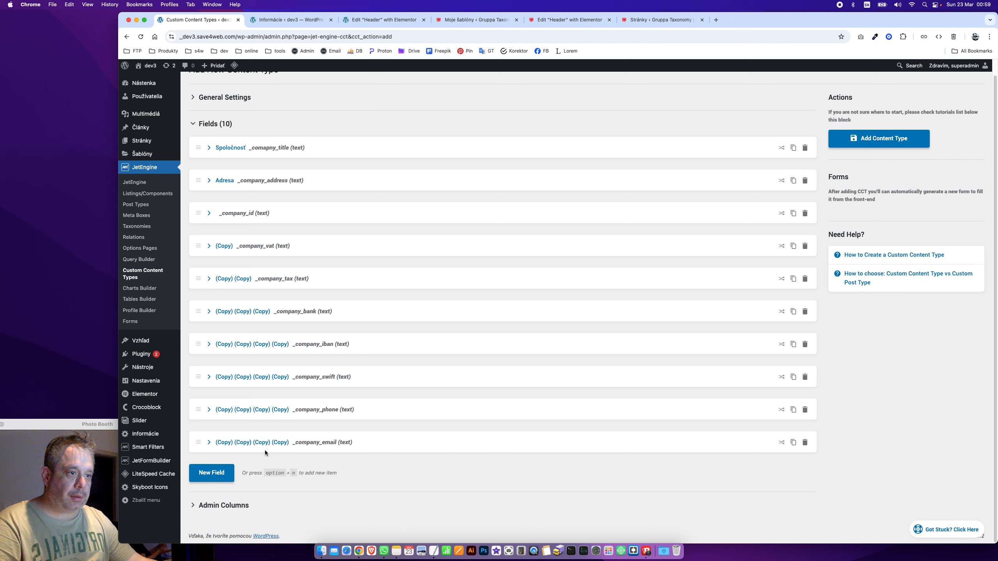
Add a new field labelled Web with the name _company_web
{"action": "left_click", "coordinate": [211, 473]}
{"action": "left_click", "coordinate": [559, 502]}
{"action": "type", "text": "Web"}
{"action": "key", "text": "Tab"}
{"action": "key", "text": "cmd+v"}
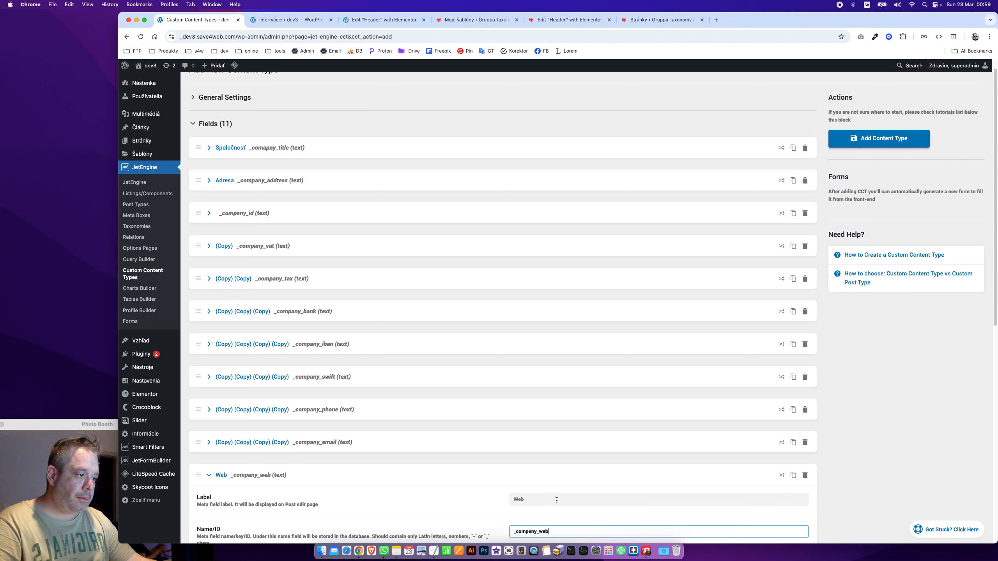
Relabel the _company_email field as Email and the _company_phone field as Telefón
{"action": "left_click", "coordinate": [259, 448]}
{"action": "left_click", "coordinate": [580, 467]}
{"action": "key", "text": "cmd+a"}
{"action": "type", "text": "Web"}
{"action": "key", "text": "cmd+a"}
{"action": "type", "text": "Email"}
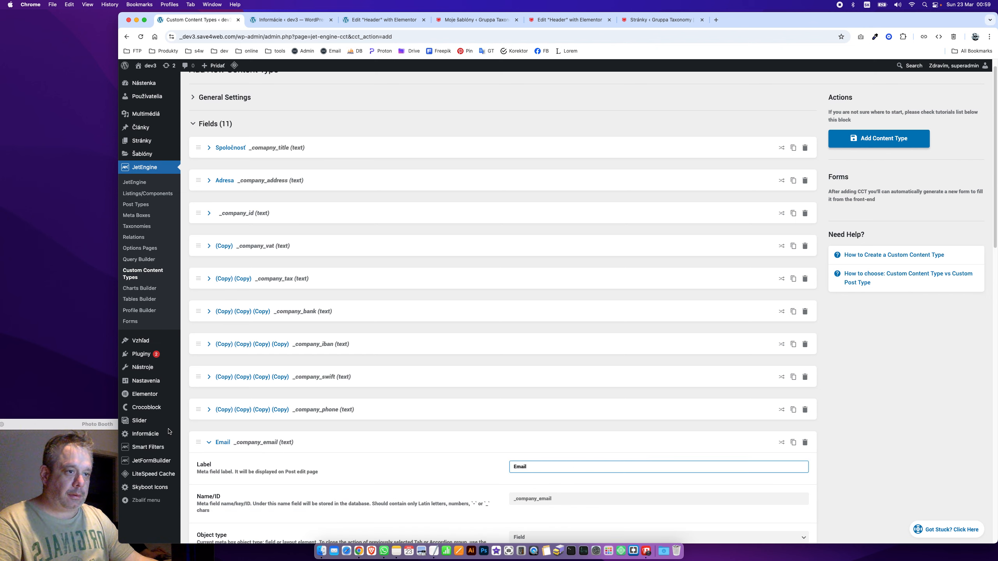
{"action": "left_click", "coordinate": [224, 409]}
{"action": "left_click", "coordinate": [515, 434]}
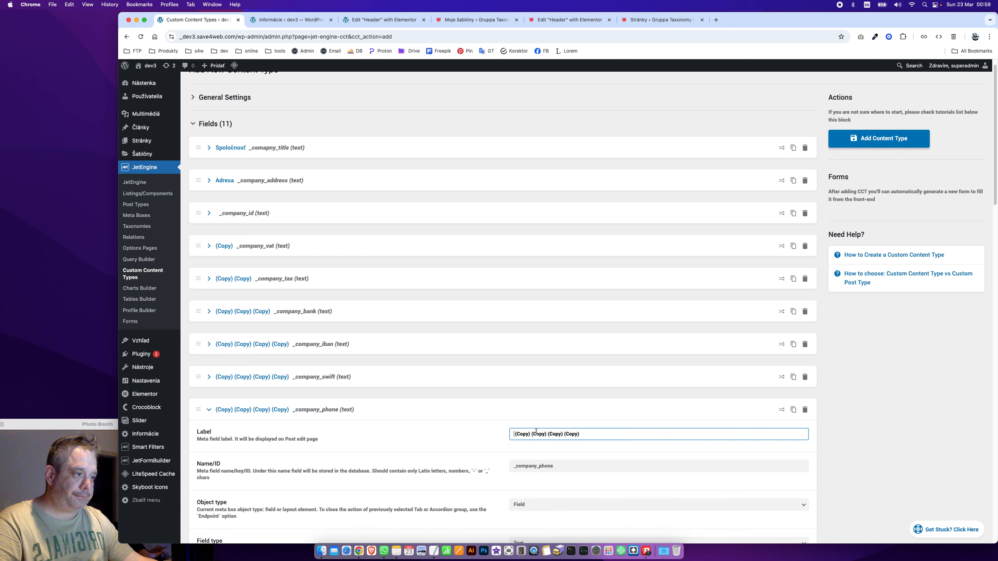
{"action": "key", "text": "cmd+a"}
{"action": "type", "text": "Telef"}
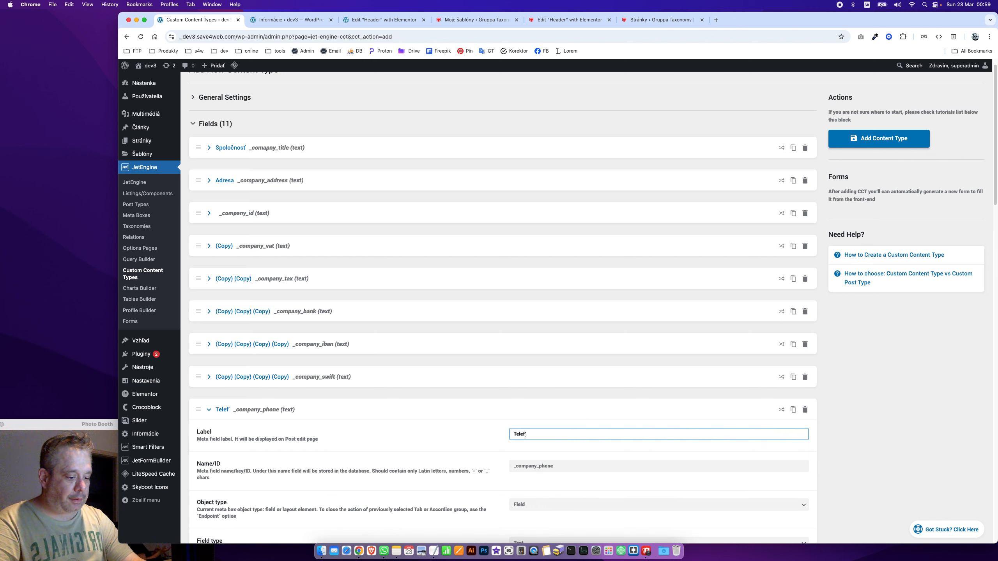
{"action": "type", "text": "ón"}
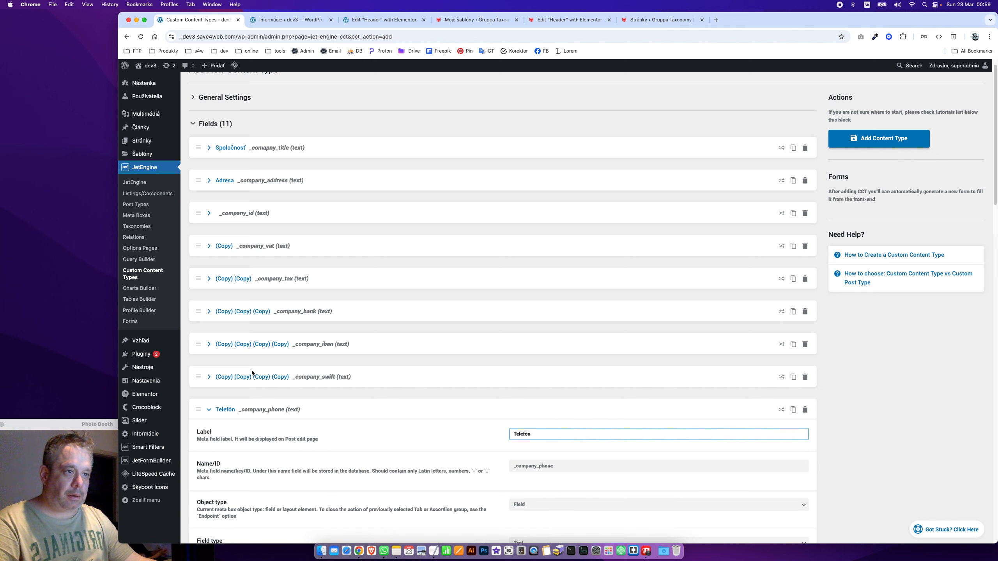
Relabel the _company_swift field as SWIFT and the _company_iban field as Iban
{"action": "left_click", "coordinate": [251, 372]}
{"action": "left_click", "coordinate": [559, 434]}
{"action": "left_click", "coordinate": [552, 400]}
{"action": "key", "text": "super+a"}
{"action": "type", "text": "S"}
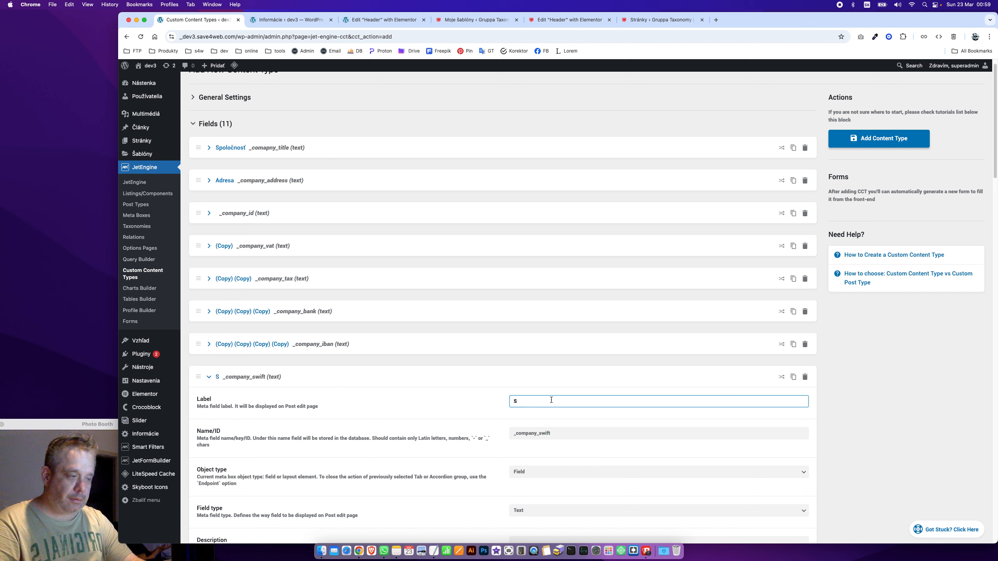
{"action": "type", "text": "WIFT"}
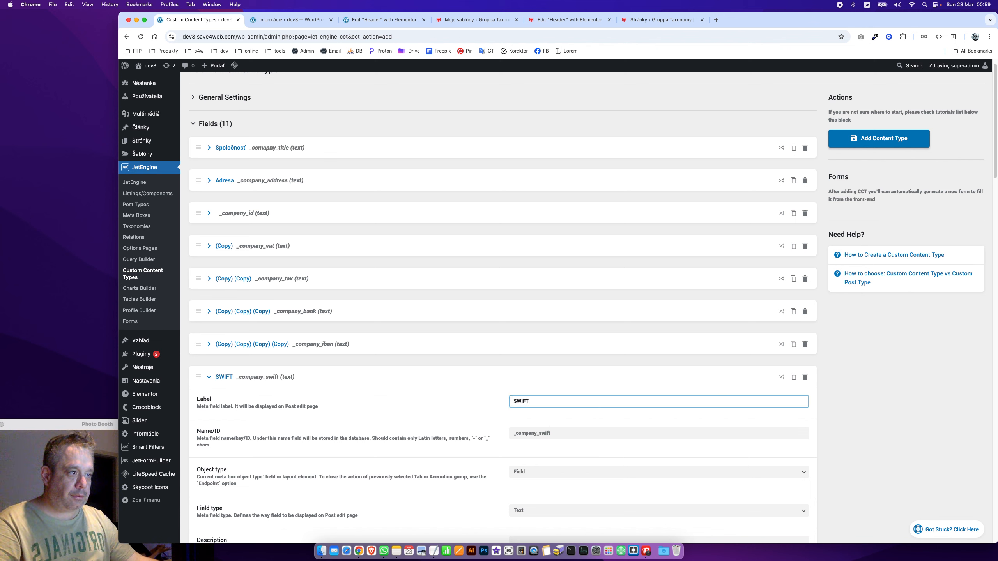
{"action": "left_click", "coordinate": [237, 345]}
{"action": "left_click", "coordinate": [558, 401]}
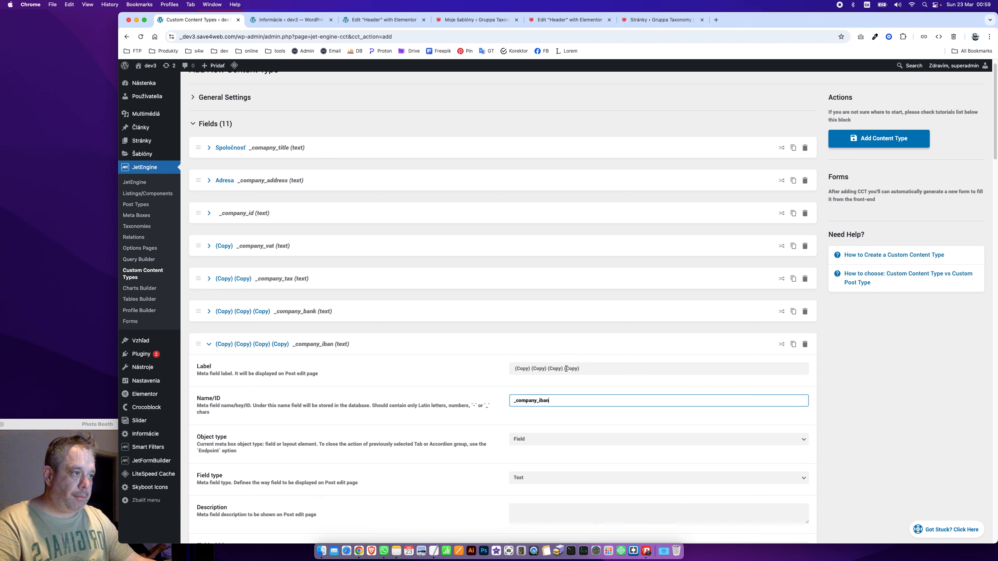
{"action": "left_click", "coordinate": [566, 368]}
{"action": "key", "text": "super+a"}
{"action": "type", "text": "Iban"}
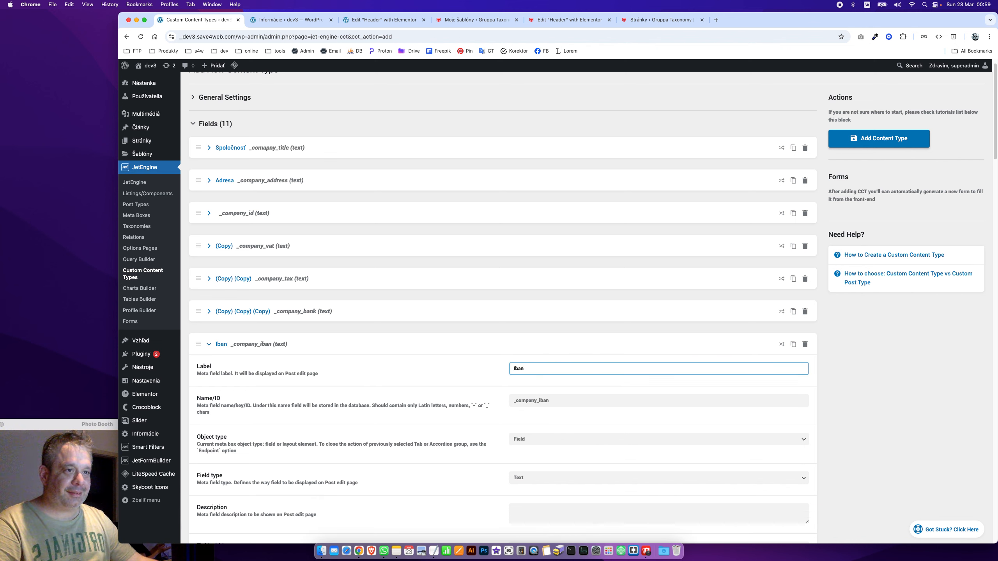
Label _company_bank as Banka, _company_tax as DPH and _company_vat as DIČ
{"action": "left_click", "coordinate": [250, 311]}
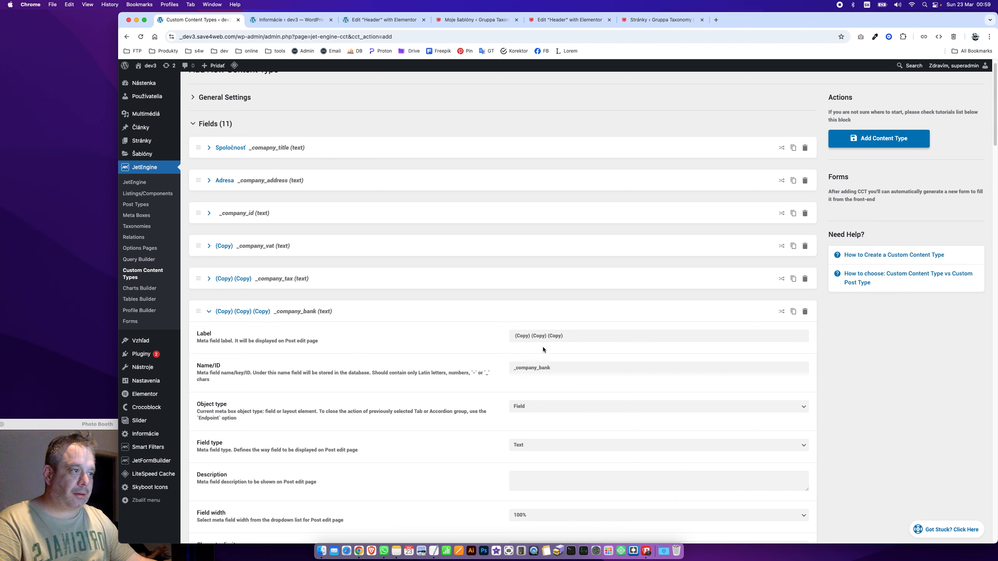
{"action": "left_click", "coordinate": [558, 335]}
{"action": "key", "text": "super+a"}
{"action": "type", "text": "Bank"}
{"action": "left_click", "coordinate": [274, 279]}
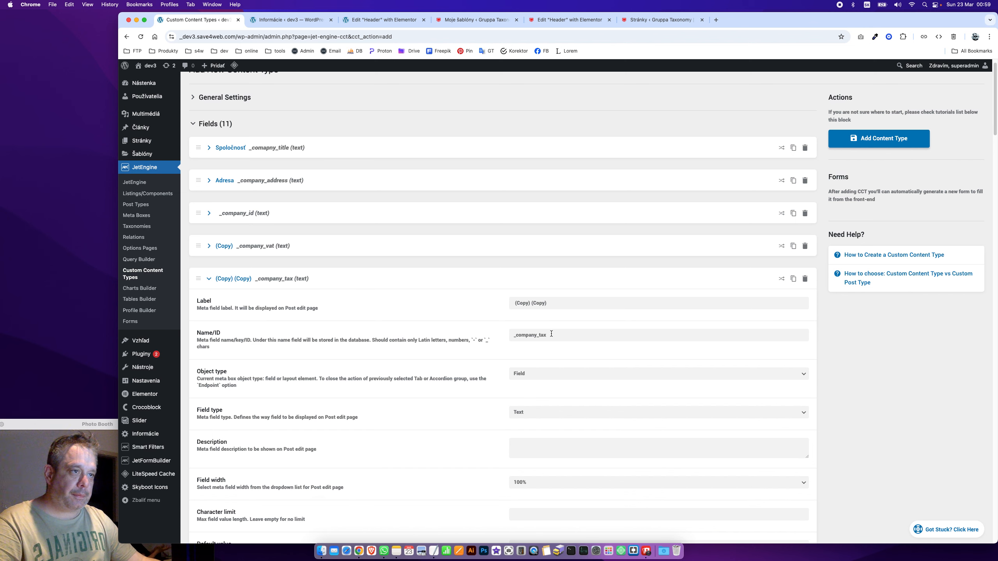
{"action": "left_click", "coordinate": [562, 308]}
{"action": "key", "text": "super+a"}
{"action": "type", "text": "DPH"}
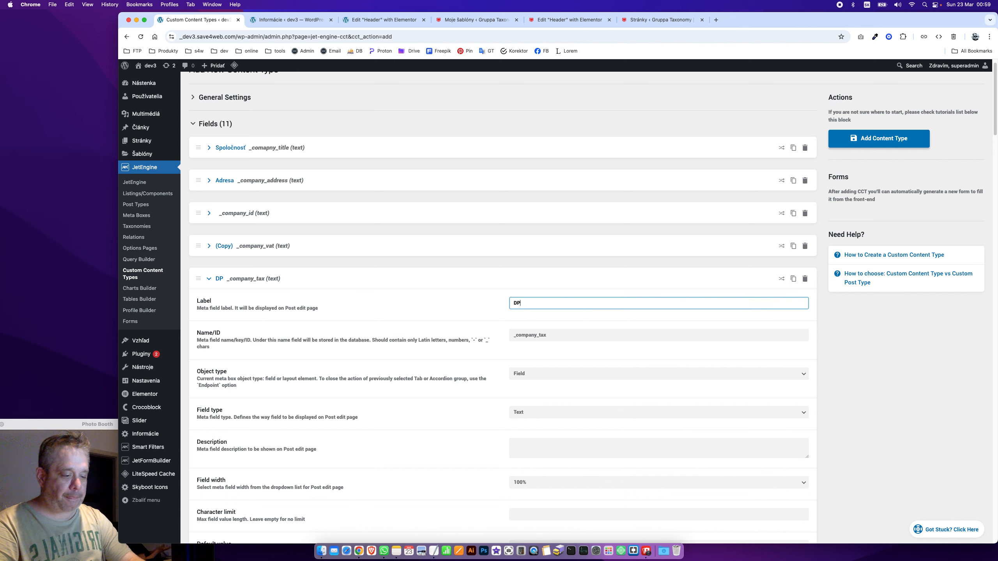
{"action": "left_click", "coordinate": [225, 246]}
{"action": "left_click", "coordinate": [544, 275]}
{"action": "key", "text": "super+a"}
{"action": "type", "text": "DIČ"}
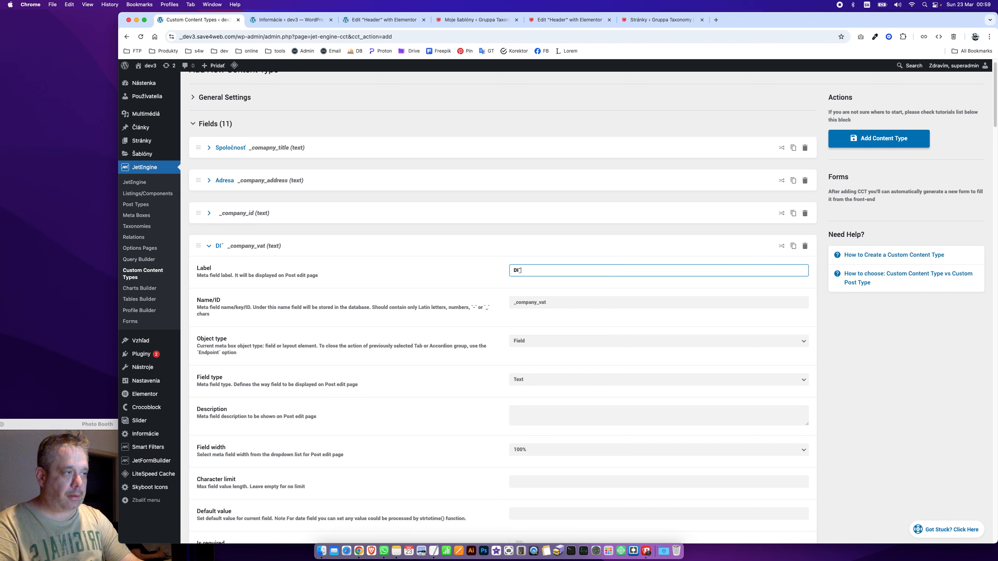
Label the _company_id field IČO, correcting the lowercase o
{"action": "left_click", "coordinate": [238, 214]}
{"action": "left_click", "coordinate": [529, 238]}
{"action": "type", "text": "IČo"}
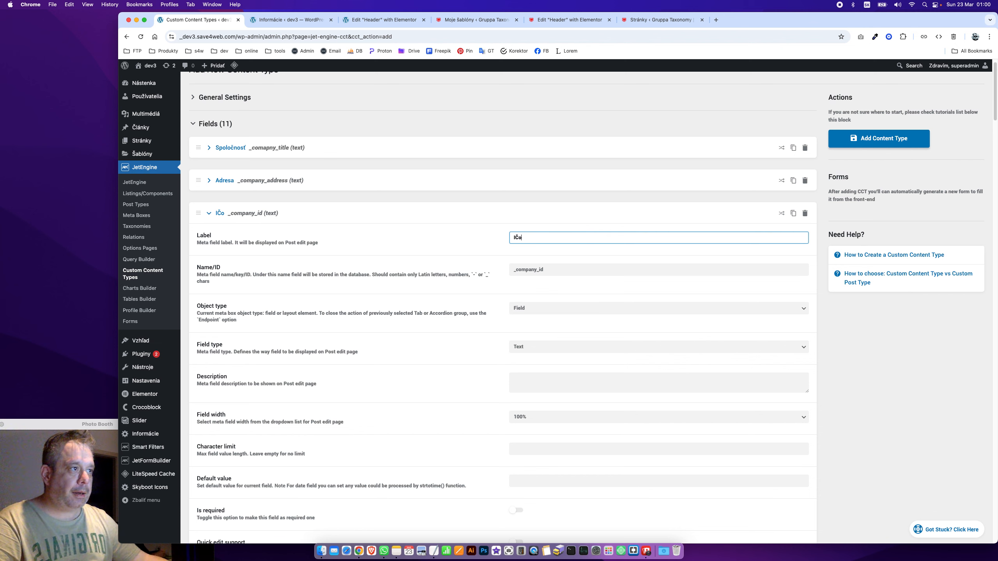
{"action": "key", "text": "Tab"}
{"action": "left_click", "coordinate": [608, 234]}
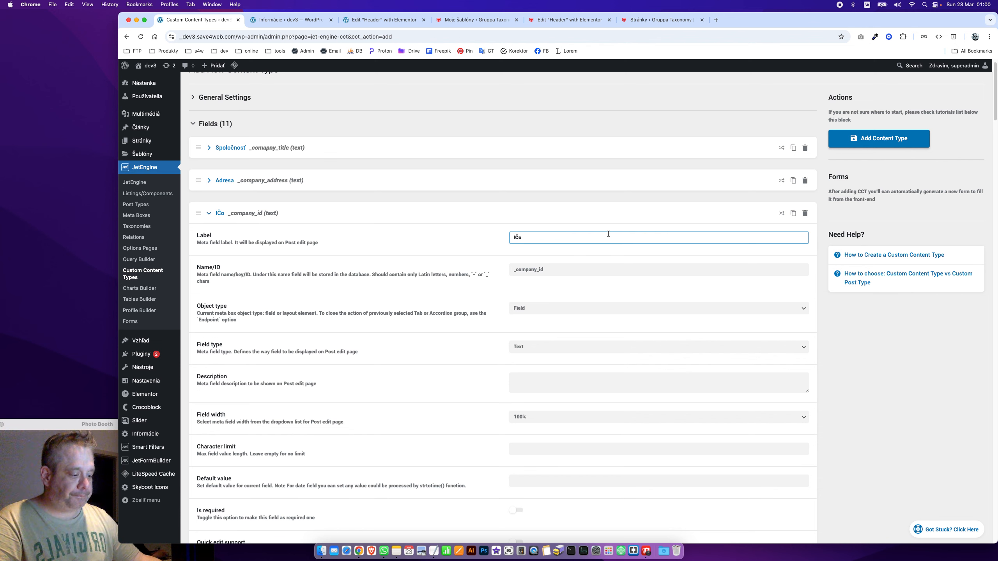
{"action": "key", "text": "BackSpace"}
{"action": "type", "text": "O"}
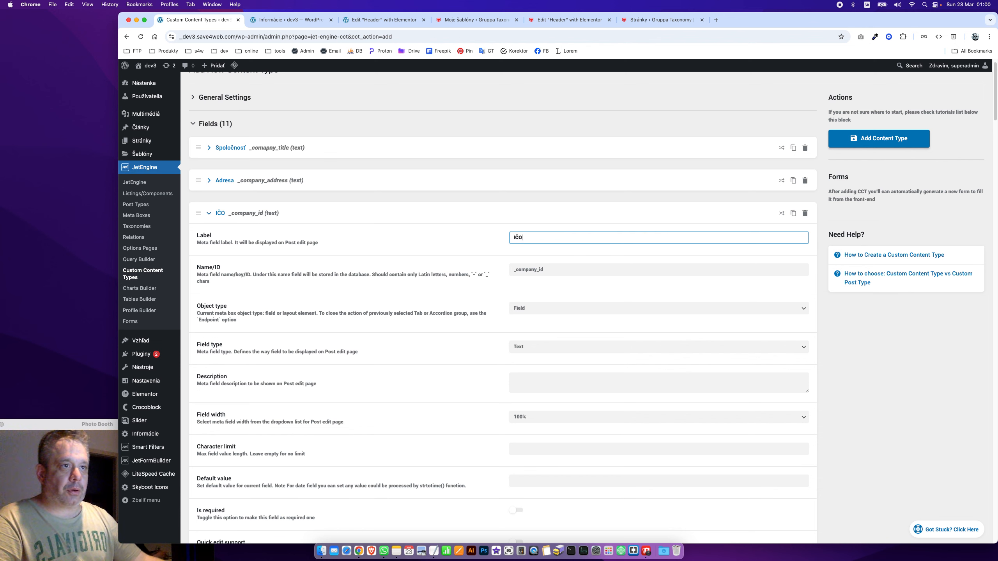
{"action": "left_click", "coordinate": [214, 249]}
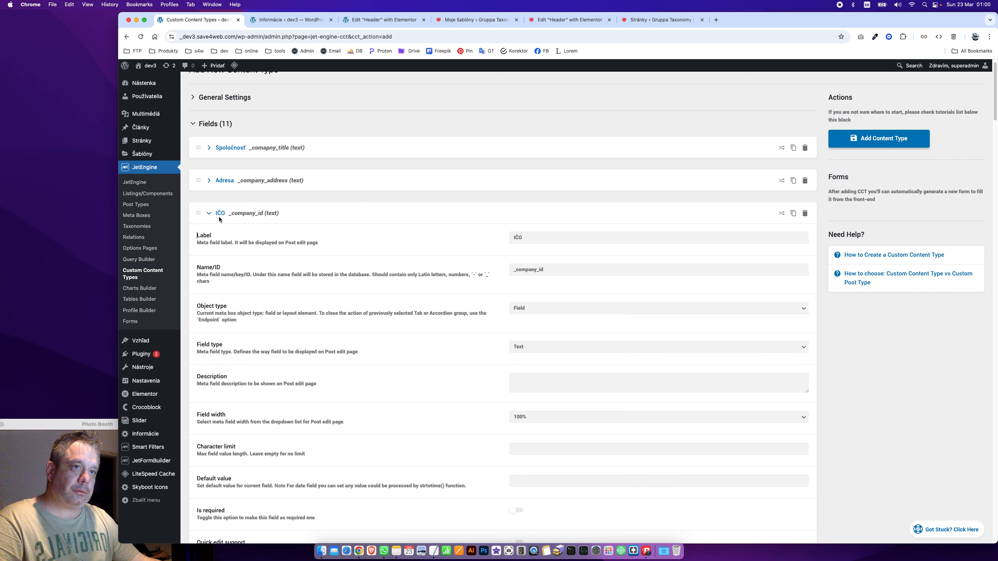
Collapse the IČO, DIČ, DPH, Banka, Iban, SWIFT, Telefón, Email and Web field rows
{"action": "left_click", "coordinate": [216, 217]}
{"action": "left_click", "coordinate": [216, 244]}
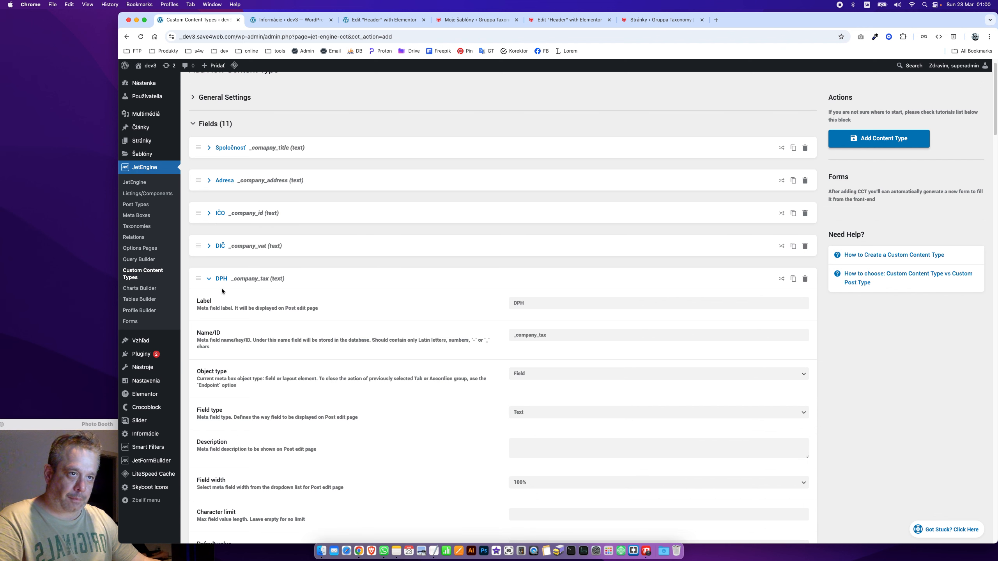
{"action": "left_click", "coordinate": [224, 283]}
{"action": "left_click", "coordinate": [223, 311]}
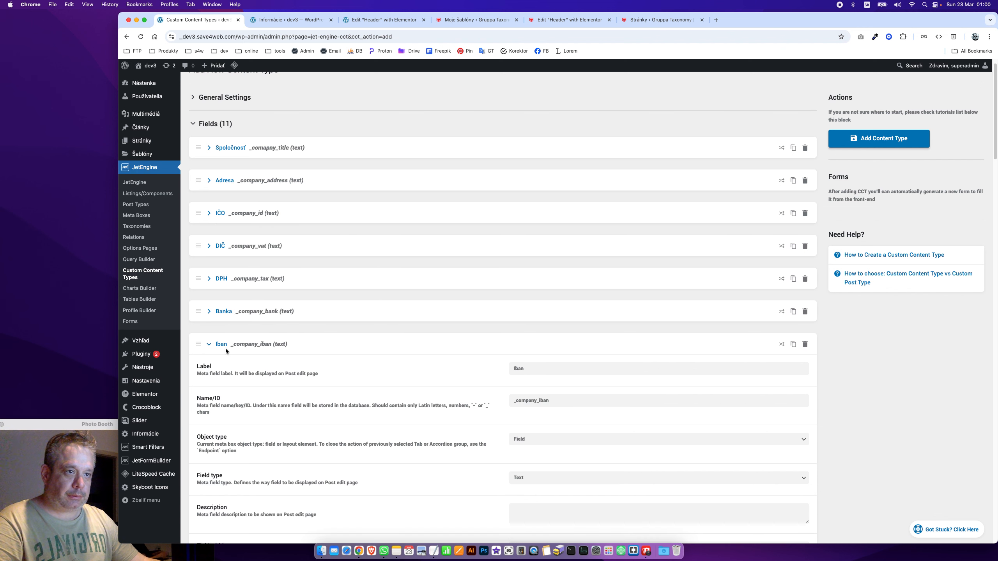
{"action": "left_click", "coordinate": [225, 348]}
{"action": "left_click", "coordinate": [226, 379]}
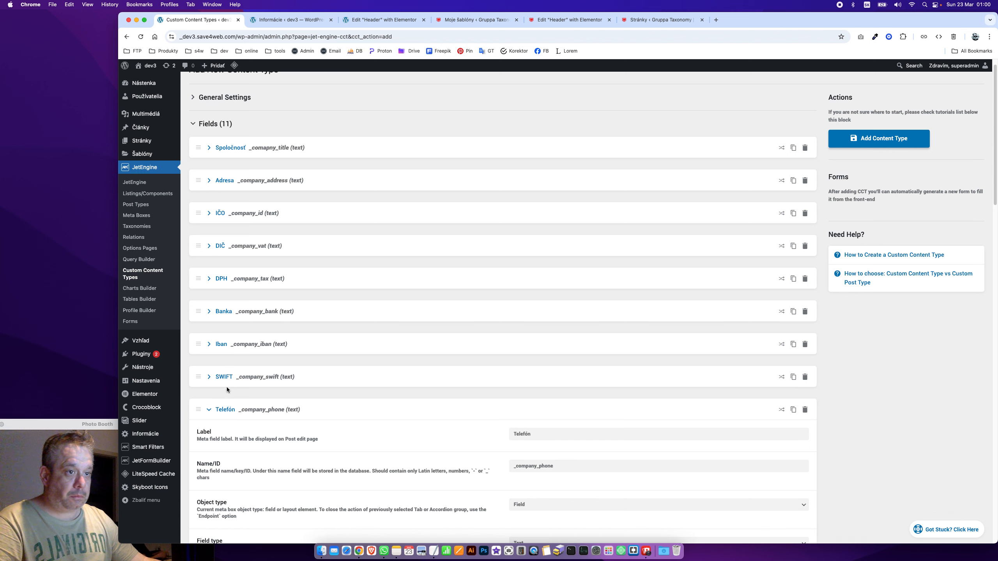
{"action": "left_click", "coordinate": [223, 411]}
{"action": "left_click", "coordinate": [226, 449]}
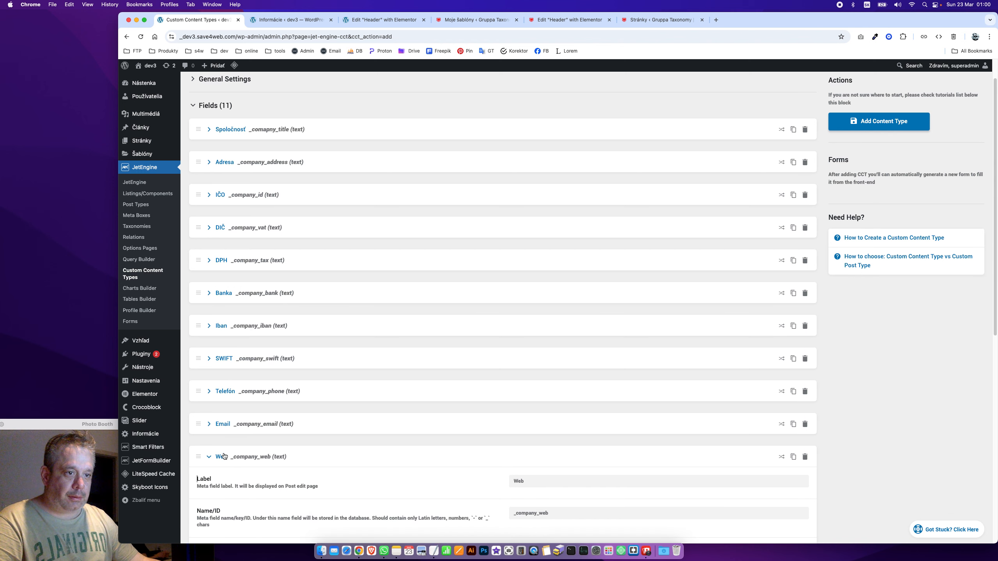
{"action": "left_click", "coordinate": [224, 459]}
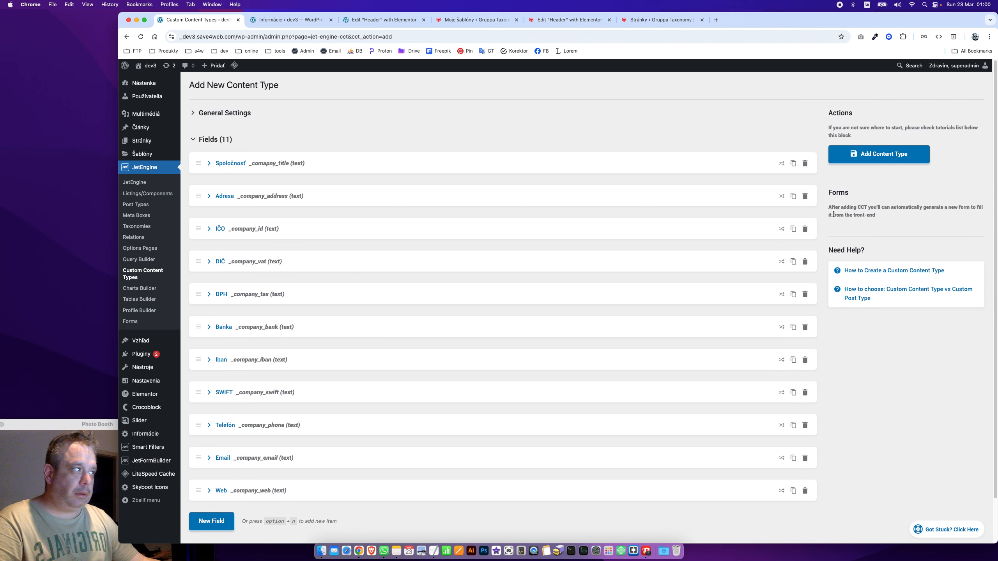
Save the client content type and go to its Zoznam klientov entries list
{"action": "left_click", "coordinate": [870, 159]}
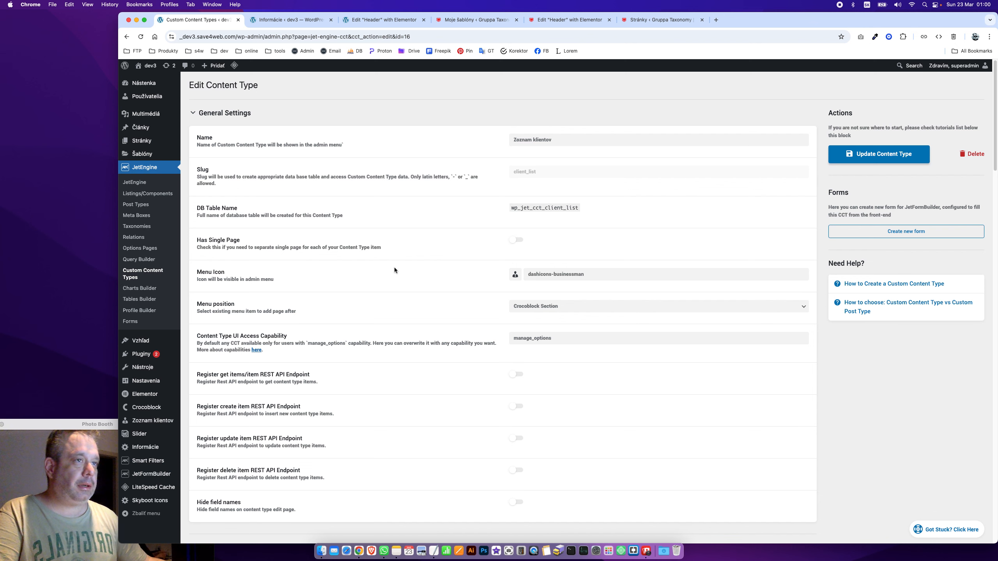
{"action": "left_click", "coordinate": [248, 112]}
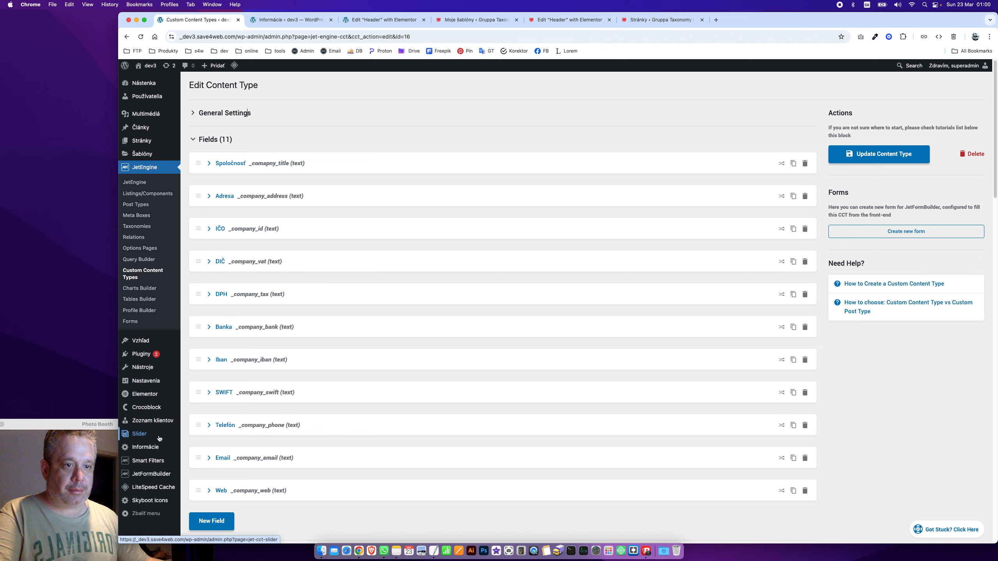
{"action": "left_click", "coordinate": [156, 420]}
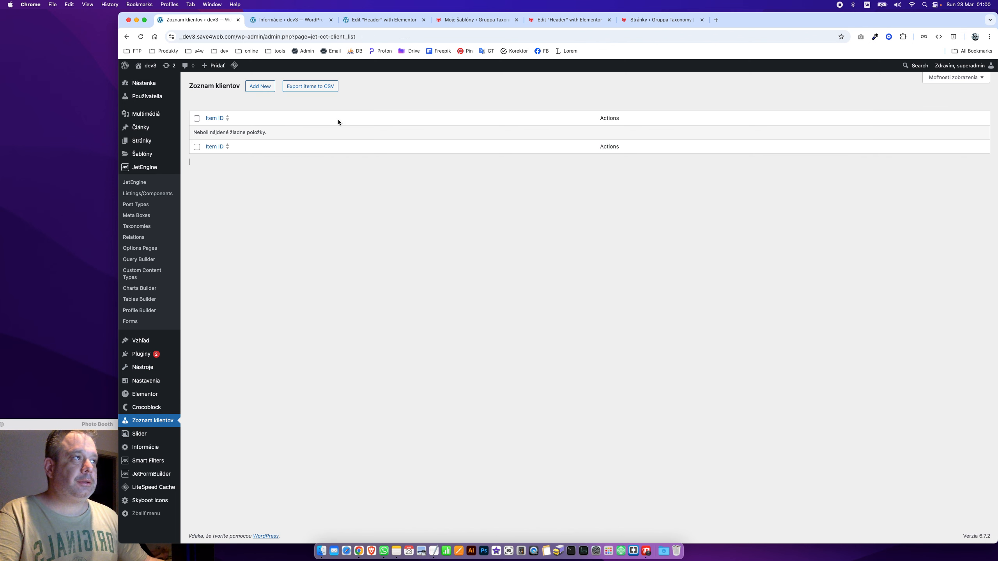
Create and save a client with Spoločnosť 'MARSET s.r.o.', then bring up Finder
{"action": "left_click", "coordinate": [258, 86]}
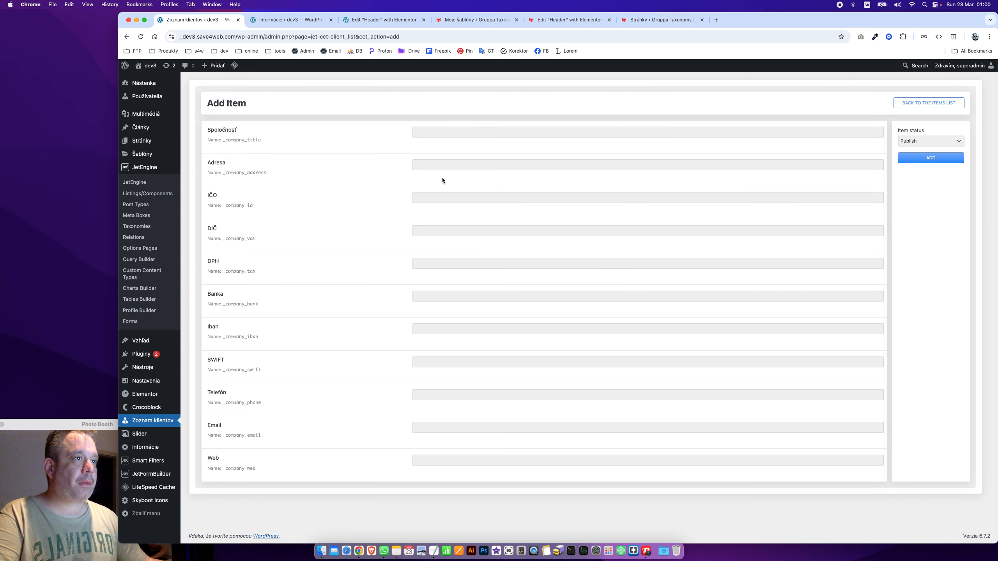
{"action": "left_click", "coordinate": [427, 128]}
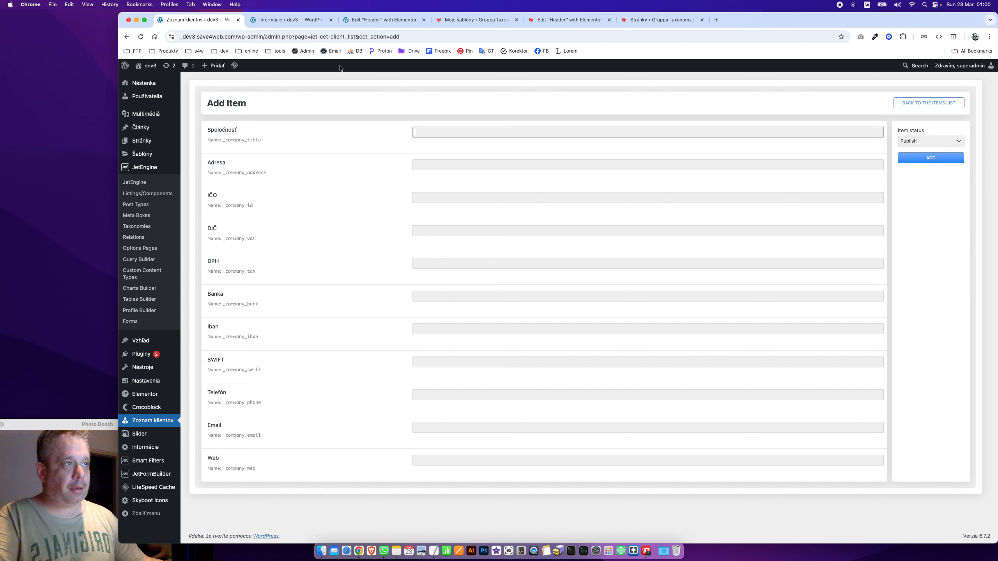
{"action": "type", "text": "Mars"}
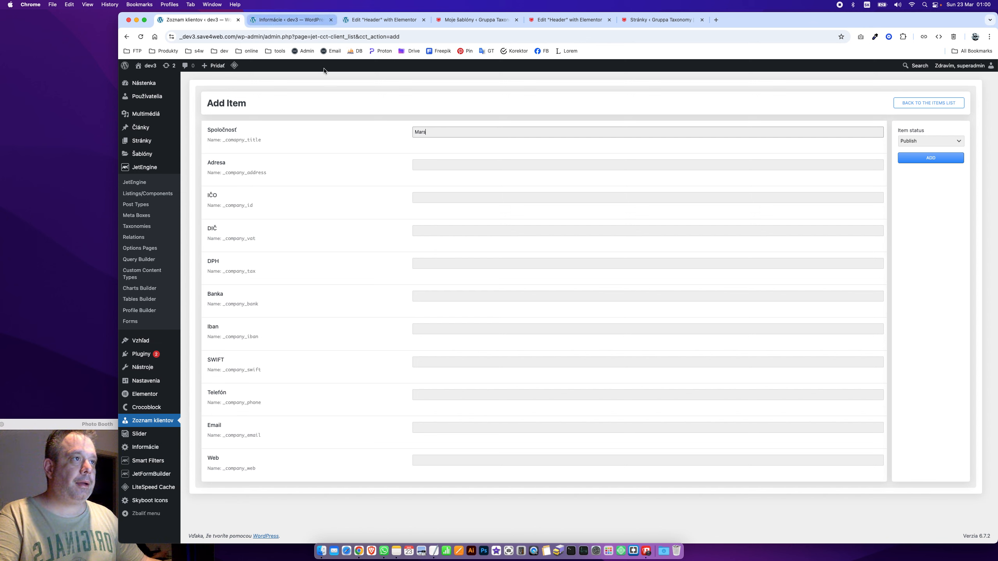
{"action": "double_click", "coordinate": [468, 136]}
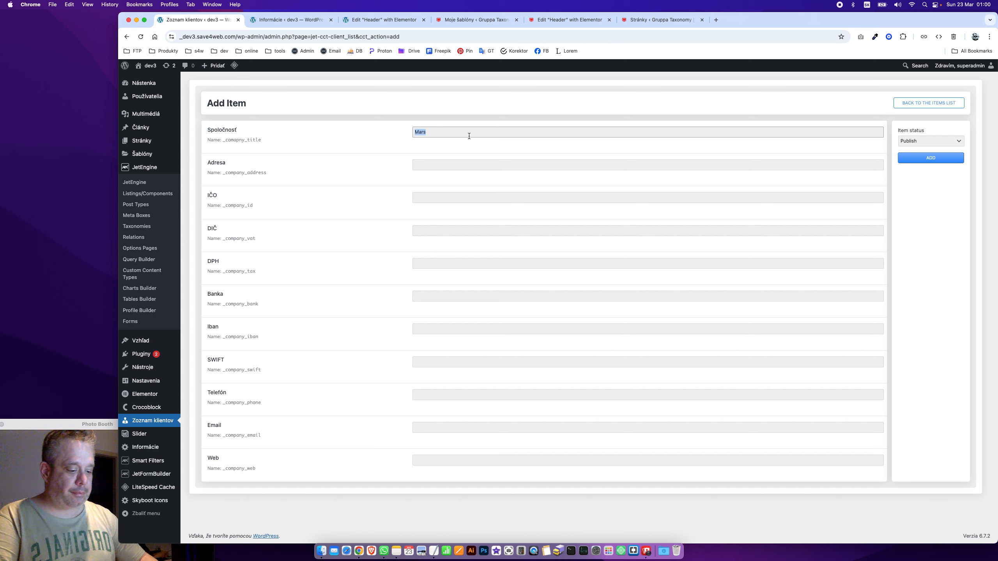
{"action": "type", "text": "MARSW"}
{"action": "type", "text": "T"}
{"action": "key", "text": "BackSpace"}
{"action": "key", "text": "BackSpace"}
{"action": "type", "text": "ET s.r.o."}
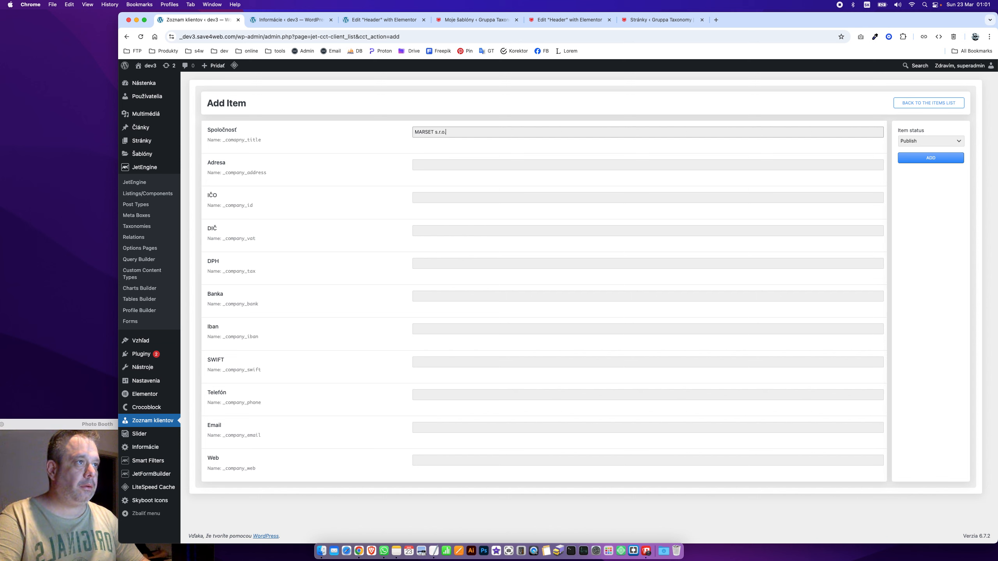
{"action": "left_click", "coordinate": [948, 161]}
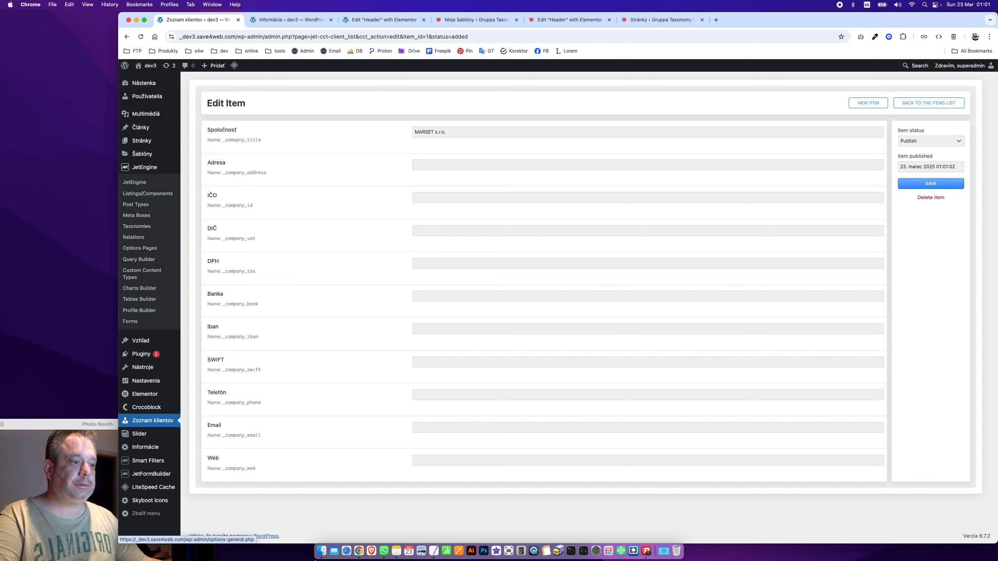
{"action": "left_click", "coordinate": [321, 553]}
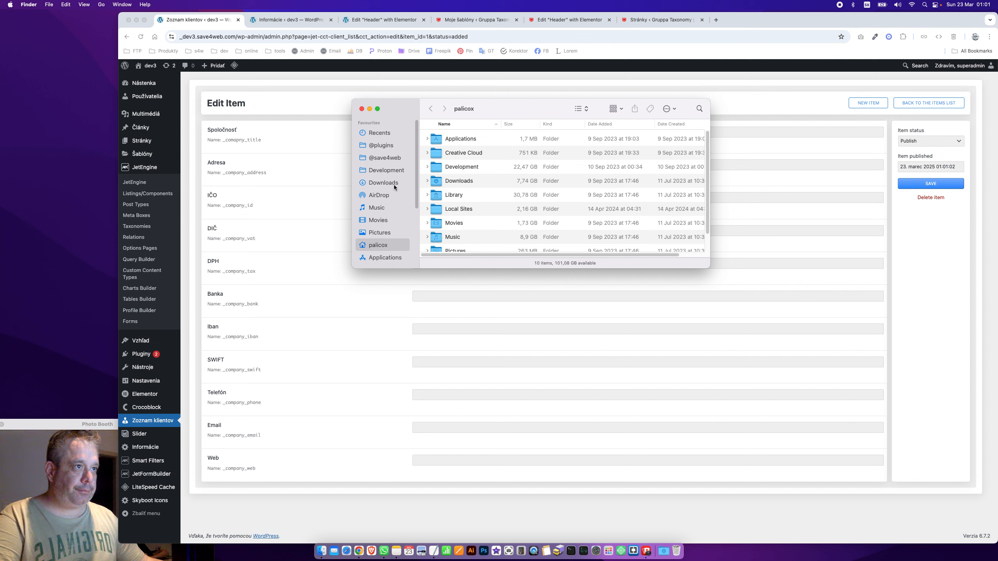
Locate 08042022_inet in iCloud Drive > Numbers > #fa2022, preview it, and choose Download Now
{"action": "scroll", "coordinate": [394, 187], "scroll_direction": "down", "scroll_amount": 5}
{"action": "left_click", "coordinate": [392, 221]}
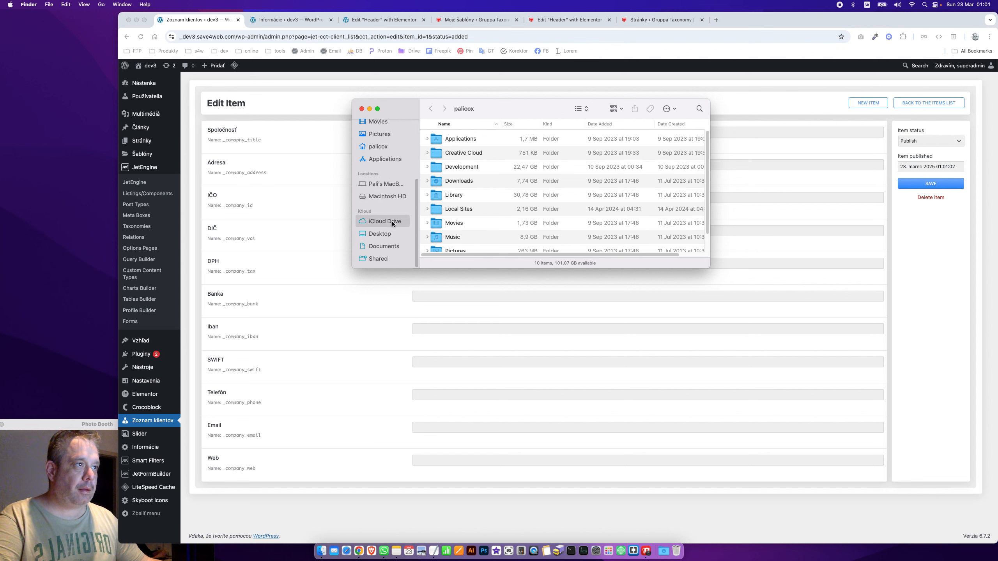
{"action": "double_click", "coordinate": [457, 195]}
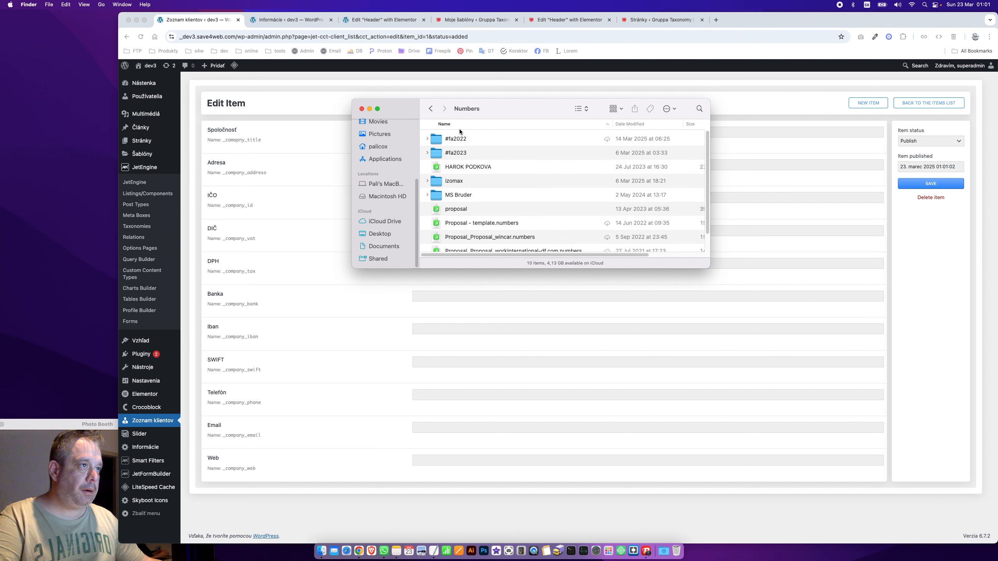
{"action": "double_click", "coordinate": [458, 137]}
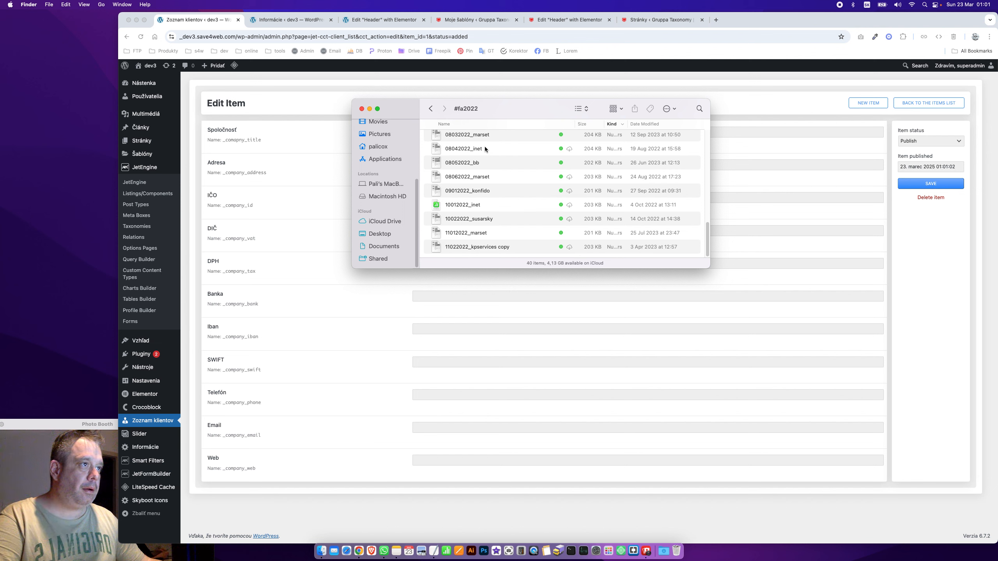
{"action": "left_click", "coordinate": [485, 147]}
{"action": "key", "text": "space"}
{"action": "key", "text": "space"}
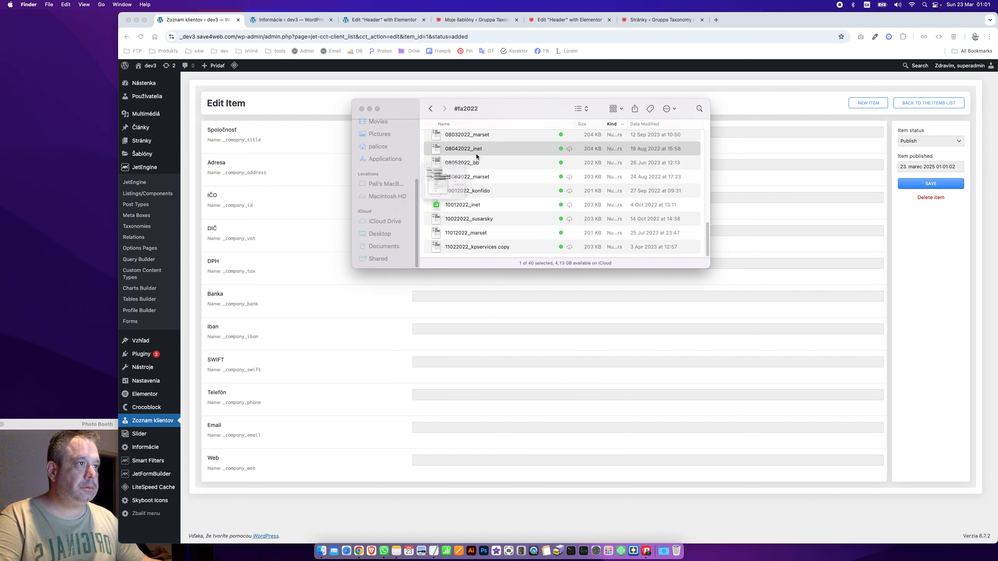
{"action": "right_click", "coordinate": [478, 153]}
{"action": "left_click", "coordinate": [499, 175]}
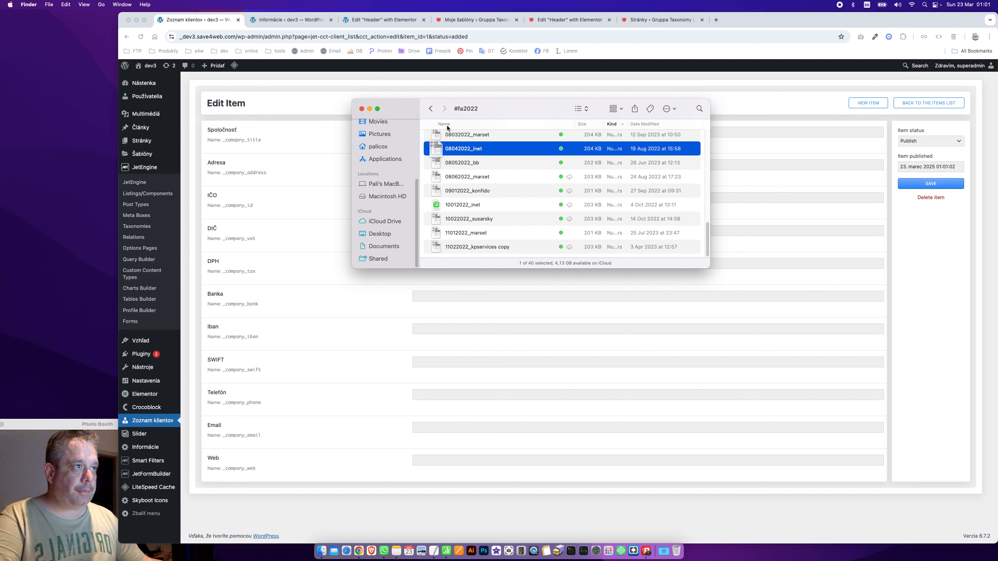
Start another new client entry and bring up invoice 08042022_inet in Numbers
{"action": "left_click", "coordinate": [282, 230]}
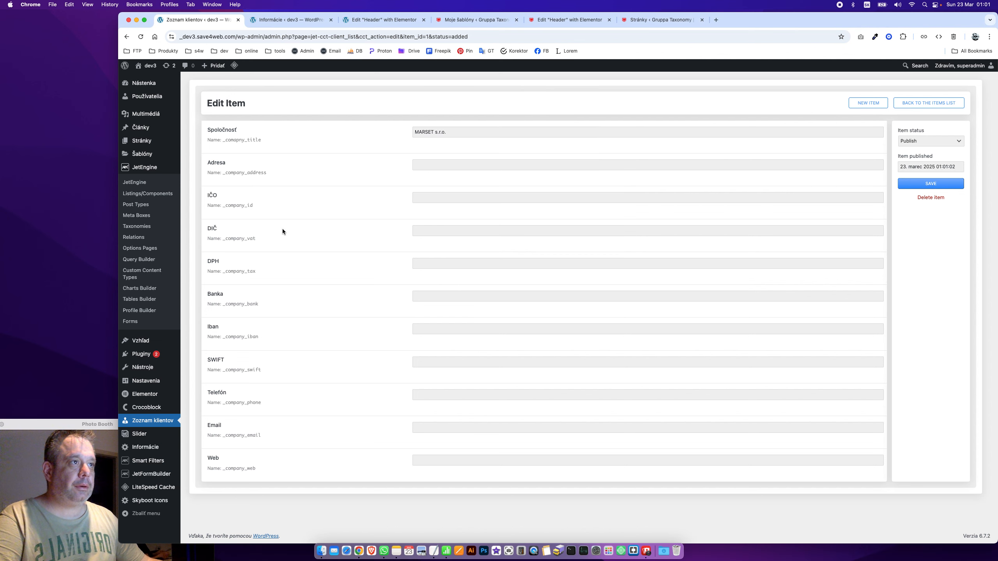
{"action": "left_click", "coordinate": [866, 102]}
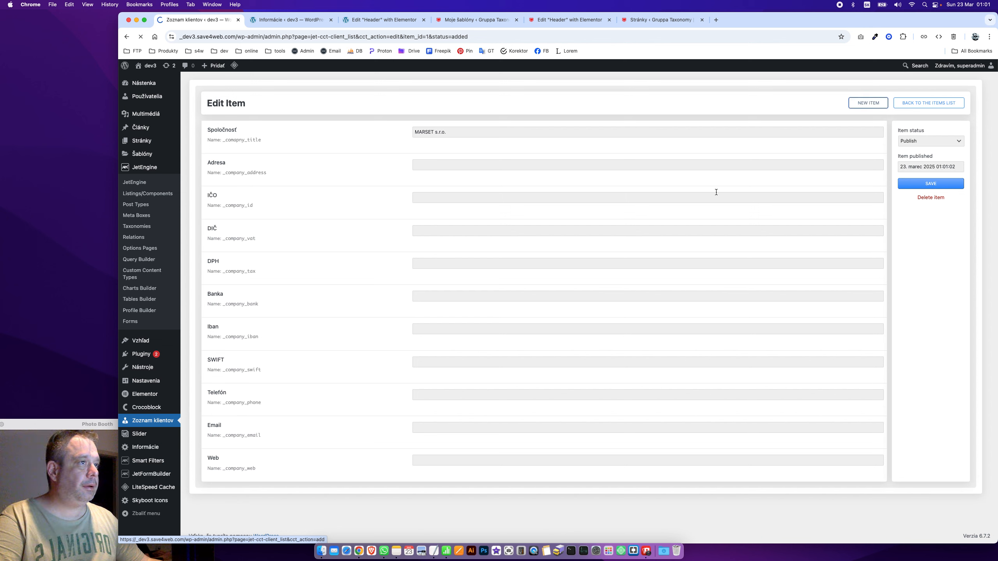
{"action": "key", "text": "super+Tab"}
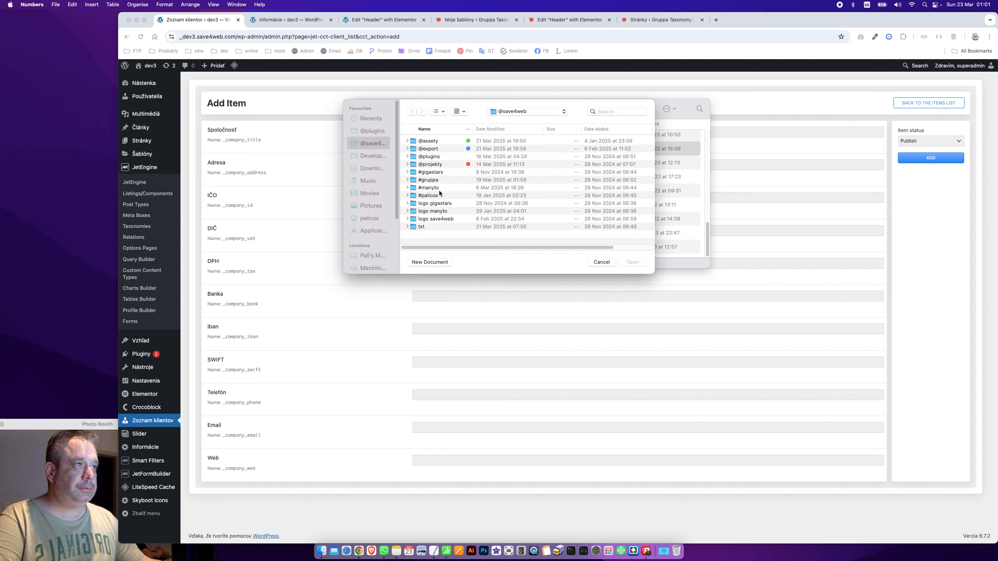
{"action": "left_click", "coordinate": [601, 262]}
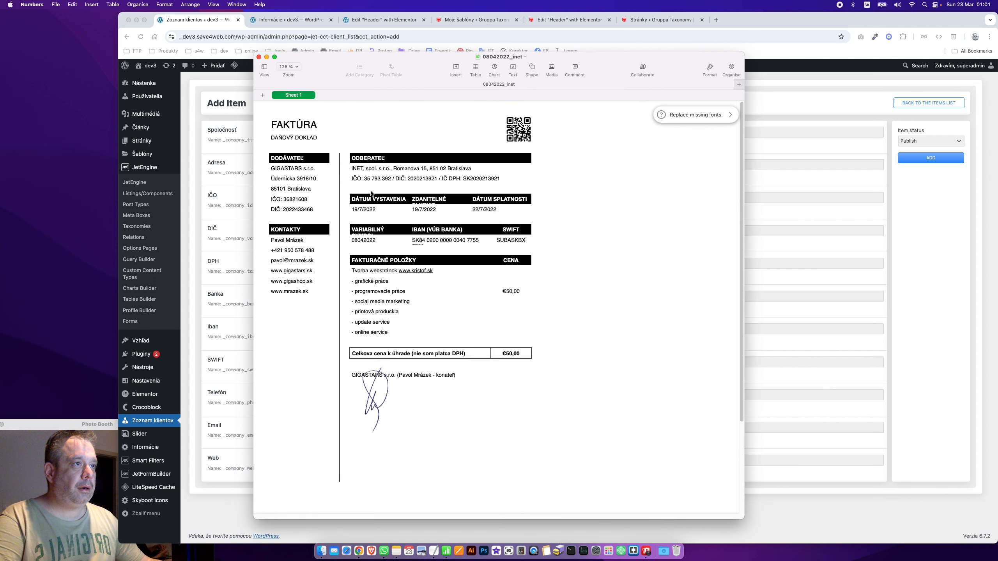
Copy the customer name 'iNET, spol. s r.o.' into the Spoločnosť field
{"action": "left_click", "coordinate": [389, 169]}
{"action": "left_click_drag", "start_coordinate": [391, 168], "coordinate": [265, 169]}
{"action": "key", "text": "super+c"}
{"action": "key", "text": "super+Tab"}
{"action": "left_click", "coordinate": [415, 133]}
{"action": "key", "text": "super+v"}
{"action": "key", "text": "super+Tab"}
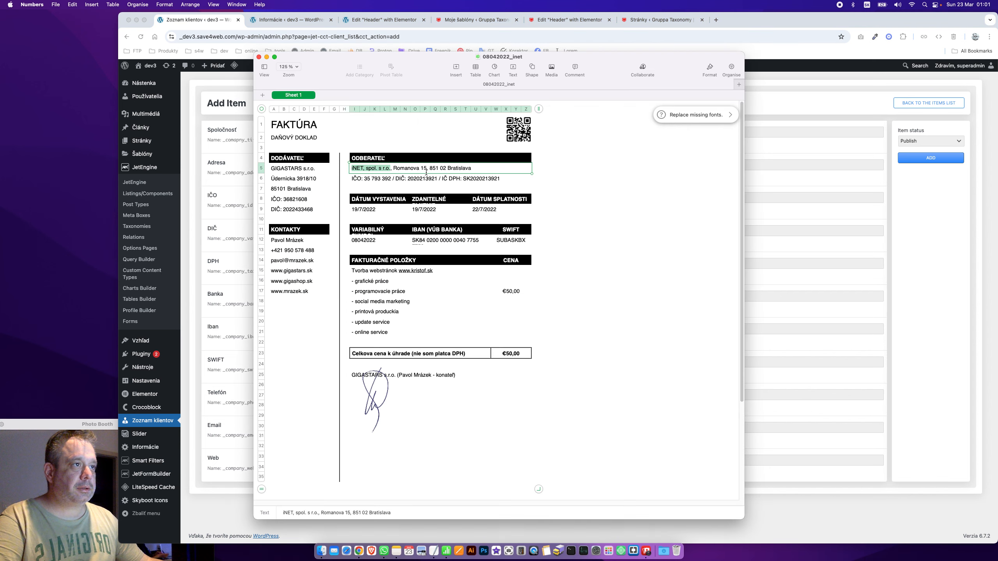
{"action": "left_click_drag", "start_coordinate": [393, 168], "coordinate": [472, 168]}
{"action": "key", "text": "super+c"}
{"action": "key", "text": "super+Tab"}
{"action": "left_click", "coordinate": [413, 164]}
{"action": "key", "text": "super+v"}
{"action": "key", "text": "super+Tab"}
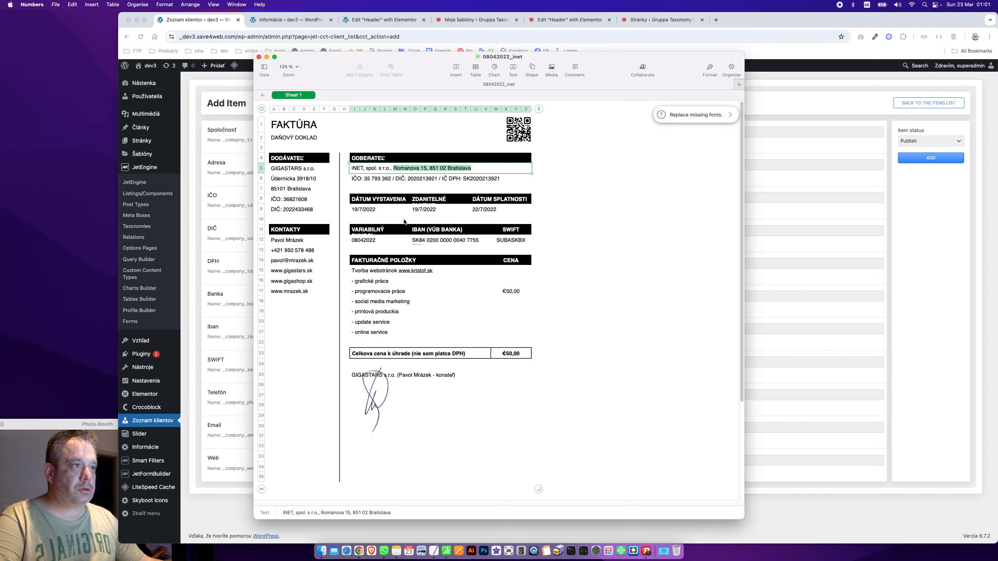
{"action": "double_click", "coordinate": [367, 179]}
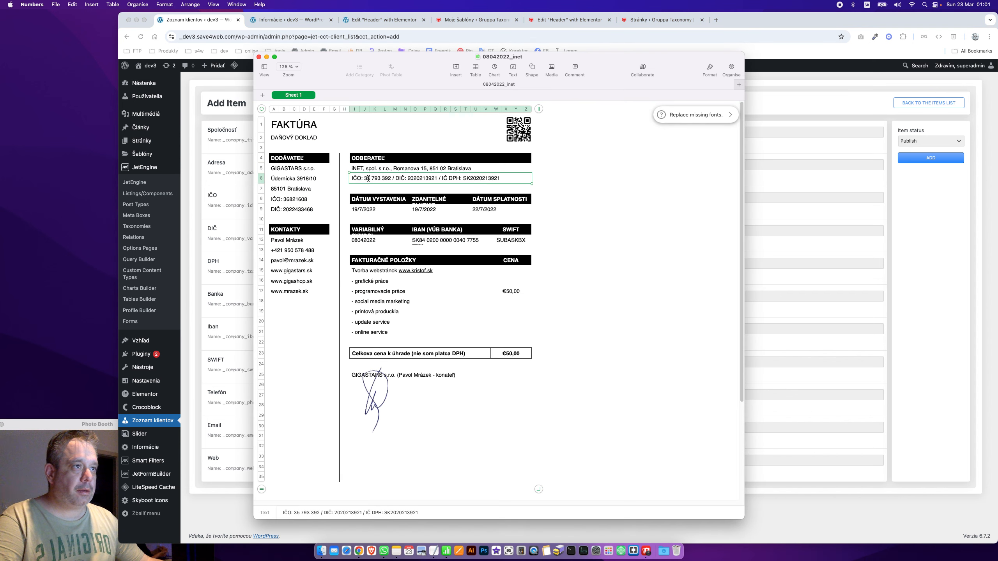
{"action": "left_click_drag", "start_coordinate": [365, 179], "coordinate": [391, 179]}
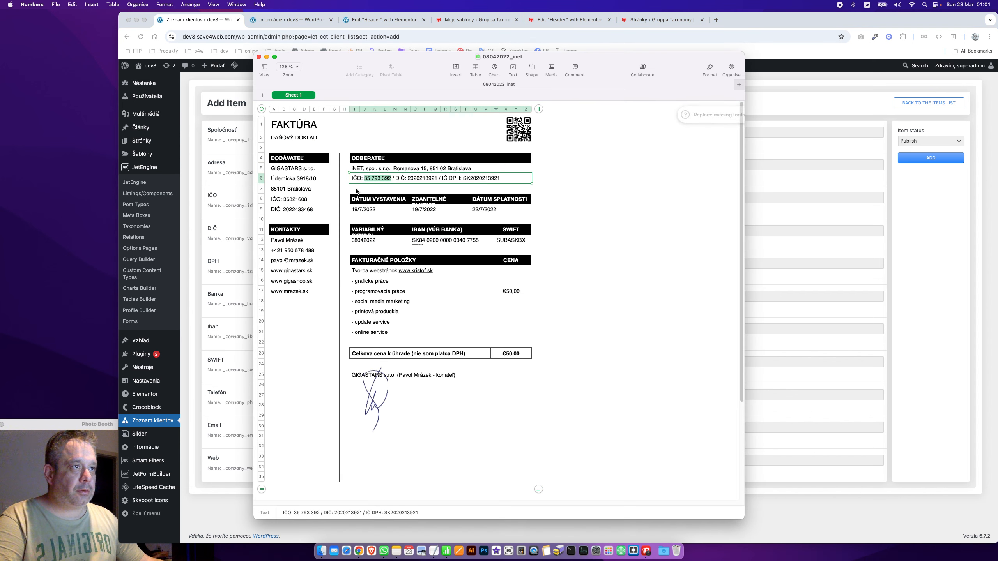
{"action": "key", "text": "super+c"}
{"action": "key", "text": "super+Tab"}
{"action": "left_click", "coordinate": [436, 199]}
{"action": "key", "text": "super+v"}
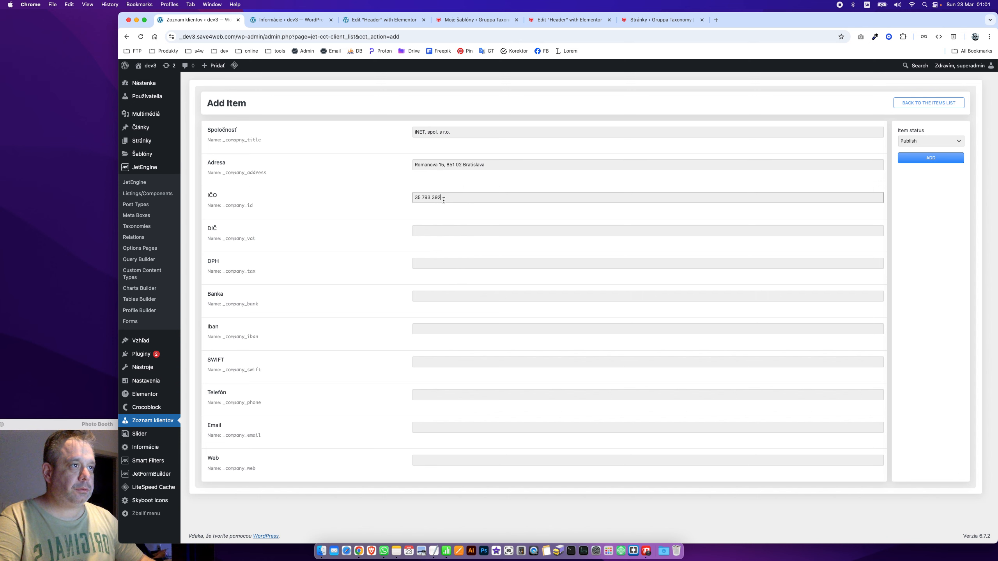
{"action": "left_click", "coordinate": [420, 197]}
{"action": "key", "text": "BackSpace"}
{"action": "key", "text": "Right"}
{"action": "key", "text": "BackSpace"}
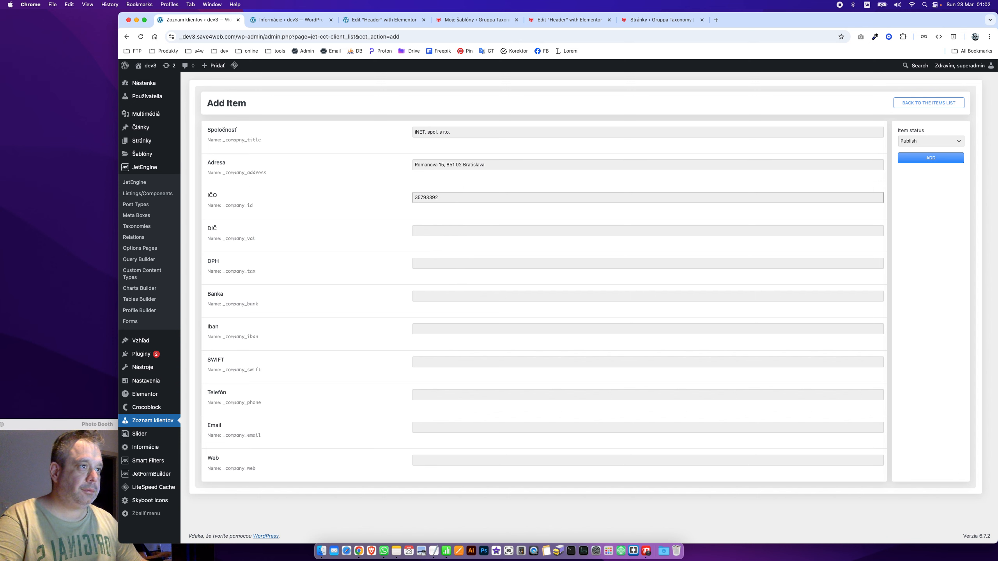
{"action": "key", "text": "super+Tab"}
{"action": "left_click", "coordinate": [418, 180]}
{"action": "key", "text": "super+c"}
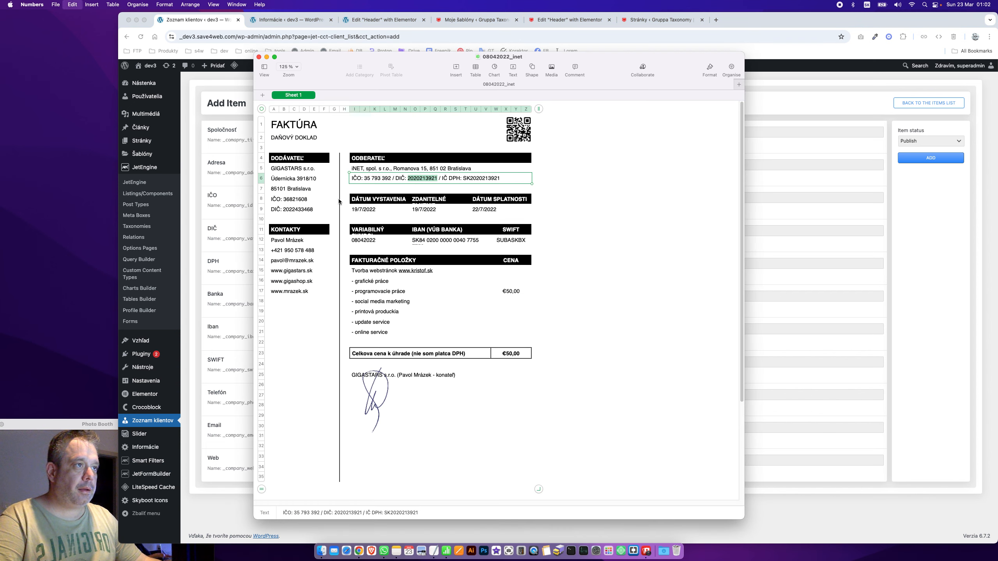
{"action": "key", "text": "super+Tab"}
{"action": "left_click", "coordinate": [437, 232]}
{"action": "key", "text": "super+v"}
{"action": "key", "text": "super+Tab"}
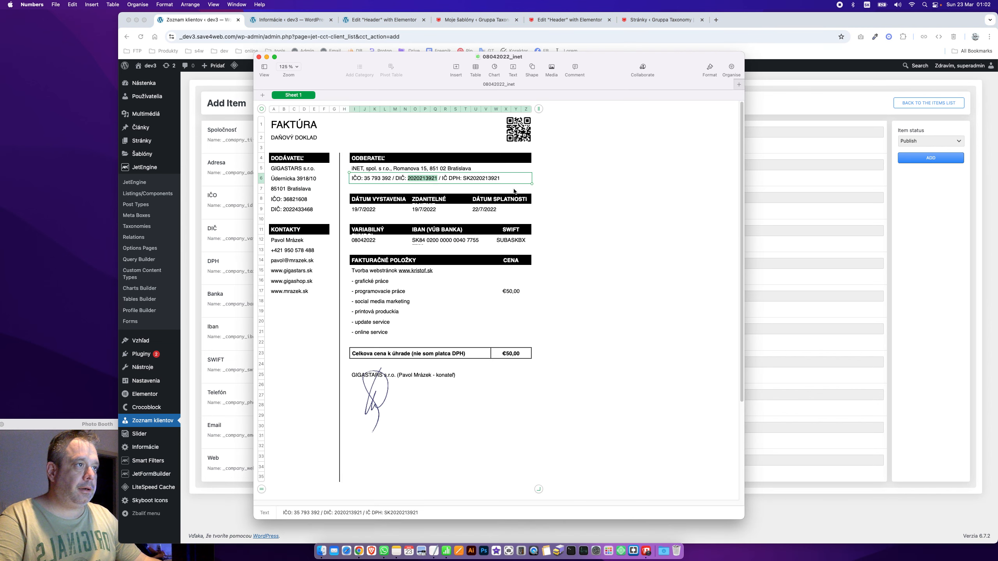
{"action": "double_click", "coordinate": [489, 178]}
{"action": "key", "text": "super+c"}
{"action": "key", "text": "super+Tab"}
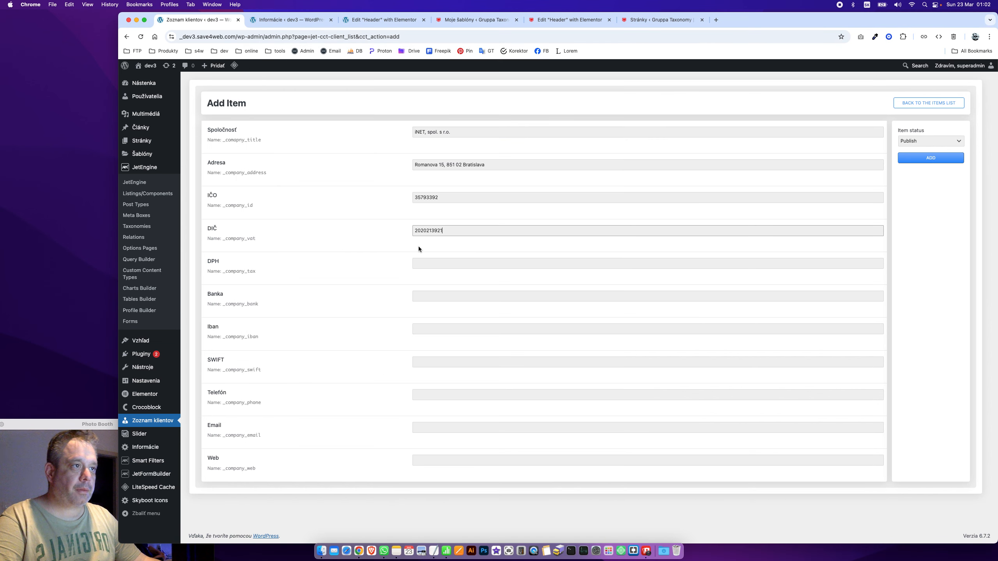
{"action": "left_click", "coordinate": [417, 264]}
{"action": "key", "text": "super+v"}
Enter the client's phone number in Telefón, removing the spaces
{"action": "key", "text": "super+Tab"}
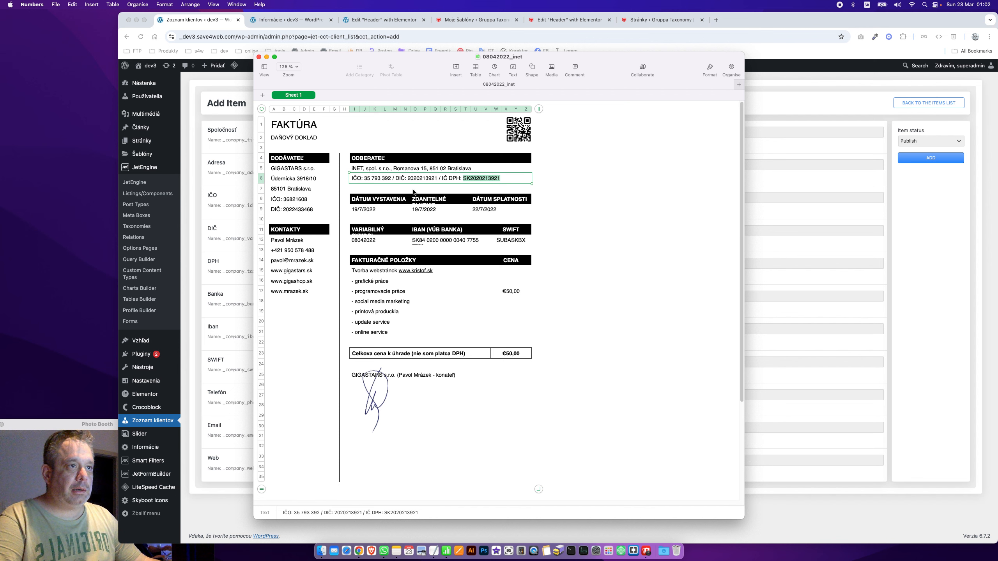
{"action": "key", "text": "super+Tab"}
{"action": "left_click", "coordinate": [456, 396]}
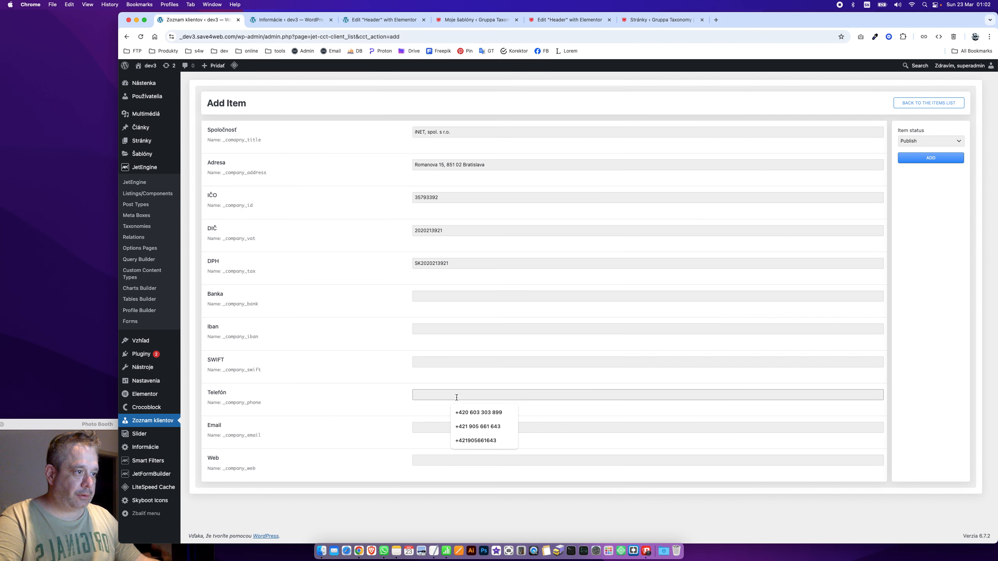
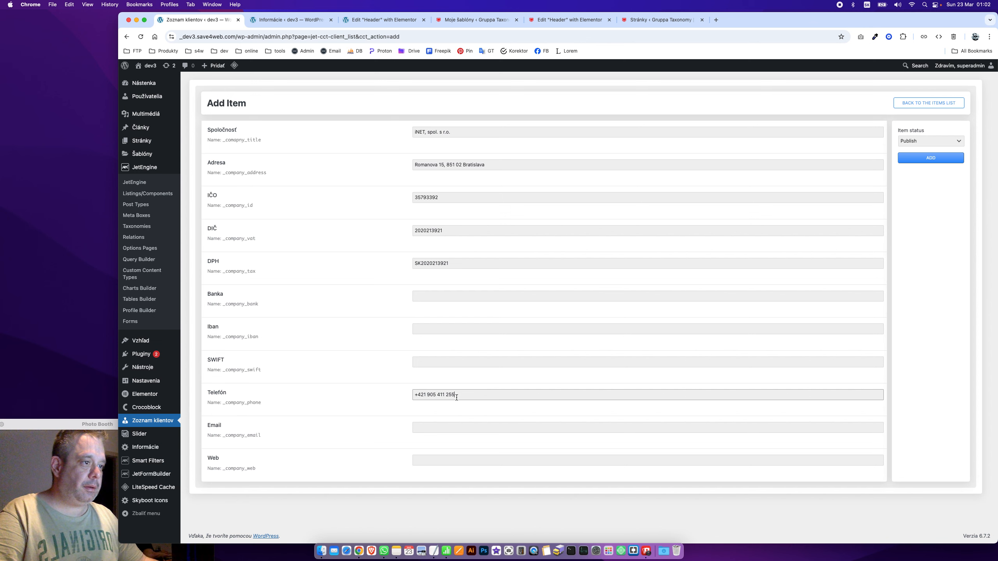
{"action": "left_click", "coordinate": [446, 395]}
{"action": "key", "text": "BackSpace"}
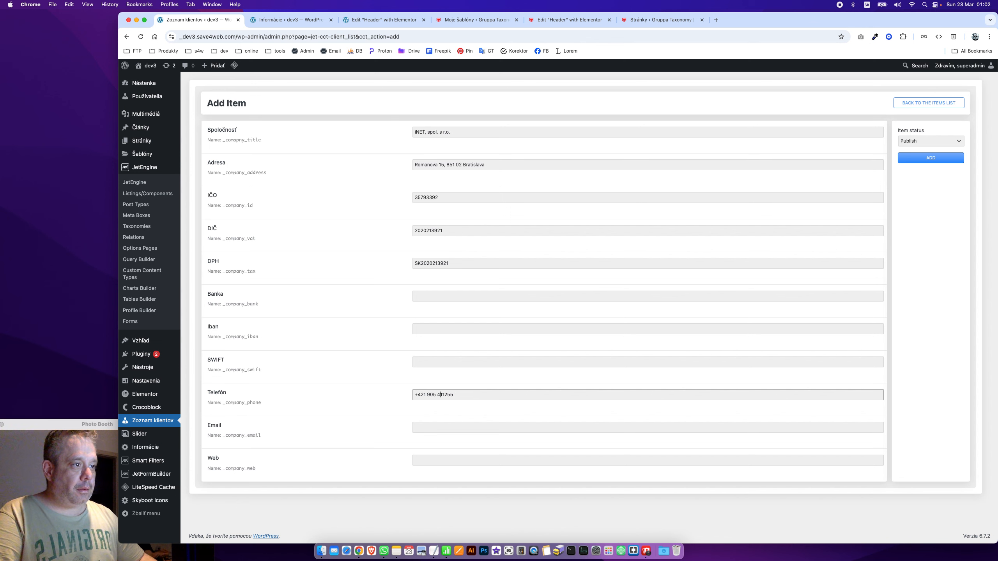
{"action": "key", "text": "BackSpace"}
{"action": "key", "text": "BackSpace"}
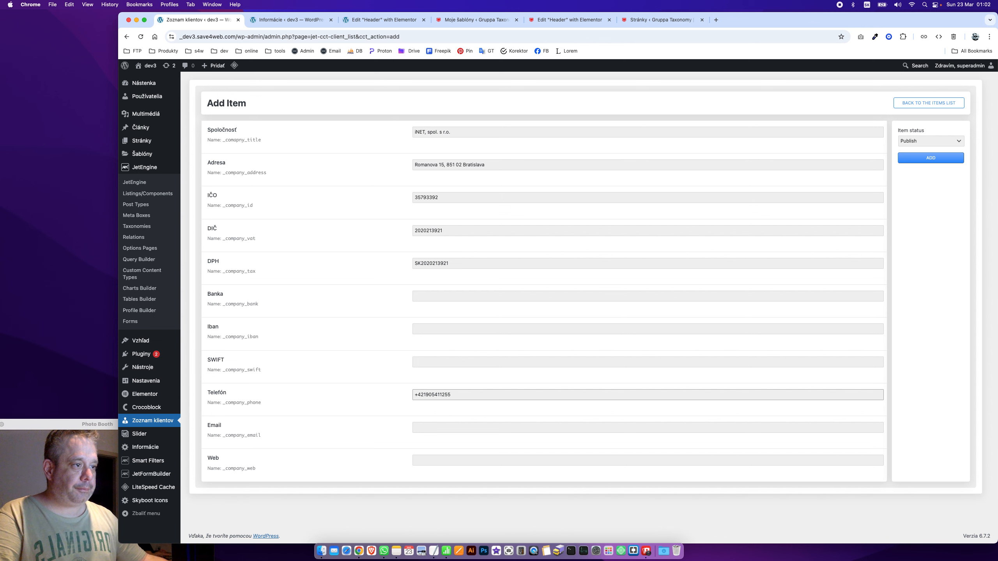
{"action": "key", "text": "super+Tab"}
{"action": "key", "text": "super+Tab"}
{"action": "left_click", "coordinate": [440, 428]}
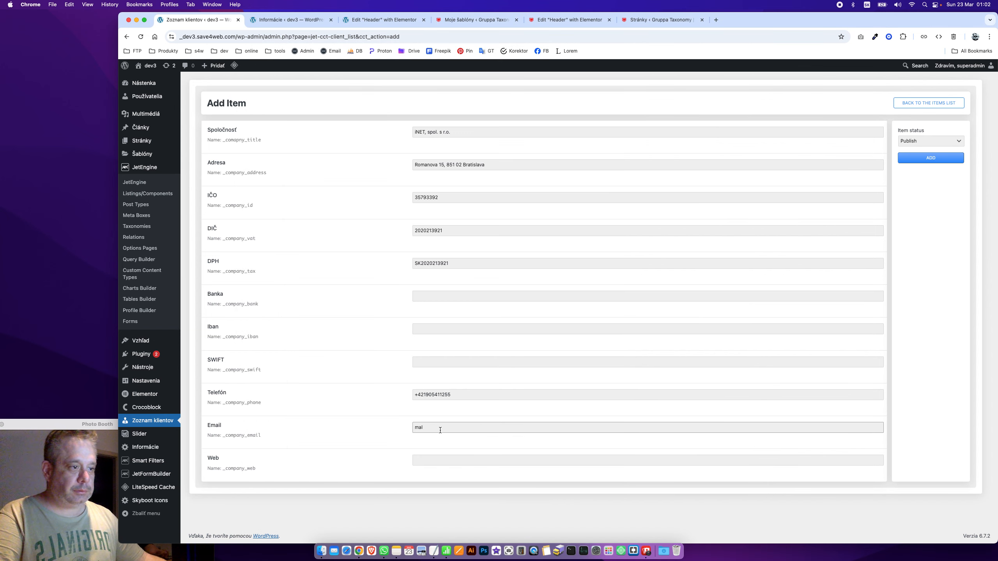
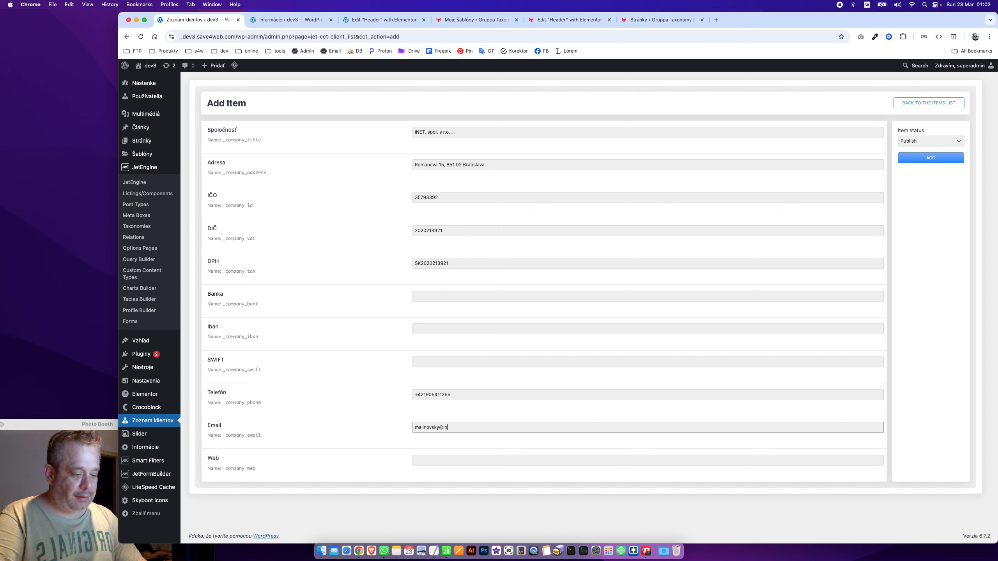
{"action": "key", "text": "Tab"}
{"action": "left_click_drag", "start_coordinate": [439, 429], "coordinate": [499, 428]}
{"action": "left_click", "coordinate": [477, 461]}
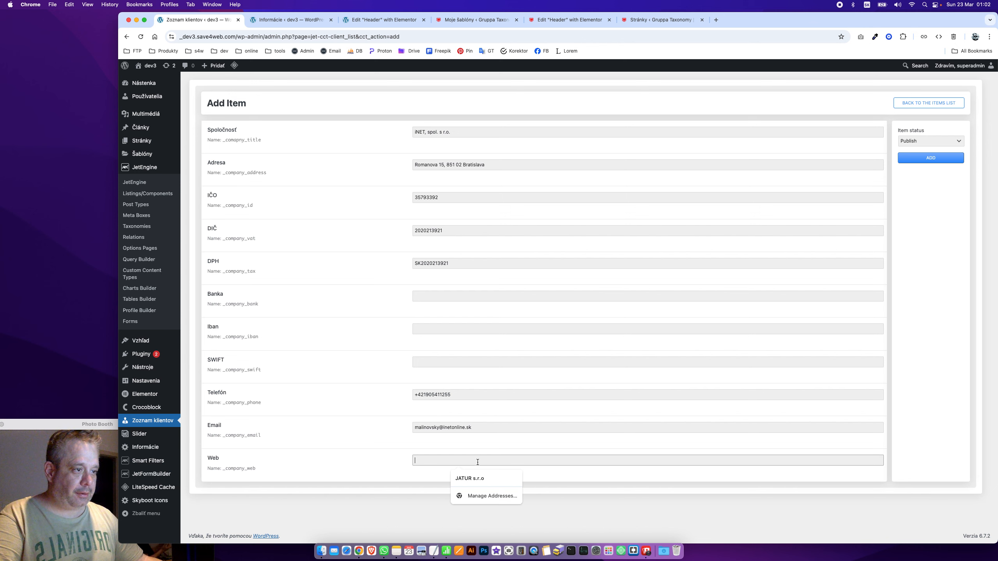
{"action": "key", "text": "super+v"}
{"action": "key", "text": "Delete"}
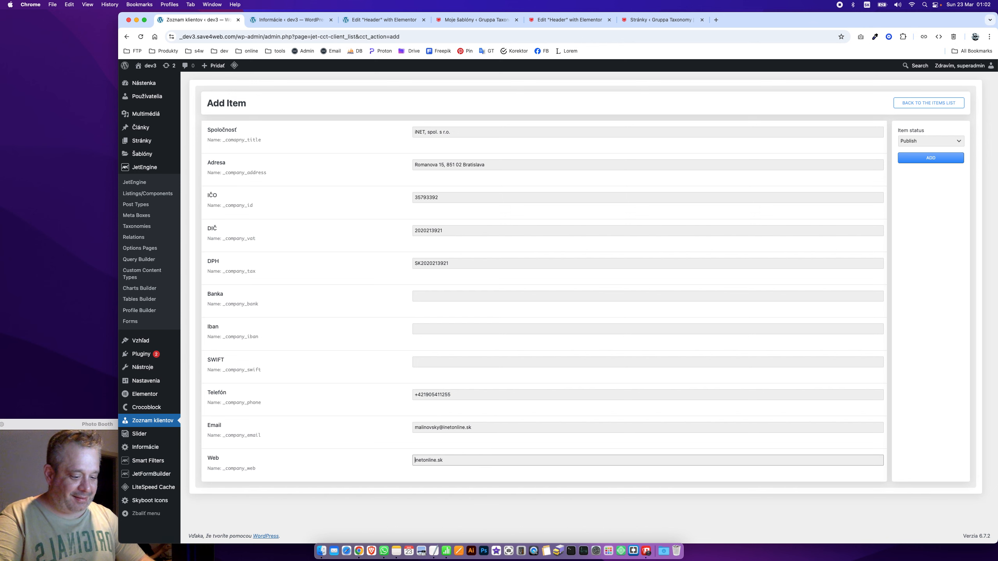
{"action": "type", "text": "https"}
{"action": "type", "text": "://"}
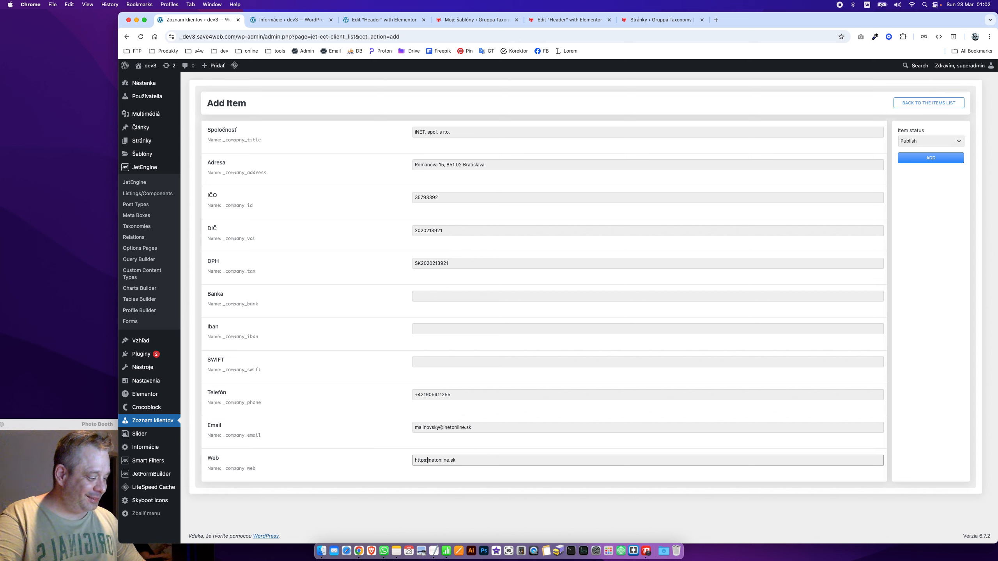
{"action": "left_click", "coordinate": [379, 356]}
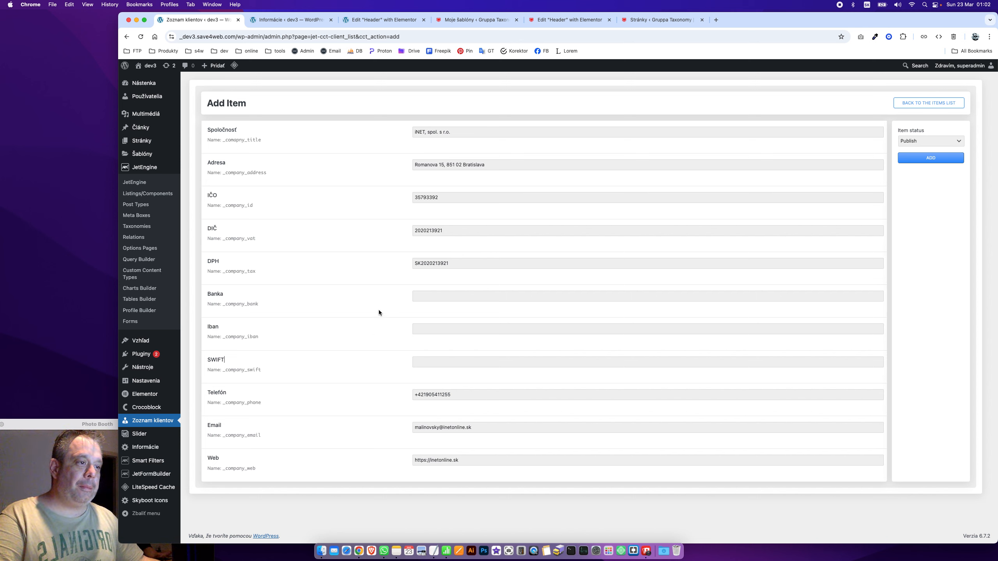
{"action": "left_click", "coordinate": [932, 157]}
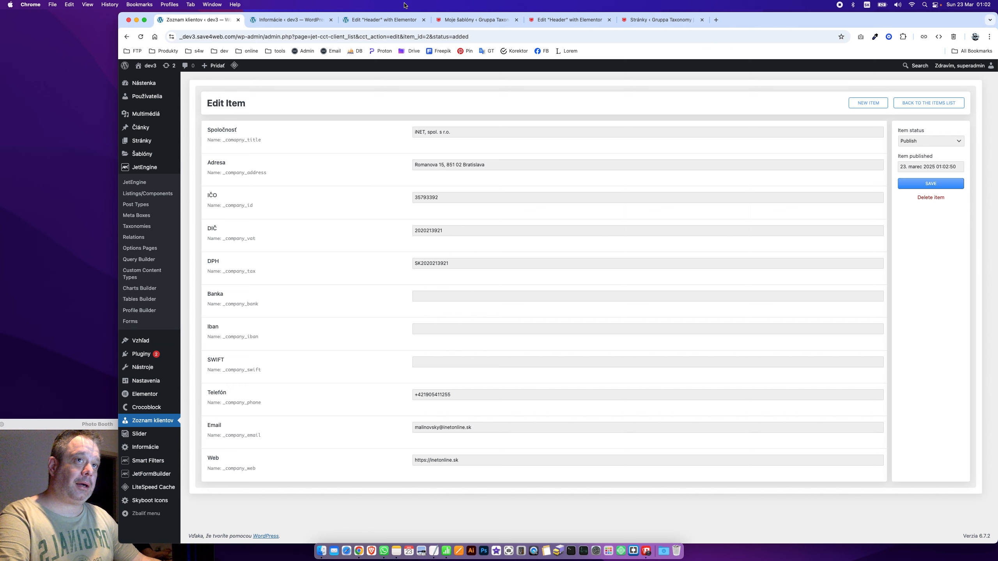
{"action": "left_click", "coordinate": [147, 421]}
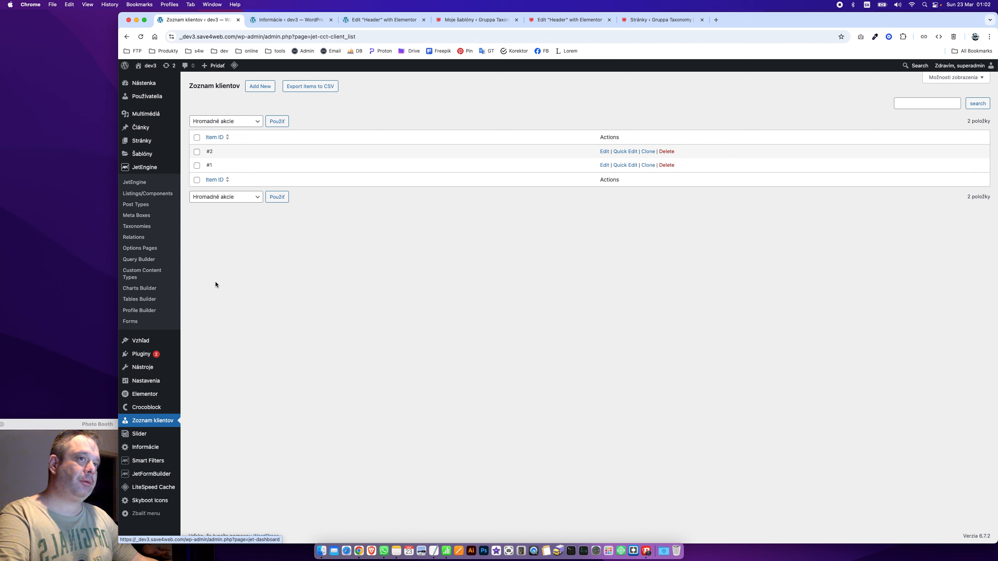
Return to the client list, then open the Zoznam klientov content type for editing
{"action": "left_click", "coordinate": [344, 294]}
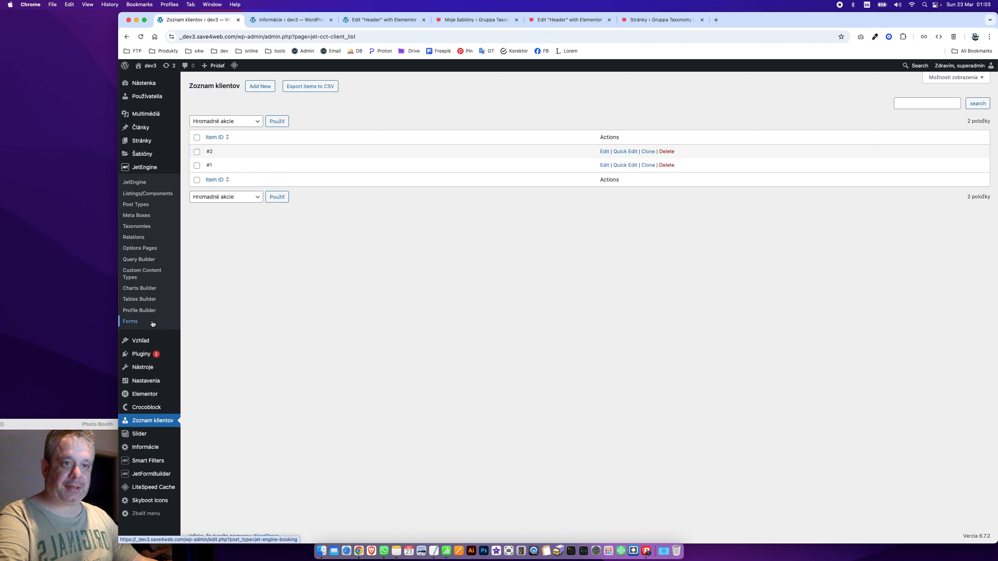
{"action": "left_click", "coordinate": [157, 274]}
{"action": "left_click", "coordinate": [213, 129]}
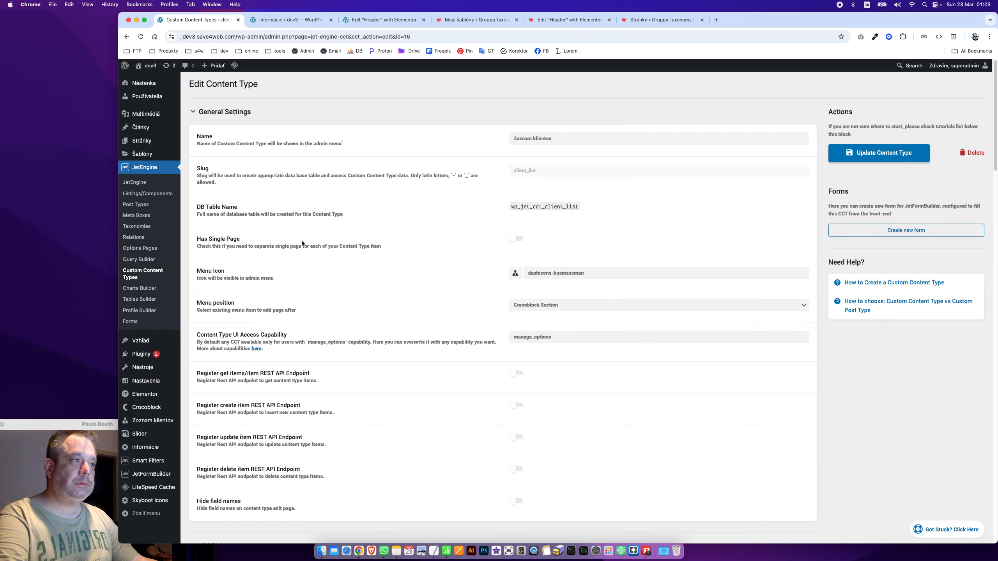
{"action": "scroll", "coordinate": [301, 240], "scroll_direction": "down", "scroll_amount": 10}
{"action": "scroll", "coordinate": [302, 242], "scroll_direction": "down", "scroll_amount": 5}
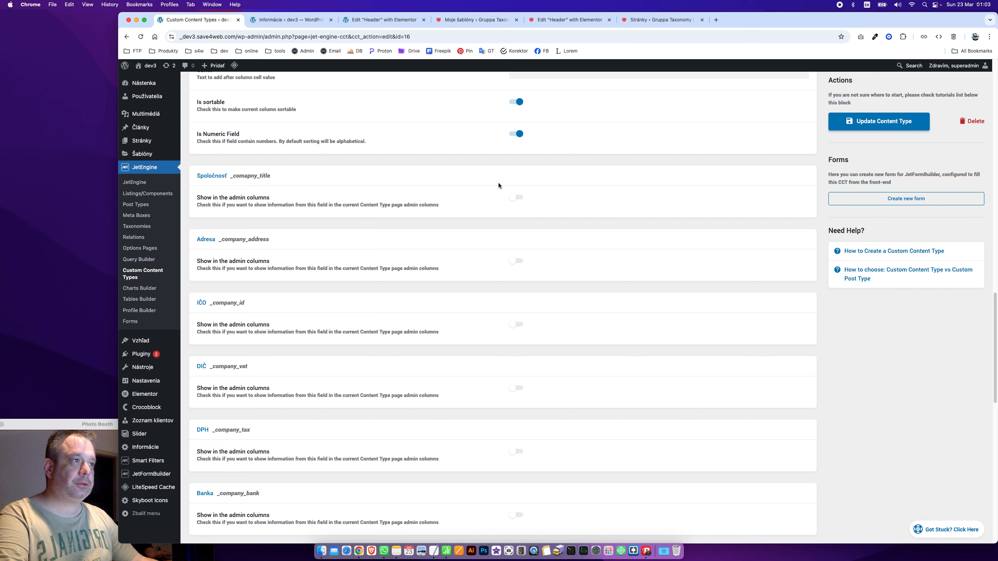
Enable admin columns for the Spoločnosť, IČO, Telefón and Email fields
{"action": "left_click", "coordinate": [512, 198]}
{"action": "scroll", "coordinate": [491, 303], "scroll_direction": "down", "scroll_amount": 4}
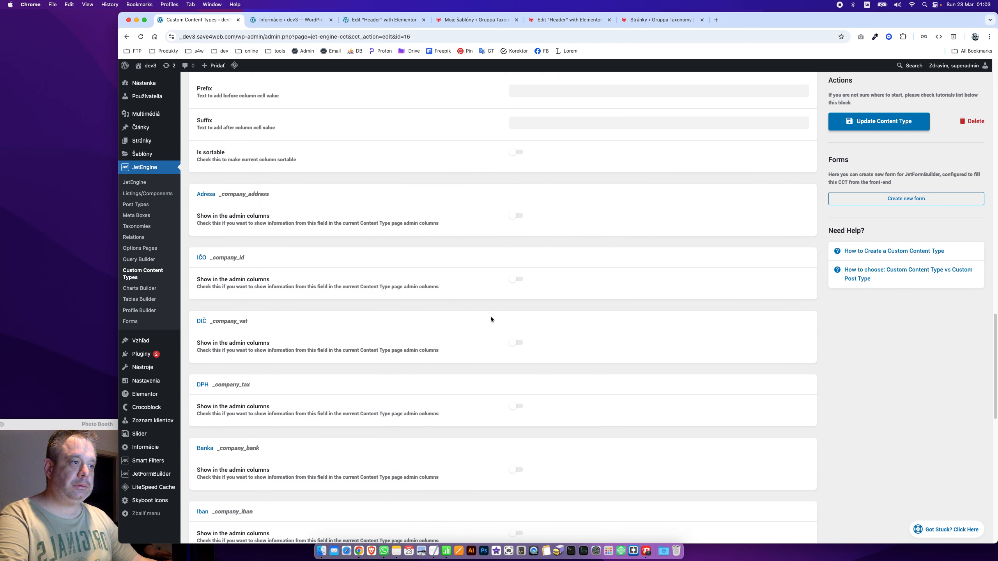
{"action": "left_click", "coordinate": [513, 280]}
{"action": "scroll", "coordinate": [411, 326], "scroll_direction": "down", "scroll_amount": 15}
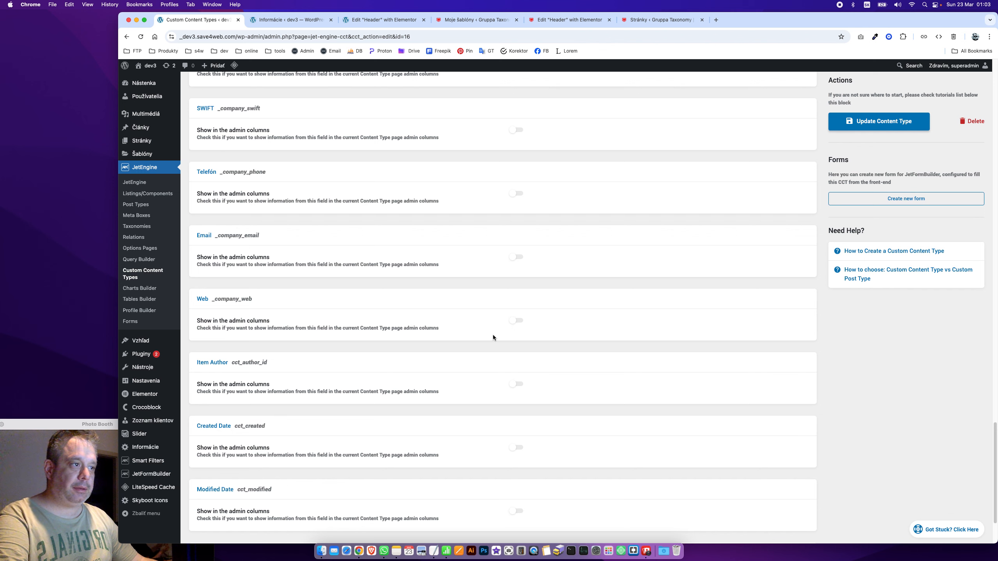
{"action": "left_click", "coordinate": [514, 198]}
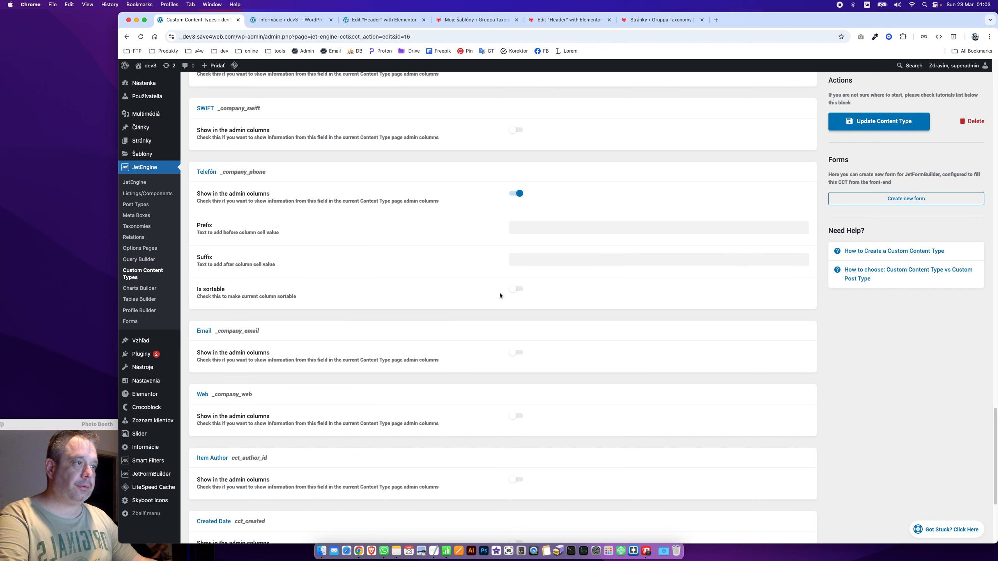
{"action": "left_click", "coordinate": [518, 353]}
Add a sortable Status column, update the content type and review the client list
{"action": "scroll", "coordinate": [410, 338], "scroll_direction": "down", "scroll_amount": 5}
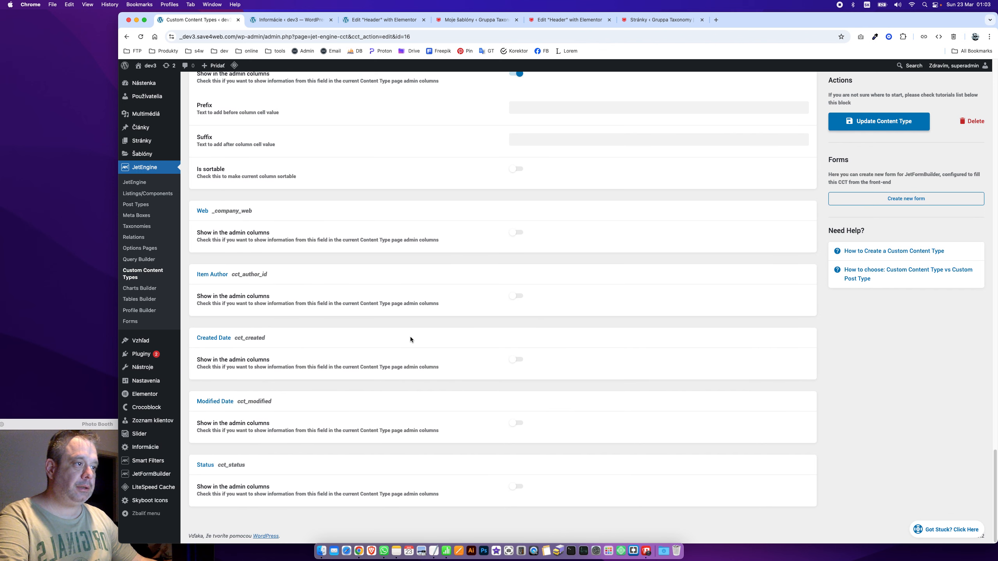
{"action": "left_click", "coordinate": [511, 489]}
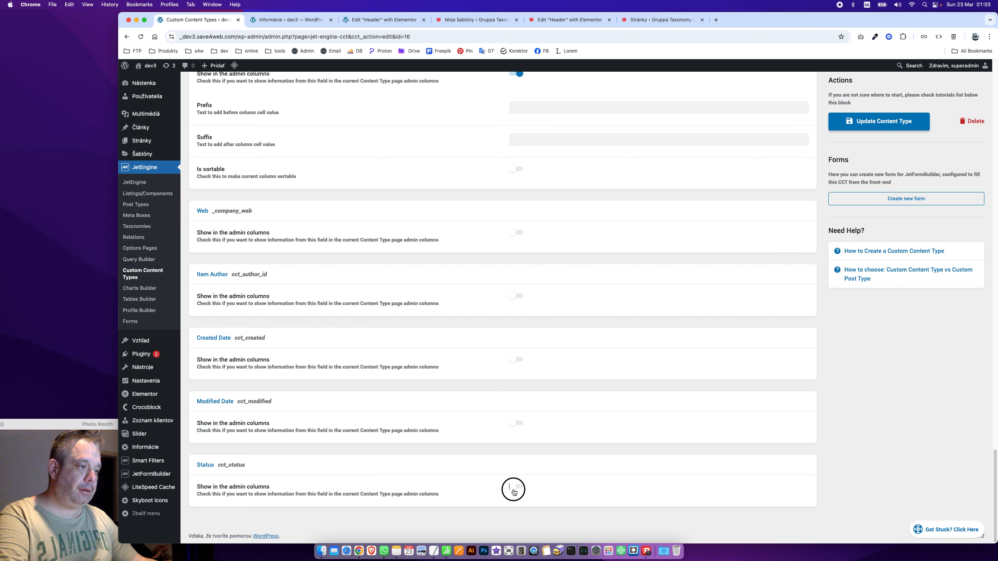
{"action": "scroll", "coordinate": [512, 488], "scroll_direction": "down", "scroll_amount": 3}
{"action": "left_click", "coordinate": [514, 486]}
{"action": "left_click", "coordinate": [922, 125]}
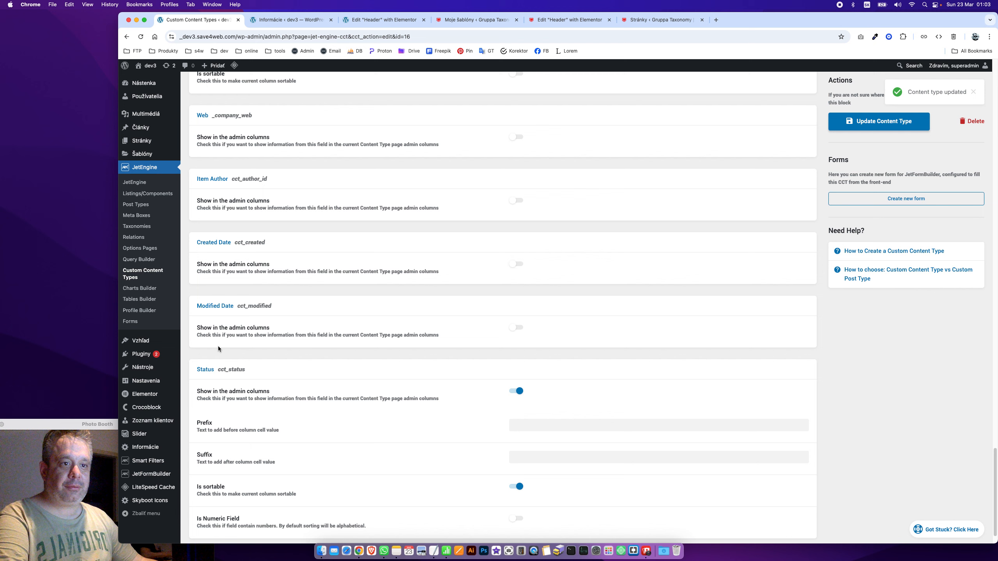
{"action": "left_click", "coordinate": [140, 421]}
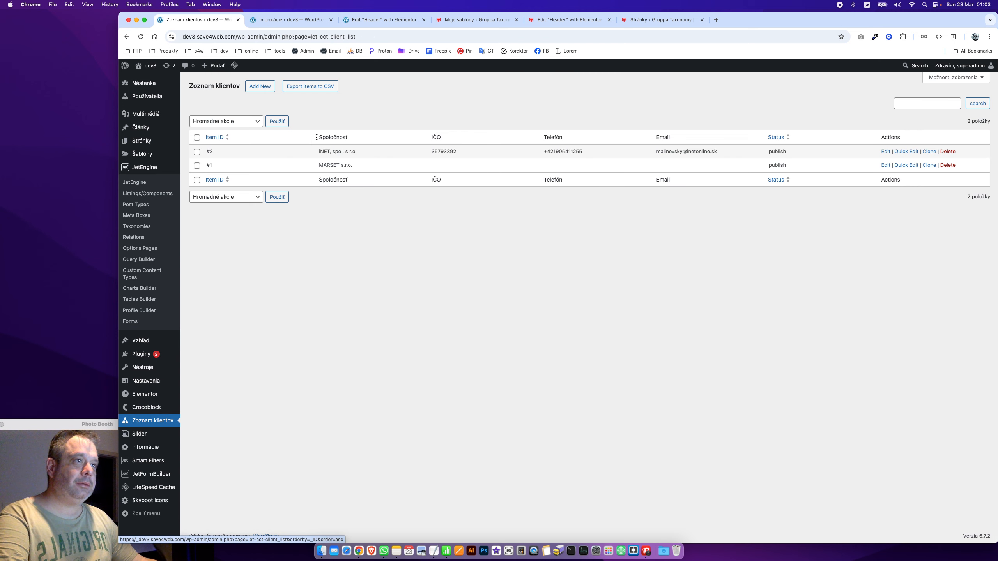
{"action": "left_click_drag", "start_coordinate": [308, 145], "coordinate": [853, 162]}
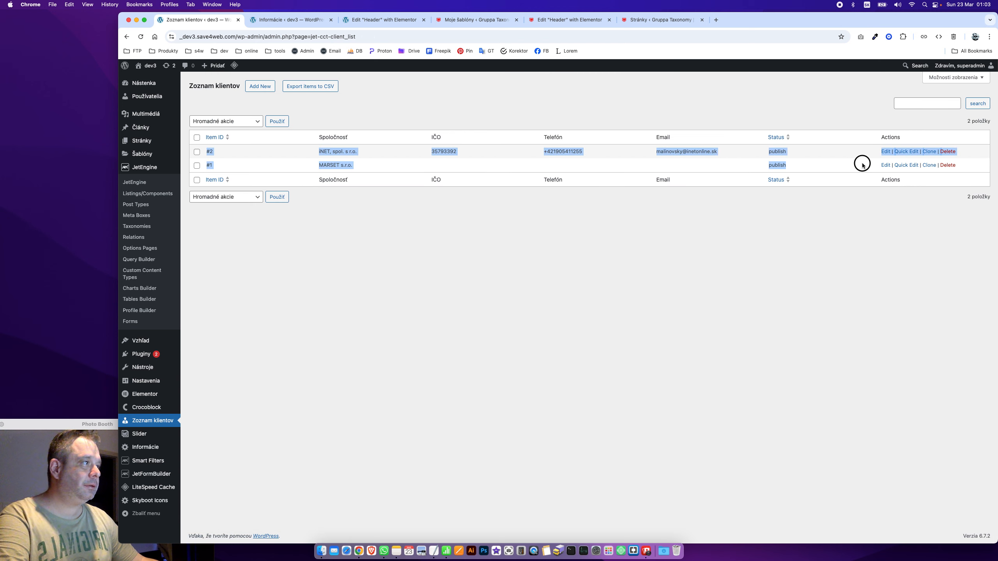
{"action": "left_click", "coordinate": [684, 354]}
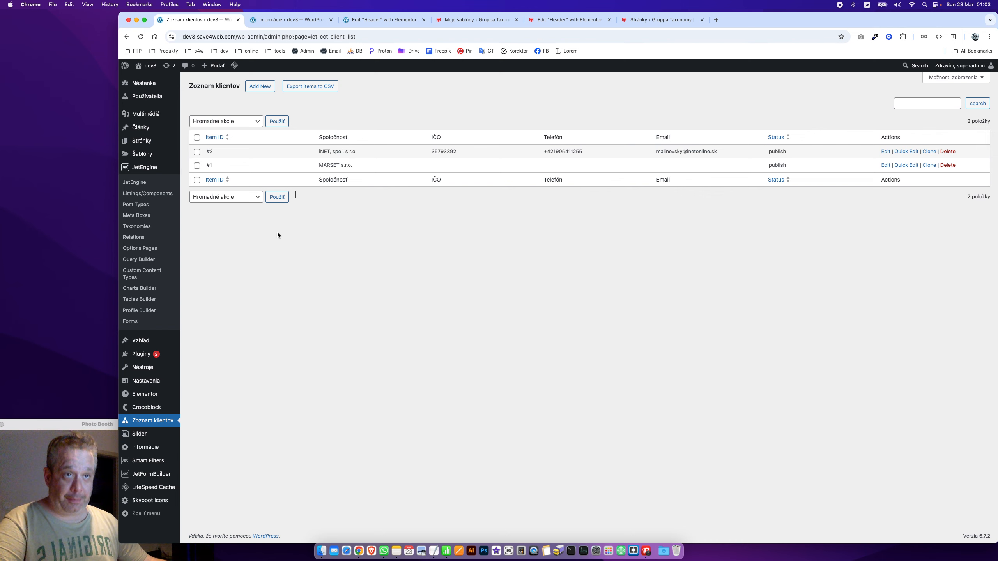
{"action": "mouse_move", "coordinate": [171, 111]}
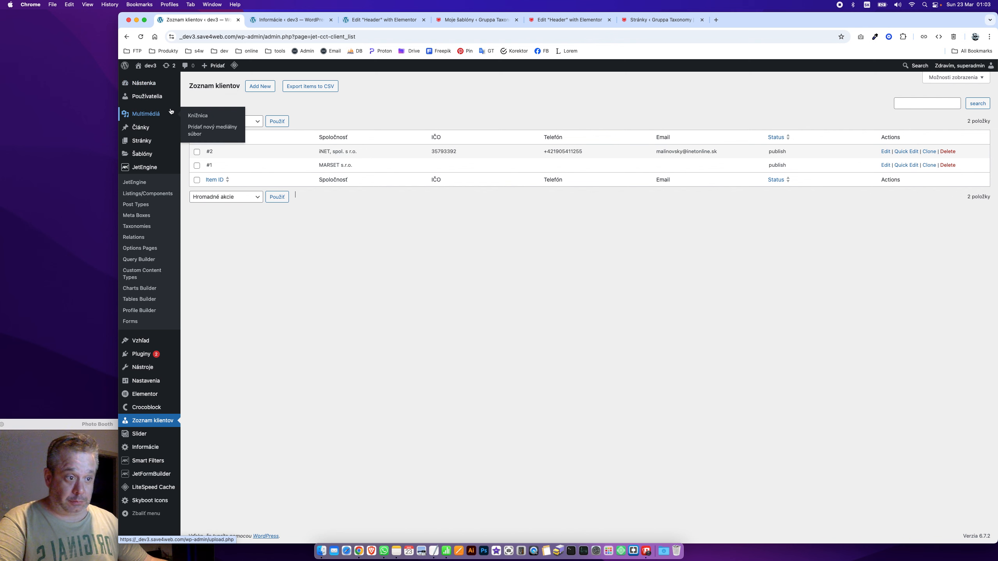
Add the word Faktúry to the Invoices line of the fakturacia notes and select it
{"action": "left_click", "coordinate": [424, 553]}
{"action": "left_click", "coordinate": [357, 386]}
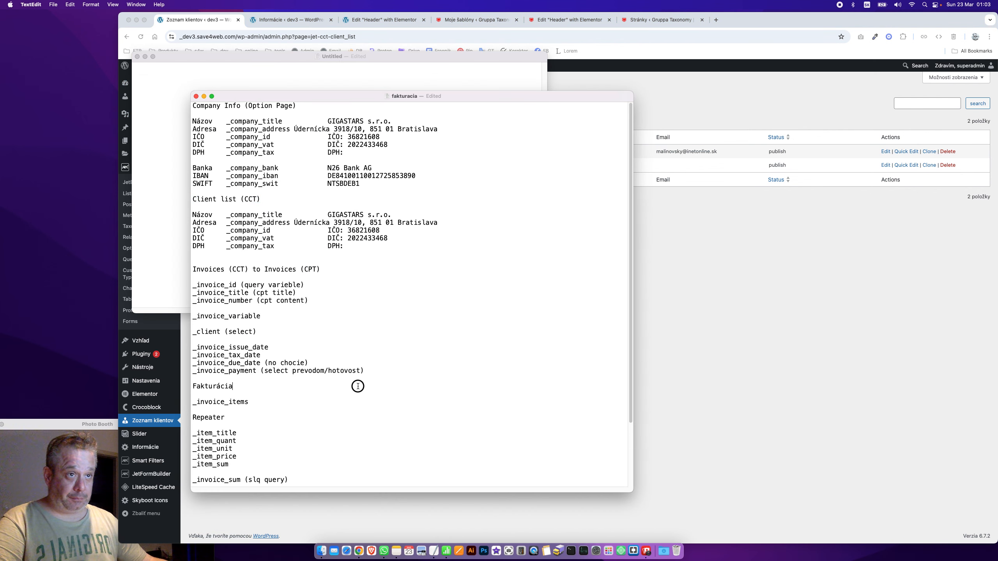
{"action": "double_click", "coordinate": [217, 270]}
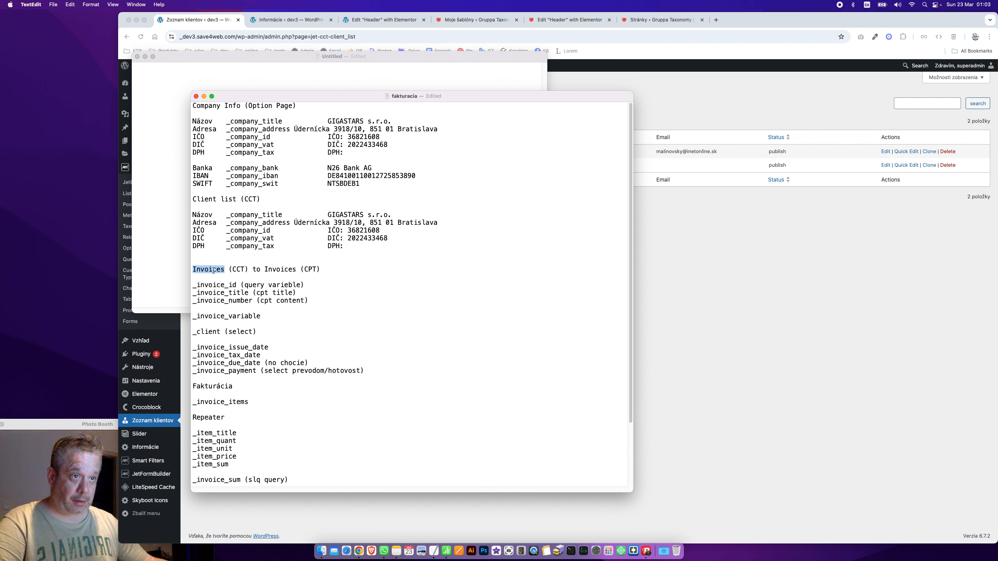
{"action": "left_click", "coordinate": [325, 269]}
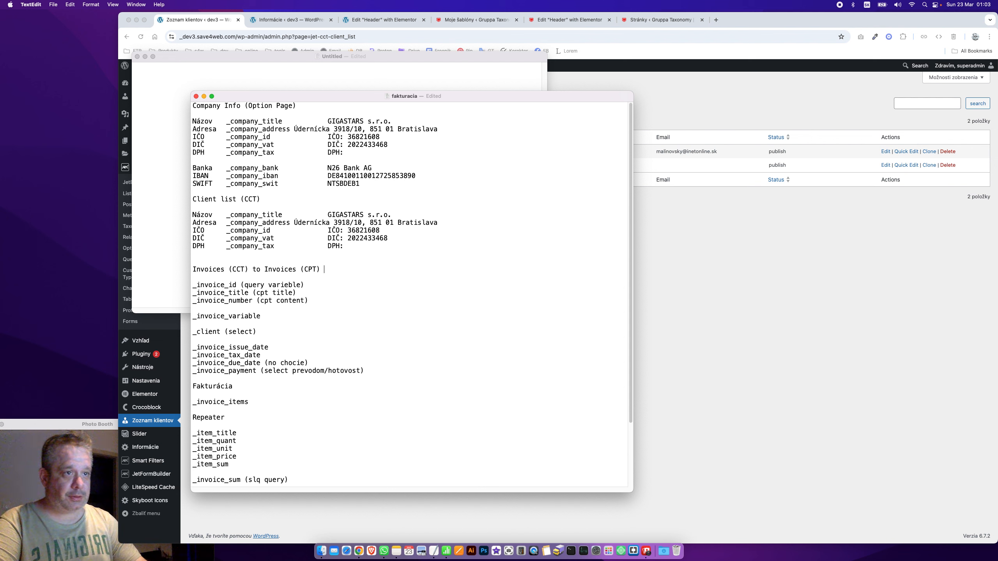
{"action": "type", "text": "Faktúryy"}
{"action": "key", "text": "BackSpace"}
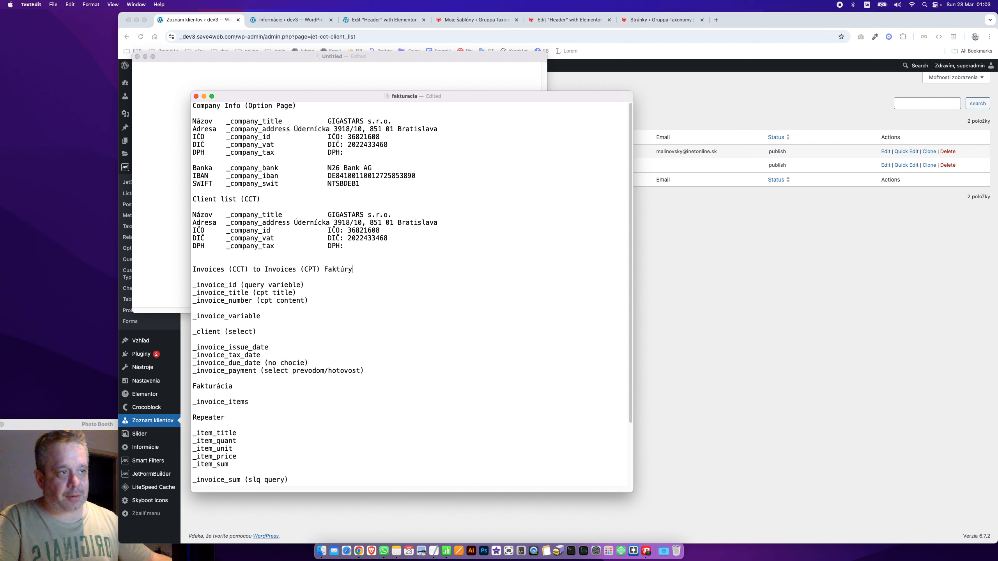
{"action": "double_click", "coordinate": [344, 270]}
Start a new JetEngine post type named Faktúry, letting the slug fill in as faktury
{"action": "left_click", "coordinate": [666, 297]}
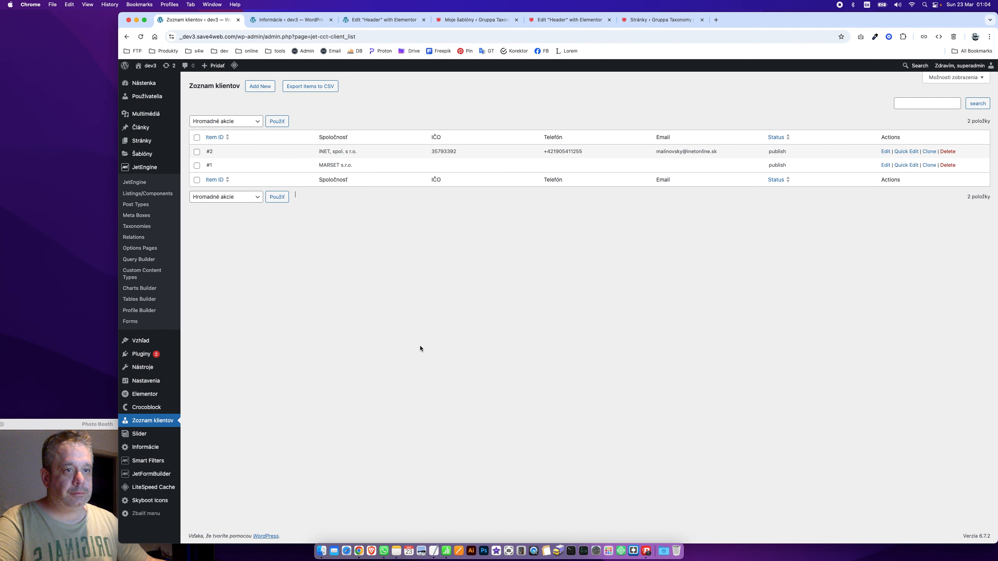
{"action": "left_click", "coordinate": [136, 204]}
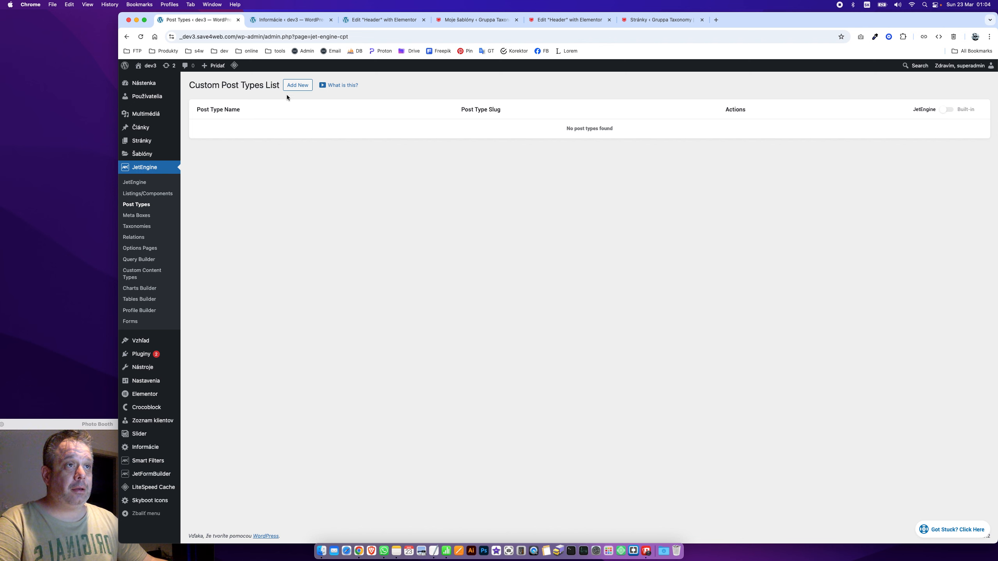
{"action": "left_click", "coordinate": [293, 86]}
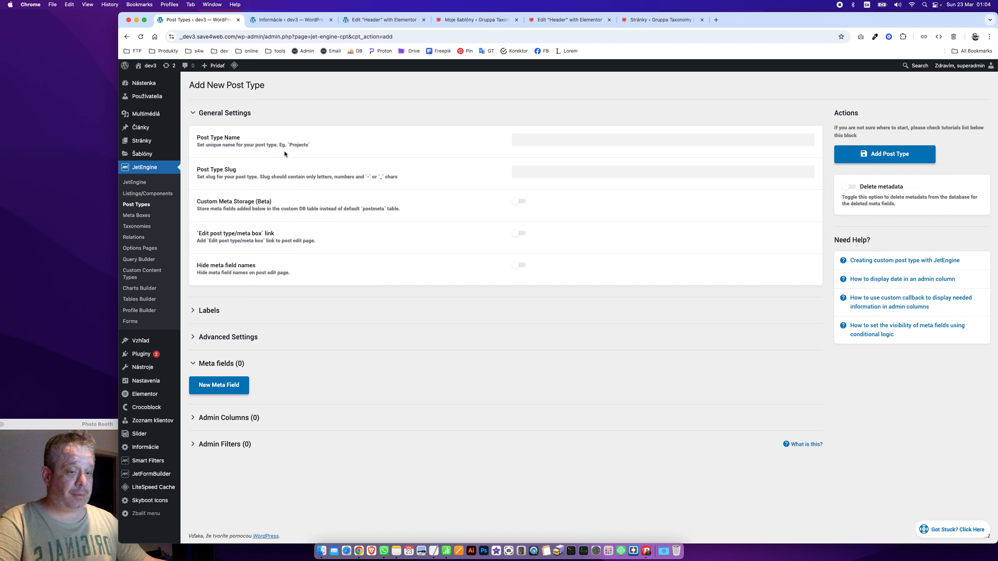
{"action": "left_click", "coordinate": [551, 138]}
{"action": "type", "text": "Faktúry"}
{"action": "left_click", "coordinate": [456, 205]}
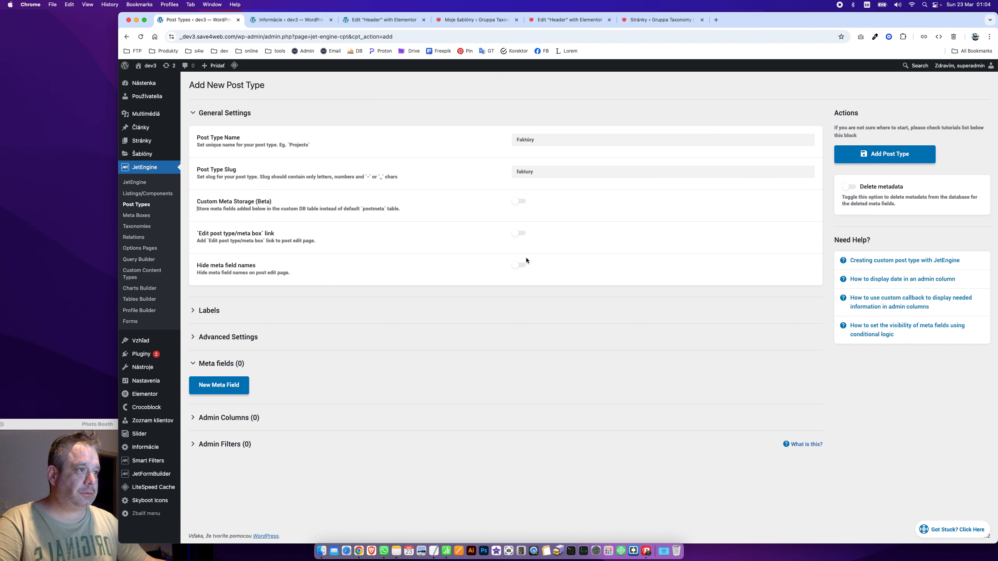
Enable custom meta storage in wp_faktury_meta and expand the Advanced Settings
{"action": "left_click", "coordinate": [515, 203]}
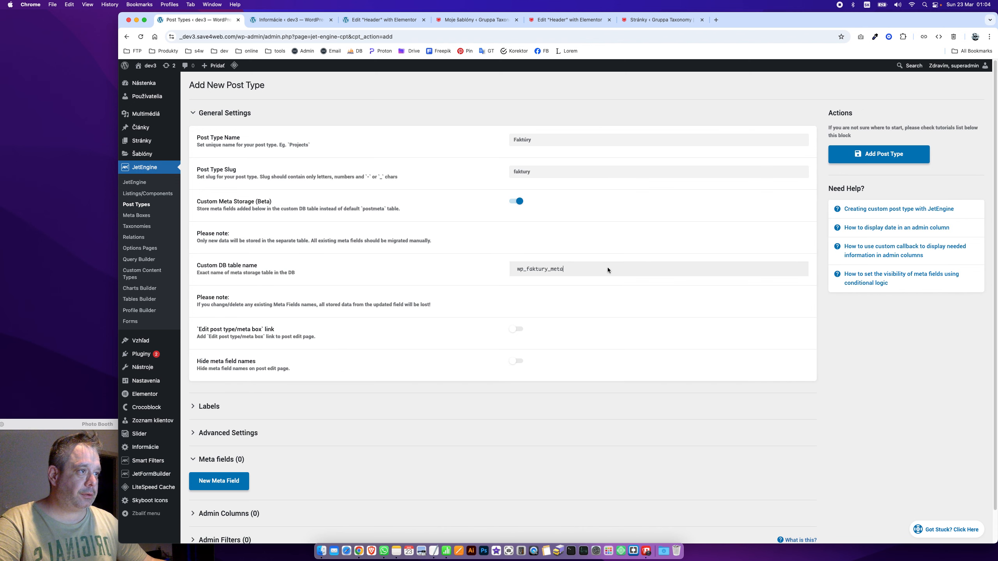
{"action": "scroll", "coordinate": [346, 280], "scroll_direction": "down", "scroll_amount": 1}
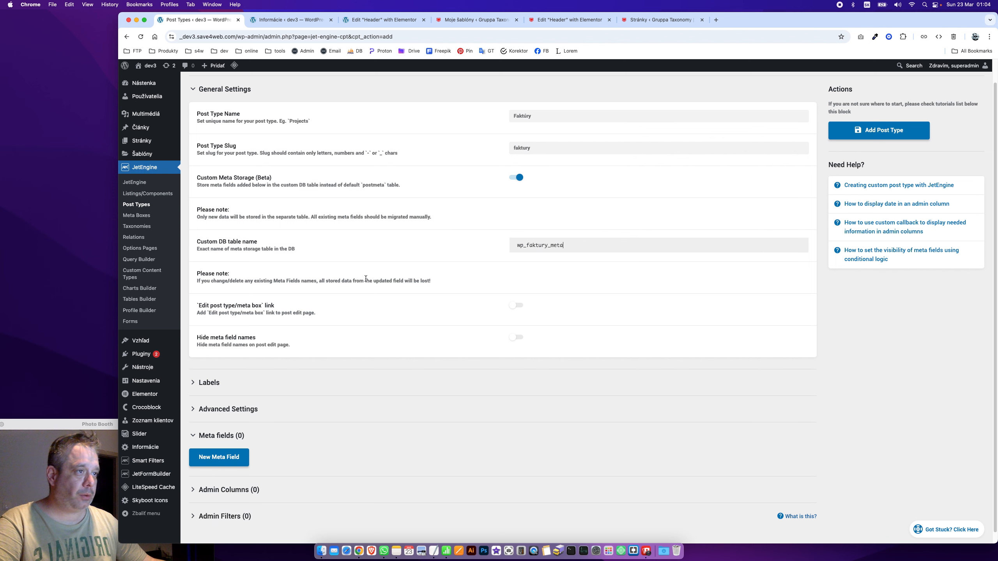
{"action": "scroll", "coordinate": [366, 279], "scroll_direction": "down", "scroll_amount": 1}
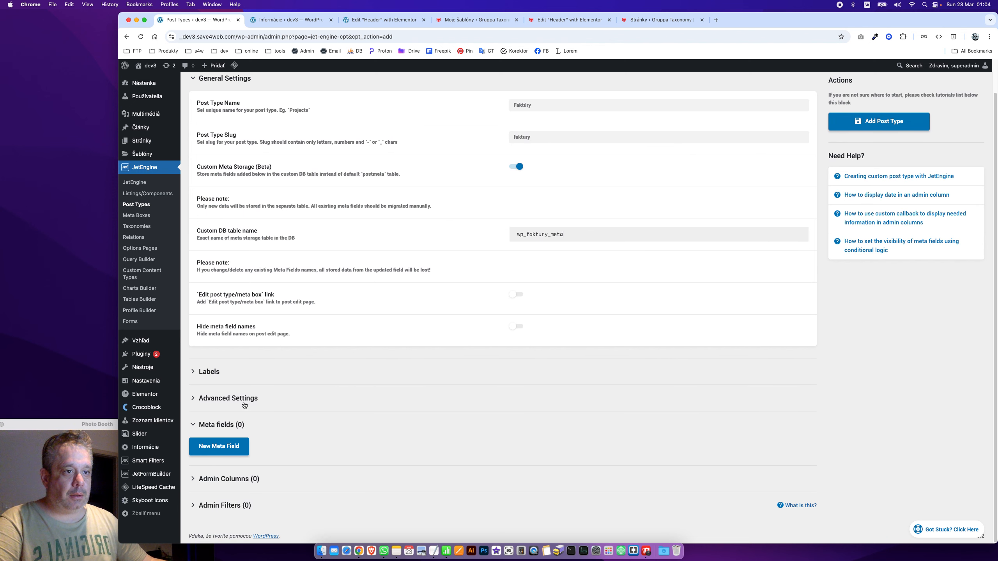
{"action": "left_click", "coordinate": [244, 372]}
{"action": "left_click", "coordinate": [273, 377]}
{"action": "left_click", "coordinate": [241, 398]}
{"action": "scroll", "coordinate": [306, 410], "scroll_direction": "down", "scroll_amount": 10}
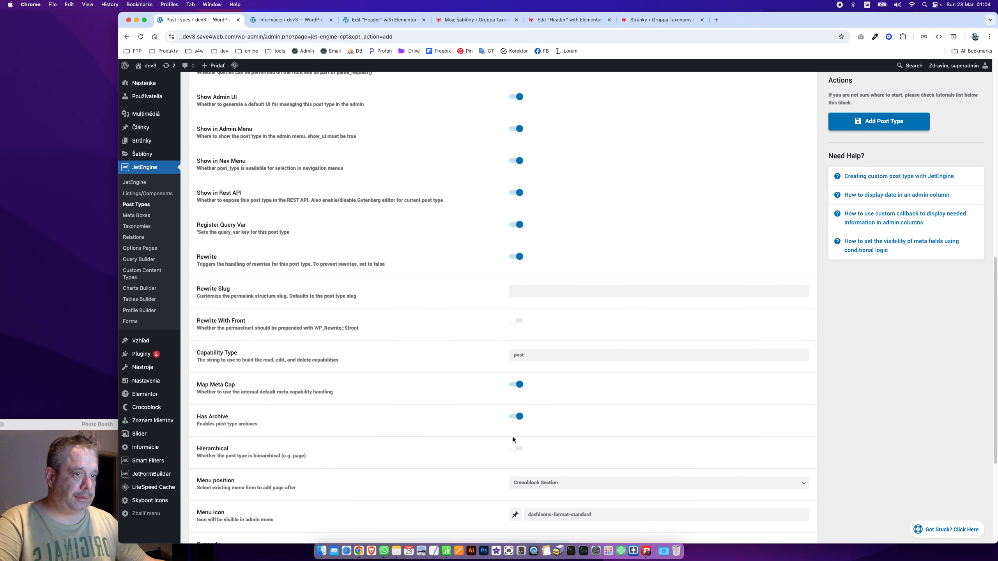
Switch Has Archive off, pick the dashicons-welcome-edit-page menu icon, and add the Faktúry post type
{"action": "left_click", "coordinate": [516, 417]}
{"action": "scroll", "coordinate": [460, 429], "scroll_direction": "down", "scroll_amount": 3}
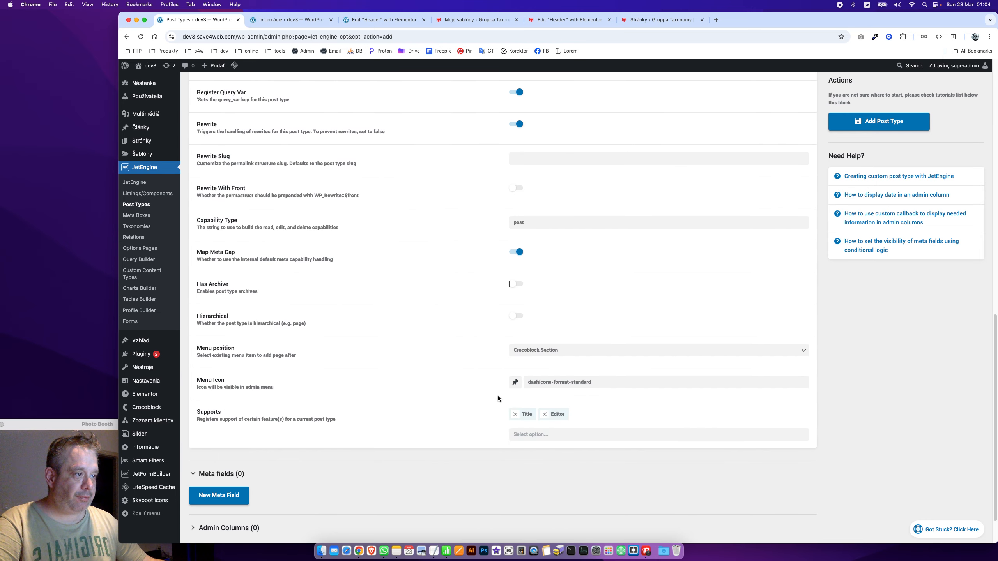
{"action": "left_click", "coordinate": [515, 383]}
{"action": "scroll", "coordinate": [589, 482], "scroll_direction": "down", "scroll_amount": 5}
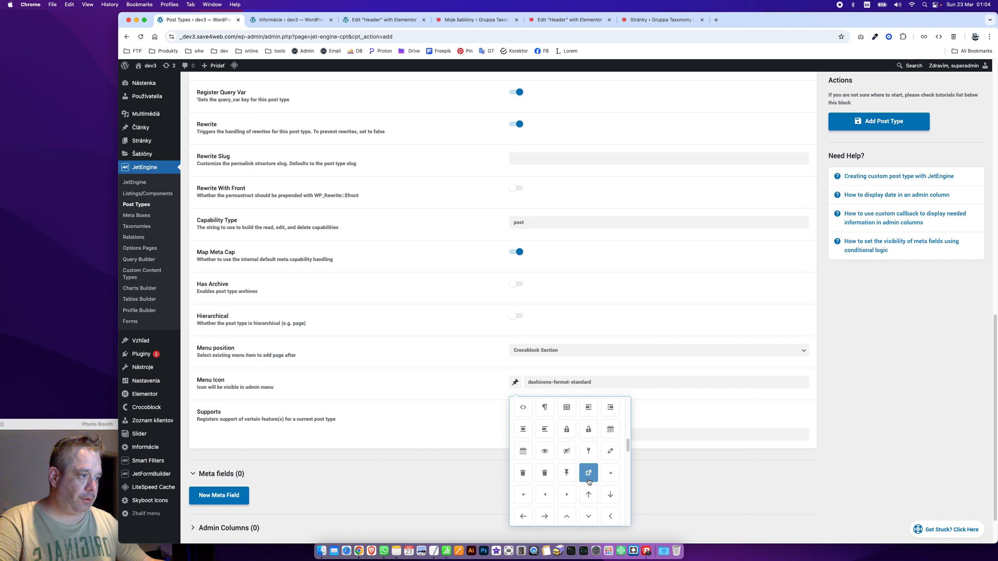
{"action": "scroll", "coordinate": [588, 482], "scroll_direction": "down", "scroll_amount": 8}
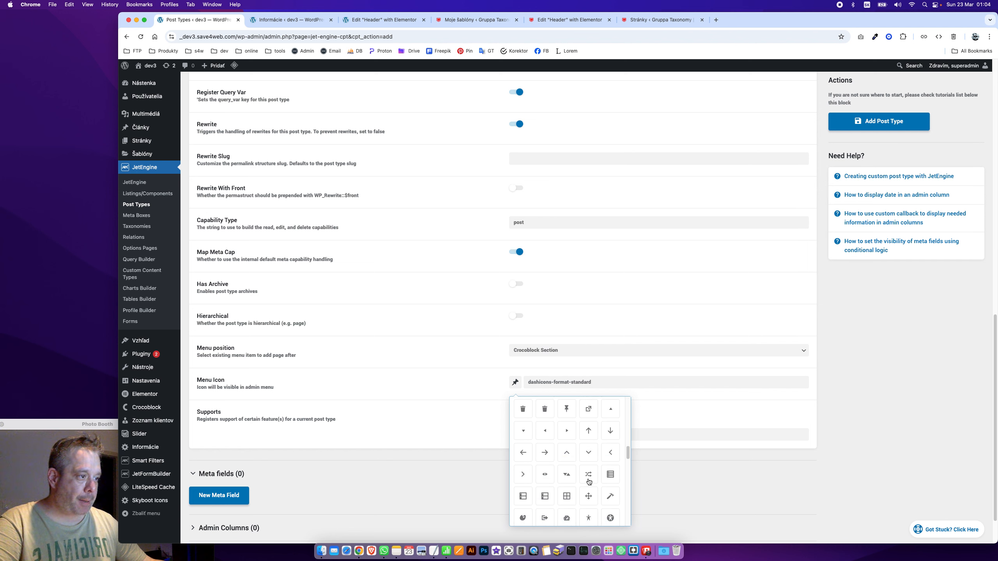
{"action": "scroll", "coordinate": [588, 482], "scroll_direction": "down", "scroll_amount": 6}
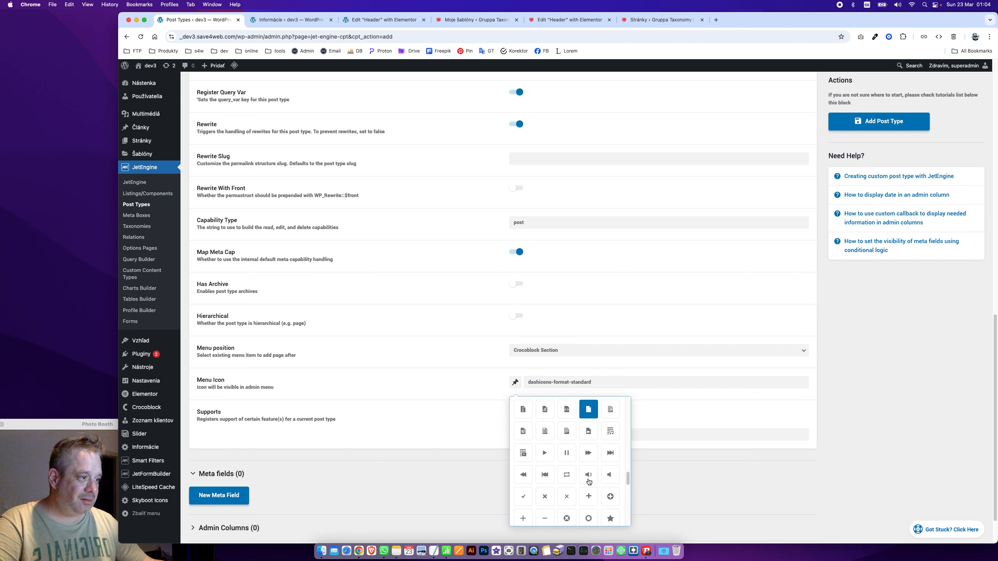
{"action": "scroll", "coordinate": [589, 482], "scroll_direction": "down", "scroll_amount": 6}
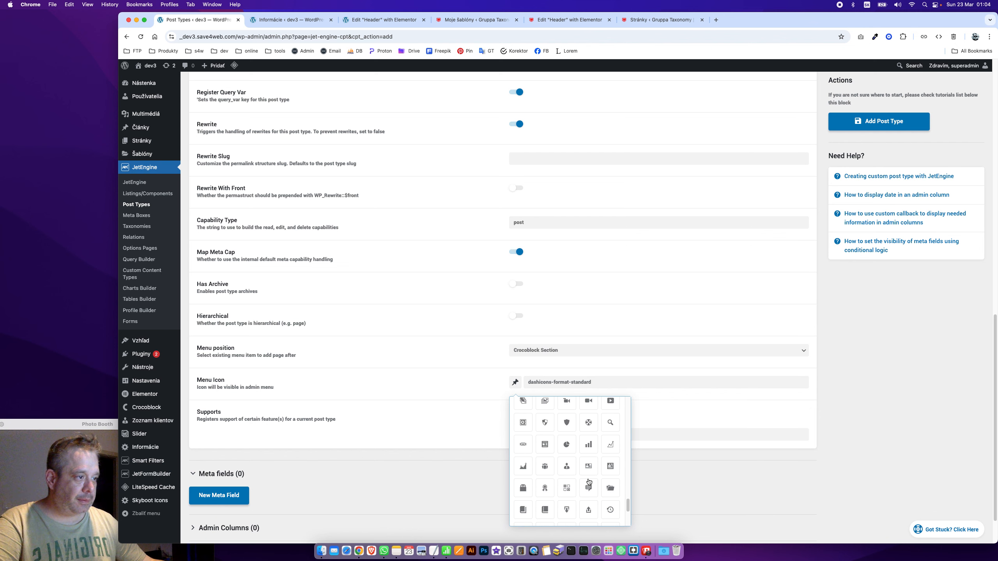
{"action": "scroll", "coordinate": [588, 482], "scroll_direction": "up", "scroll_amount": 10}
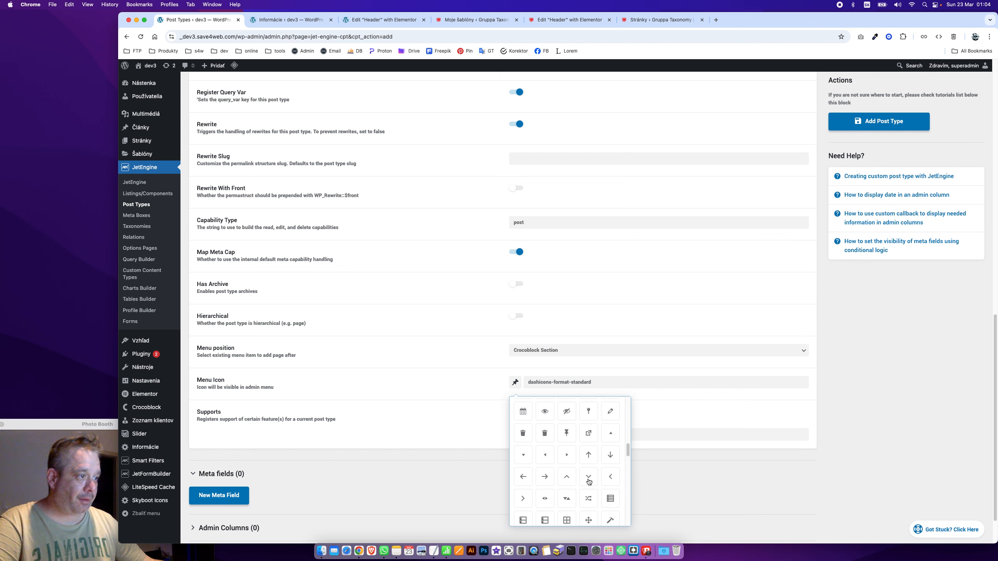
{"action": "scroll", "coordinate": [589, 482], "scroll_direction": "up", "scroll_amount": 8}
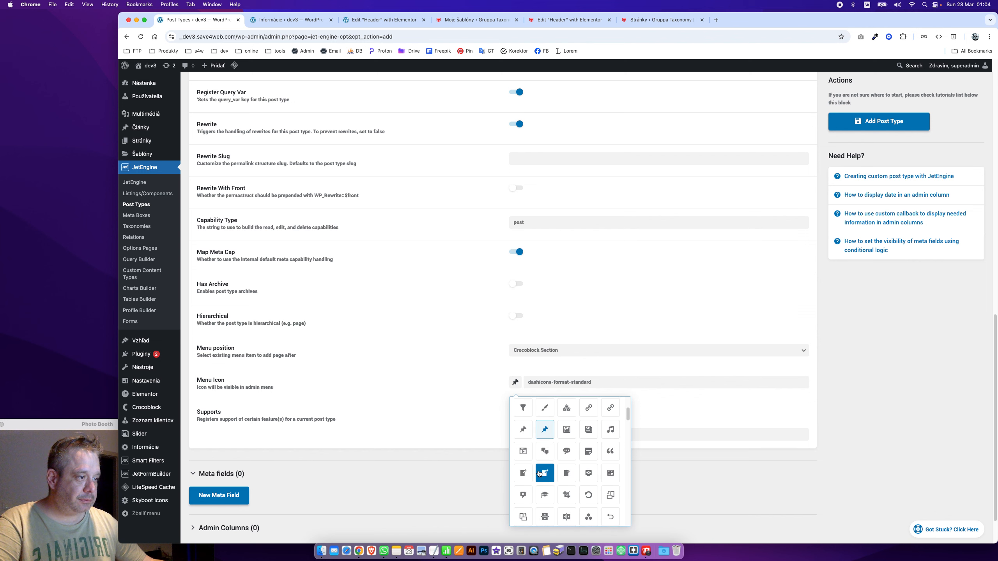
{"action": "left_click", "coordinate": [545, 473]}
{"action": "scroll", "coordinate": [432, 377], "scroll_direction": "down", "scroll_amount": 2}
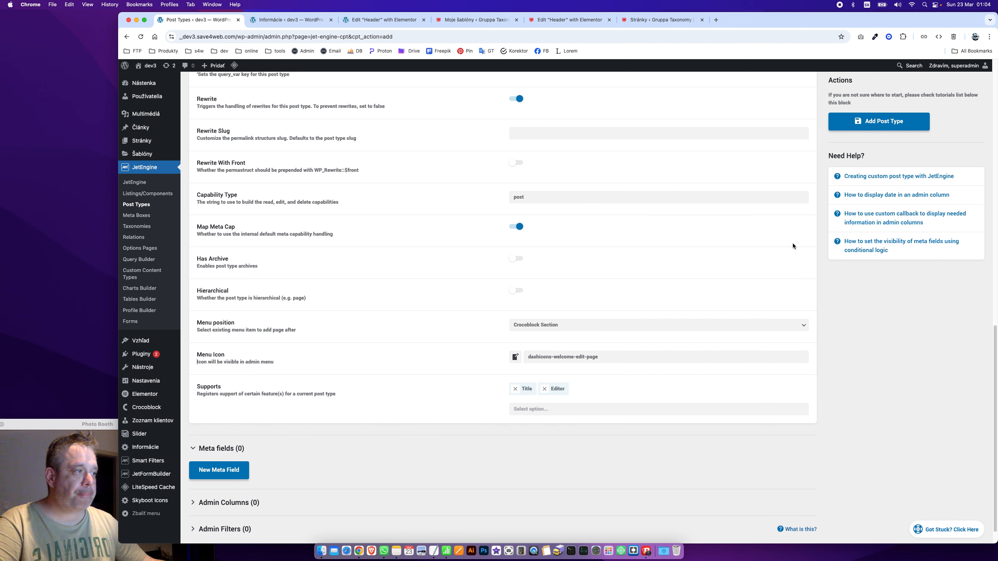
{"action": "left_click", "coordinate": [918, 125]}
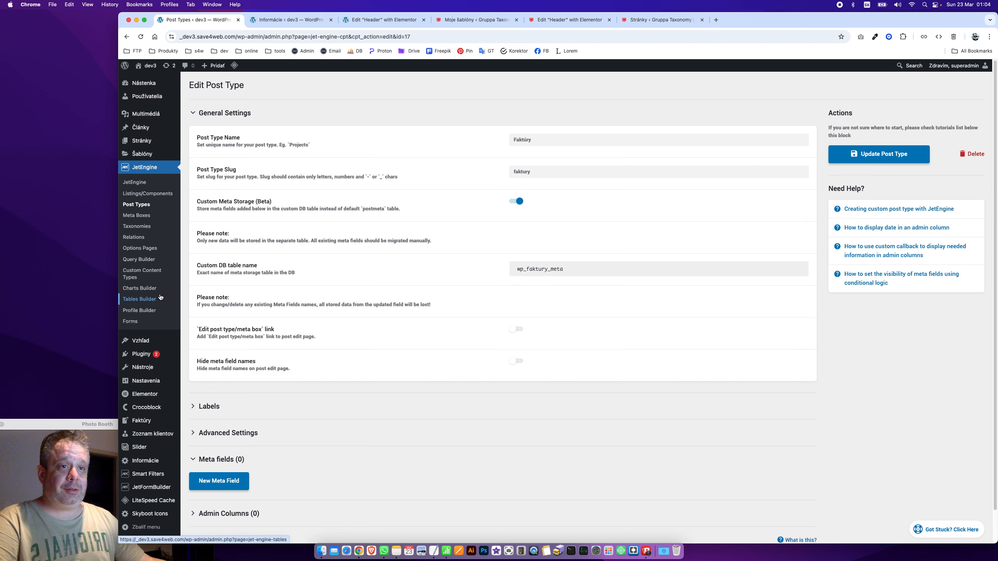
Start a new custom content type named Faktúry
{"action": "left_click", "coordinate": [158, 273]}
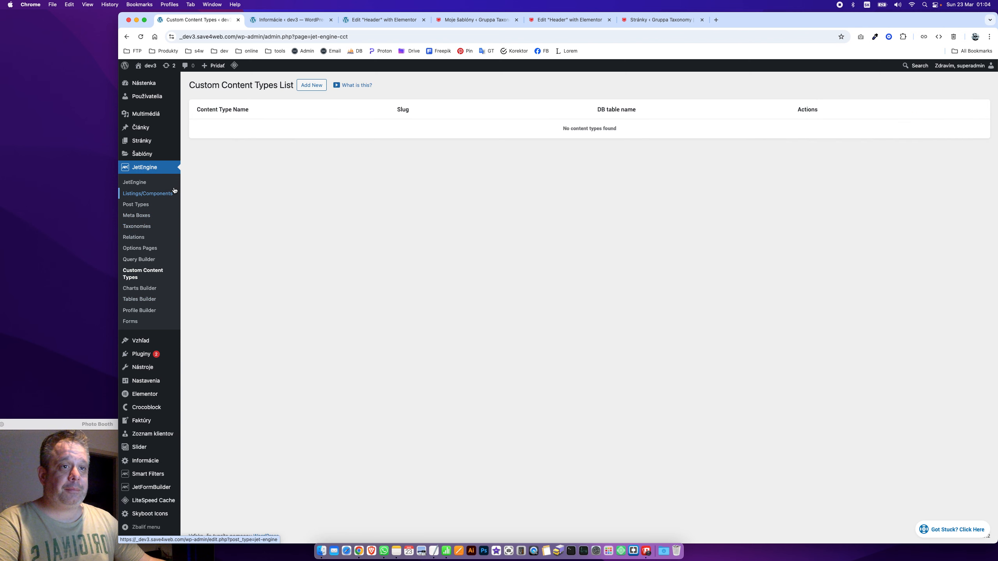
{"action": "left_click", "coordinate": [321, 90]}
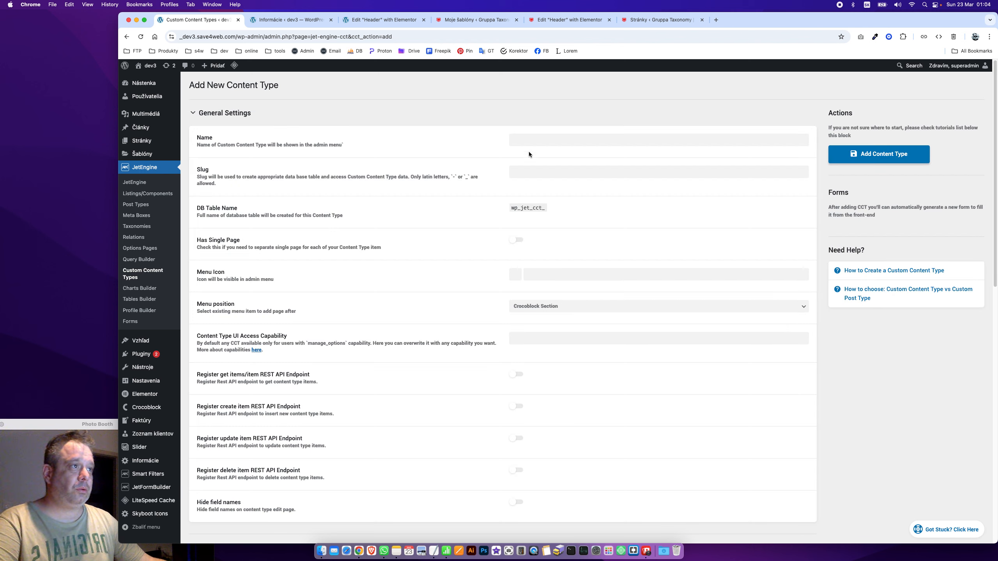
{"action": "left_click", "coordinate": [539, 140]}
{"action": "type", "text": "Fak"}
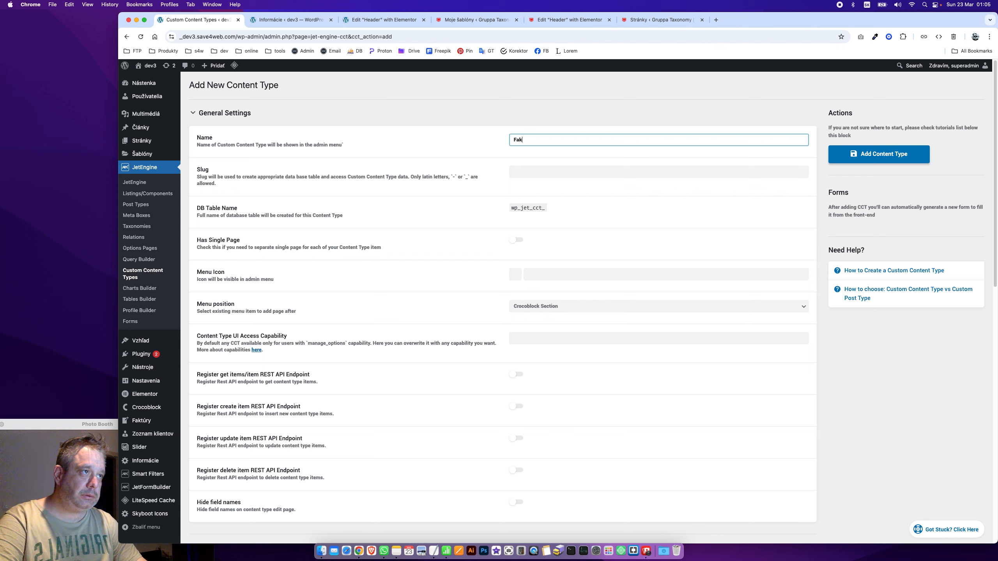
{"action": "type", "text": "t"}
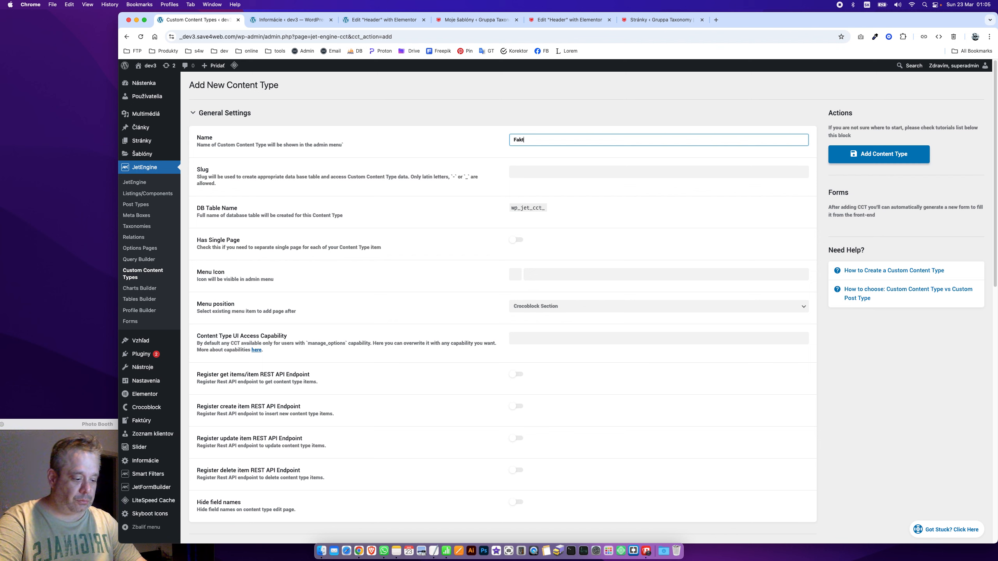
{"action": "type", "text": "úry"}
{"action": "key", "text": "Tab"}
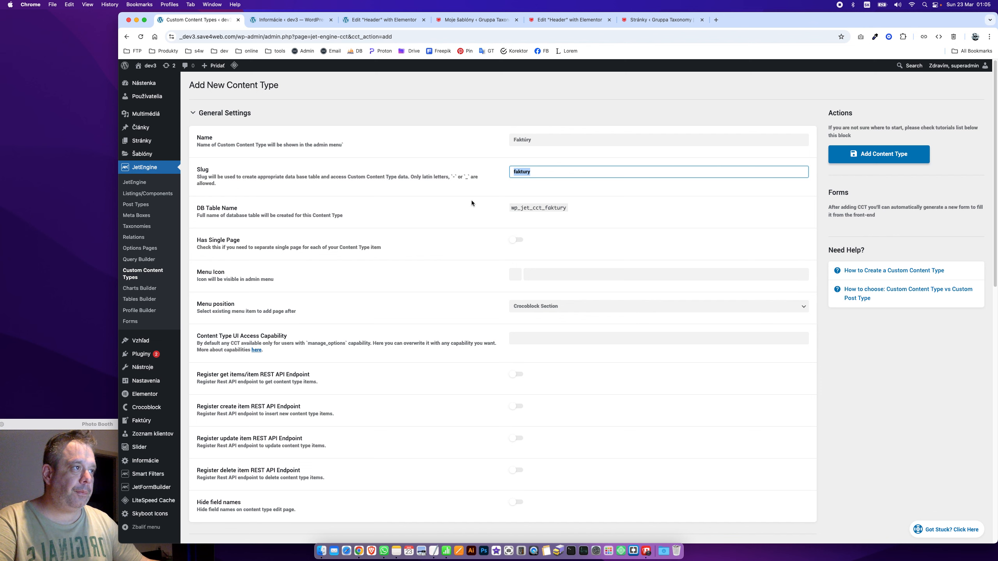
Set its slug to Invoices, copied from the TextEdit notes, and add the content type
{"action": "key", "text": "super+Tab"}
{"action": "double_click", "coordinate": [280, 269]}
{"action": "key", "text": "super+c"}
{"action": "key", "text": "super+Tab"}
{"action": "key", "text": "super+v"}
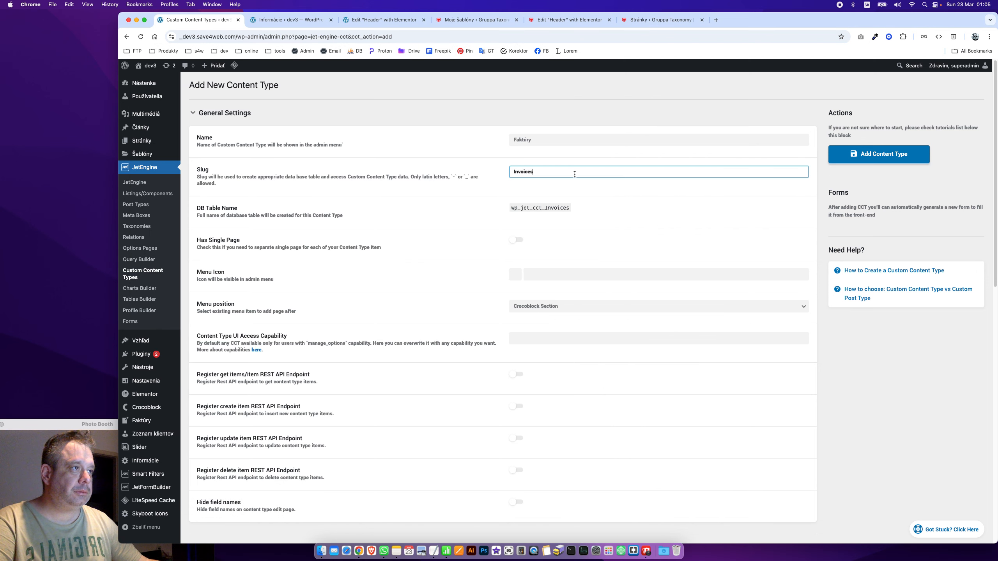
{"action": "left_click", "coordinate": [468, 257]}
{"action": "left_click", "coordinate": [517, 276]}
{"action": "scroll", "coordinate": [582, 394], "scroll_direction": "down", "scroll_amount": 1}
{"action": "left_click", "coordinate": [390, 266]}
{"action": "left_click", "coordinate": [879, 158]}
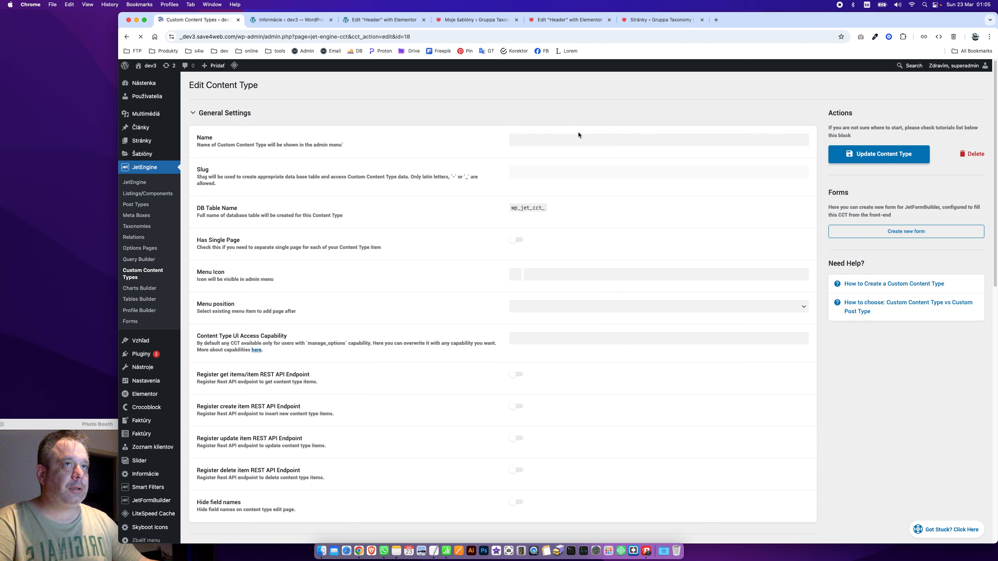
Change the Faktúry post type slug to Invoices and enable updating existing posts
{"action": "left_click", "coordinate": [136, 204]}
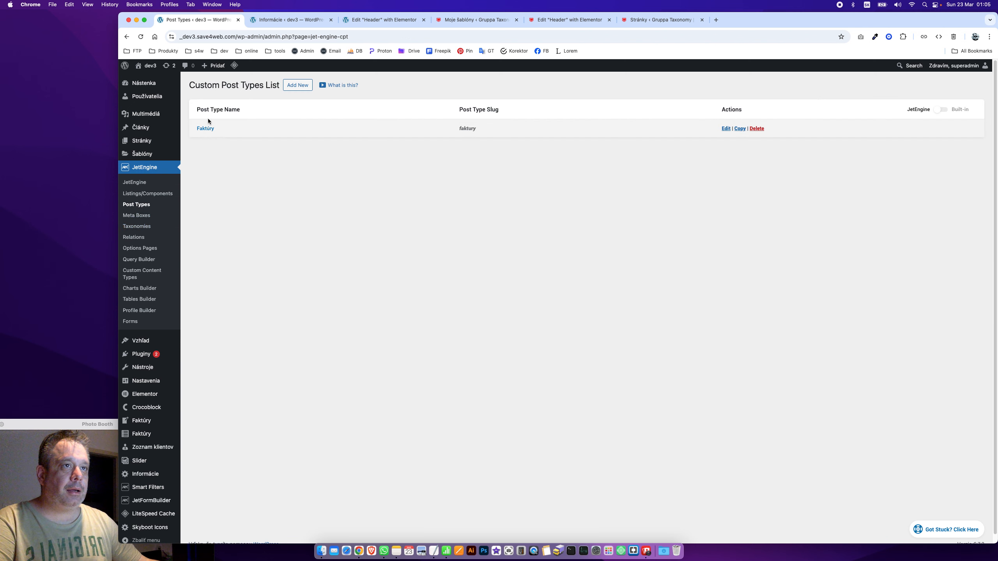
{"action": "left_click", "coordinate": [205, 128]}
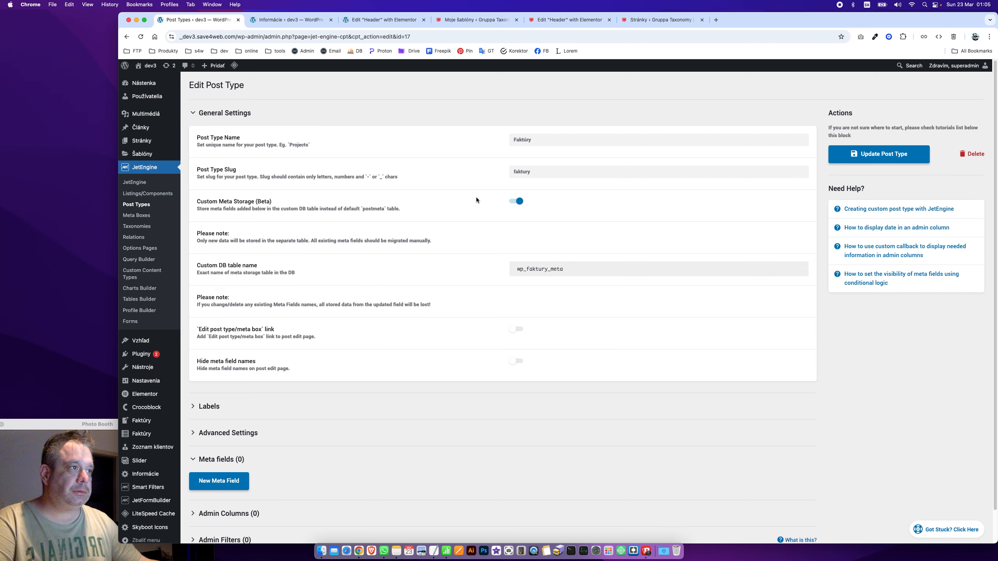
{"action": "left_click_drag", "start_coordinate": [534, 174], "coordinate": [473, 176]}
{"action": "key", "text": "super+v"}
{"action": "left_click", "coordinate": [452, 198]}
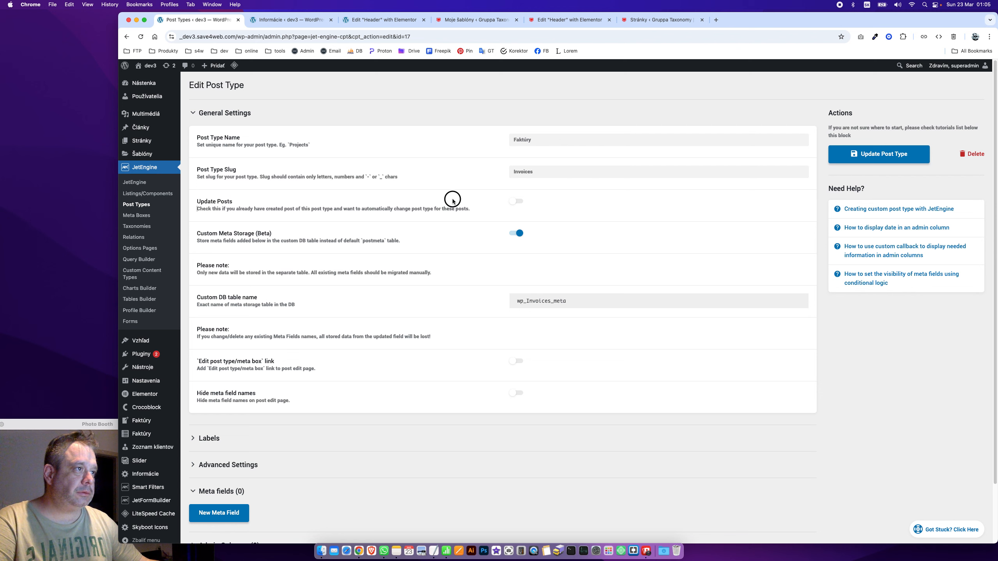
{"action": "left_click", "coordinate": [522, 191]}
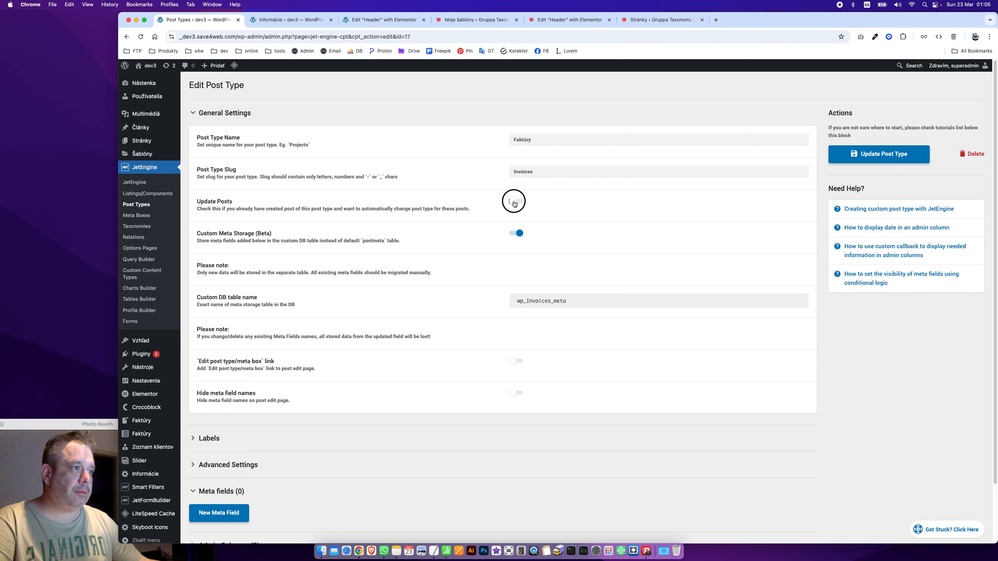
Set the advanced rewrite slug to Invoices and update the post type
{"action": "scroll", "coordinate": [493, 401], "scroll_direction": "down", "scroll_amount": 3}
{"action": "left_click", "coordinate": [255, 405]}
{"action": "scroll", "coordinate": [405, 423], "scroll_direction": "down", "scroll_amount": 15}
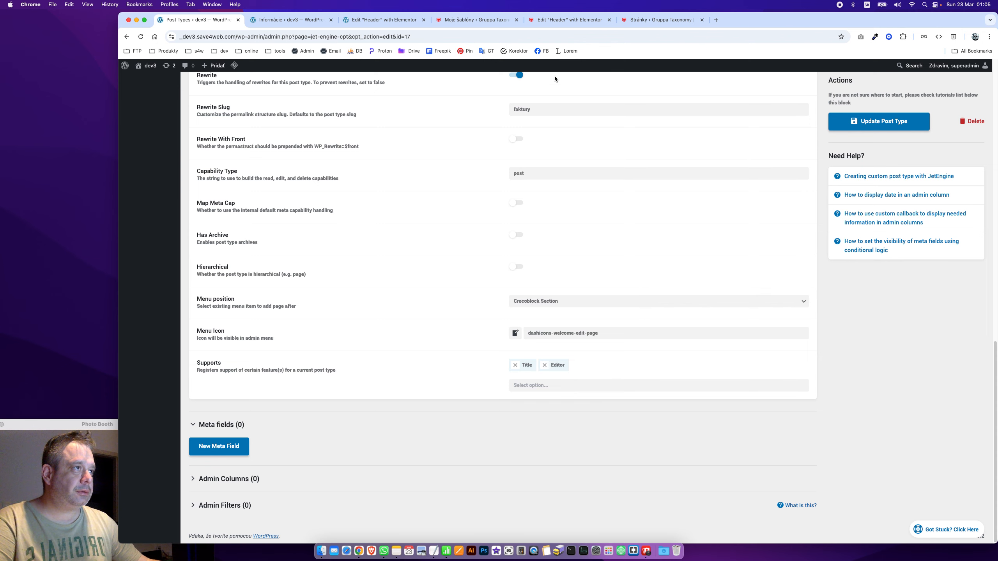
{"action": "left_click_drag", "start_coordinate": [548, 113], "coordinate": [347, 137]}
{"action": "key", "text": "super+v"}
{"action": "left_click", "coordinate": [850, 126]}
{"action": "scroll", "coordinate": [440, 165], "scroll_direction": "up", "scroll_amount": 15}
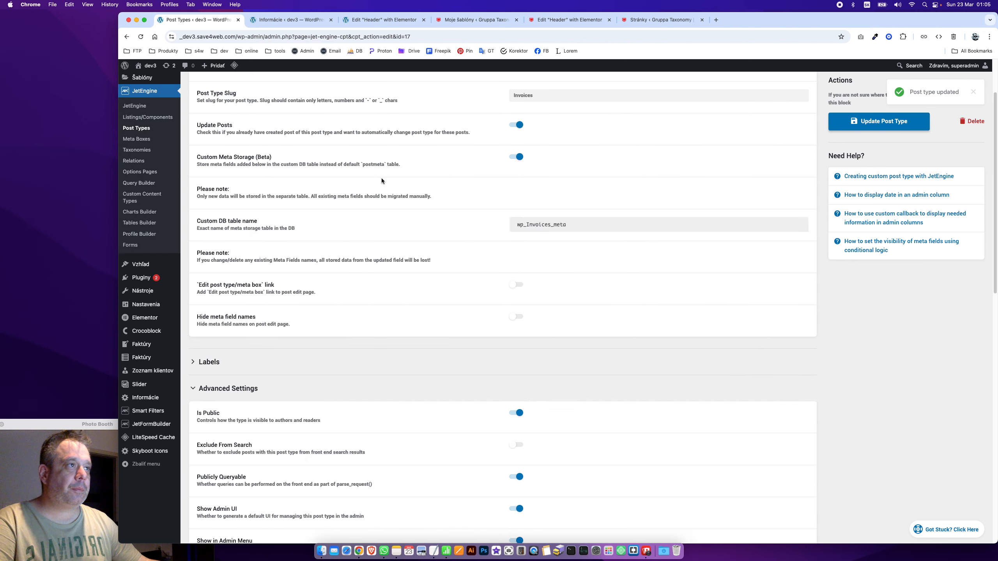
{"action": "scroll", "coordinate": [324, 181], "scroll_direction": "up", "scroll_amount": 3}
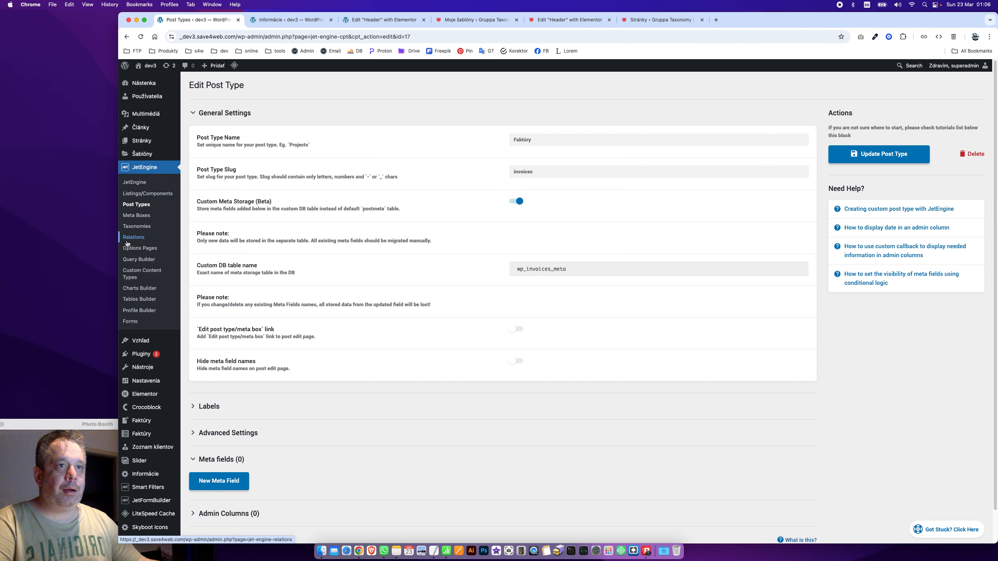
Open the Faktúry content type for editing and copy _invoice_id from the notes
{"action": "left_click", "coordinate": [142, 273]}
{"action": "left_click", "coordinate": [200, 128]}
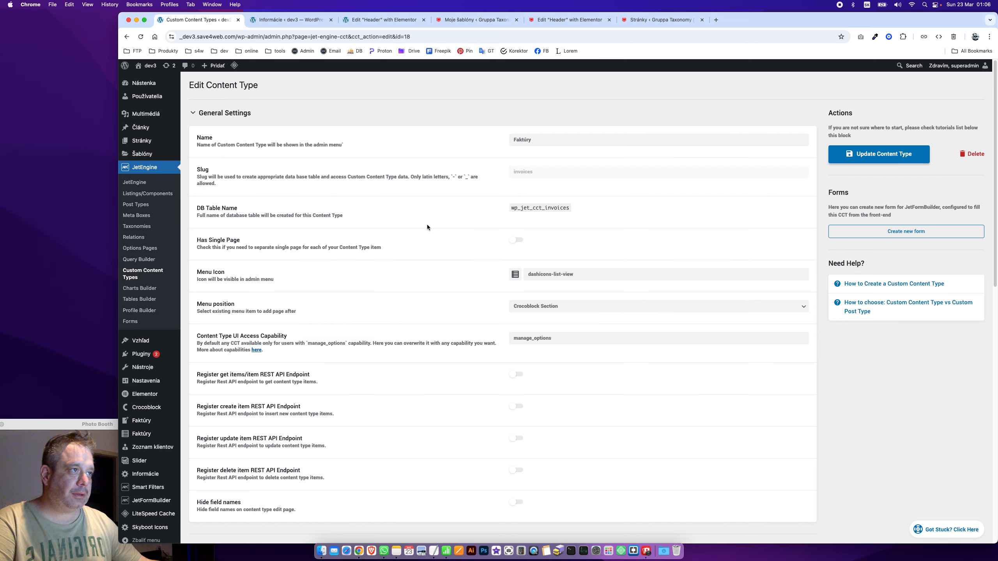
{"action": "key", "text": "super+Tab"}
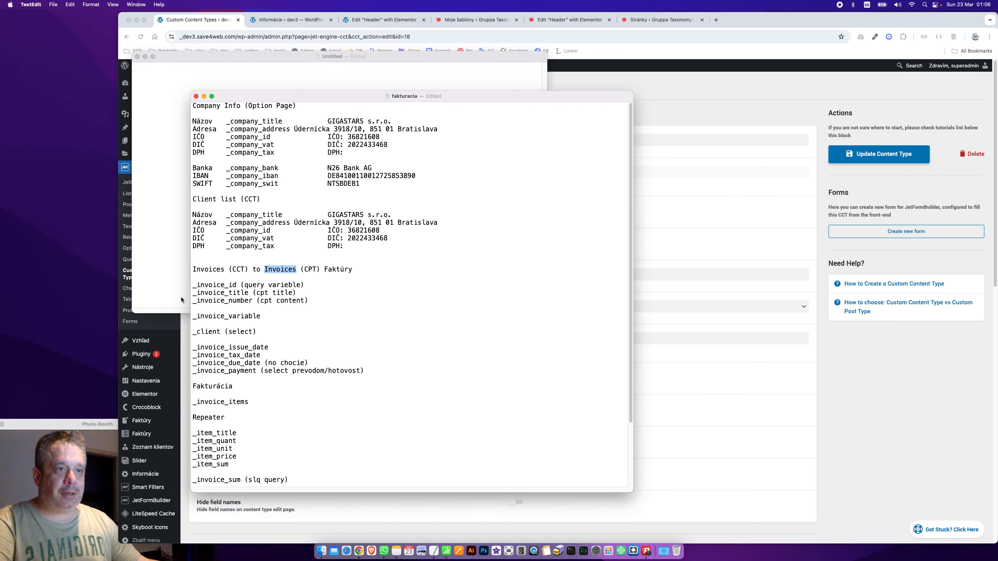
{"action": "double_click", "coordinate": [236, 284]}
{"action": "key", "text": "super+c"}
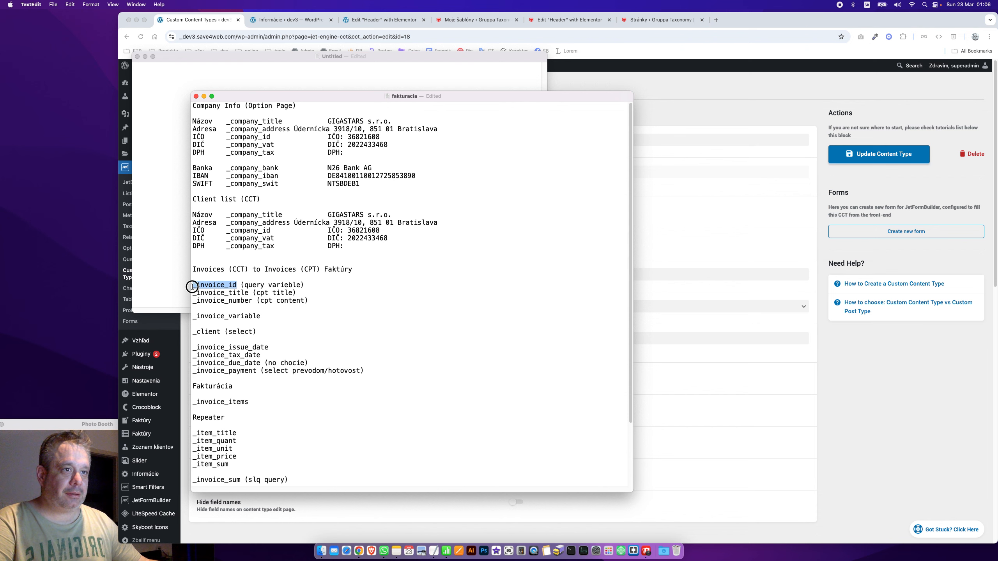
{"action": "left_click", "coordinate": [645, 395]}
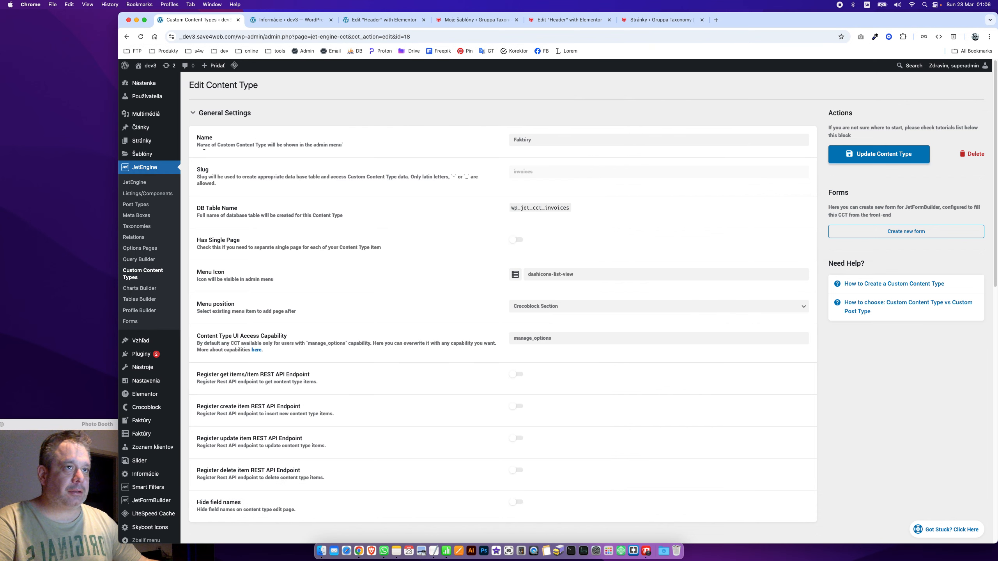
Collapse the general and admin column settings, then add a new field
{"action": "left_click", "coordinate": [229, 118]}
{"action": "scroll", "coordinate": [255, 220], "scroll_direction": "down", "scroll_amount": 4}
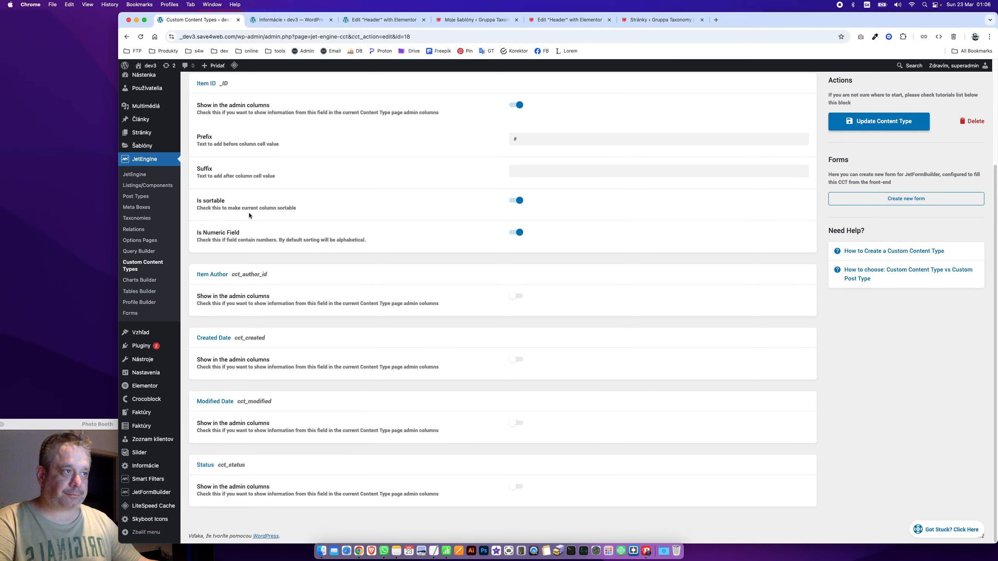
{"action": "scroll", "coordinate": [270, 260], "scroll_direction": "up", "scroll_amount": 5}
{"action": "left_click", "coordinate": [226, 194]}
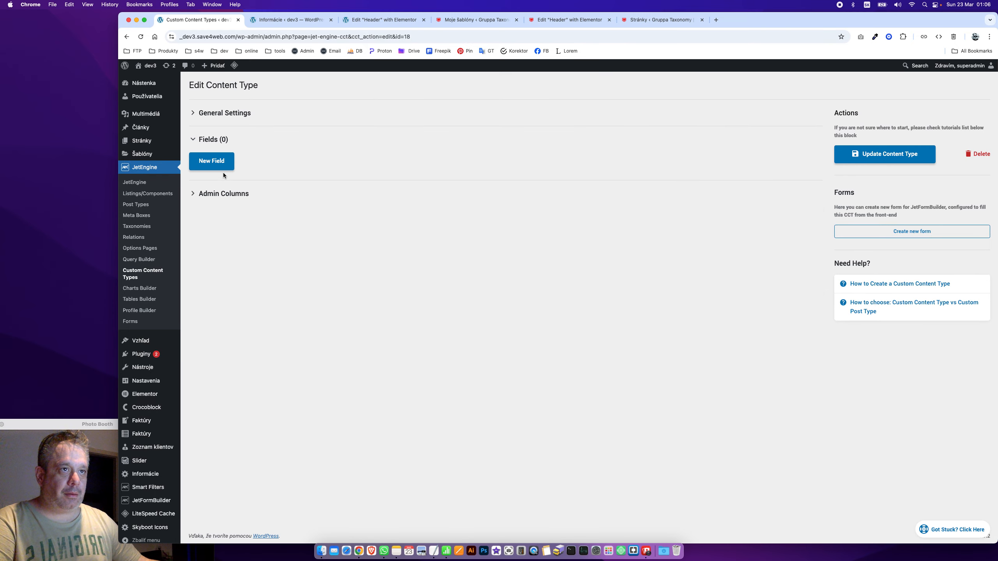
{"action": "left_click", "coordinate": [220, 163]}
Give the new field the label 'Invoice ID' and Name/ID '_invoice_id'
{"action": "left_click", "coordinate": [544, 187]}
{"action": "key", "text": "super+v"}
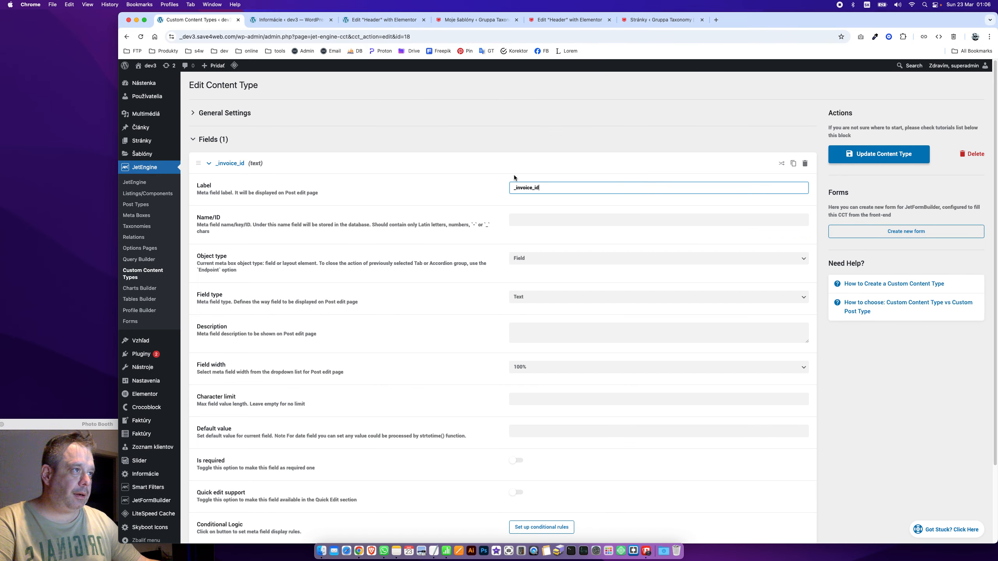
{"action": "left_click_drag", "start_coordinate": [518, 186], "coordinate": [496, 192]}
{"action": "type", "text": "I"}
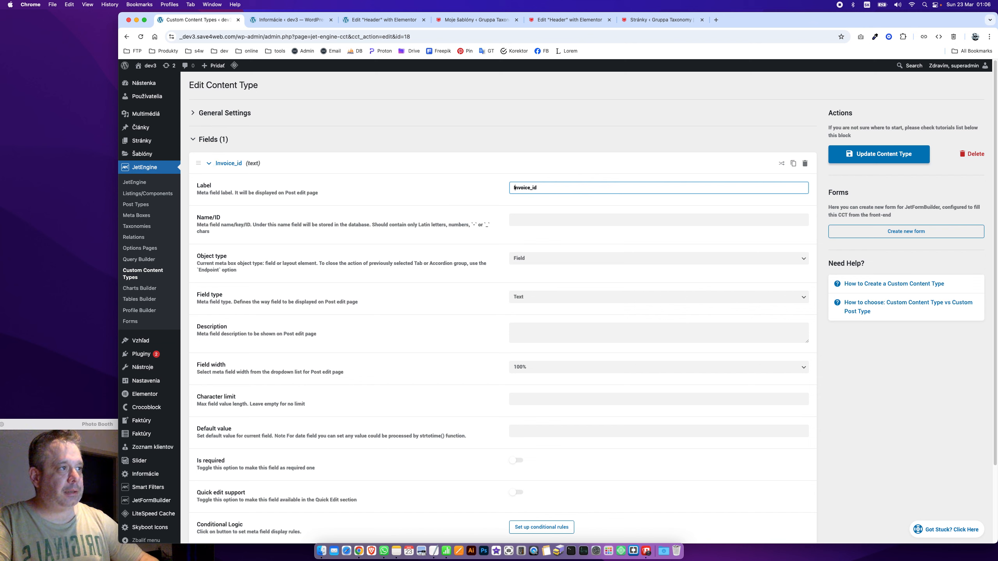
{"action": "key", "text": "BackSpace"}
{"action": "key", "text": "BackSpace"}
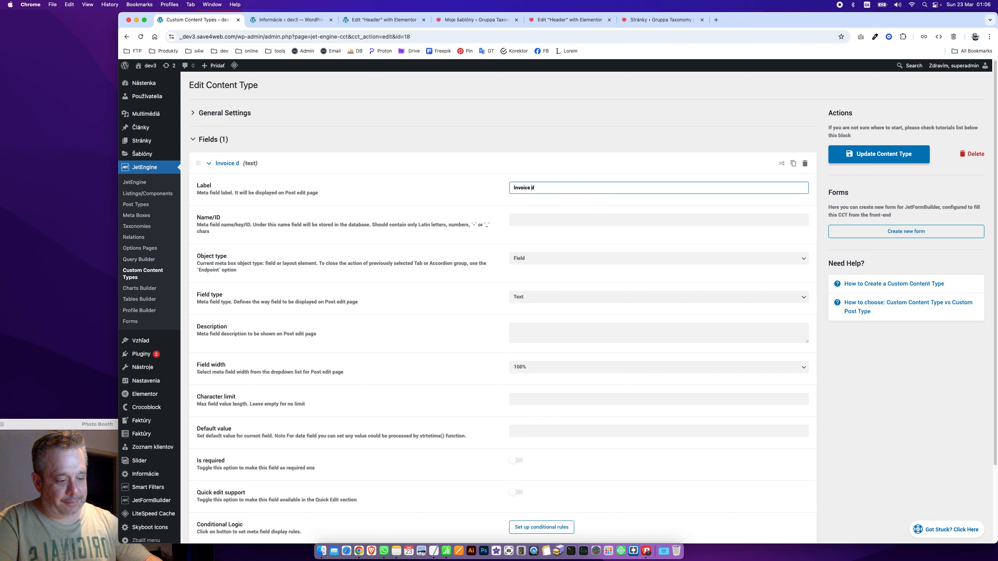
{"action": "type", "text": "ID"}
{"action": "key", "text": "Delete"}
{"action": "key", "text": "Tab"}
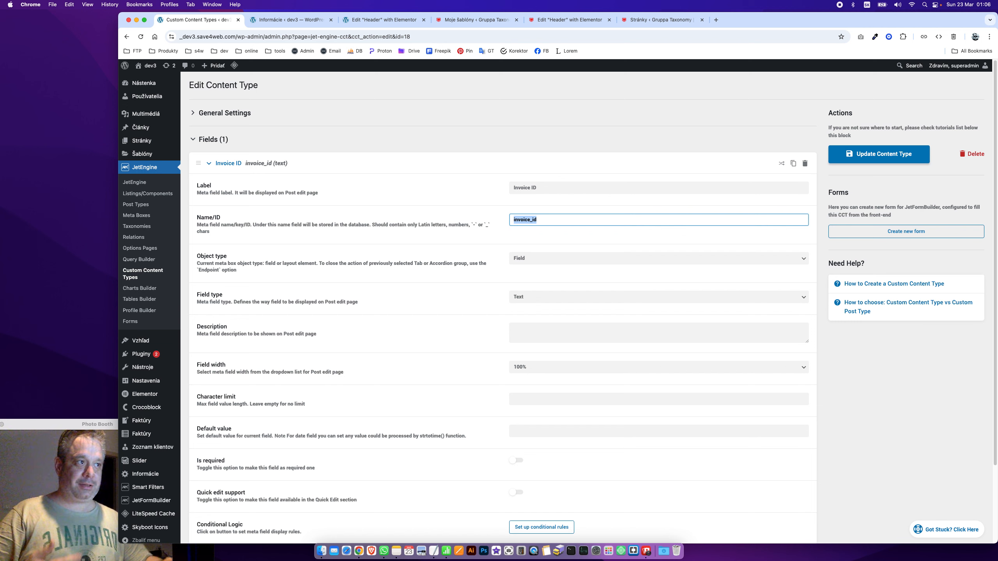
{"action": "key", "text": "Left"}
{"action": "type", "text": "_"}
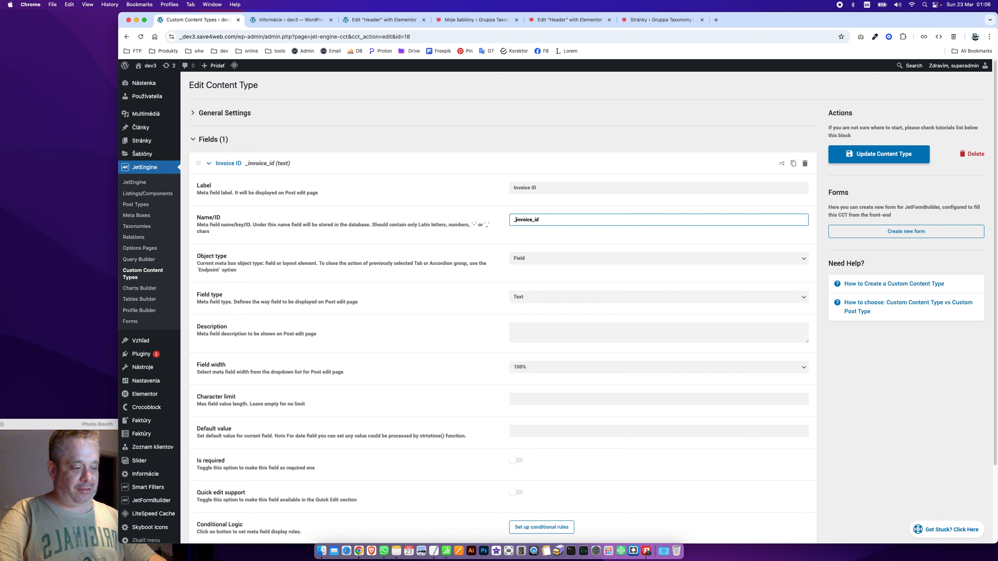
{"action": "key", "text": "Tab"}
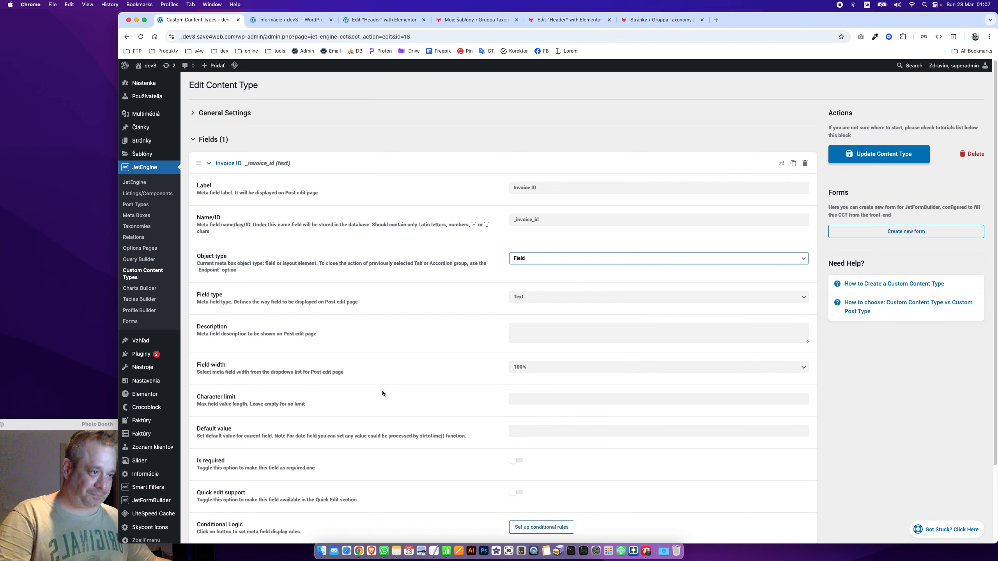
Make it a Posts field searching Faktúry posts, then collapse it
{"action": "left_click", "coordinate": [566, 298]}
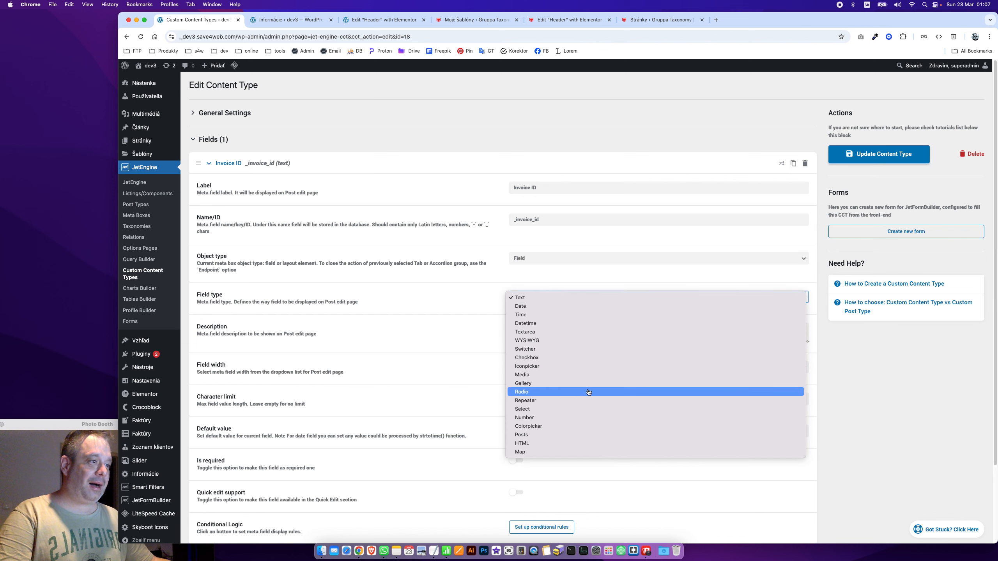
{"action": "left_click", "coordinate": [575, 435]}
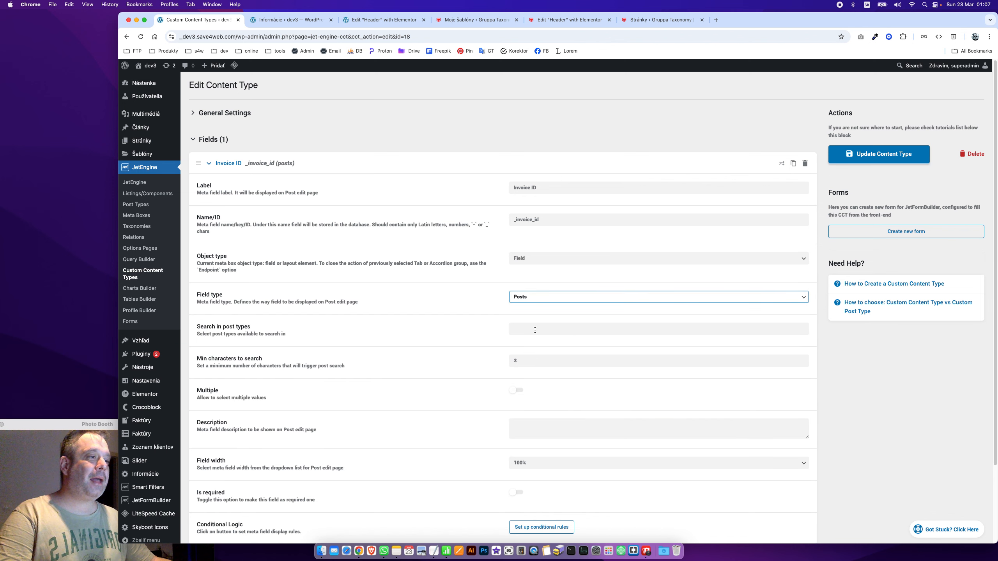
{"action": "left_click", "coordinate": [576, 332]}
{"action": "scroll", "coordinate": [589, 439], "scroll_direction": "down", "scroll_amount": 3}
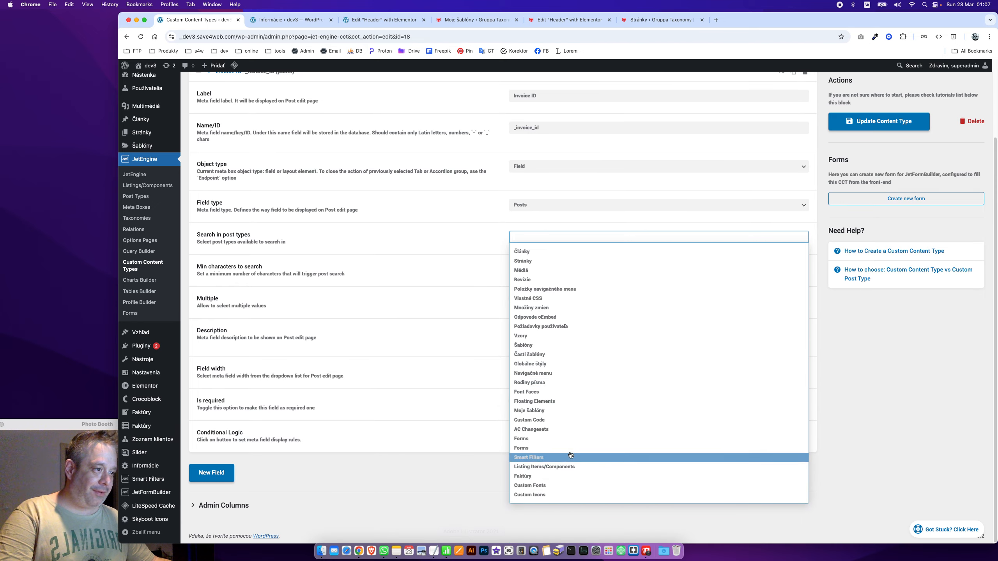
{"action": "left_click", "coordinate": [564, 476]}
{"action": "scroll", "coordinate": [392, 245], "scroll_direction": "up", "scroll_amount": 3}
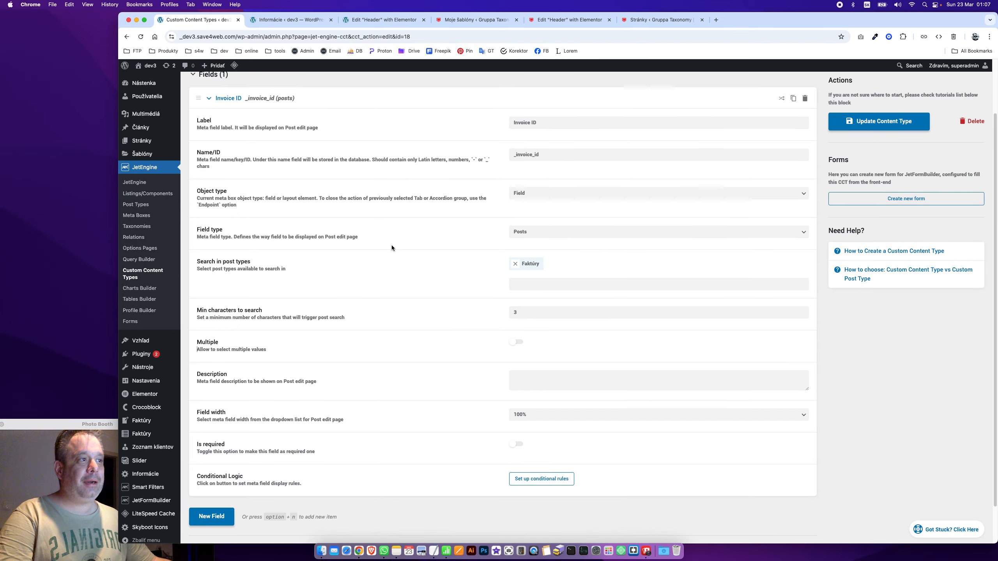
{"action": "left_click", "coordinate": [235, 165]}
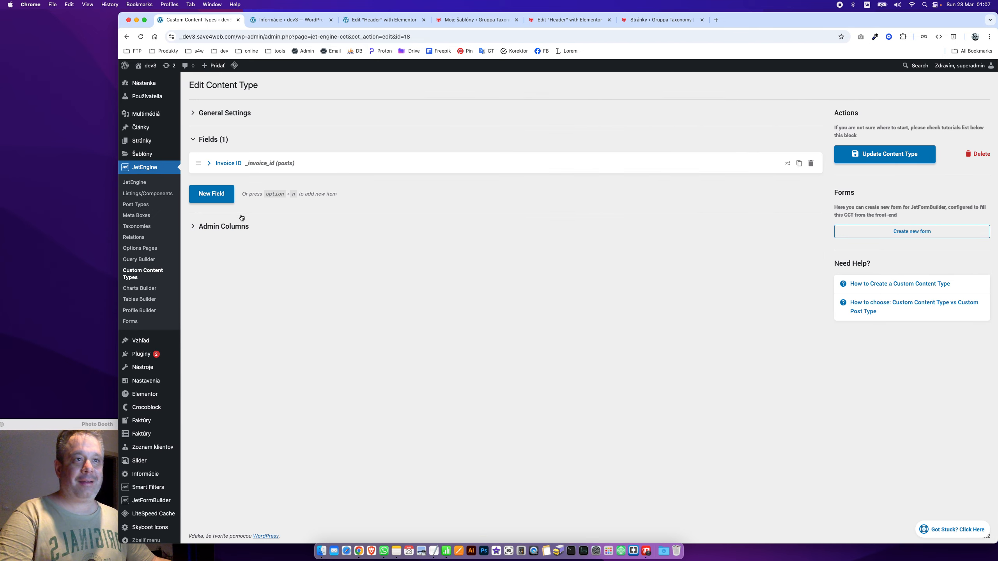
Add a second field named _invoice_title, copied from the notes, labelled 'Nadpis/Názov'
{"action": "left_click", "coordinate": [208, 201]}
{"action": "key", "text": "super+Tab"}
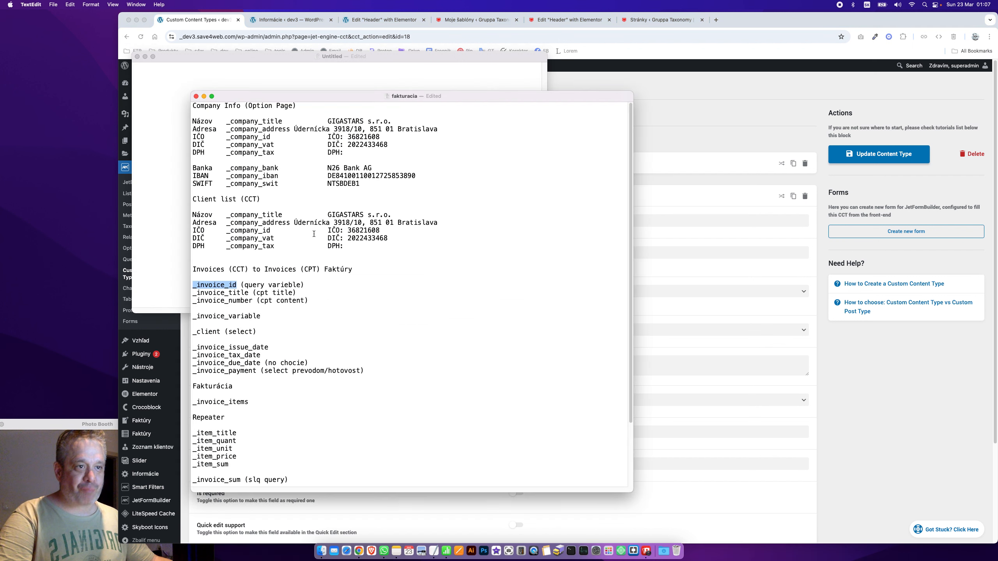
{"action": "double_click", "coordinate": [248, 292]}
{"action": "key", "text": "super+c"}
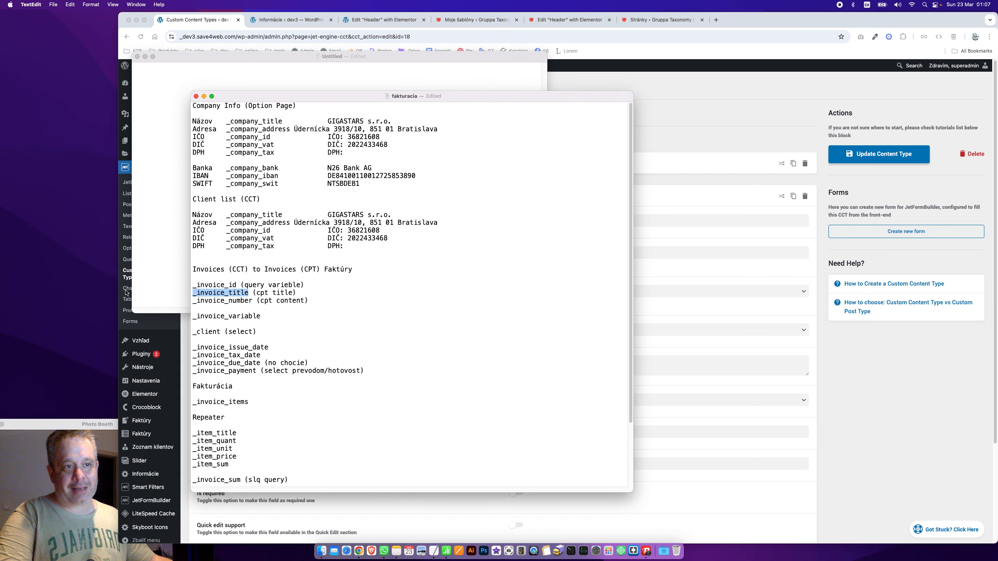
{"action": "key", "text": "super+Tab"}
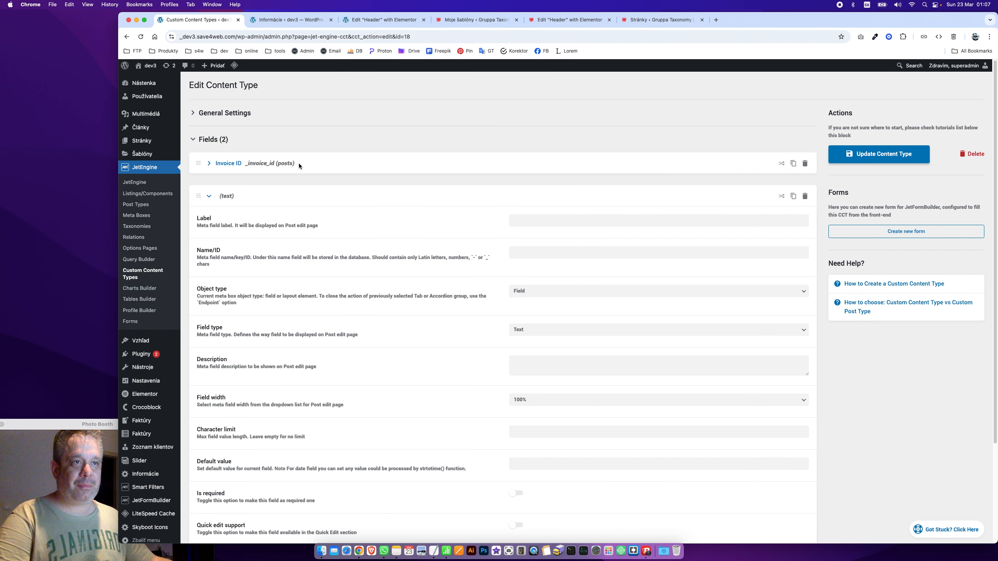
{"action": "left_click", "coordinate": [613, 252]}
{"action": "key", "text": "super+v"}
{"action": "key", "text": "shift+Tab"}
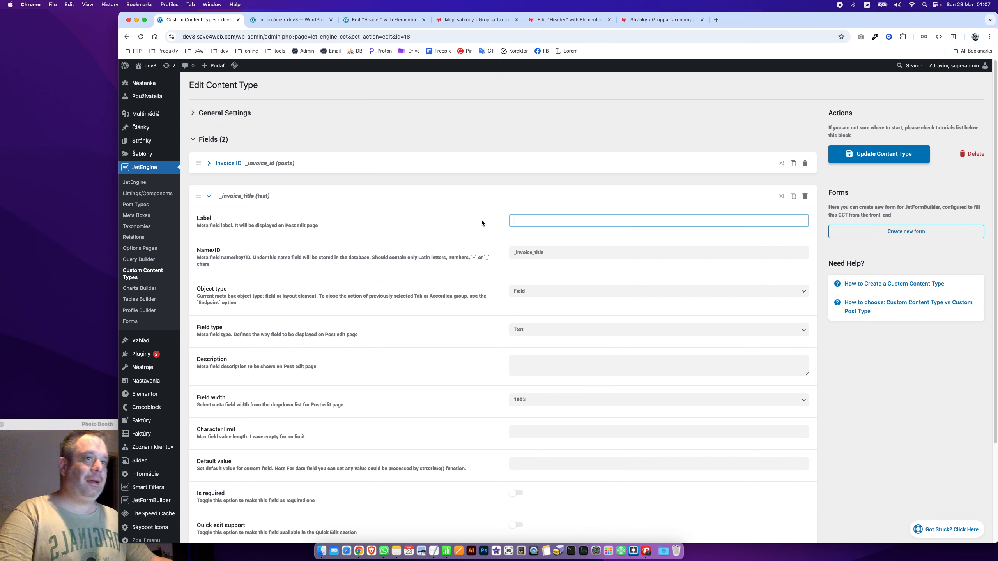
{"action": "type", "text": "Nadpis"}
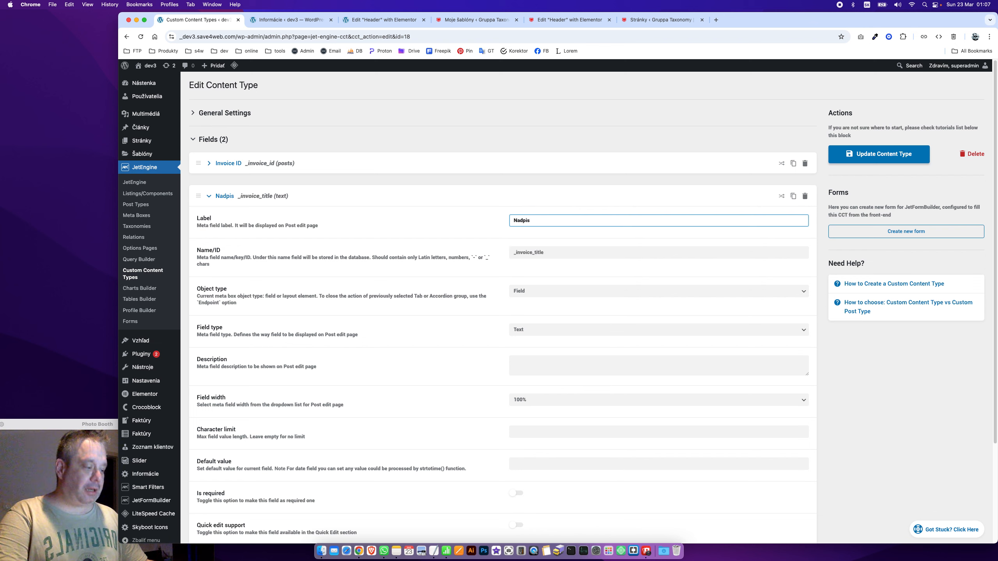
{"action": "type", "text": "/Názov"}
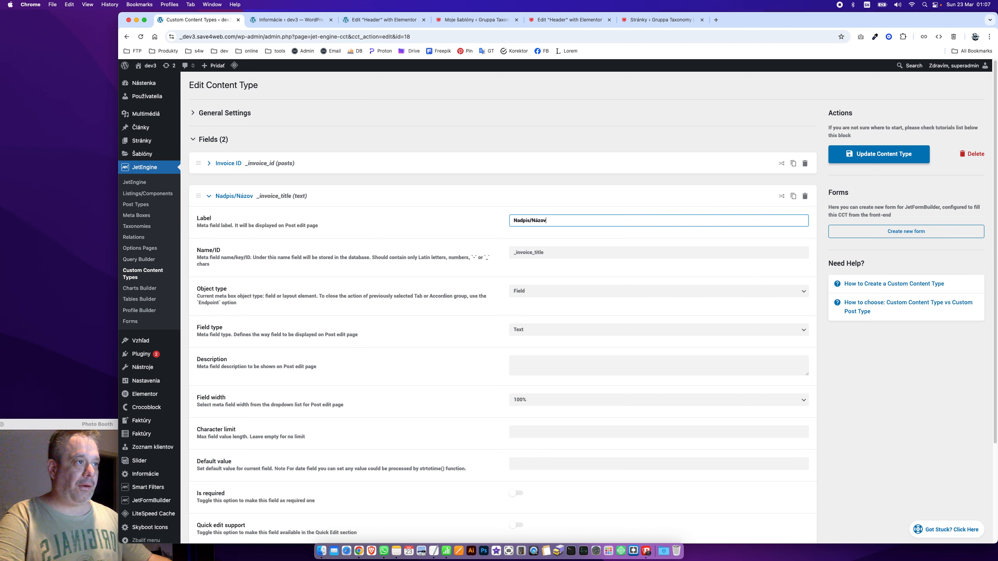
{"action": "left_click", "coordinate": [389, 224]}
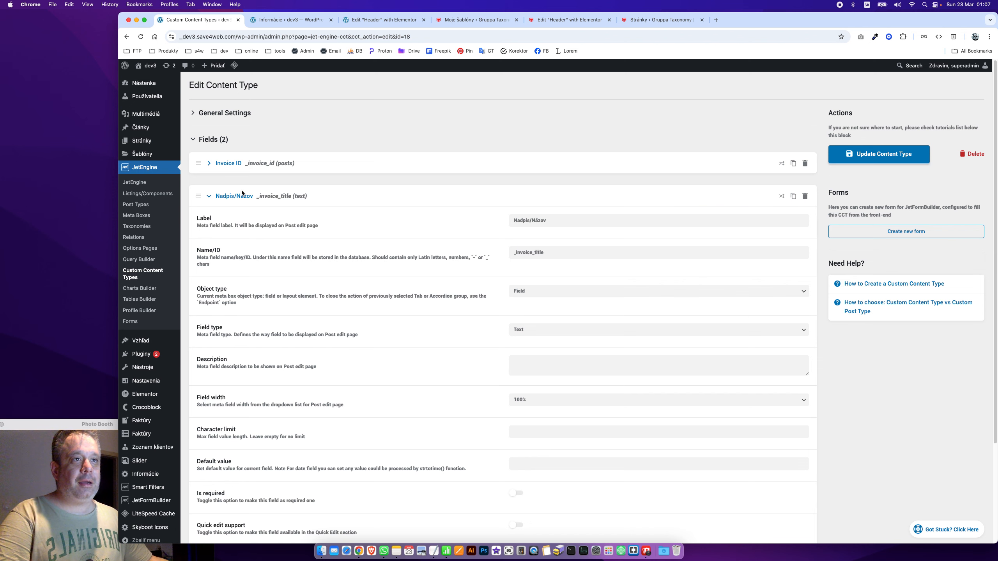
Shorten the field's label to 'Názov' and collapse it
{"action": "left_click", "coordinate": [242, 193]}
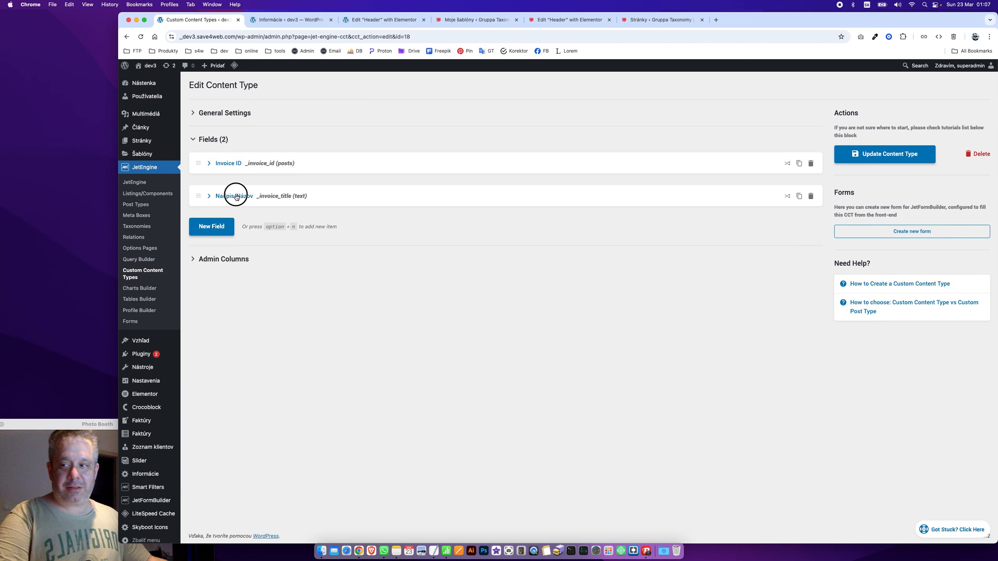
{"action": "left_click", "coordinate": [236, 197]}
{"action": "left_click", "coordinate": [599, 221]}
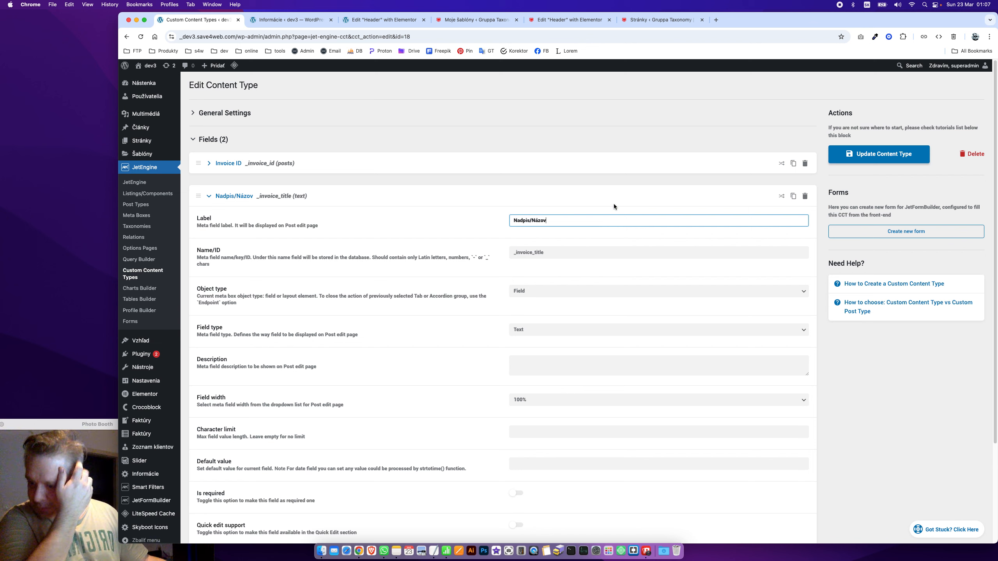
{"action": "triple_click", "coordinate": [580, 223]}
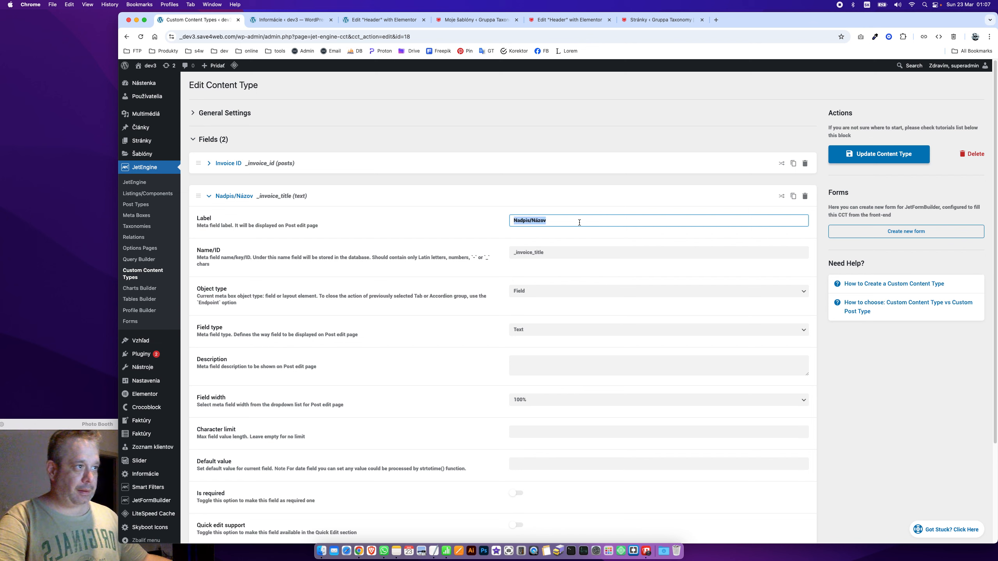
{"action": "type", "text": "Názov"}
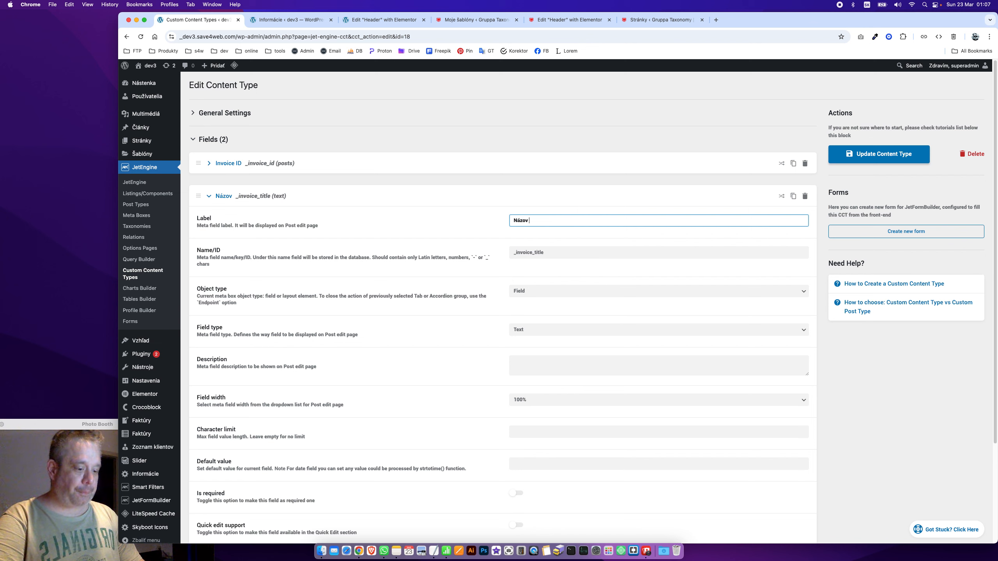
{"action": "left_click", "coordinate": [224, 195]}
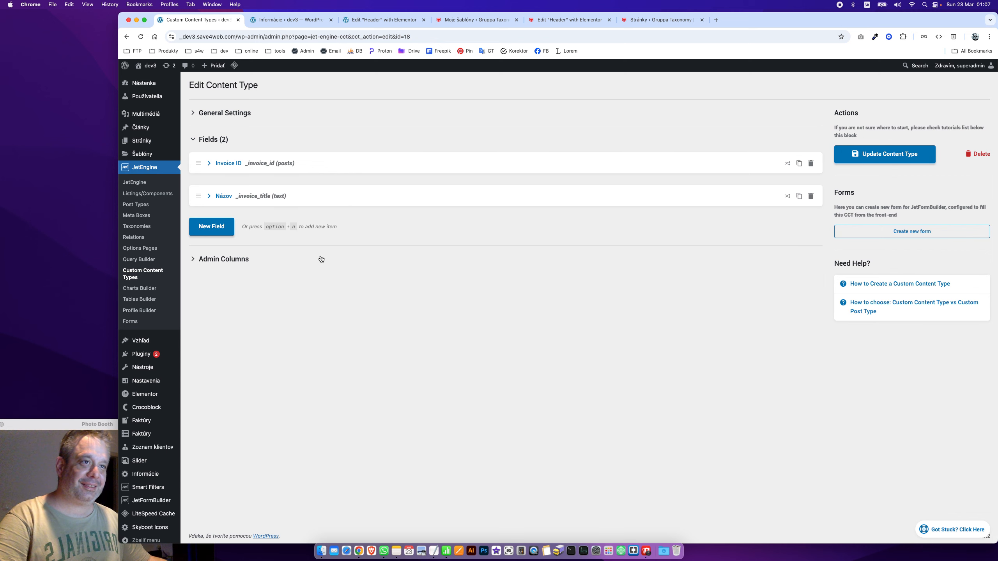
Select the _invoice_number field name in the notes, then return to the content type editor
{"action": "key", "text": "super+Tab"}
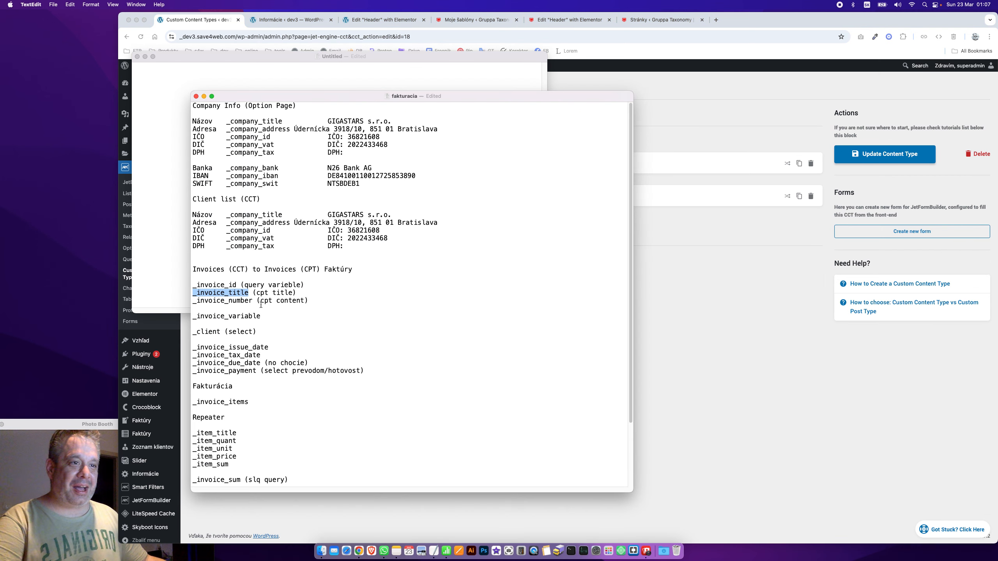
{"action": "left_click_drag", "start_coordinate": [249, 302], "coordinate": [186, 302]}
{"action": "left_click", "coordinate": [243, 302]}
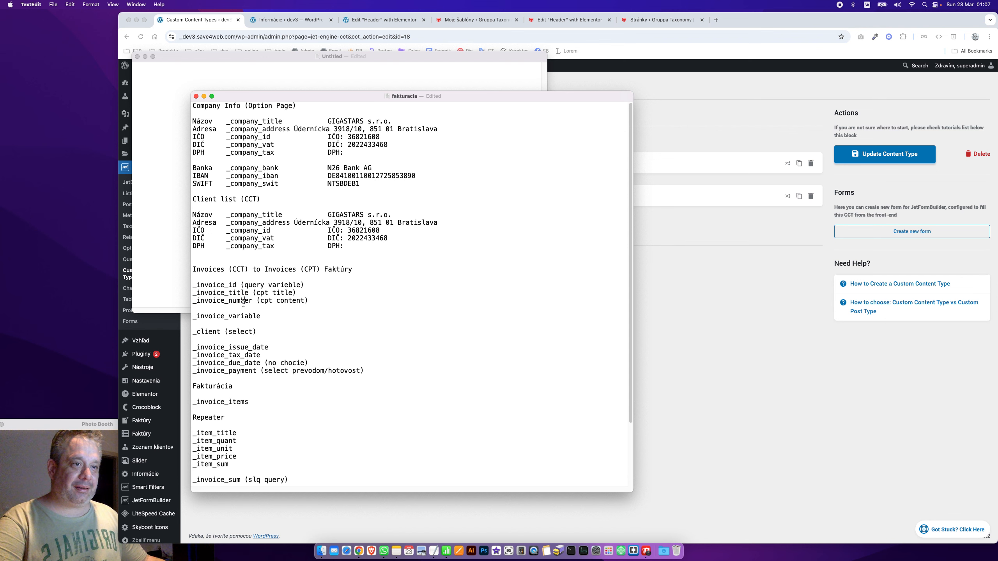
{"action": "left_click_drag", "start_coordinate": [252, 302], "coordinate": [177, 302]}
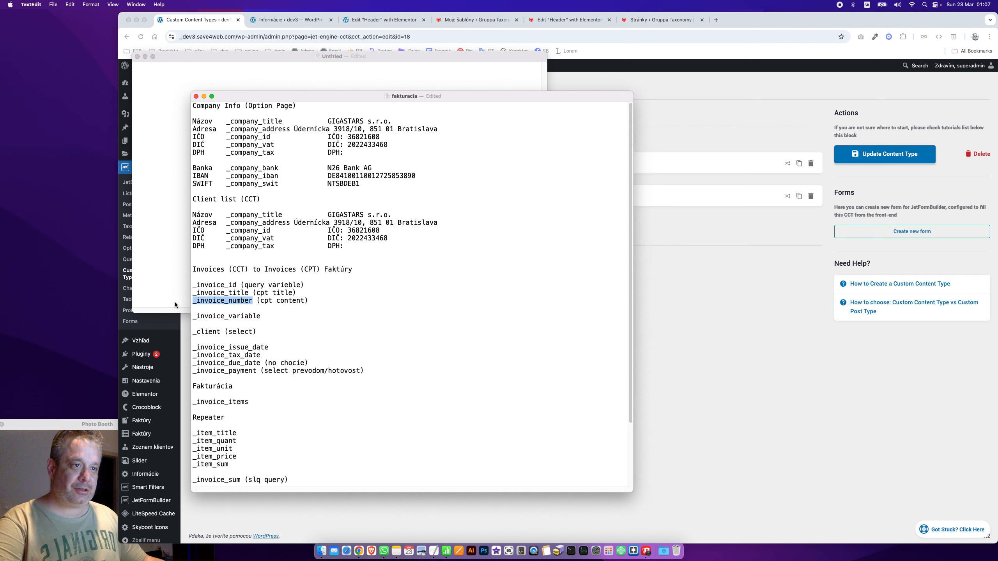
{"action": "left_click", "coordinate": [737, 319]}
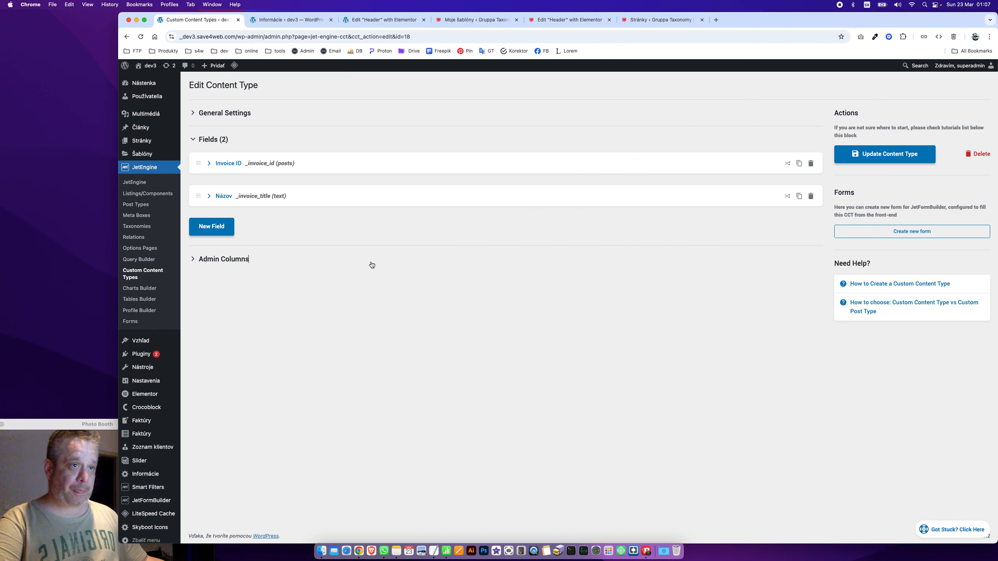
Add a new field with ID _invoice_variable and label 'Variabilný symbol'
{"action": "left_click", "coordinate": [233, 237]}
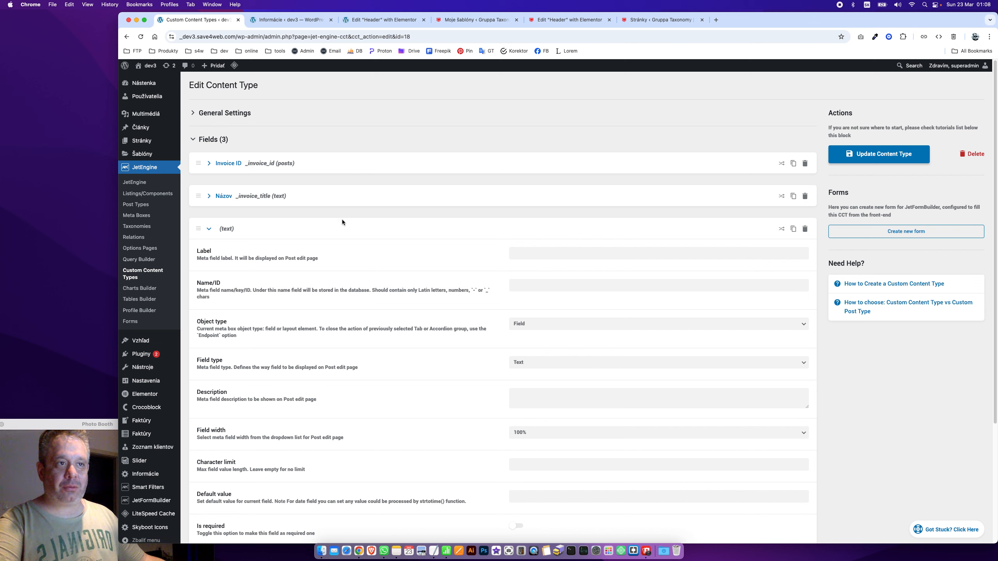
{"action": "key", "text": "super+Tab"}
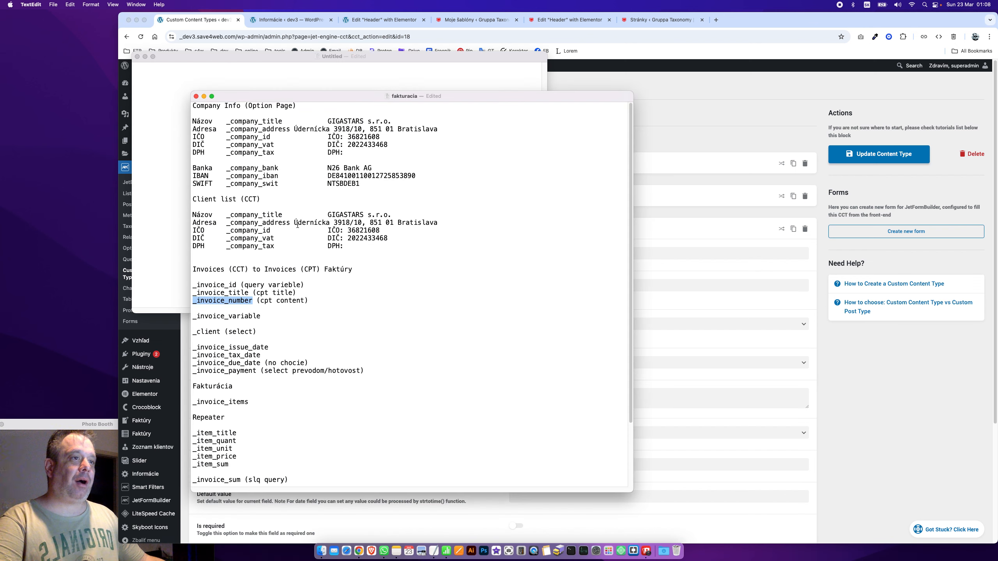
{"action": "left_click_drag", "start_coordinate": [261, 323], "coordinate": [169, 315]}
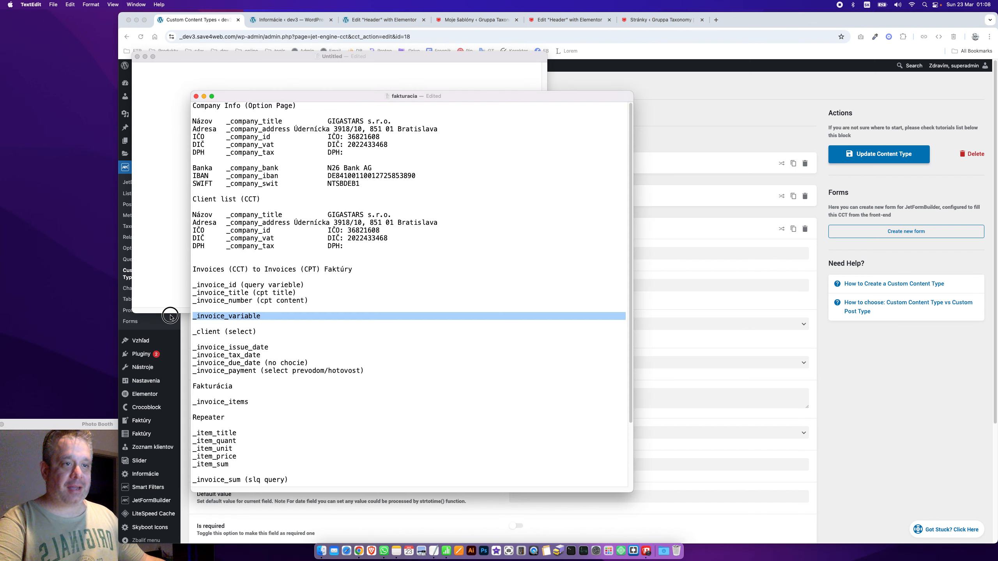
{"action": "left_click", "coordinate": [249, 316]}
{"action": "left_click_drag", "start_coordinate": [259, 317], "coordinate": [173, 318]}
{"action": "key", "text": "super+c"}
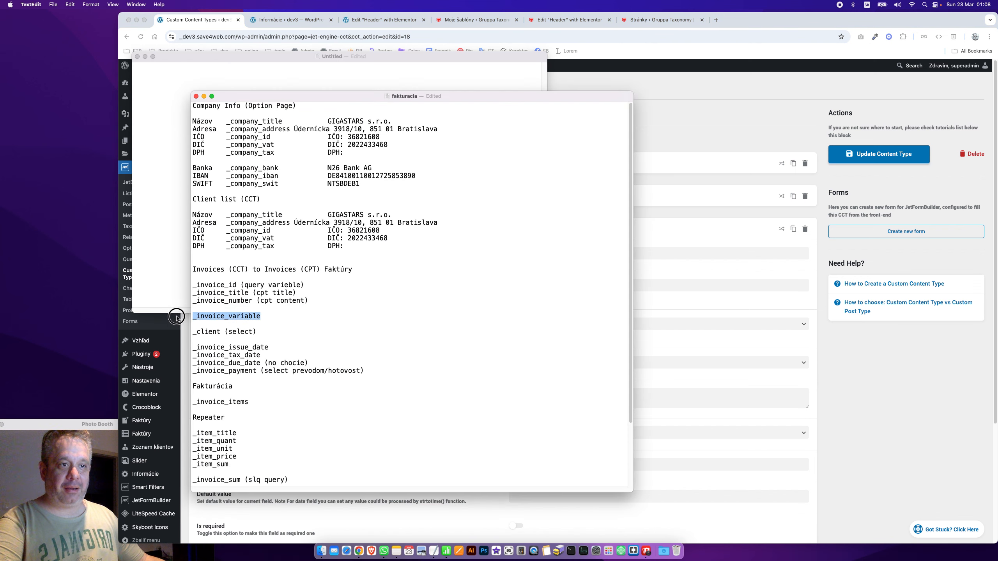
{"action": "key", "text": "super+Tab"}
{"action": "left_click", "coordinate": [548, 286]}
{"action": "key", "text": "super+v"}
{"action": "left_click", "coordinate": [541, 254]}
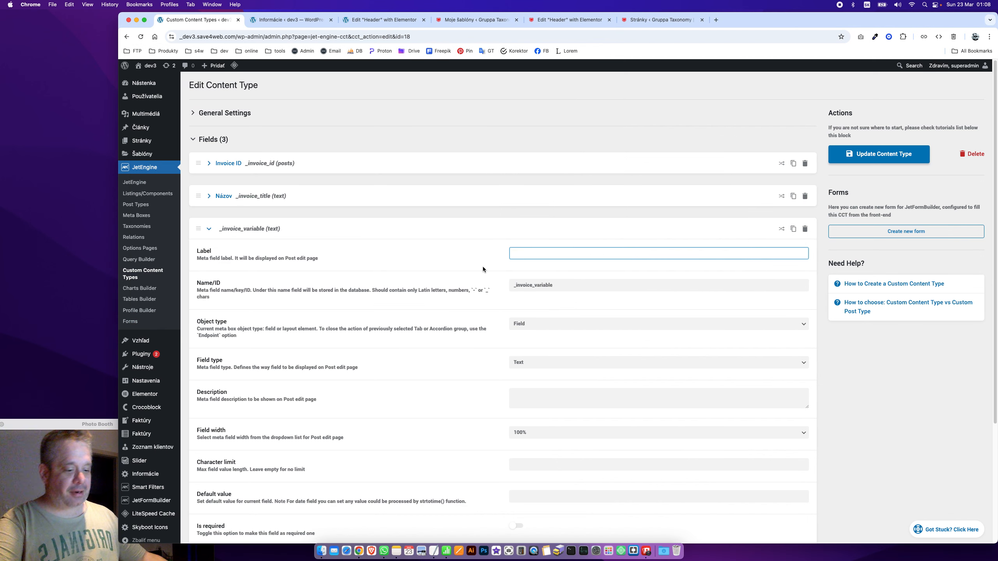
{"action": "type", "text": "Variabilm"}
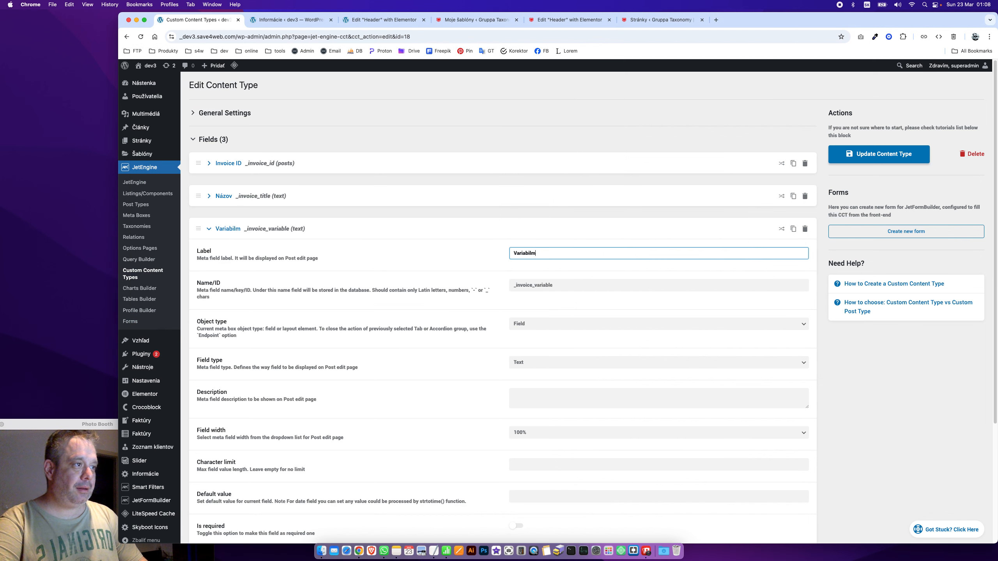
{"action": "key", "text": "BackSpace"}
{"action": "type", "text": "ný symbol"}
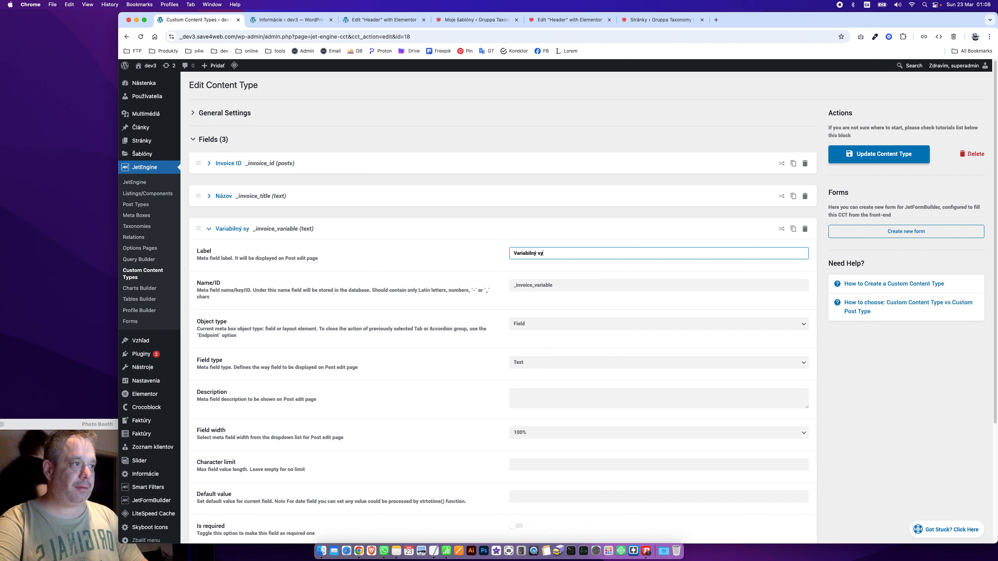
Relabel the Názov title field to 'Označenie faktúry' and collapse both fields
{"action": "left_click", "coordinate": [224, 196]}
{"action": "double_click", "coordinate": [559, 221]}
{"action": "type", "text": "Označenie fak"}
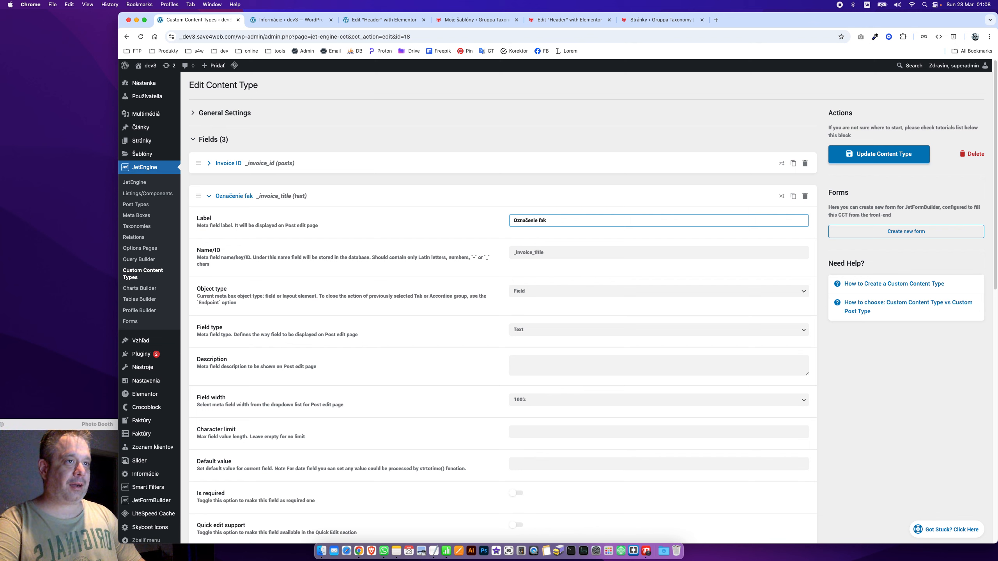
{"action": "type", "text": "túry"}
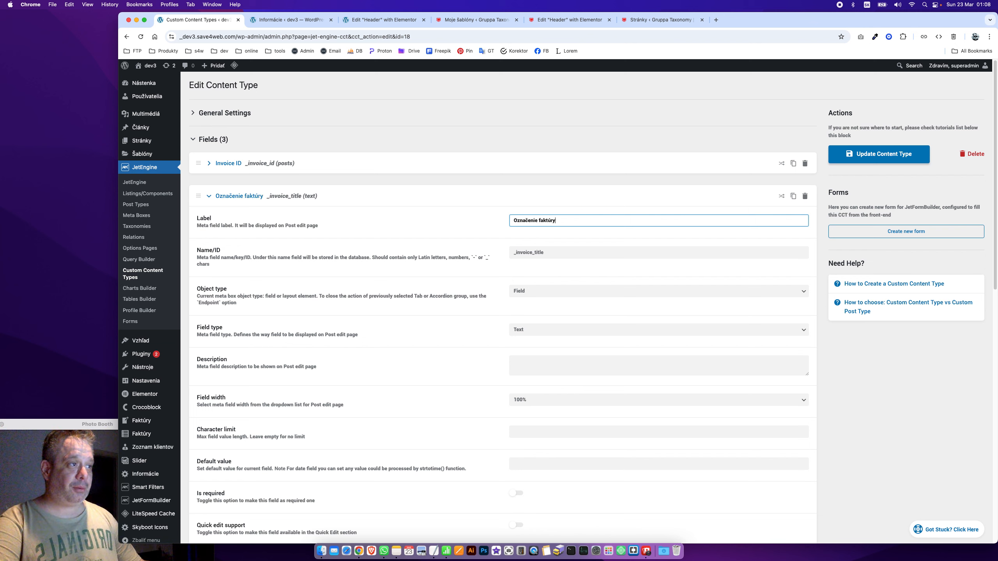
{"action": "key", "text": "Tab"}
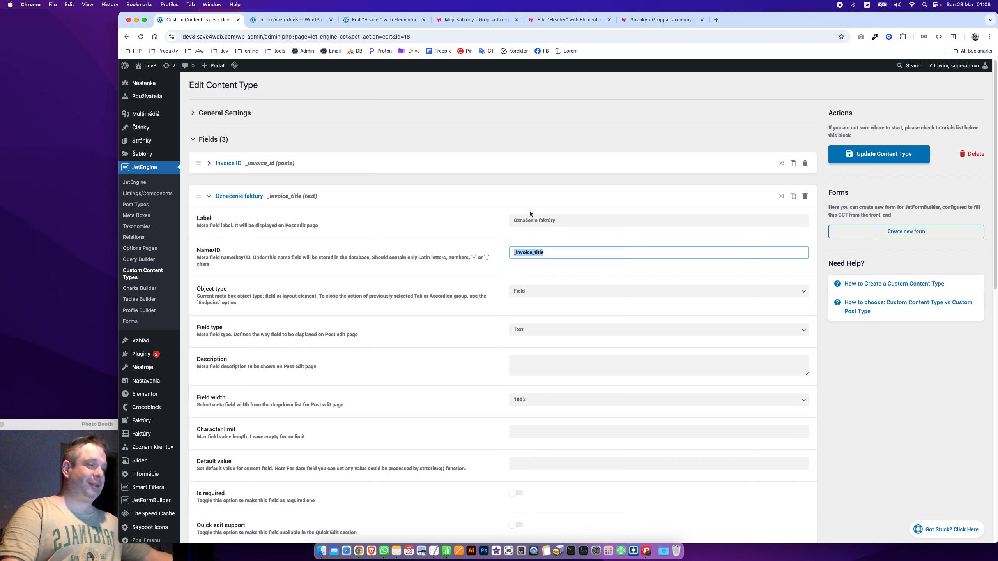
{"action": "left_click", "coordinate": [284, 196]}
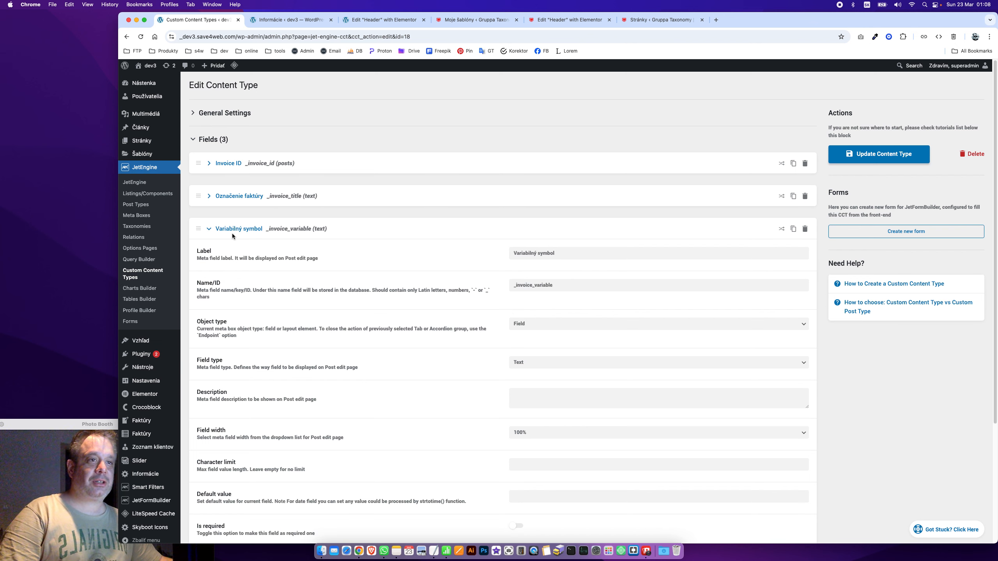
{"action": "left_click", "coordinate": [254, 229]}
{"action": "key", "text": "super+Tab"}
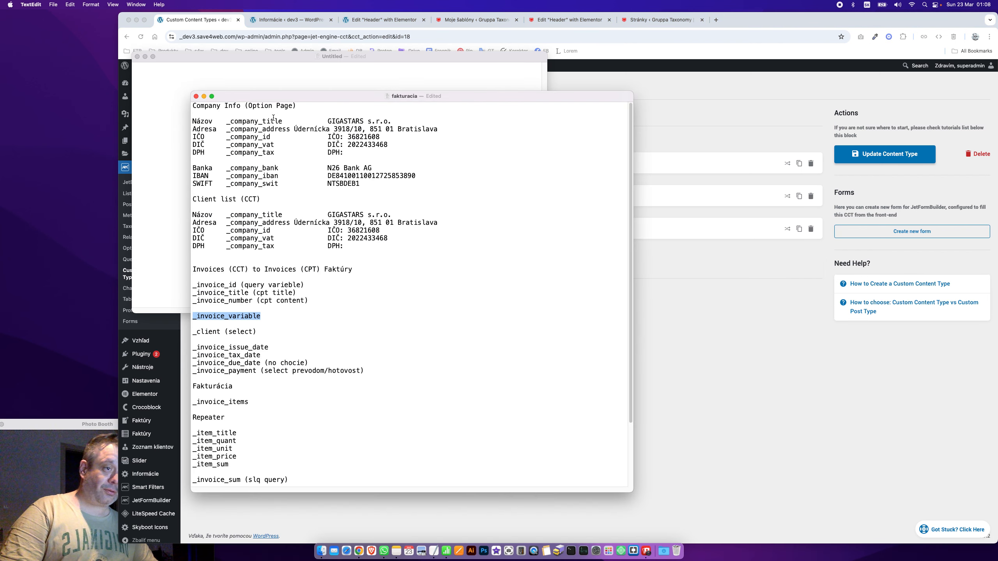
{"action": "left_click_drag", "start_coordinate": [257, 331], "coordinate": [192, 331]}
{"action": "key", "text": "super+c"}
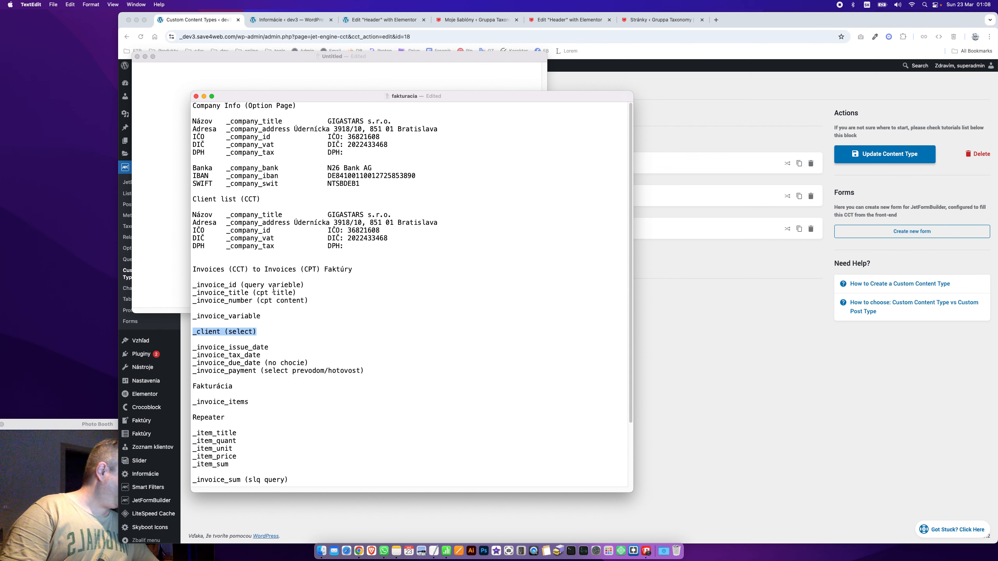
Add a fourth field with ID _client and label 'Klient'
{"action": "left_click", "coordinate": [773, 386]}
{"action": "left_click", "coordinate": [363, 338]}
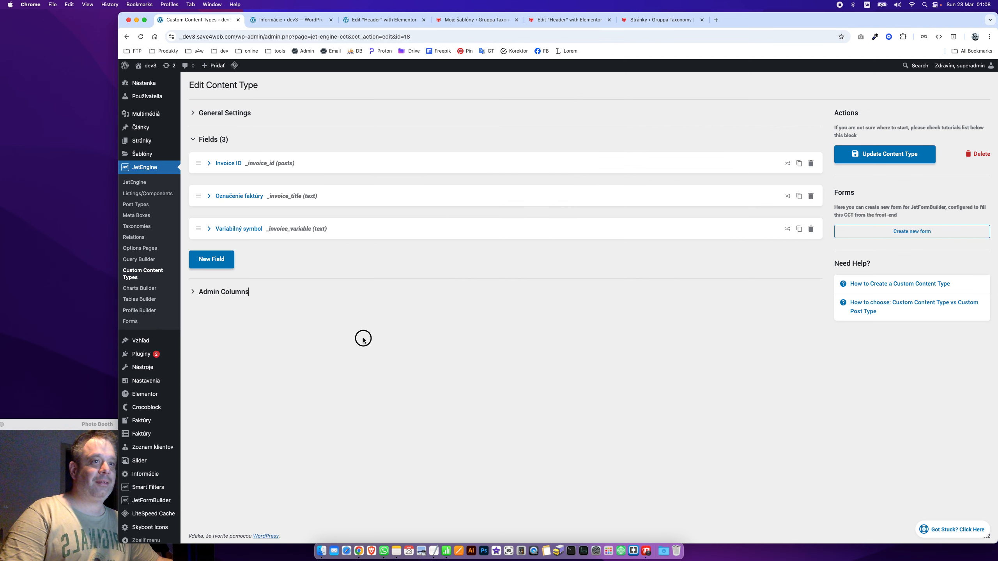
{"action": "left_click", "coordinate": [211, 259]}
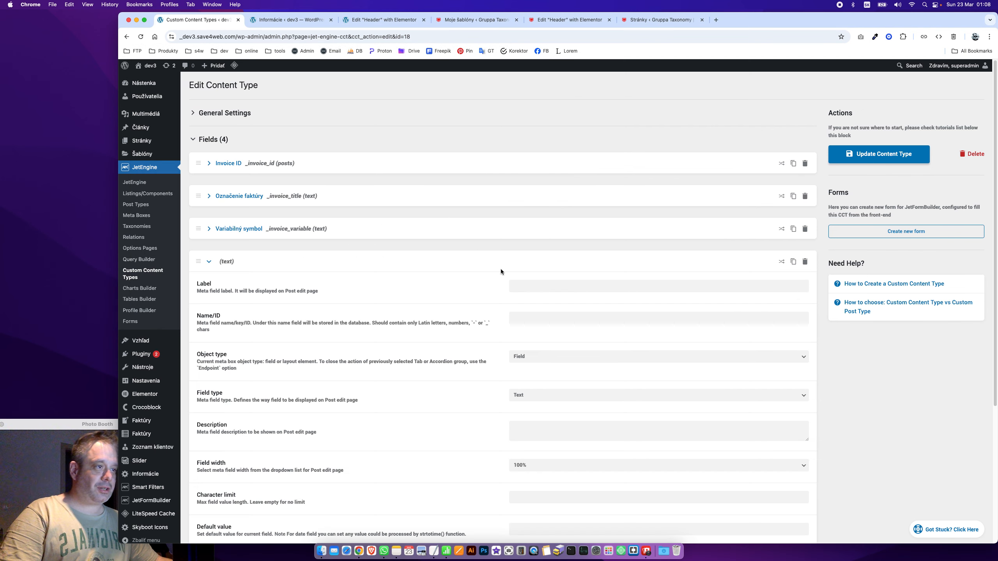
{"action": "left_click", "coordinate": [531, 317]}
{"action": "key", "text": "super+v"}
{"action": "left_click_drag", "start_coordinate": [534, 317], "coordinate": [567, 319]}
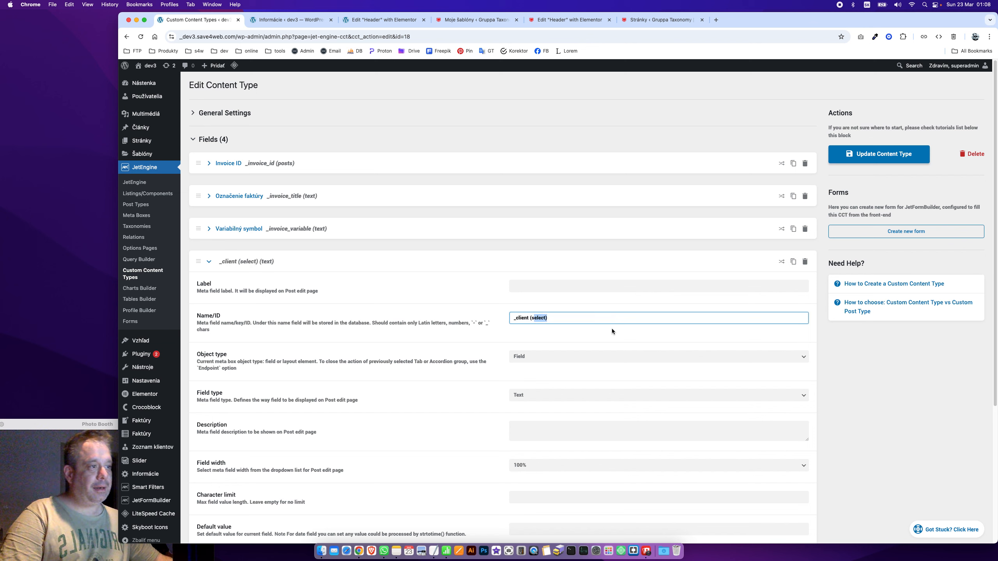
{"action": "key", "text": "BackSpace"}
{"action": "key", "text": "BackSpace"}
{"action": "left_click", "coordinate": [567, 289]}
{"action": "type", "text": "KLient"}
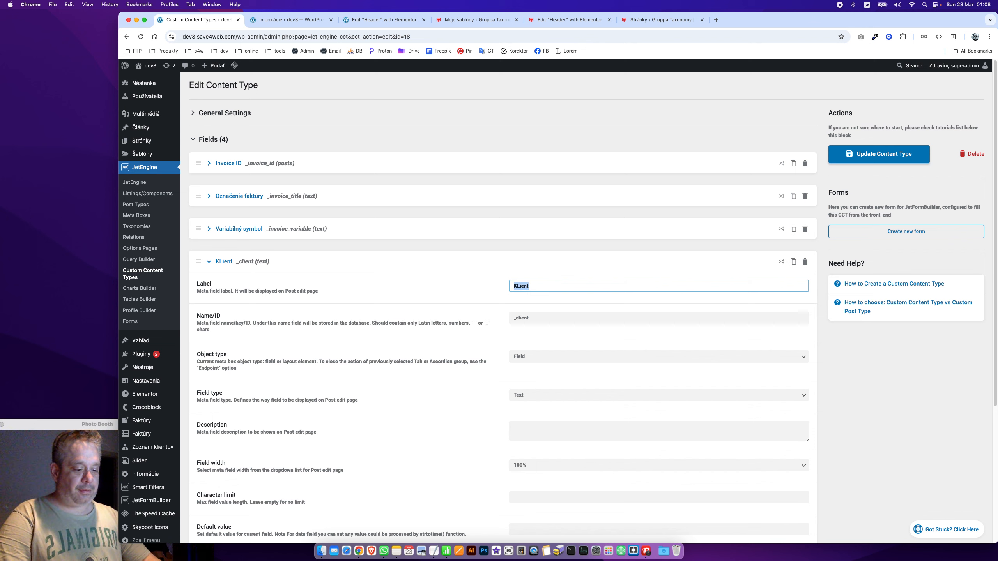
{"action": "key", "text": "BackSpace"}
{"action": "key", "text": "BackSpace"}
{"action": "key", "text": "BackSpace"}
{"action": "key", "text": "BackSpace"}
{"action": "key", "text": "BackSpace"}
{"action": "type", "text": "lient"}
{"action": "key", "text": "Tab"}
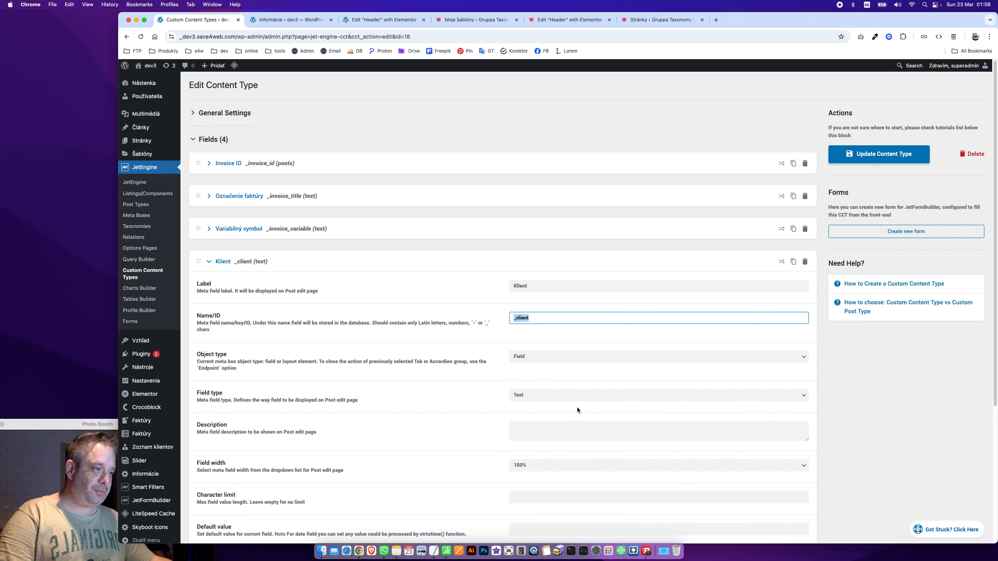
Make Klient a Select field sourced from Query Builder and update the content type
{"action": "left_click", "coordinate": [577, 394]}
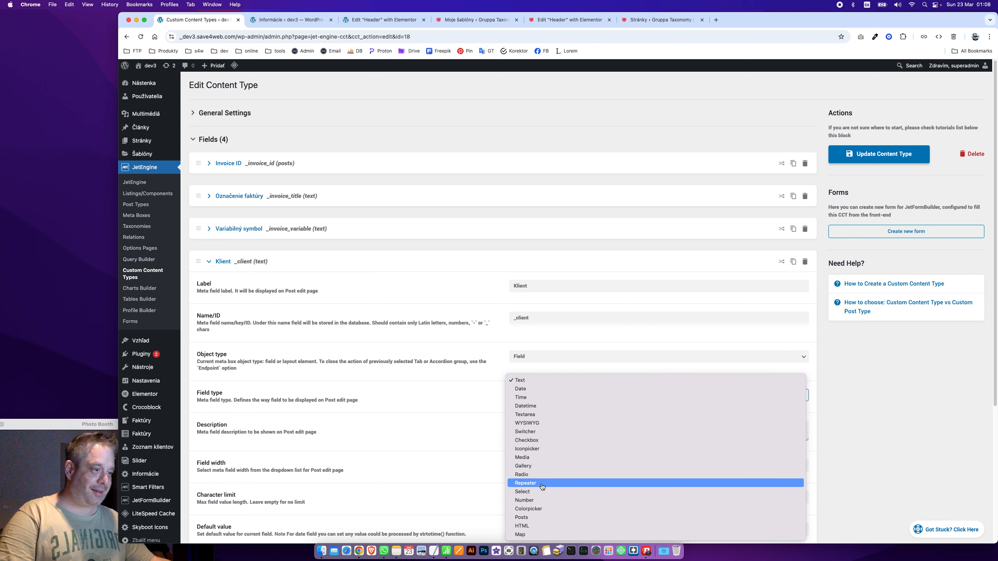
{"action": "left_click", "coordinate": [542, 492]}
{"action": "left_click", "coordinate": [510, 429]}
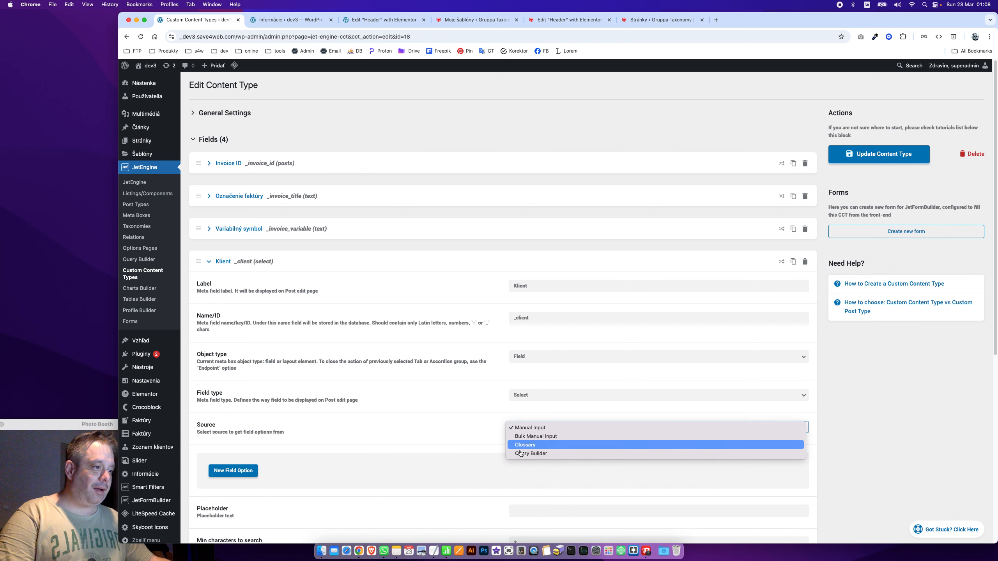
{"action": "left_click", "coordinate": [526, 456]}
{"action": "scroll", "coordinate": [356, 439], "scroll_direction": "down", "scroll_amount": 8}
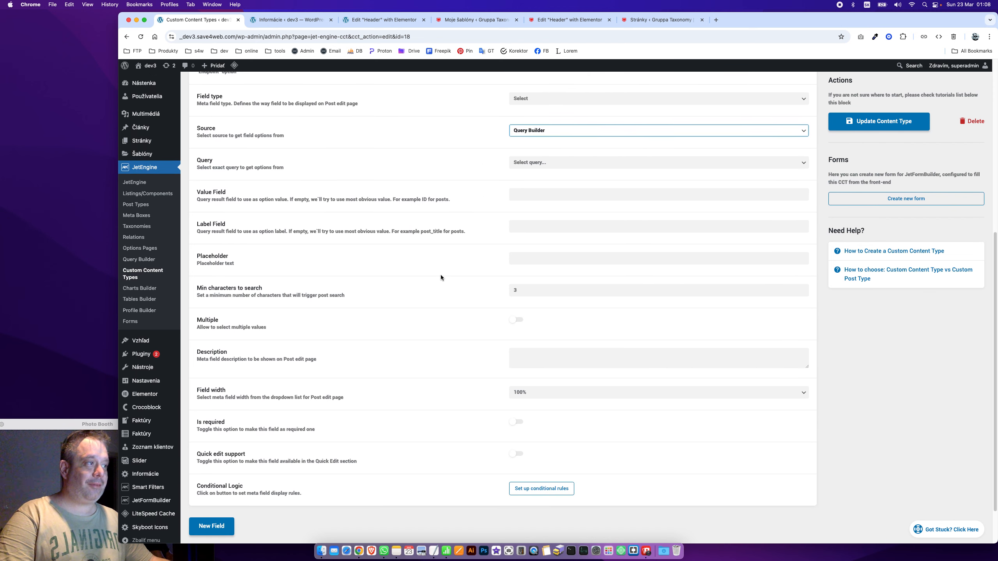
{"action": "left_click", "coordinate": [879, 121]}
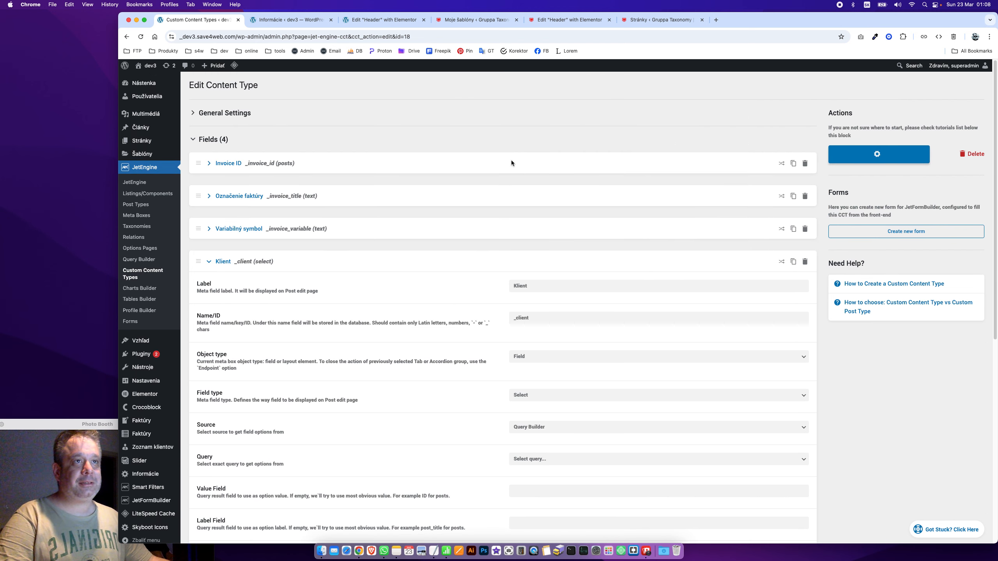
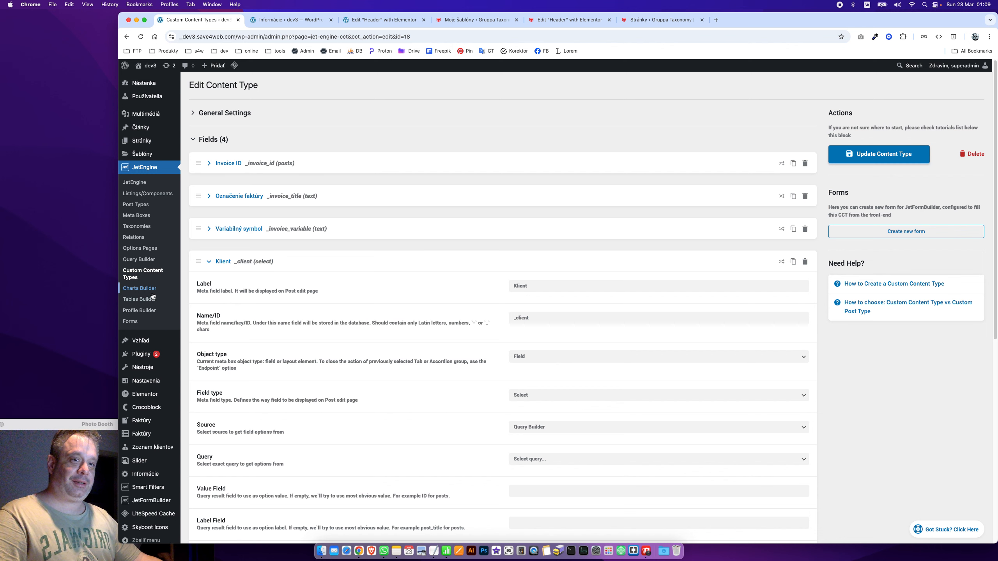
Open JetEngine > Query Builder in a new browser tab and switch to its list of saved queries
{"action": "left_click", "coordinate": [137, 260], "text": "super"}
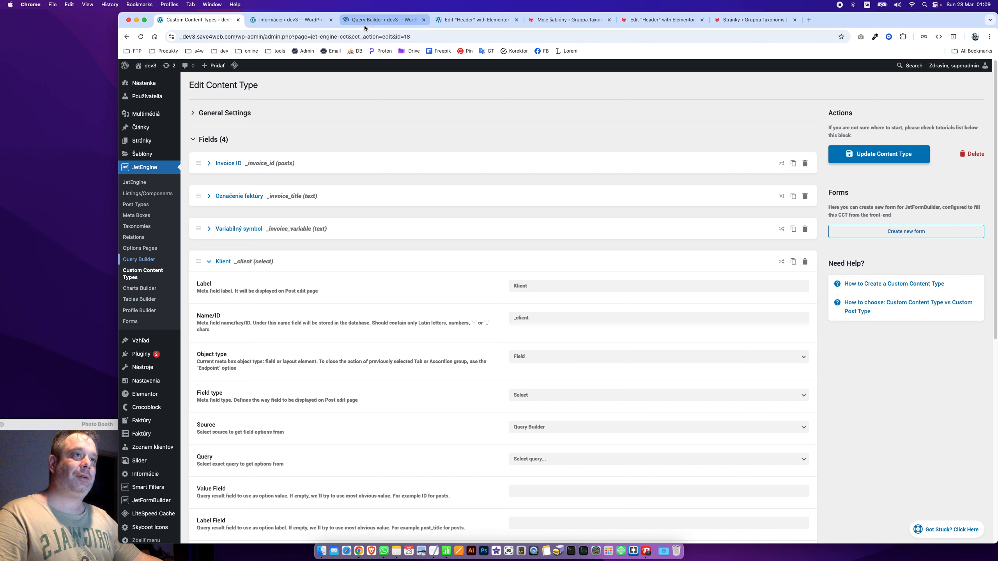
{"action": "left_click", "coordinate": [364, 21]}
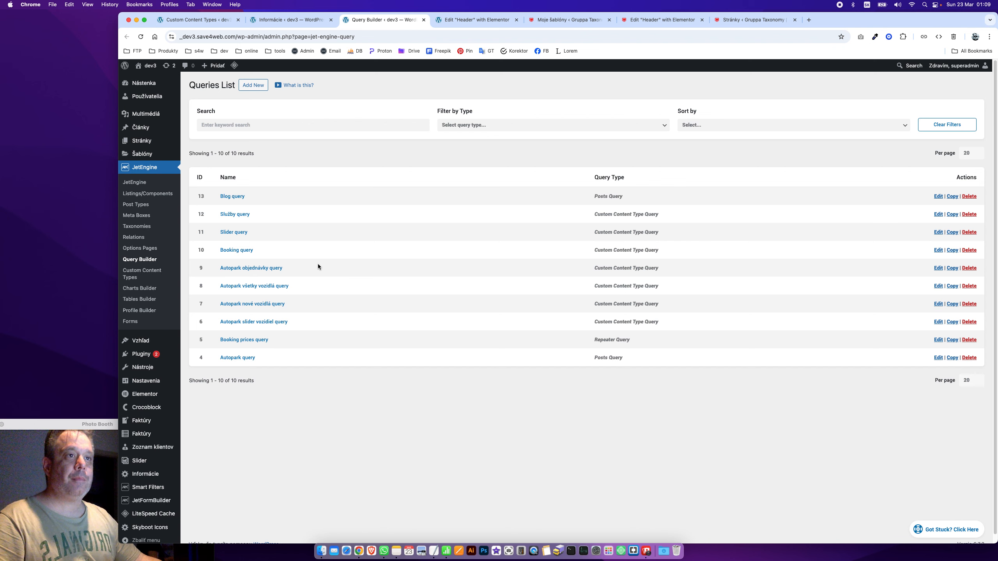
Open the Autopark query, rename it 'Faktúry Query' and make it a Custom Content Type Query
{"action": "left_click", "coordinate": [244, 359]}
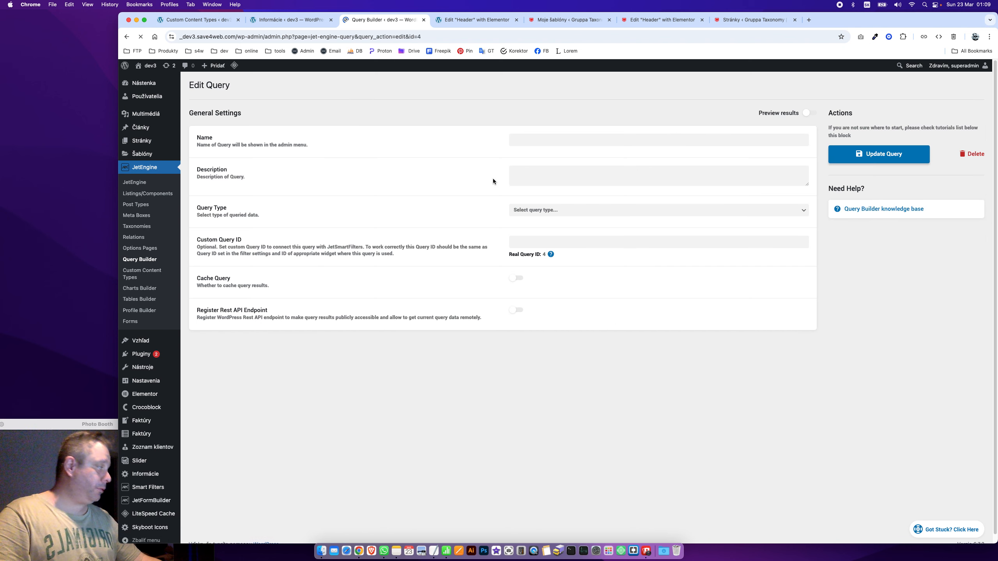
{"action": "left_click", "coordinate": [538, 140]}
{"action": "key", "text": "super+a"}
{"action": "type", "text": "F"}
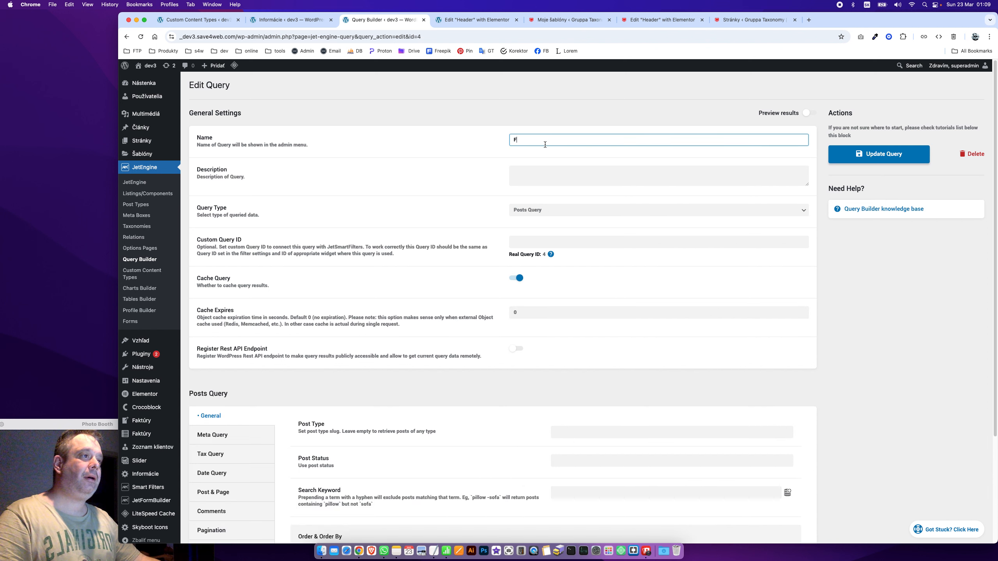
{"action": "type", "text": "aktúry "}
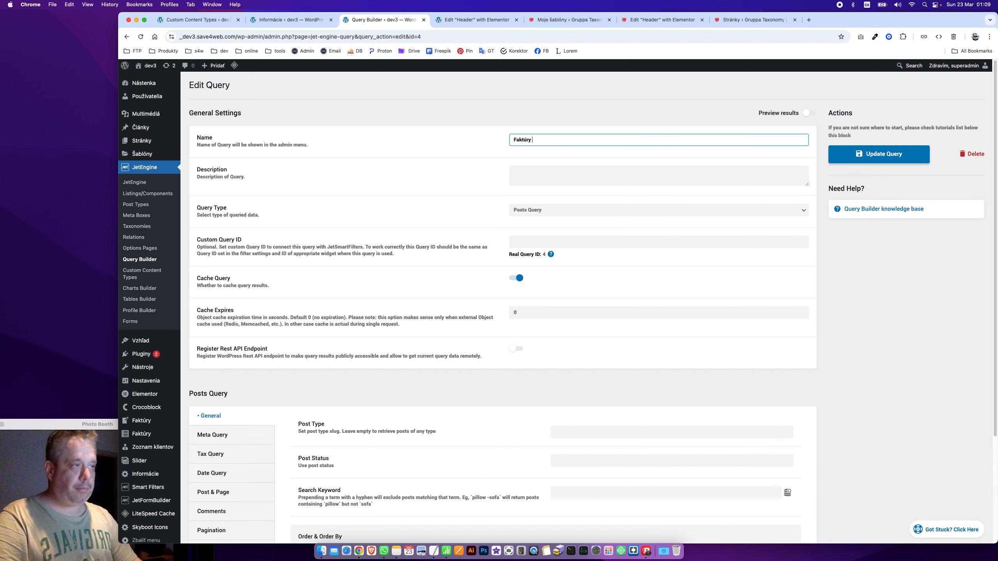
{"action": "type", "text": "Query"}
{"action": "key", "text": "Tab"}
{"action": "left_click", "coordinate": [404, 199]}
{"action": "scroll", "coordinate": [378, 368], "scroll_direction": "down", "scroll_amount": 1}
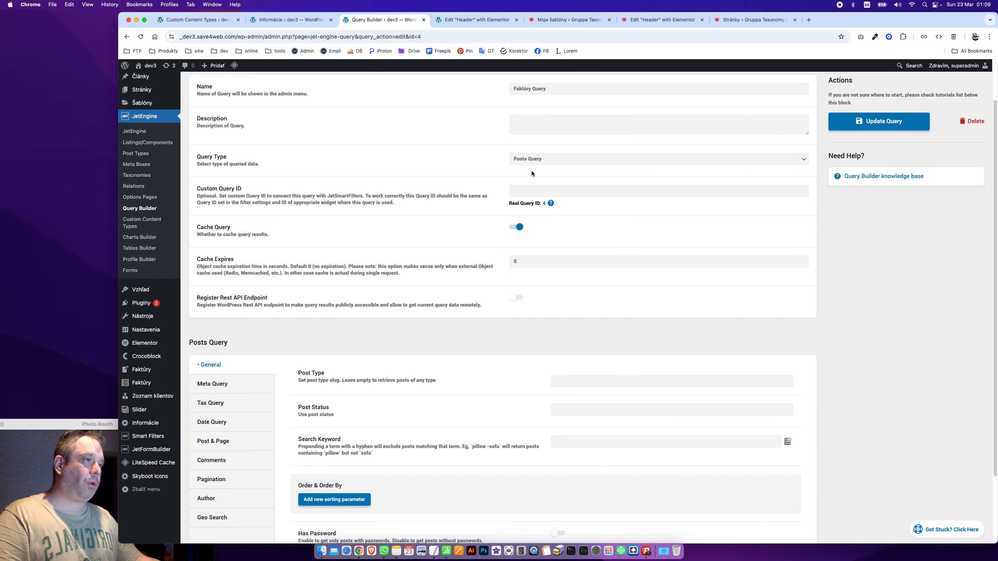
{"action": "left_click", "coordinate": [559, 158]}
{"action": "left_click", "coordinate": [572, 236]}
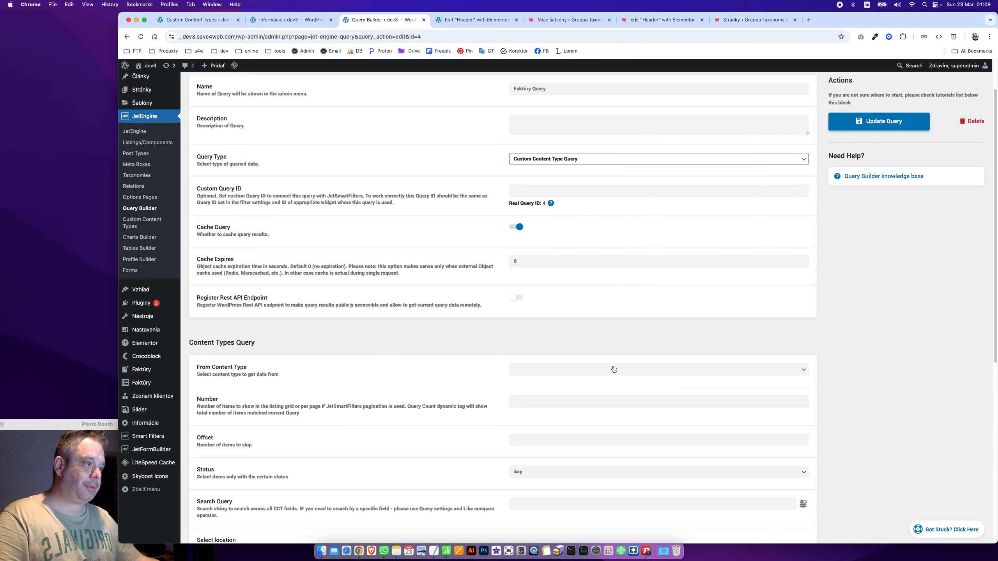
Correct the name to 'Klienti Query' and set its source content type to Zoznam klientov
{"action": "left_click", "coordinate": [613, 369]}
{"action": "left_click", "coordinate": [519, 90]}
{"action": "double_click", "coordinate": [522, 89]}
{"action": "type", "text": "Klienti"}
{"action": "key", "text": "Tab"}
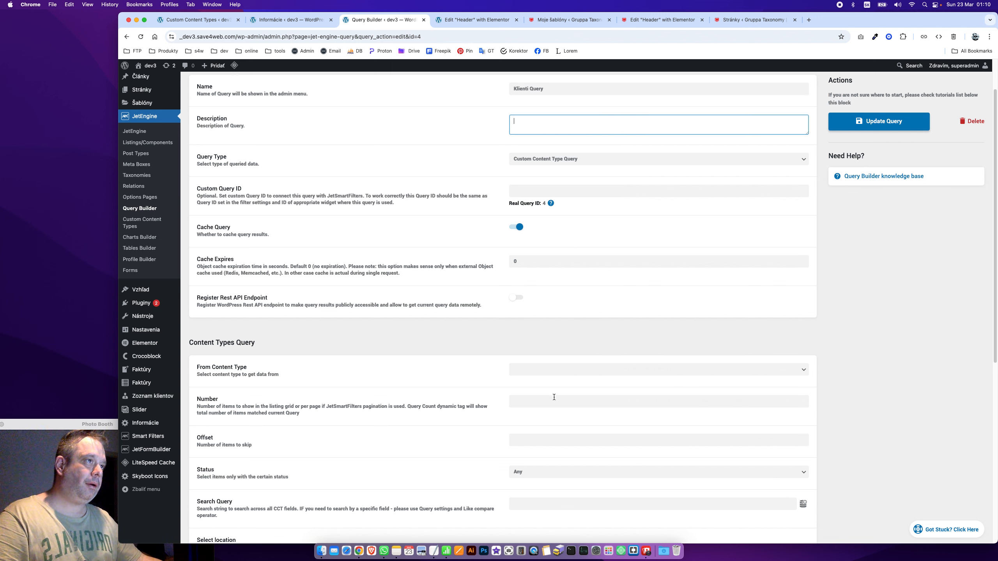
{"action": "left_click", "coordinate": [590, 361]}
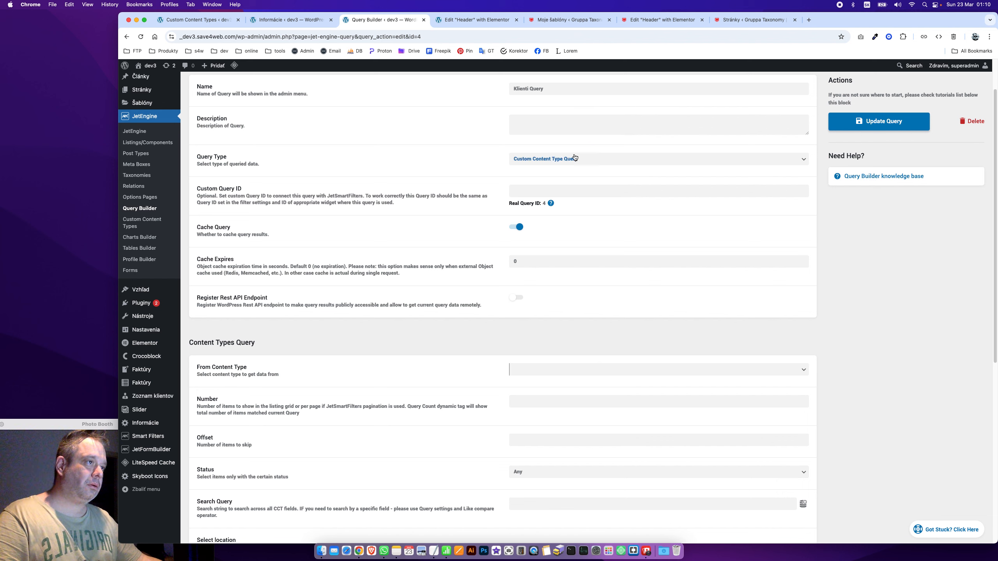
{"action": "left_click", "coordinate": [589, 371]}
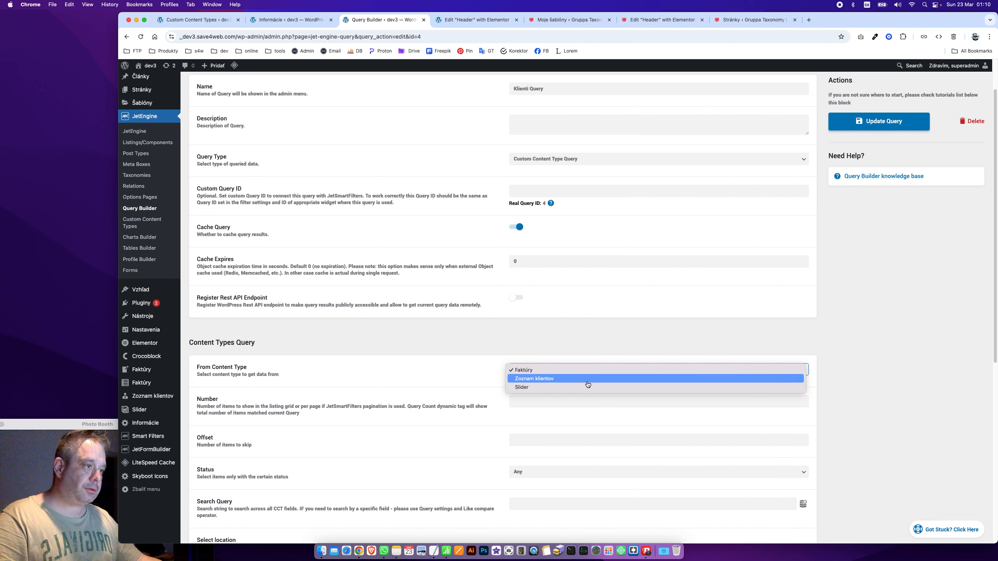
{"action": "left_click", "coordinate": [586, 380]}
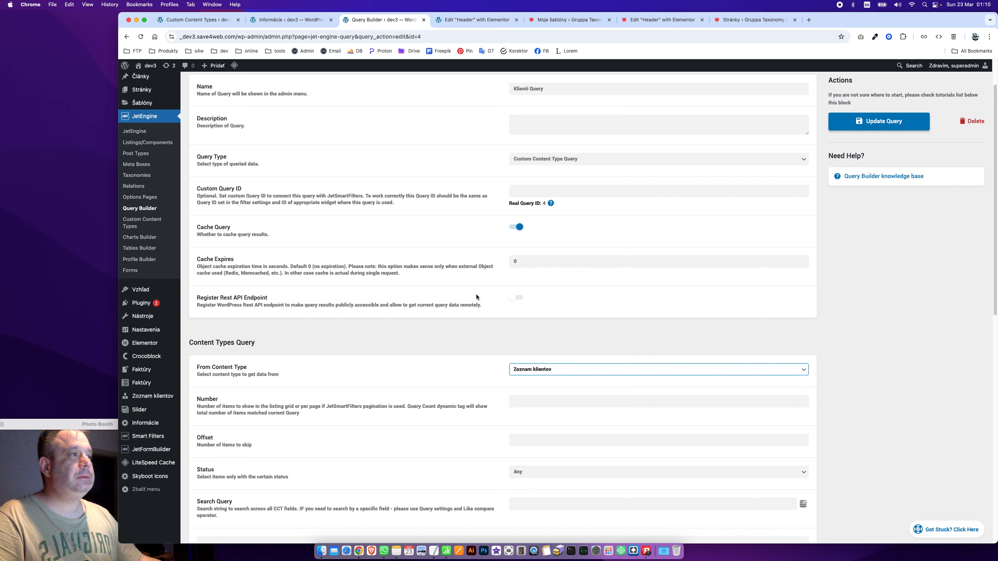
Save the query, turn on the results preview, and return to the queries list
{"action": "scroll", "coordinate": [476, 296], "scroll_direction": "down", "scroll_amount": 5}
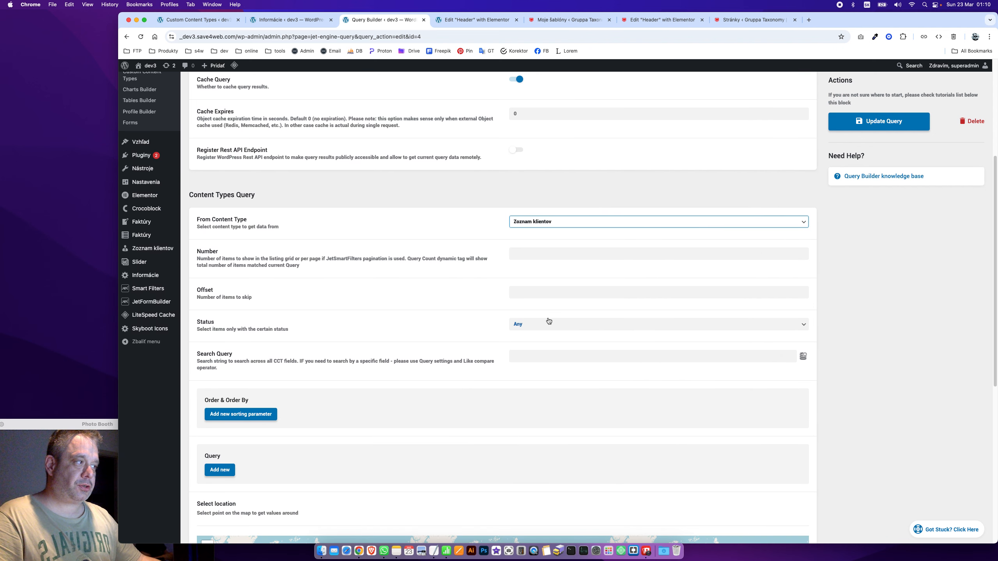
{"action": "scroll", "coordinate": [407, 279], "scroll_direction": "up", "scroll_amount": 7}
{"action": "left_click", "coordinate": [873, 159]}
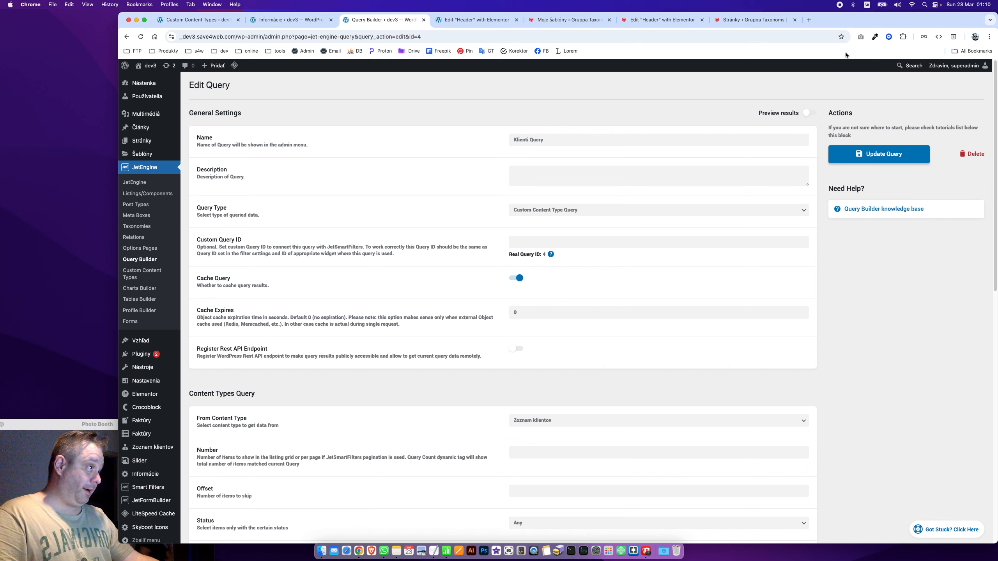
{"action": "left_click", "coordinate": [809, 113]}
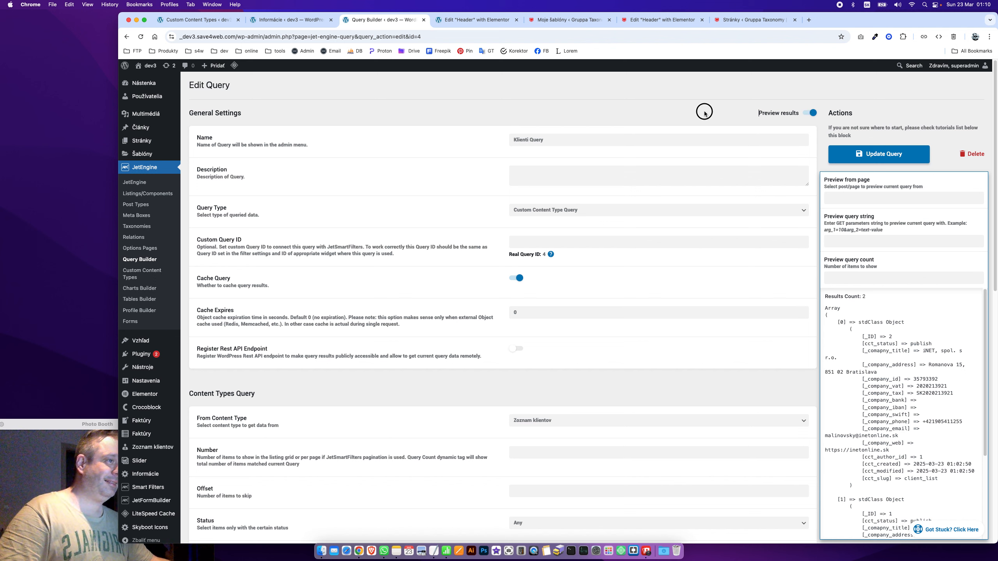
{"action": "left_click", "coordinate": [143, 261]}
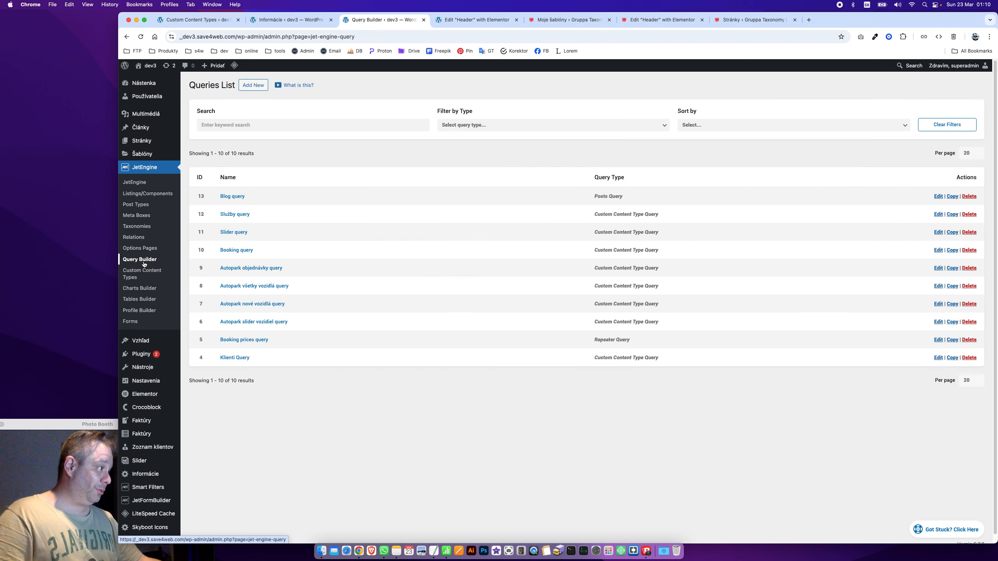
Rename the Booking prices query to 'Faktúry Query' and make it a Custom Content Type Query
{"action": "left_click", "coordinate": [248, 340]}
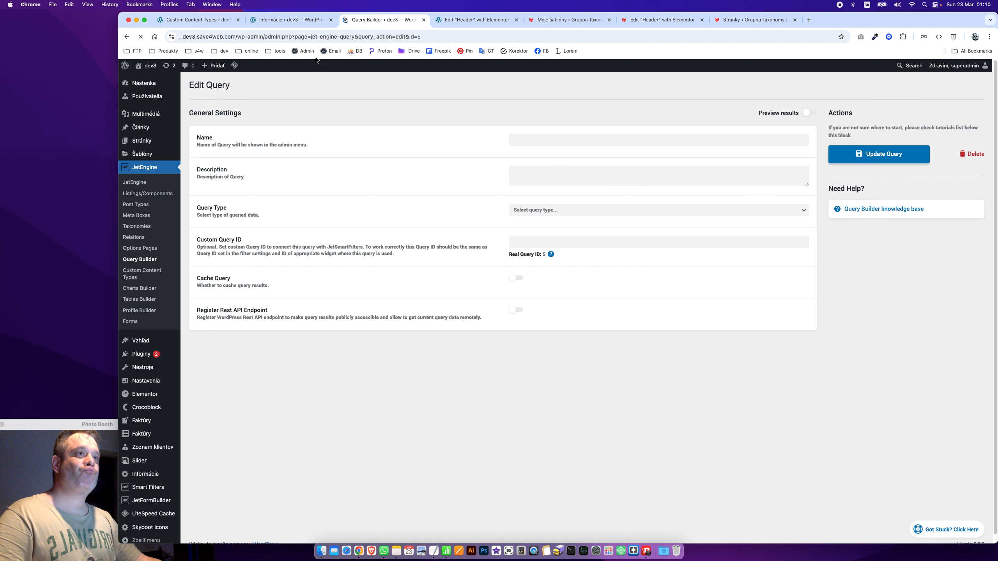
{"action": "left_click", "coordinate": [615, 144]}
{"action": "key", "text": "super+a"}
{"action": "type", "text": "Faktú"}
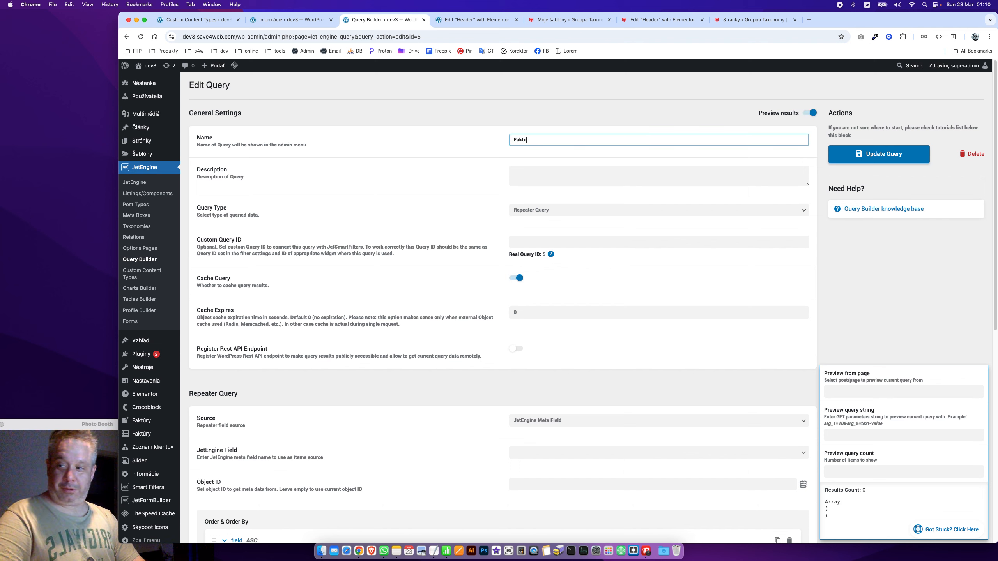
{"action": "type", "text": "ry Qu"}
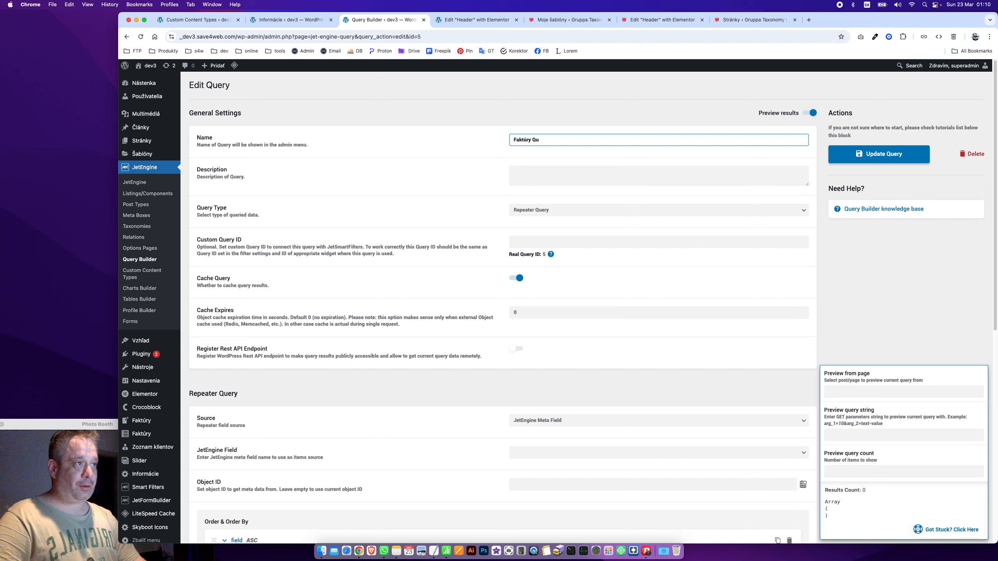
{"action": "type", "text": "rery"}
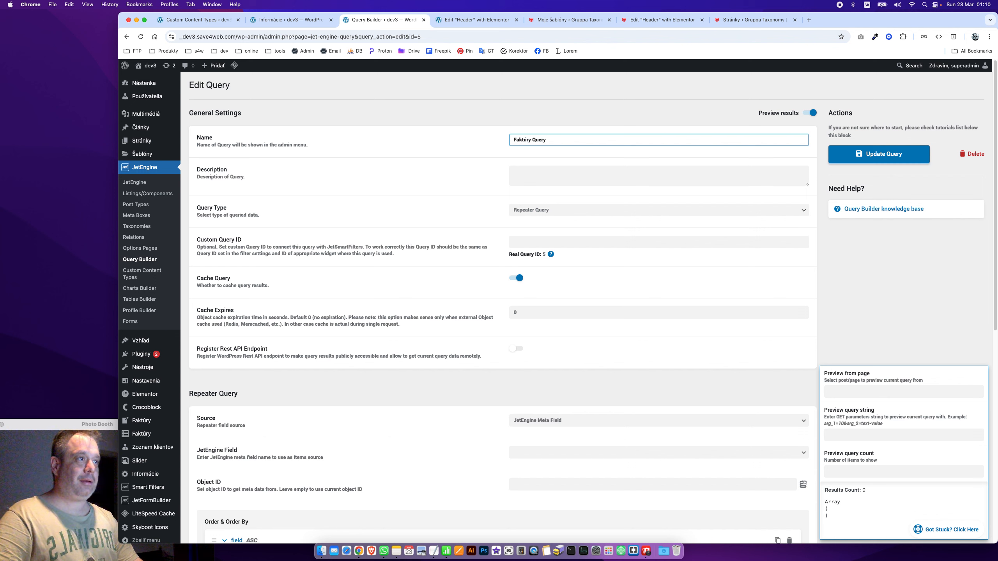
{"action": "key", "text": "Tab"}
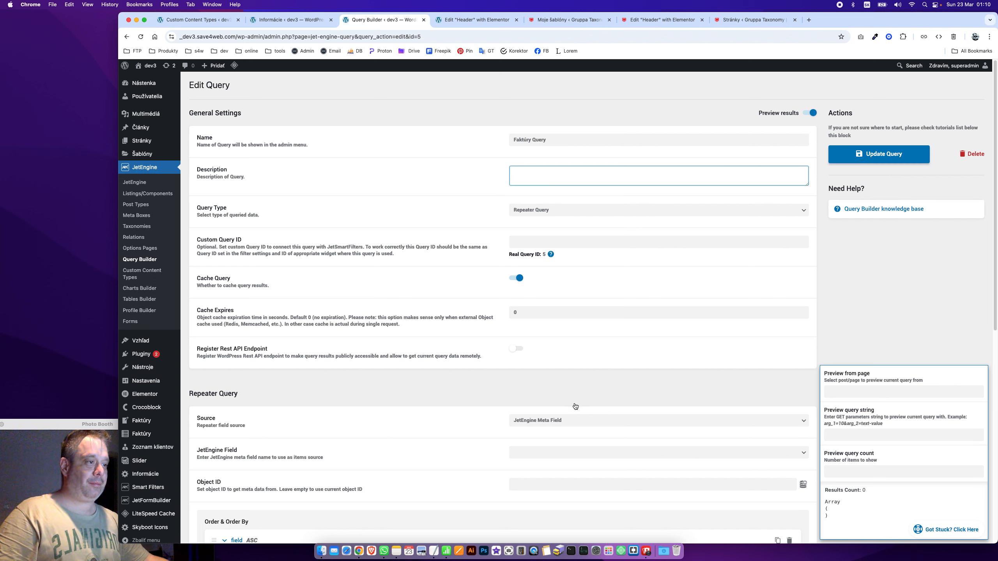
{"action": "left_click", "coordinate": [573, 220]}
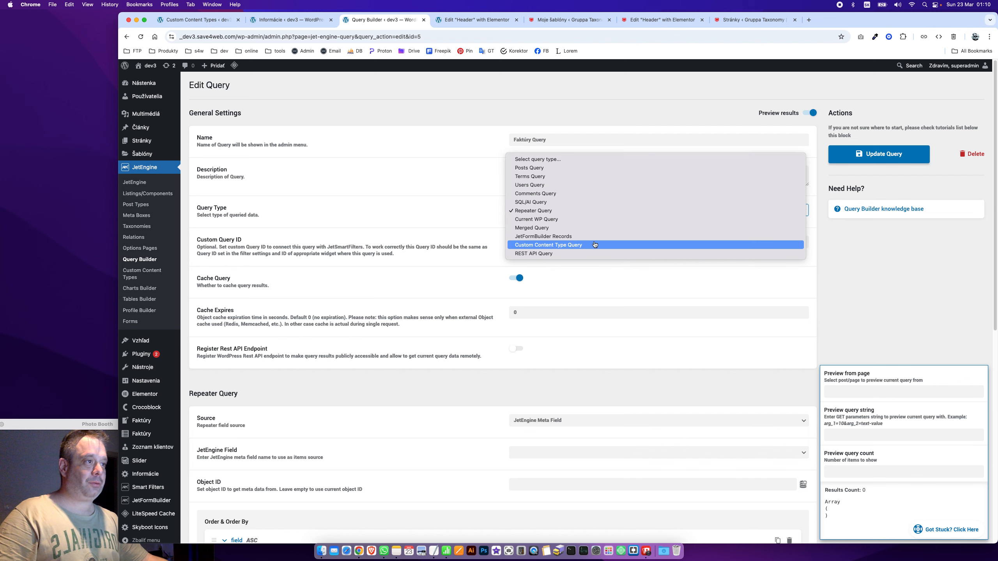
{"action": "left_click", "coordinate": [562, 245]}
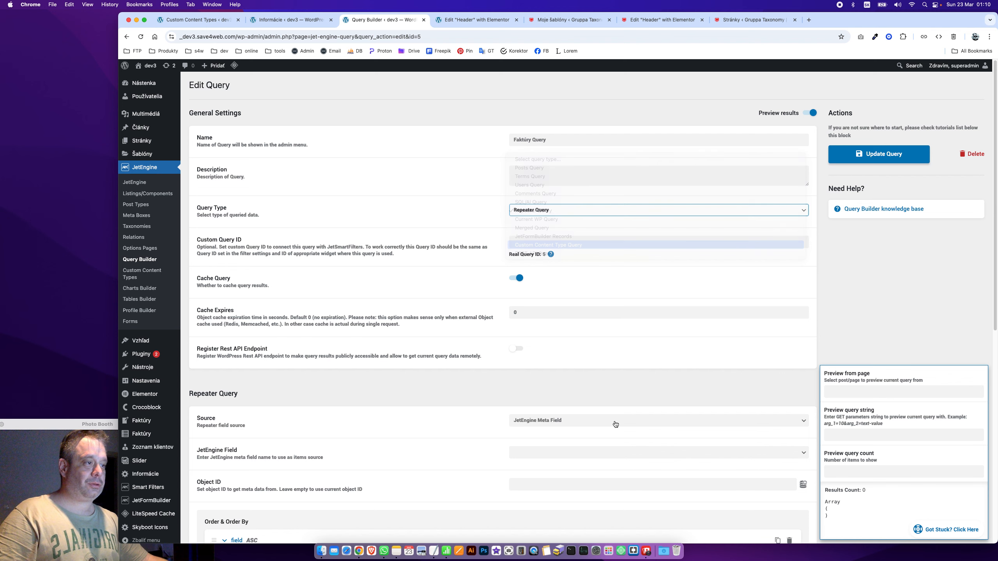
Source the query from the Faktúry content type, refresh the preview, and save it
{"action": "left_click", "coordinate": [546, 419]}
{"action": "left_click", "coordinate": [545, 428]}
{"action": "scroll", "coordinate": [652, 479], "scroll_direction": "down", "scroll_amount": 3}
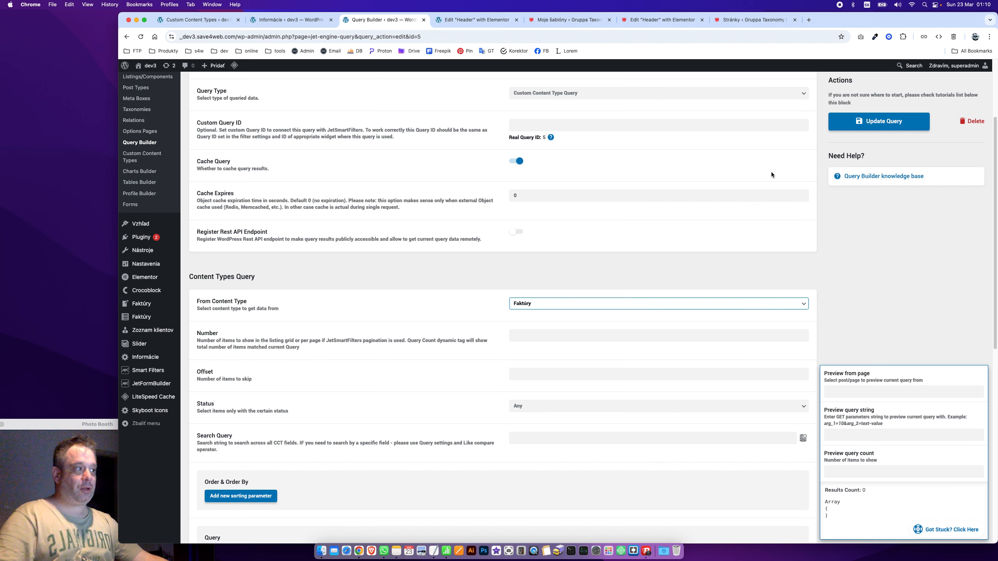
{"action": "scroll", "coordinate": [771, 174], "scroll_direction": "up", "scroll_amount": 3}
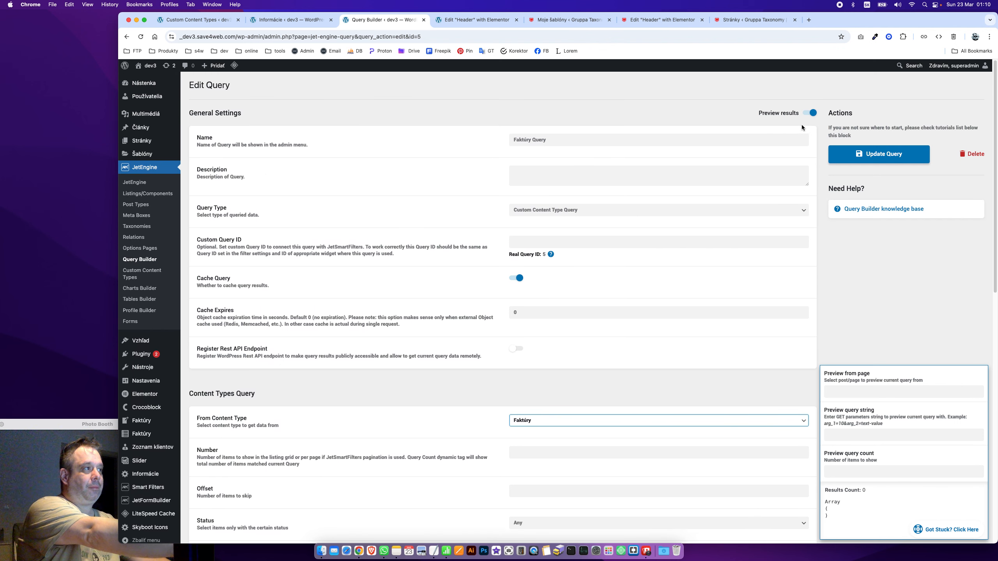
{"action": "left_click", "coordinate": [810, 113]}
{"action": "left_click", "coordinate": [810, 113]}
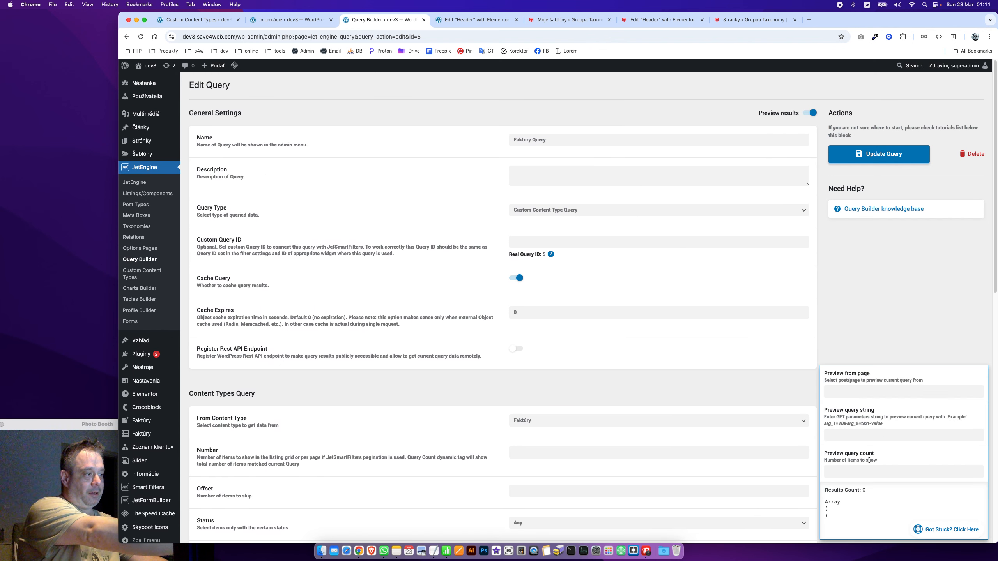
{"action": "left_click", "coordinate": [883, 156]}
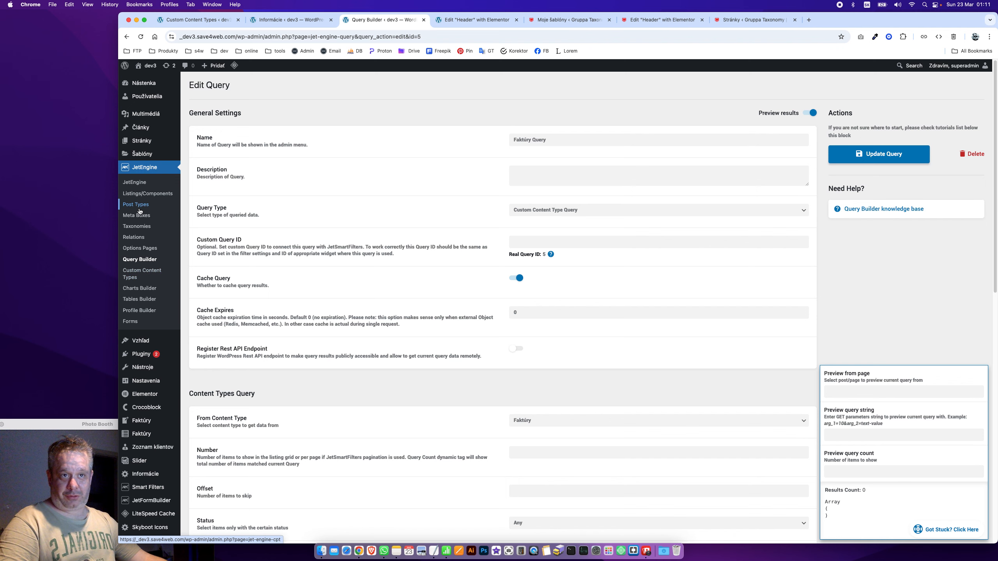
In the Faktúry content type, set the Klient field's options to come from Klienti Query
{"action": "left_click", "coordinate": [150, 261]}
{"action": "left_click", "coordinate": [142, 274]}
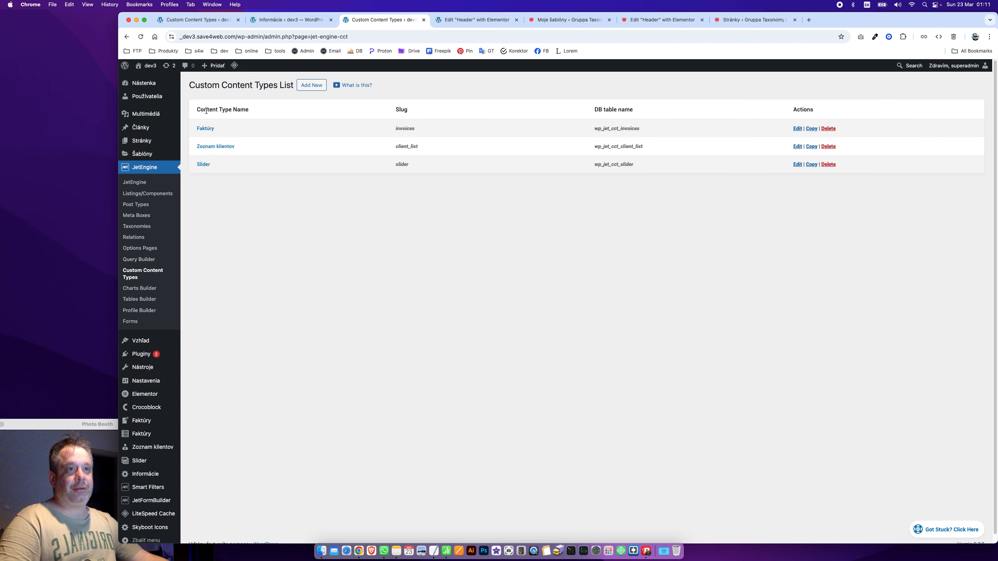
{"action": "left_click", "coordinate": [205, 128]}
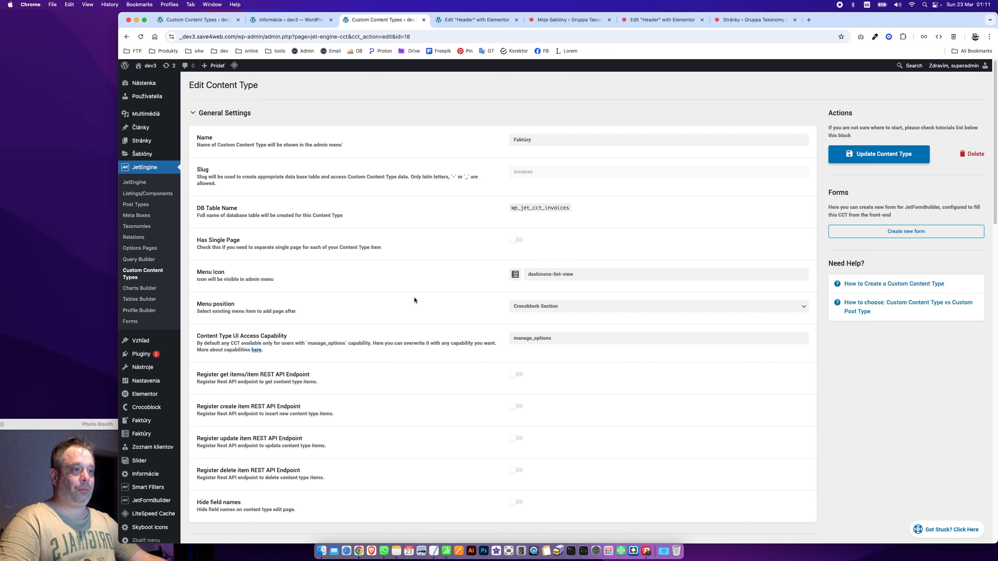
{"action": "left_click", "coordinate": [229, 114]}
{"action": "scroll", "coordinate": [285, 245], "scroll_direction": "down", "scroll_amount": 9}
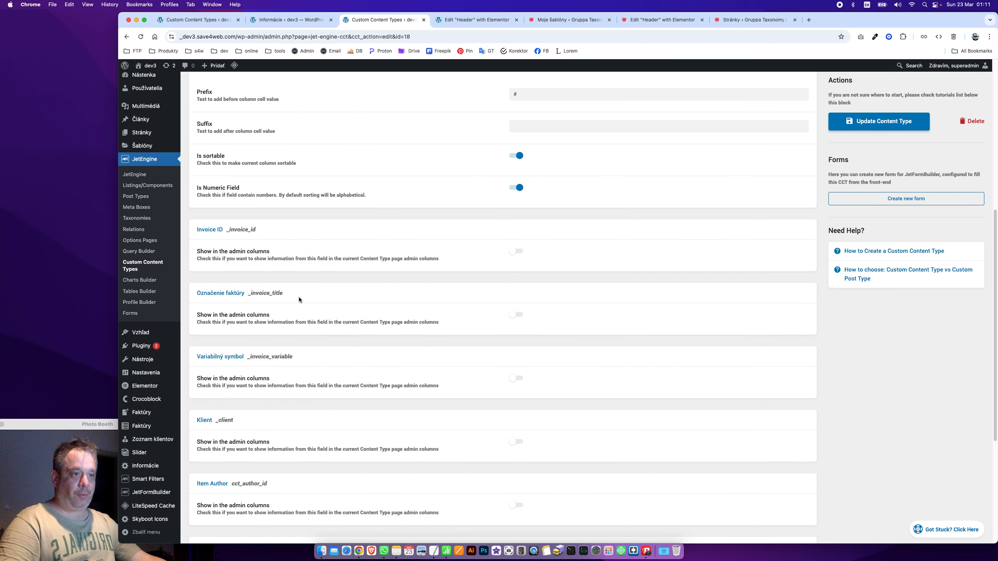
{"action": "scroll", "coordinate": [299, 296], "scroll_direction": "up", "scroll_amount": 8}
{"action": "left_click", "coordinate": [219, 243]}
{"action": "scroll", "coordinate": [501, 462], "scroll_direction": "down", "scroll_amount": 4}
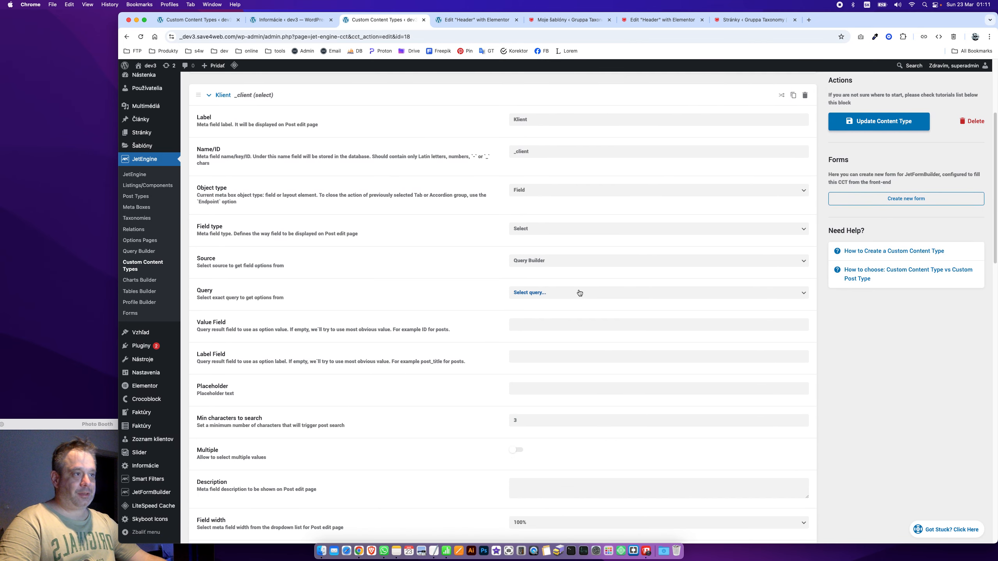
{"action": "left_click", "coordinate": [577, 293]}
{"action": "left_click", "coordinate": [577, 380]}
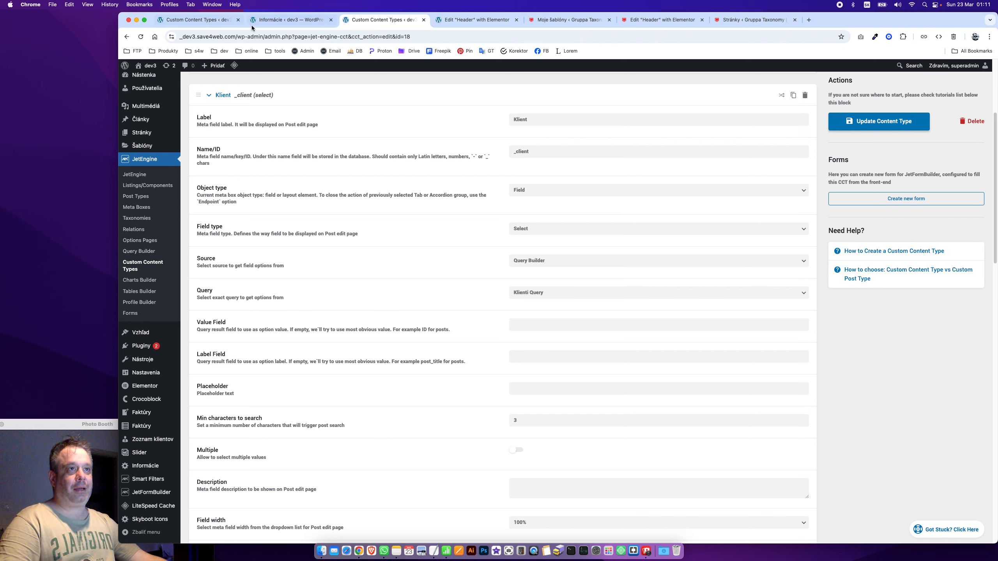
Enter _company_title as the Klient value field and paste the same into its label field
{"action": "left_click", "coordinate": [547, 329]}
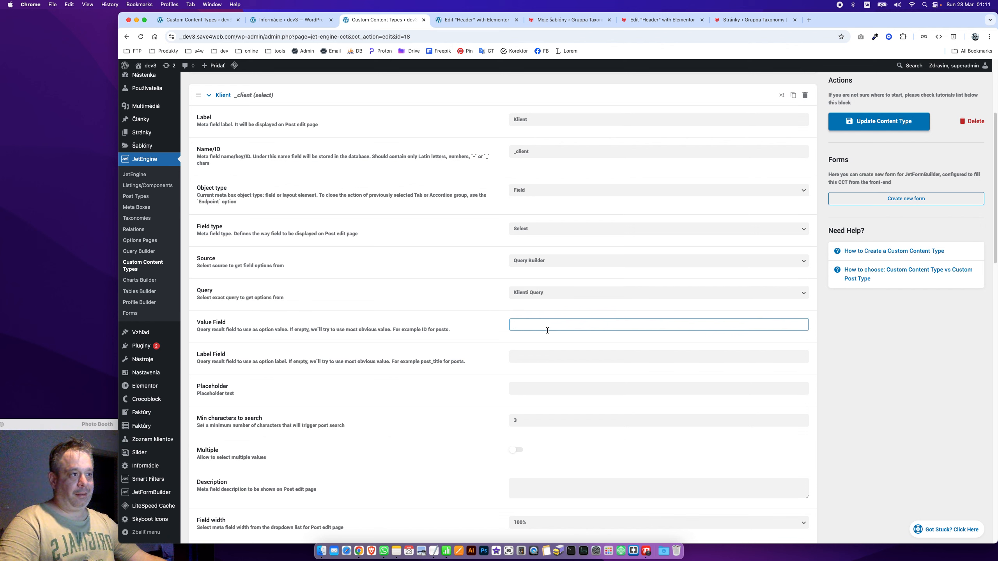
{"action": "type", "text": "_company"}
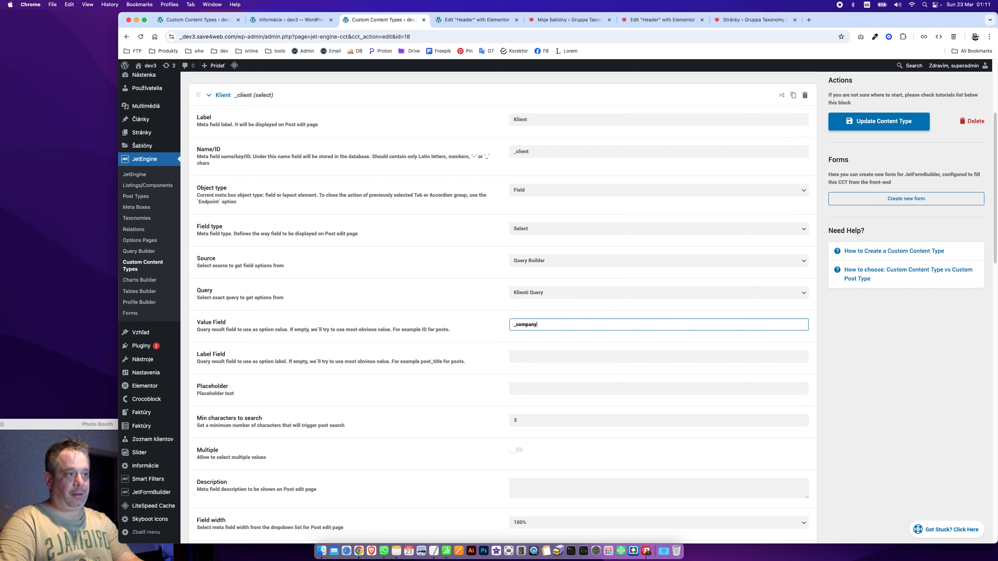
{"action": "type", "text": "_ti"}
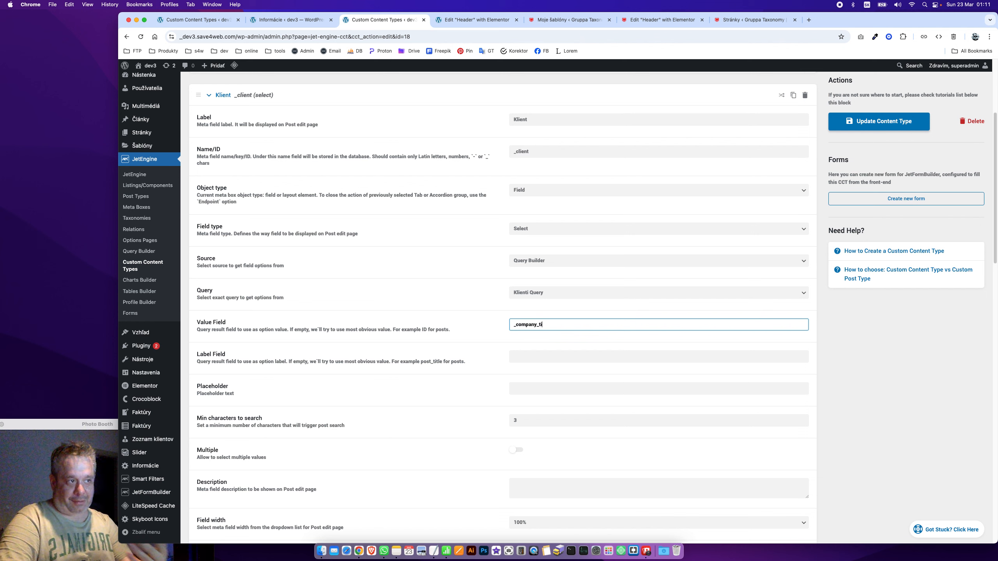
{"action": "type", "text": "tle"}
{"action": "key", "text": "super+a"}
{"action": "key", "text": "super+c"}
{"action": "left_click", "coordinate": [399, 265]}
{"action": "left_click", "coordinate": [526, 353]}
{"action": "key", "text": "super+v"}
{"action": "left_click", "coordinate": [429, 246]}
Save the content type and open the Faktúry invoices list in a new tab
{"action": "left_click", "coordinate": [913, 130]}
{"action": "scroll", "coordinate": [247, 147], "scroll_direction": "up", "scroll_amount": 5}
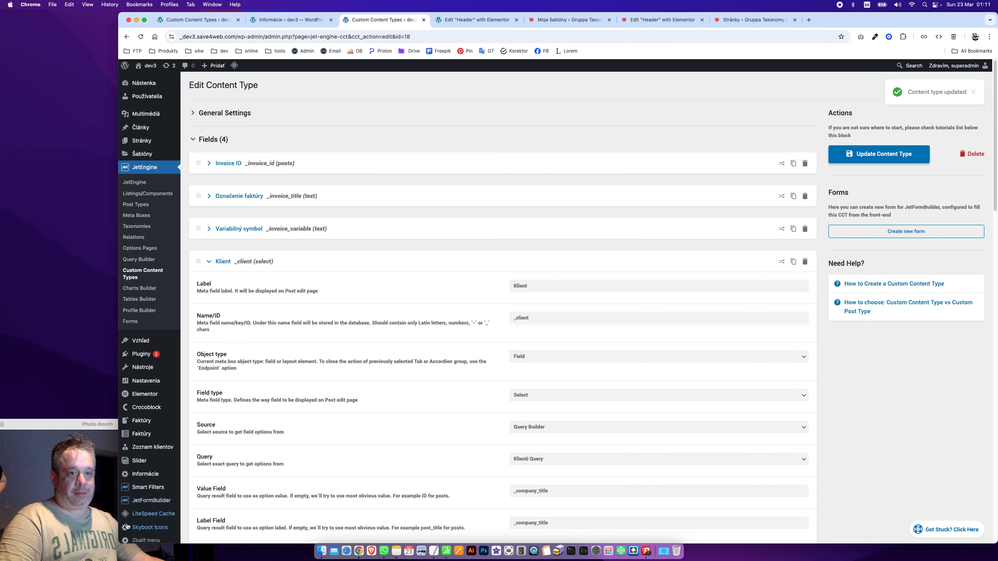
{"action": "left_click", "coordinate": [154, 438], "text": "super"}
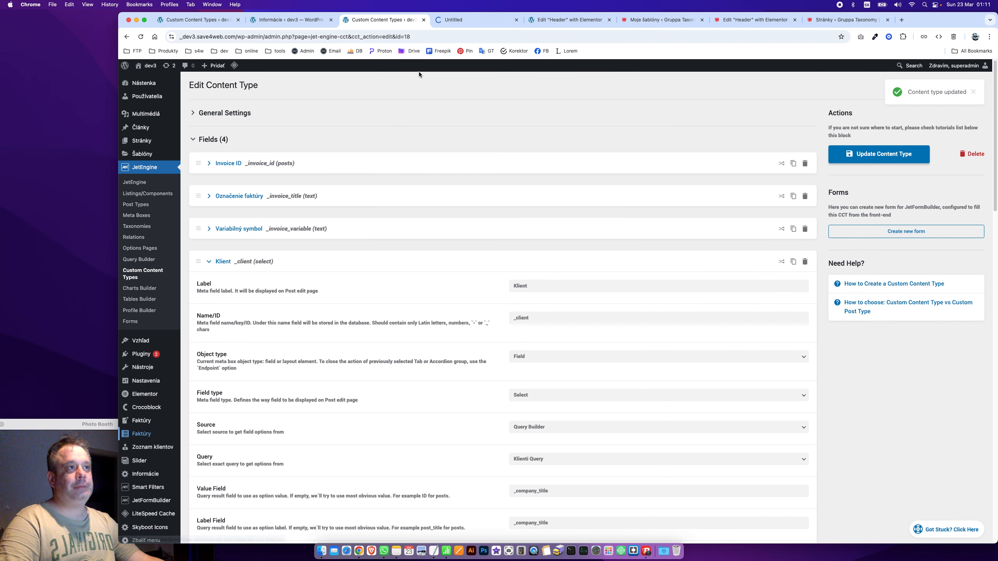
Add a new Faktúry invoice, check the Klient dropdown's choices, then go back to the content type editor
{"action": "left_click", "coordinate": [450, 20]}
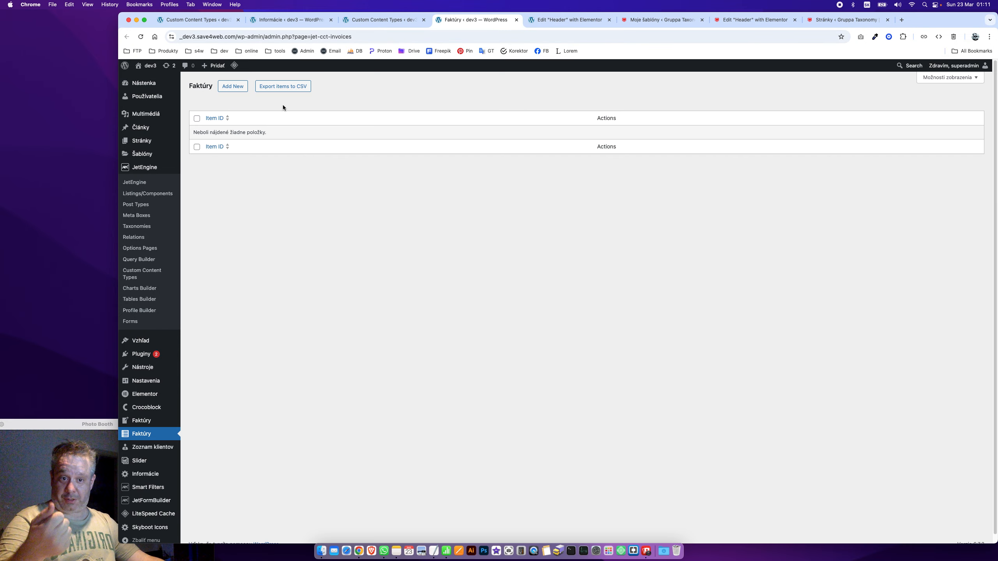
{"action": "left_click", "coordinate": [228, 89]}
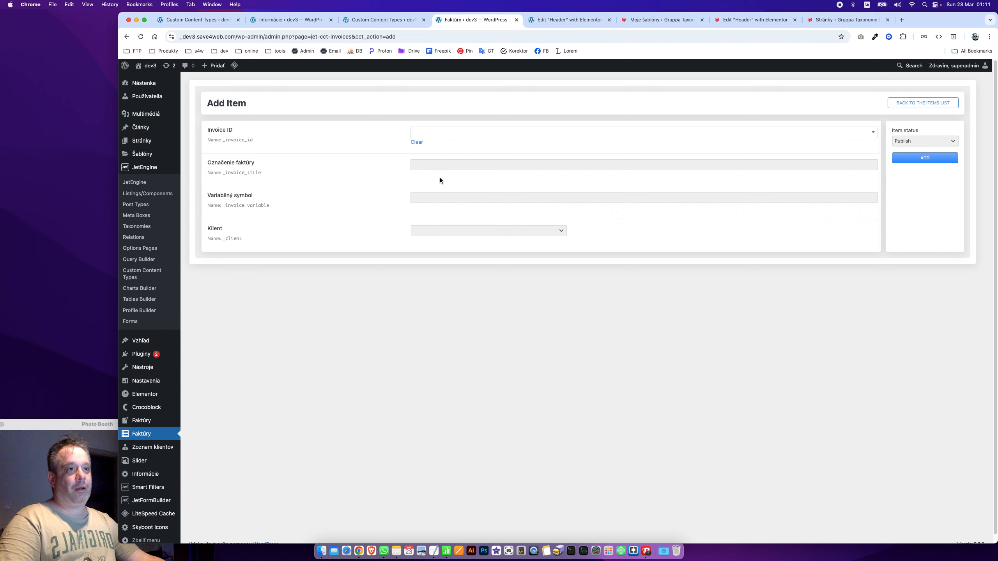
{"action": "left_click", "coordinate": [442, 235]}
{"action": "left_click", "coordinate": [441, 235]}
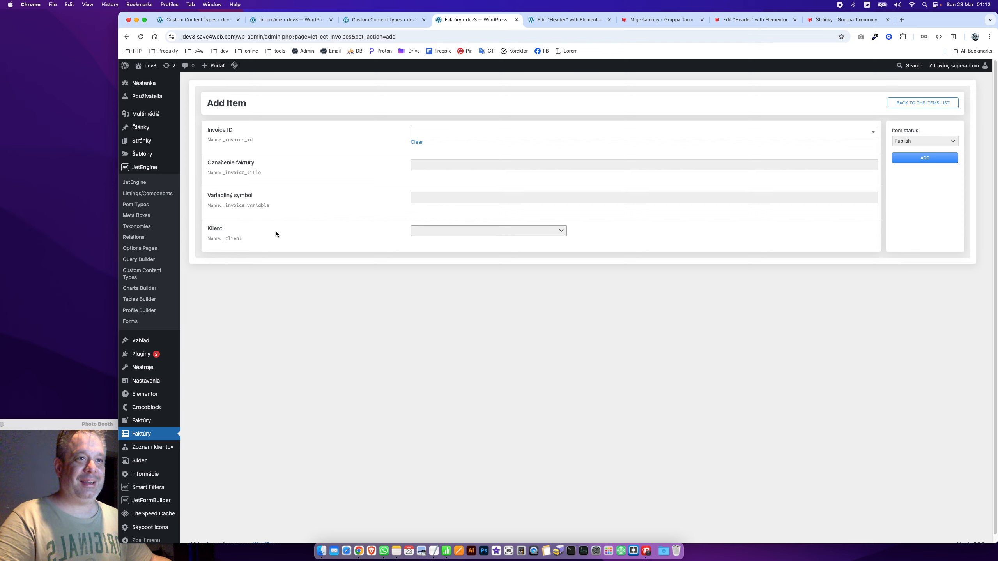
{"action": "left_click", "coordinate": [369, 20]}
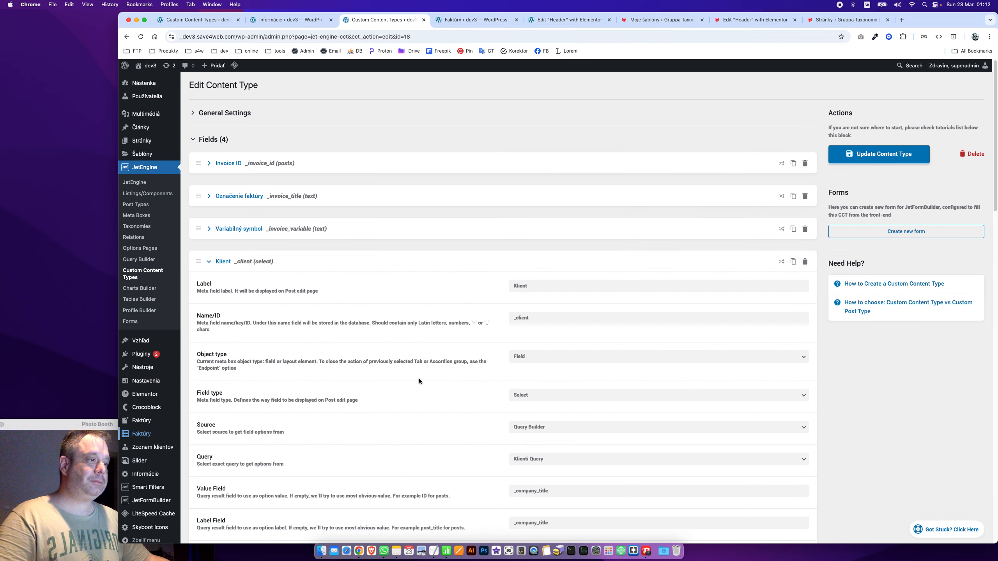
Enter 'Vybrať ...' as the Klient placeholder and save the content type
{"action": "scroll", "coordinate": [418, 380], "scroll_direction": "down", "scroll_amount": 5}
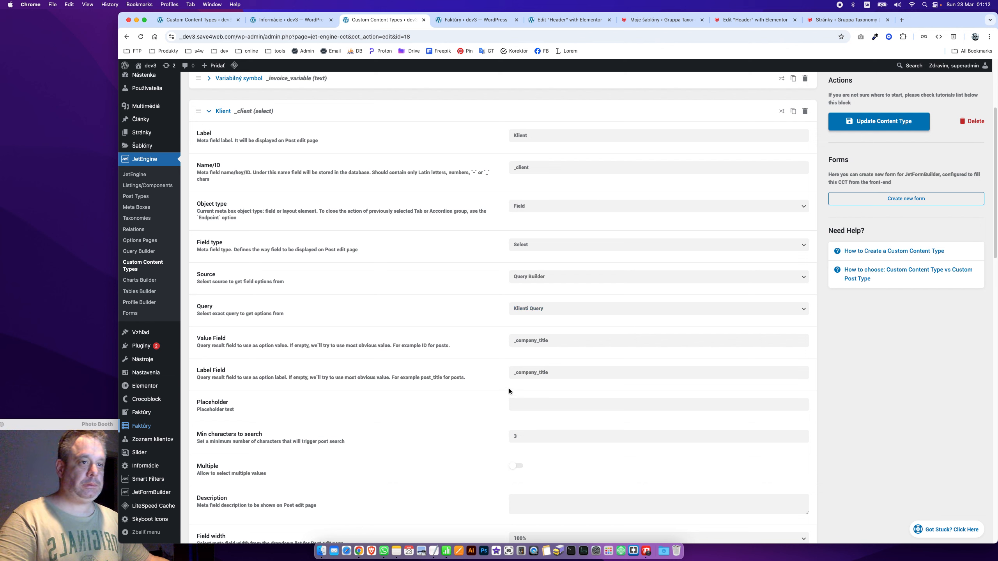
{"action": "left_click", "coordinate": [532, 403]}
{"action": "type", "text": "V"}
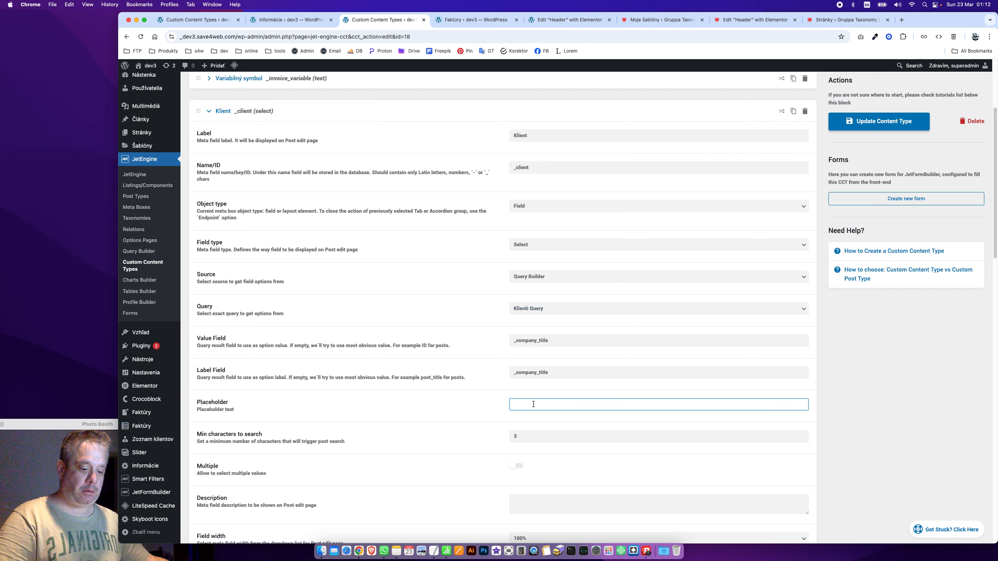
{"action": "type", "text": "ybrať"}
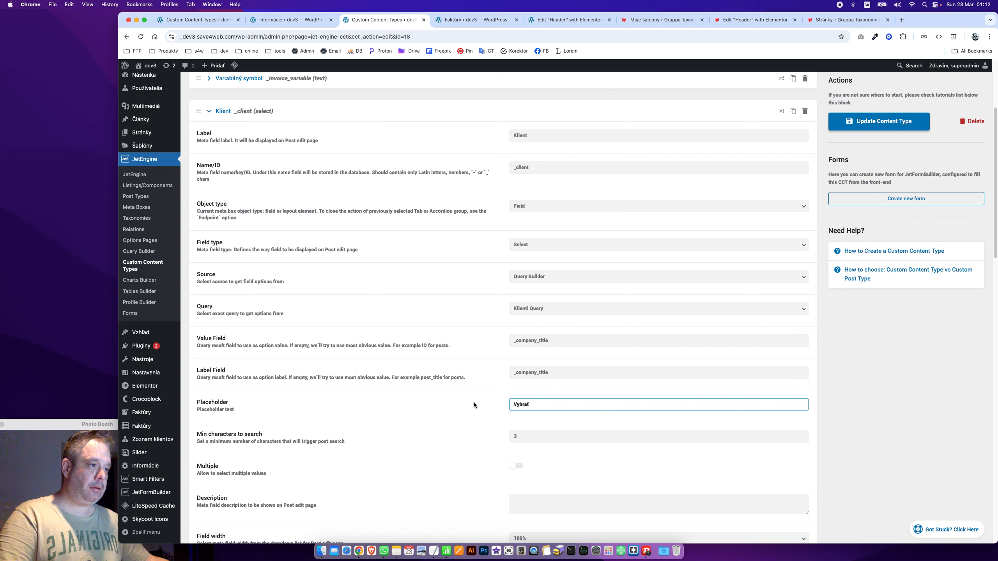
{"action": "type", "text": " ..."}
{"action": "left_click", "coordinate": [892, 123]}
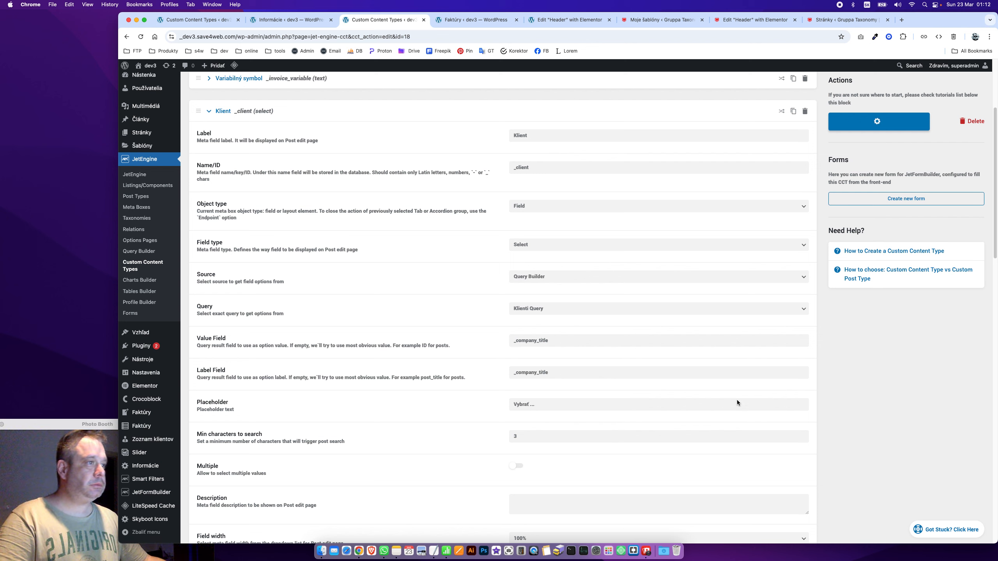
Try Faktúry Query as the Klient source, then switch it back to Klienti Query
{"action": "left_click", "coordinate": [566, 309]}
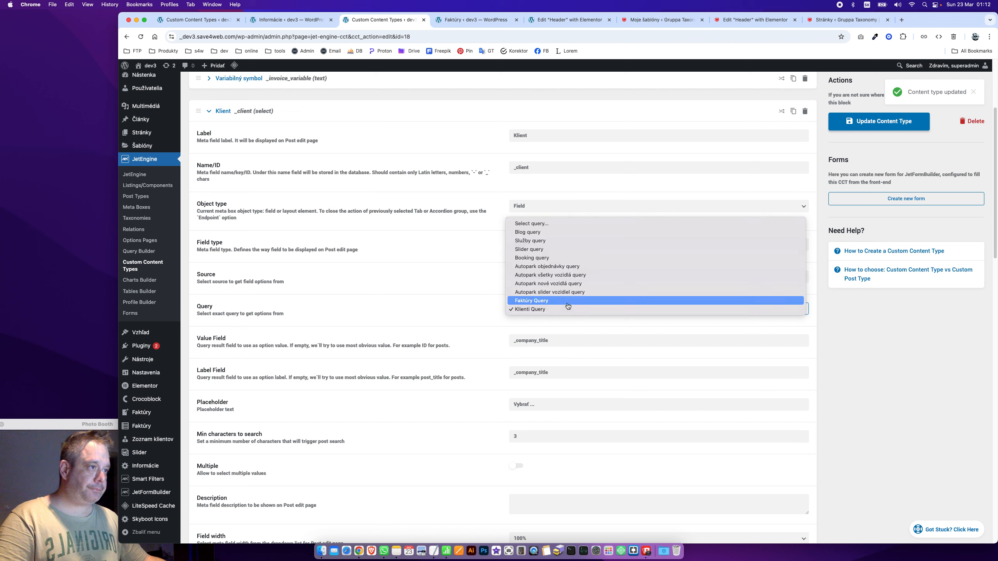
{"action": "left_click", "coordinate": [568, 300]}
{"action": "left_click", "coordinate": [566, 309]}
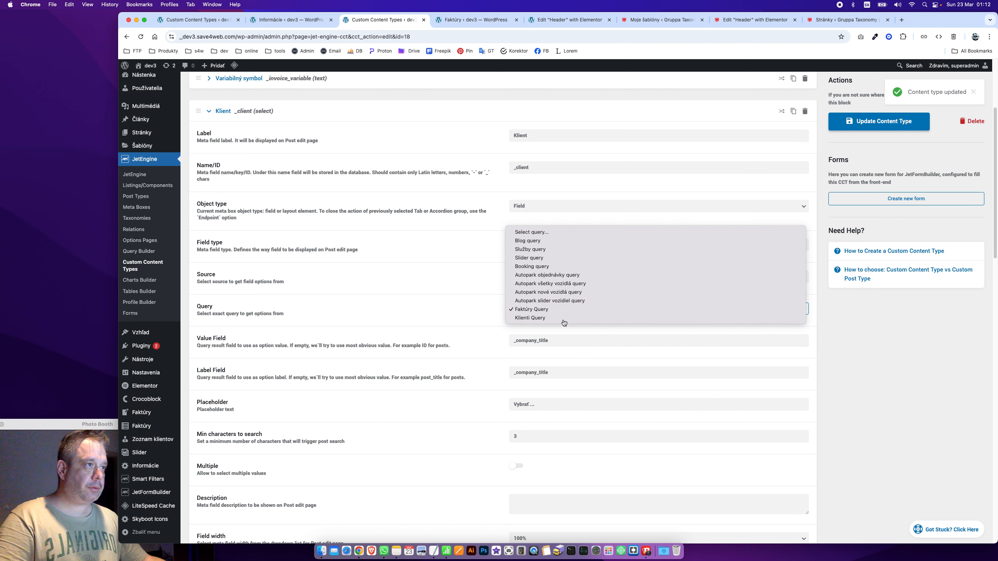
{"action": "left_click", "coordinate": [562, 318]}
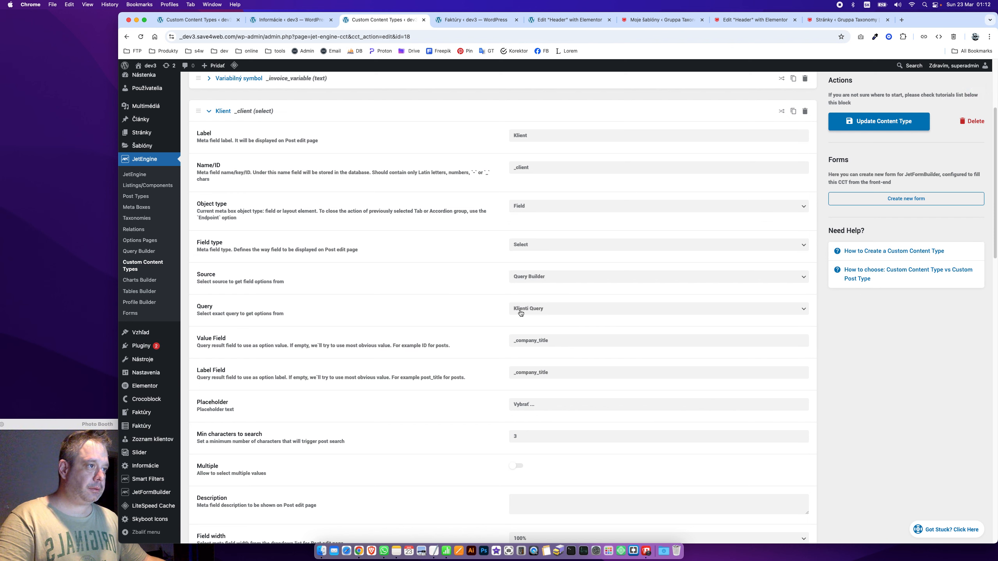
{"action": "left_click", "coordinate": [581, 344]}
Check in Zoznam klientov that the Spoločnosť field ID is _comapny_title, then return to the invoice form
{"action": "left_click", "coordinate": [401, 292]}
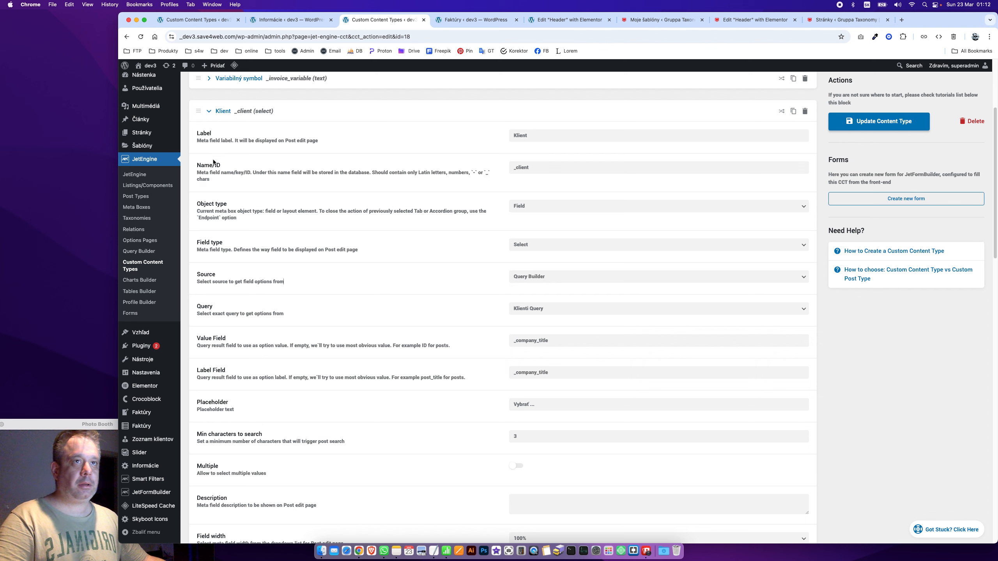
{"action": "left_click", "coordinate": [138, 271], "text": "super"}
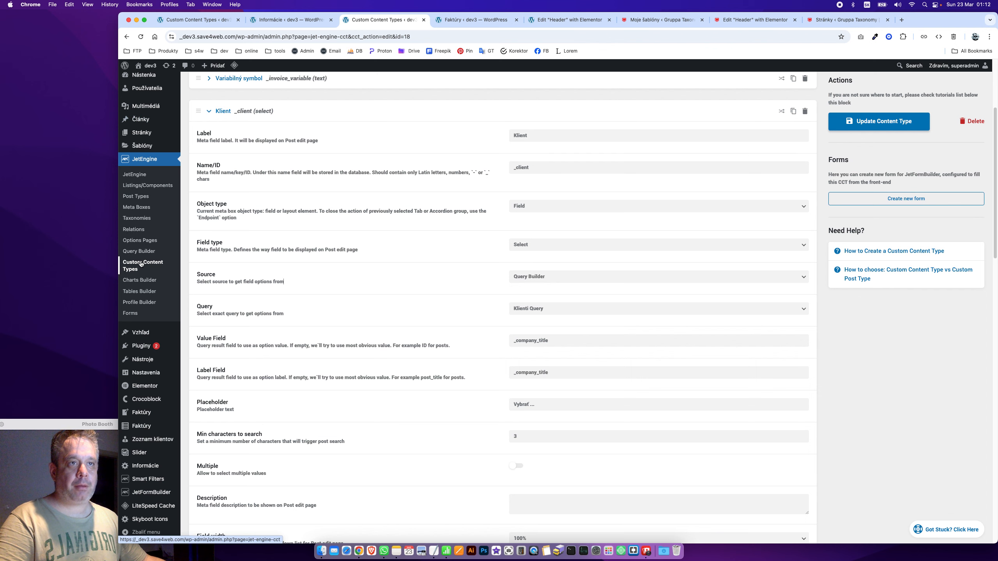
{"action": "left_click", "coordinate": [517, 22]}
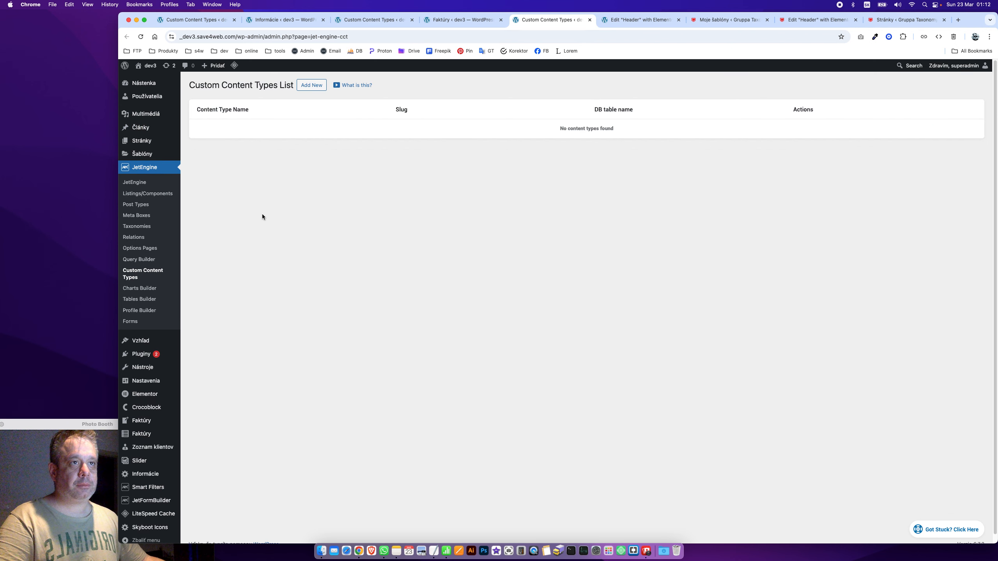
{"action": "left_click", "coordinate": [201, 147]}
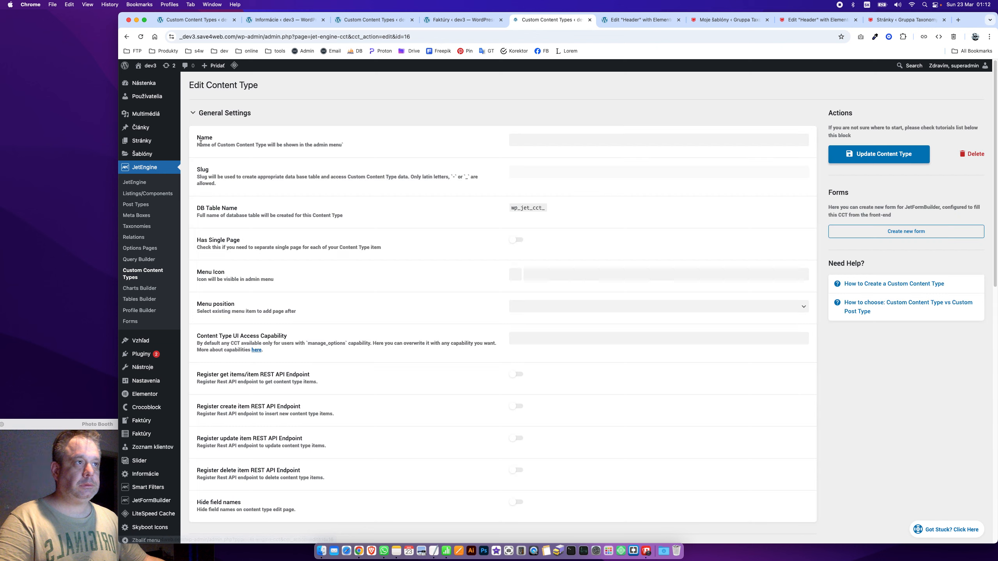
{"action": "left_click", "coordinate": [218, 114]}
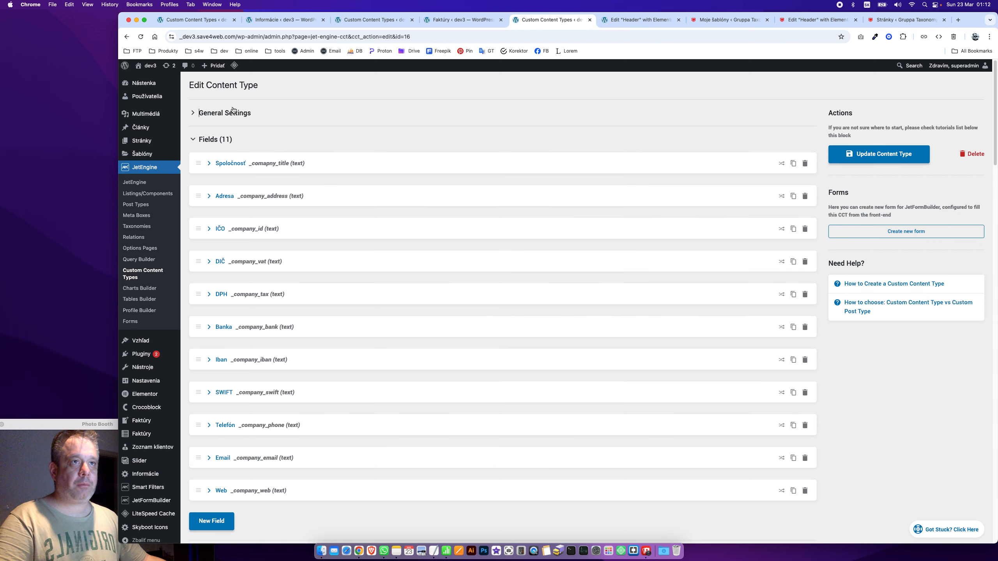
{"action": "left_click", "coordinate": [262, 162]}
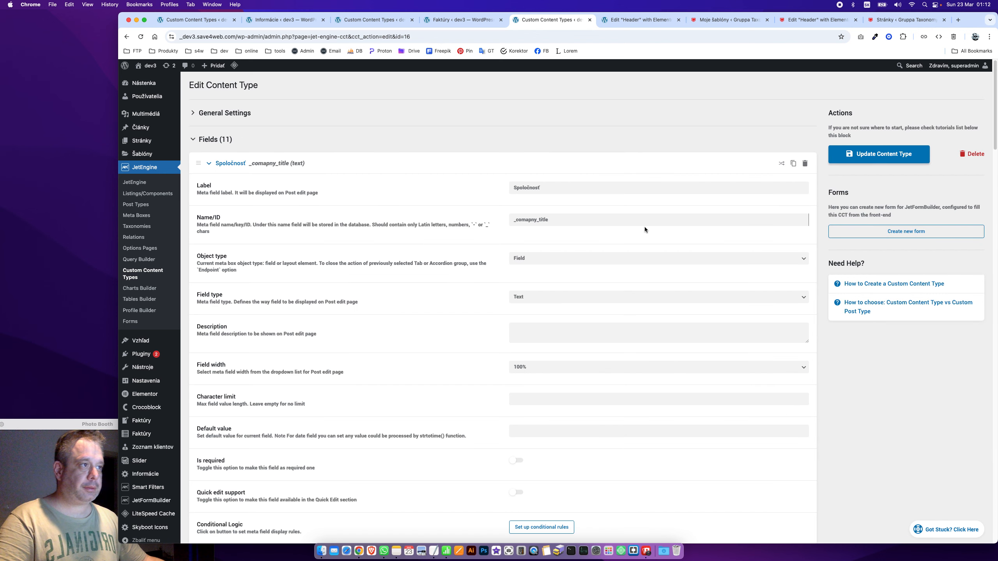
{"action": "double_click", "coordinate": [637, 221]}
{"action": "left_click", "coordinate": [444, 18]}
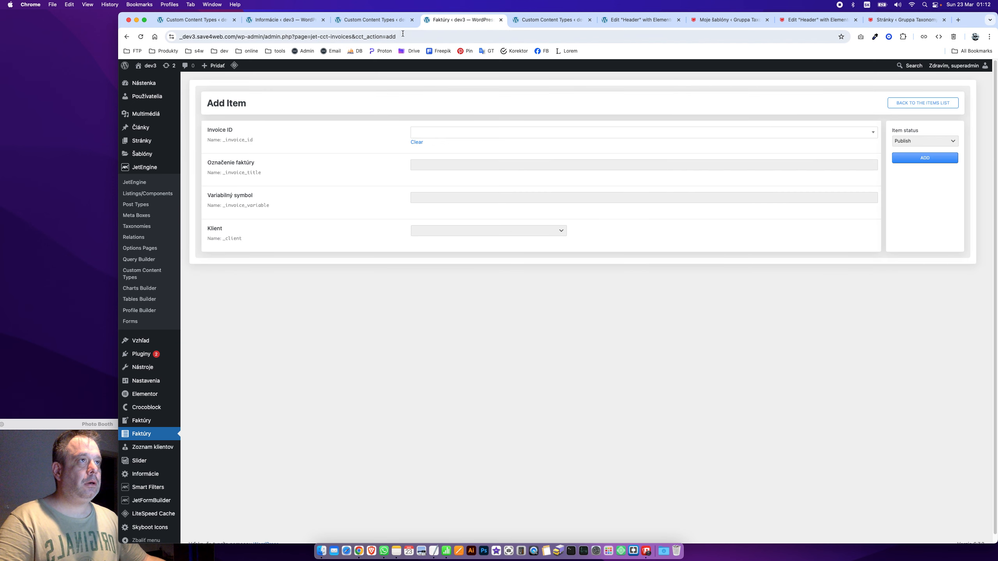
Check the Klient dropdown choices on the new invoice form
{"action": "left_click", "coordinate": [455, 233]}
{"action": "left_click", "coordinate": [454, 235]}
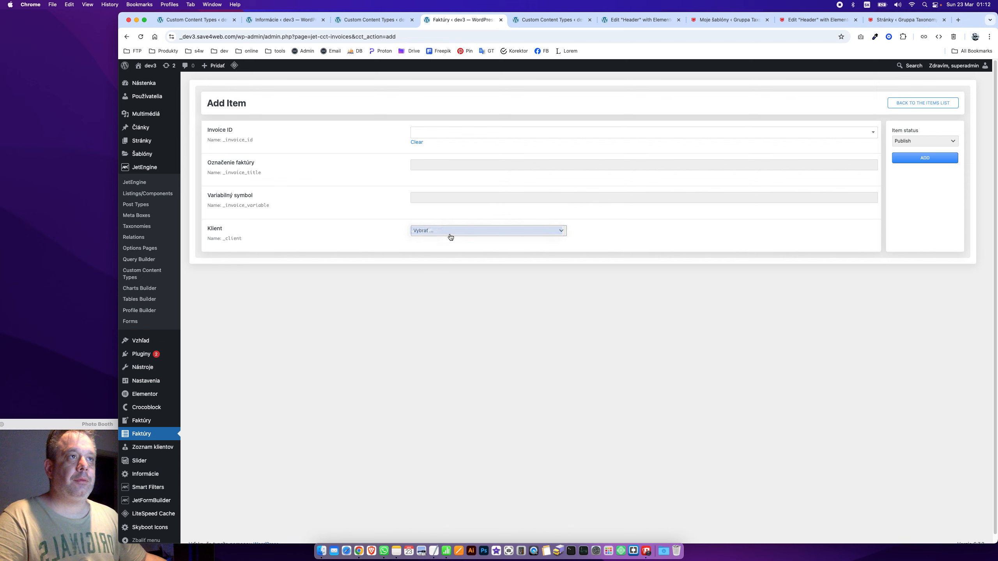
{"action": "left_click", "coordinate": [451, 237]}
{"action": "left_click", "coordinate": [374, 25]}
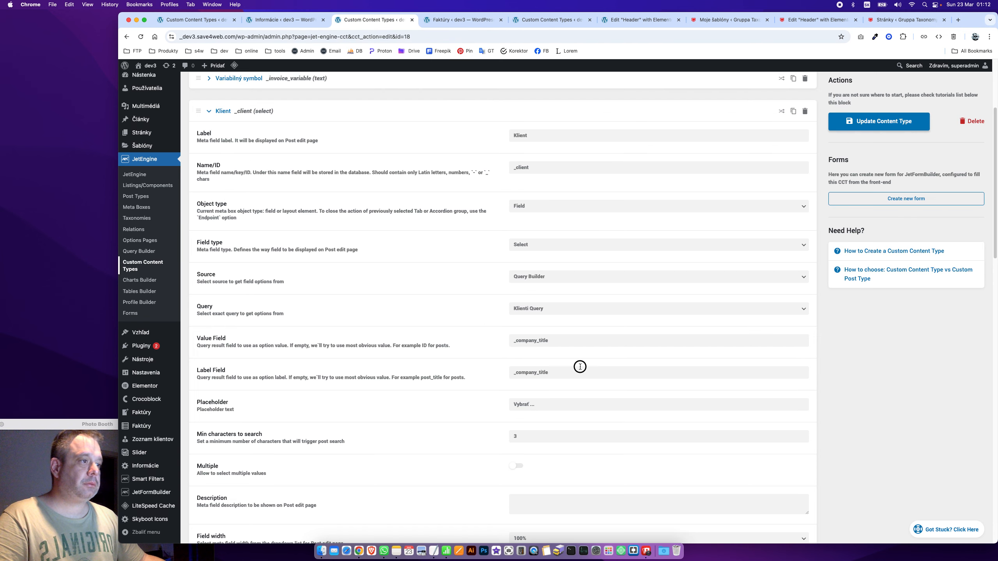
Clear the Klient field's label setting and save the content type
{"action": "left_click", "coordinate": [577, 374]}
{"action": "key", "text": "super+a"}
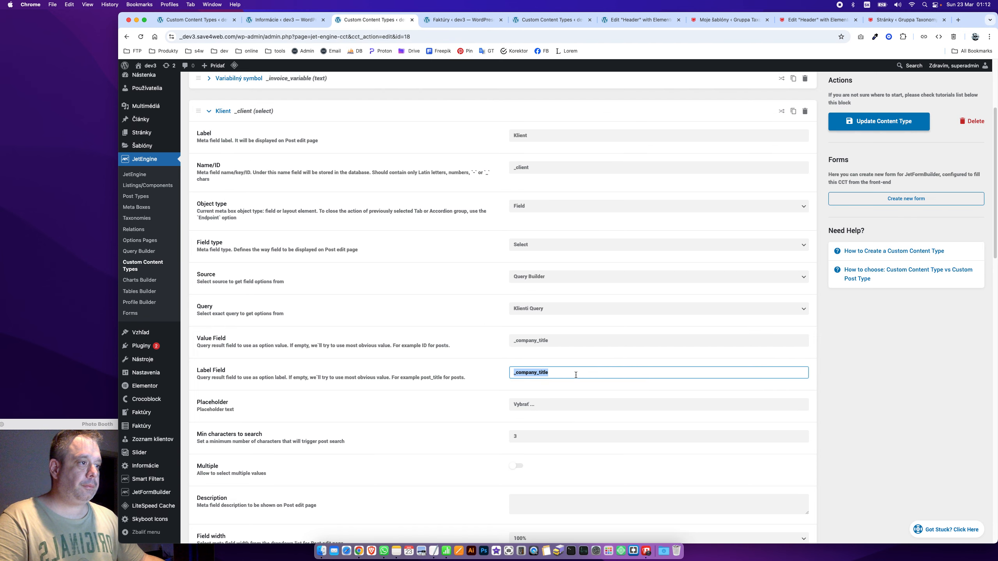
{"action": "key", "text": "BackSpace"}
{"action": "left_click", "coordinate": [393, 304]}
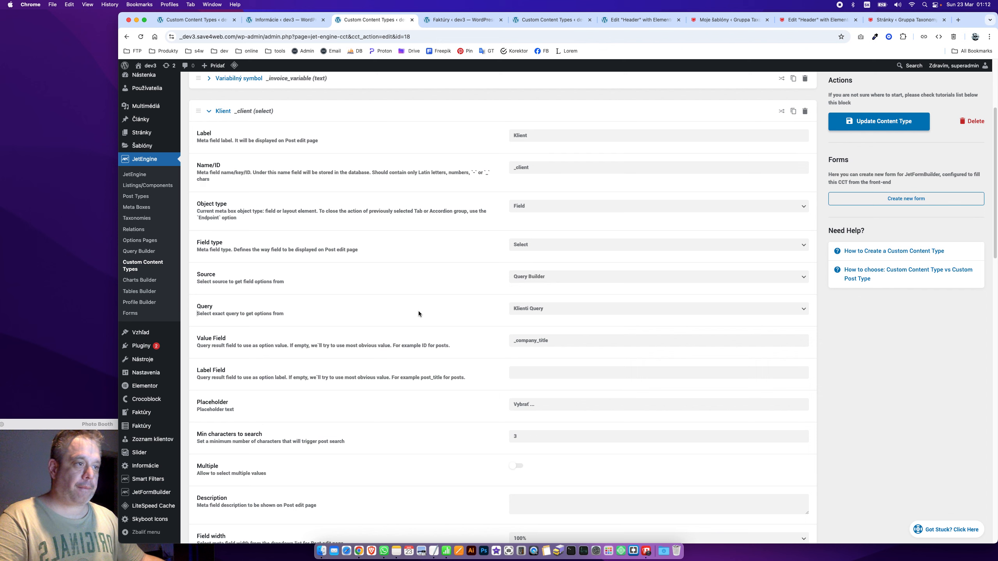
{"action": "left_click", "coordinate": [879, 121]}
Retest the Klient choices on the new invoice form
{"action": "left_click", "coordinate": [271, 24]}
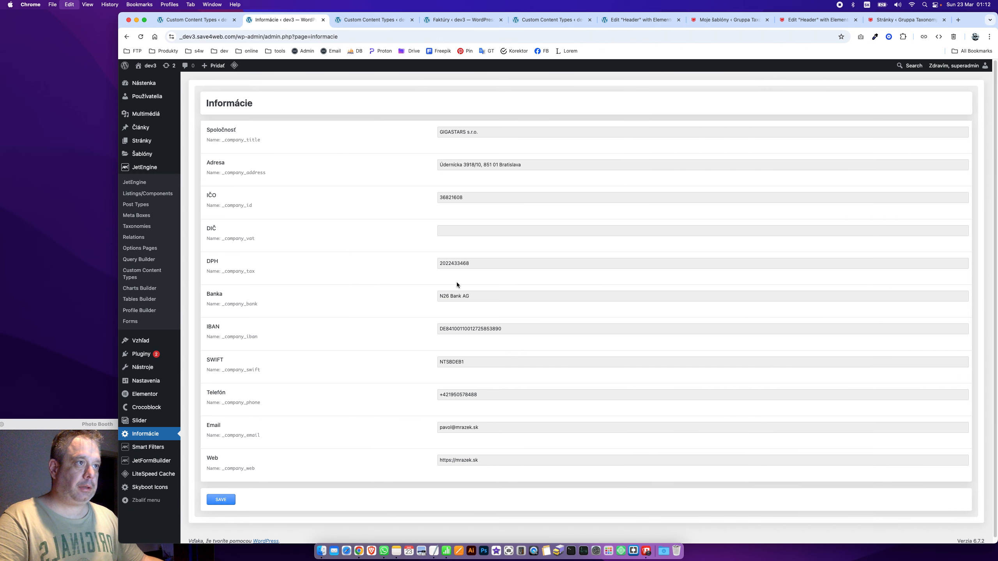
{"action": "key", "text": "super+f"}
{"action": "left_click", "coordinate": [444, 22]}
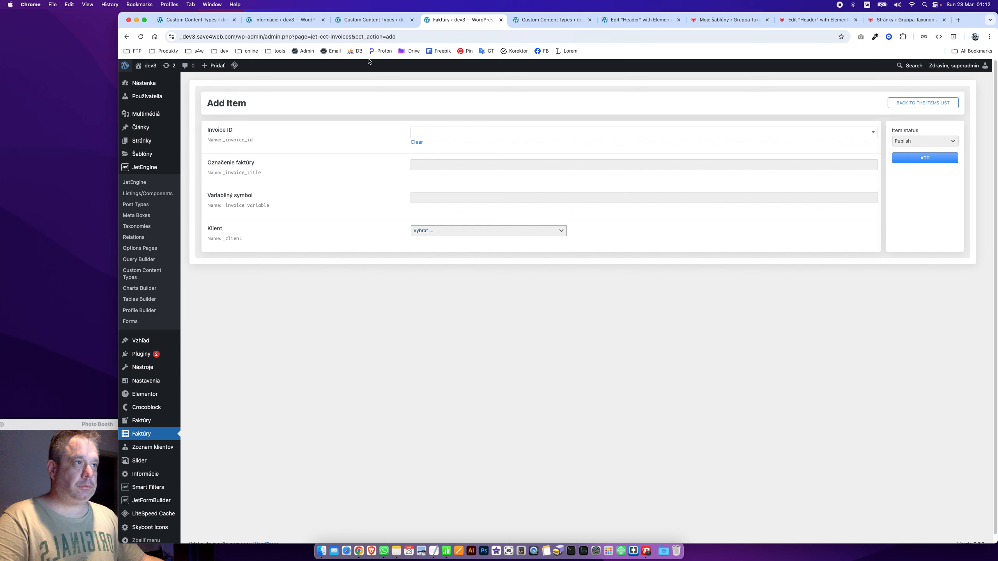
{"action": "left_click", "coordinate": [472, 231]}
{"action": "left_click", "coordinate": [471, 234]}
Open the Query Builder list of queries in the client content type's tab
{"action": "left_click", "coordinate": [383, 21]}
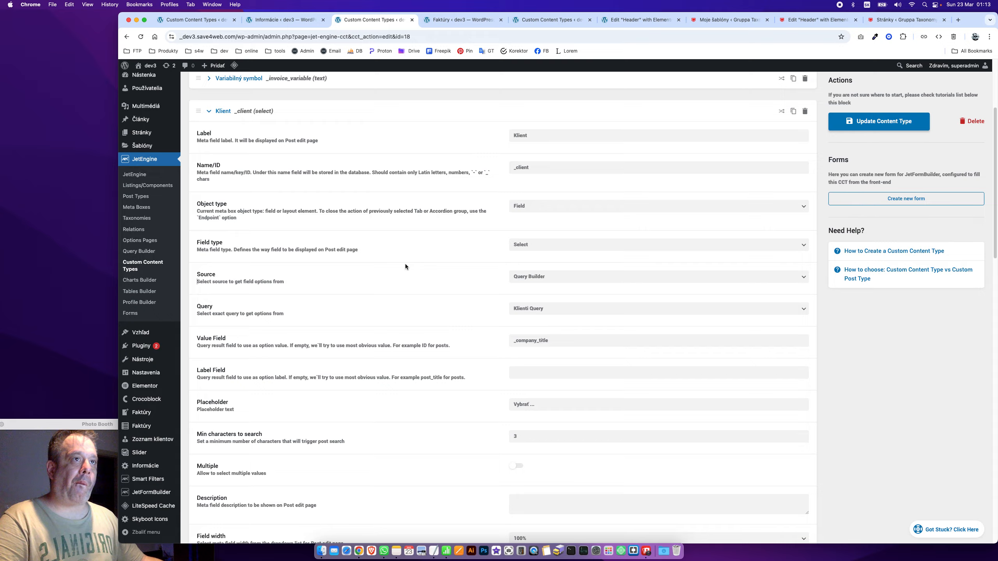
{"action": "scroll", "coordinate": [406, 267], "scroll_direction": "up", "scroll_amount": 4}
{"action": "left_click", "coordinate": [461, 19]}
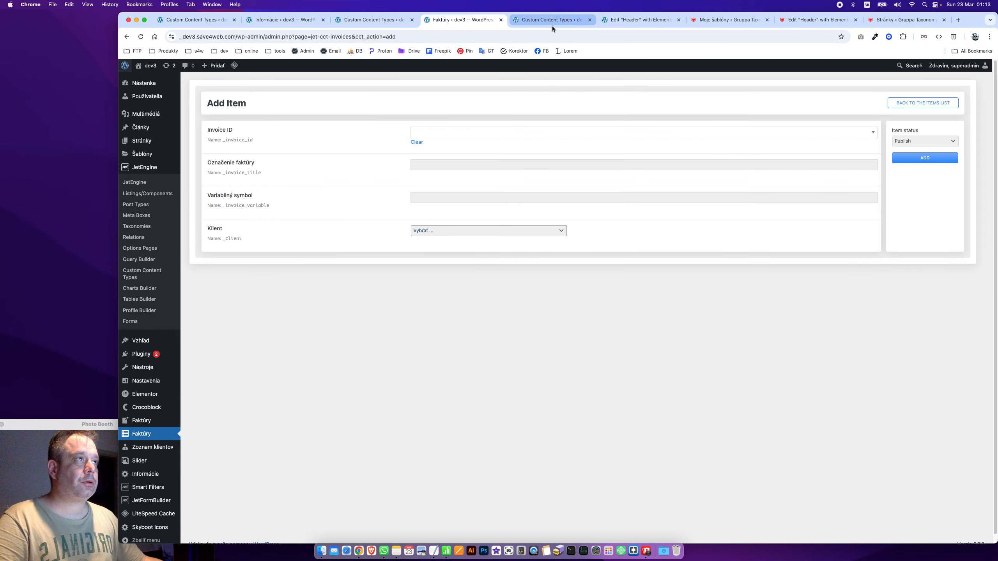
{"action": "left_click", "coordinate": [551, 20]}
{"action": "left_click_drag", "start_coordinate": [139, 288], "coordinate": [144, 263]}
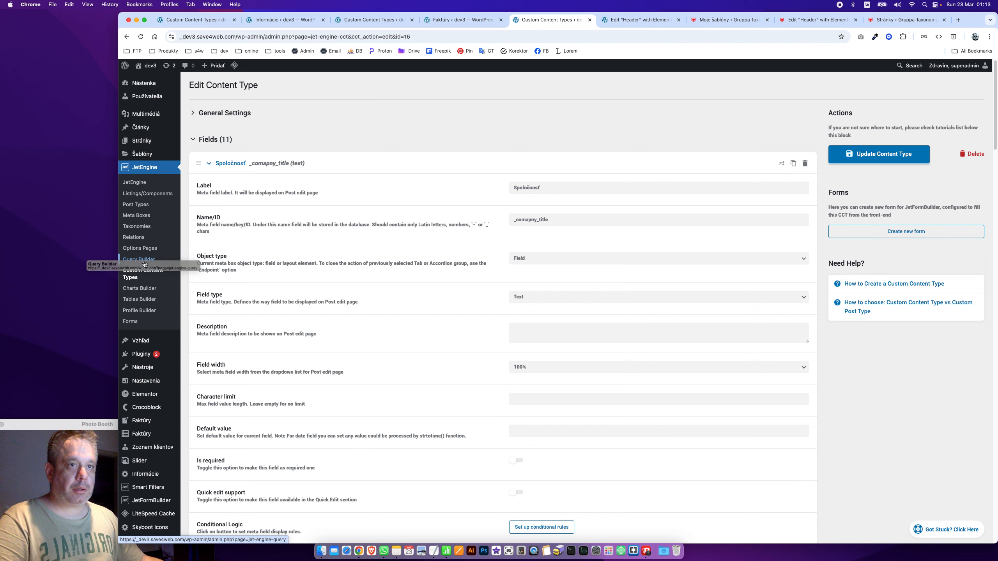
{"action": "left_click", "coordinate": [144, 262]}
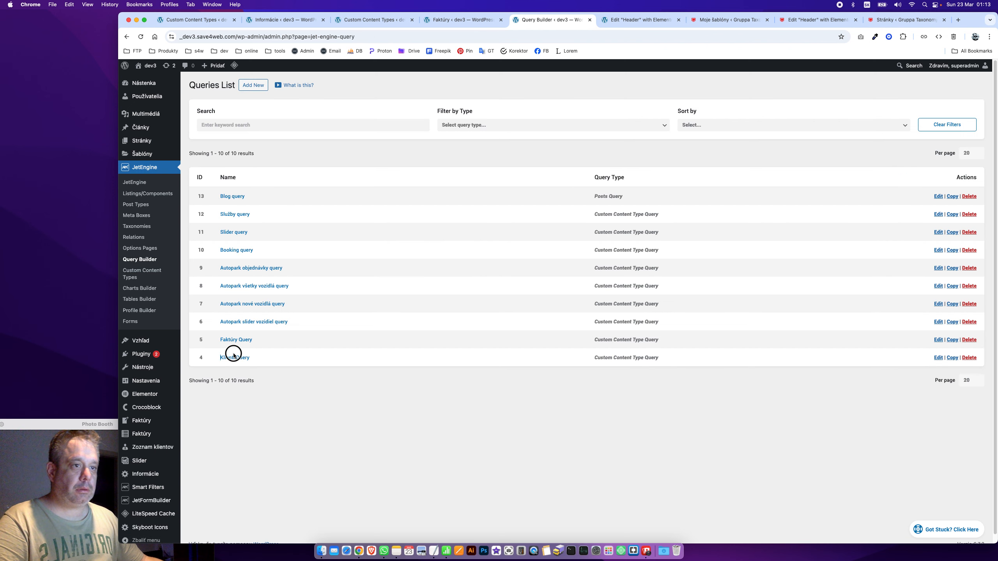
Edit Klienti Query with preview on and copy the _ID and _comapny_title field names
{"action": "left_click", "coordinate": [234, 356]}
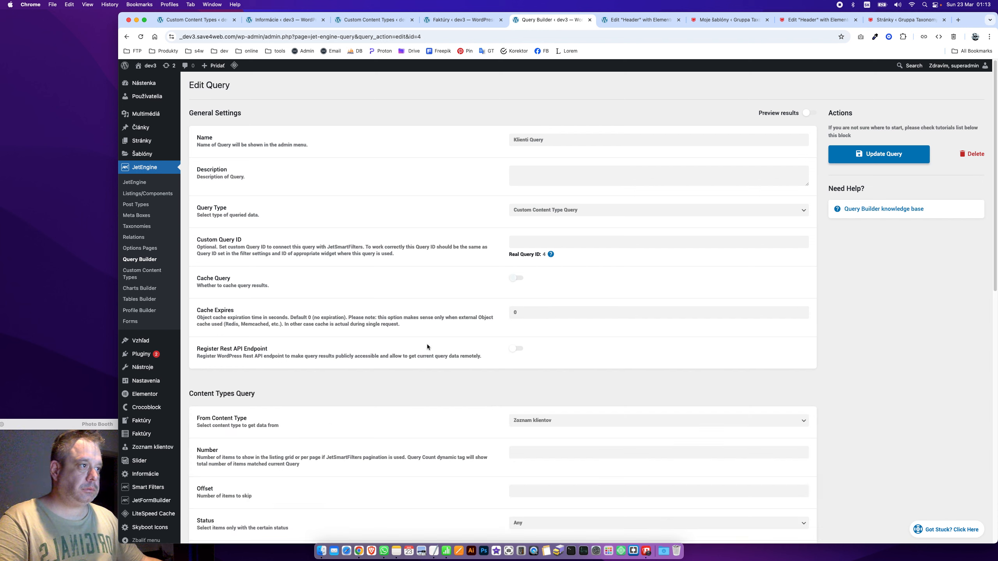
{"action": "scroll", "coordinate": [483, 262], "scroll_direction": "down", "scroll_amount": 2}
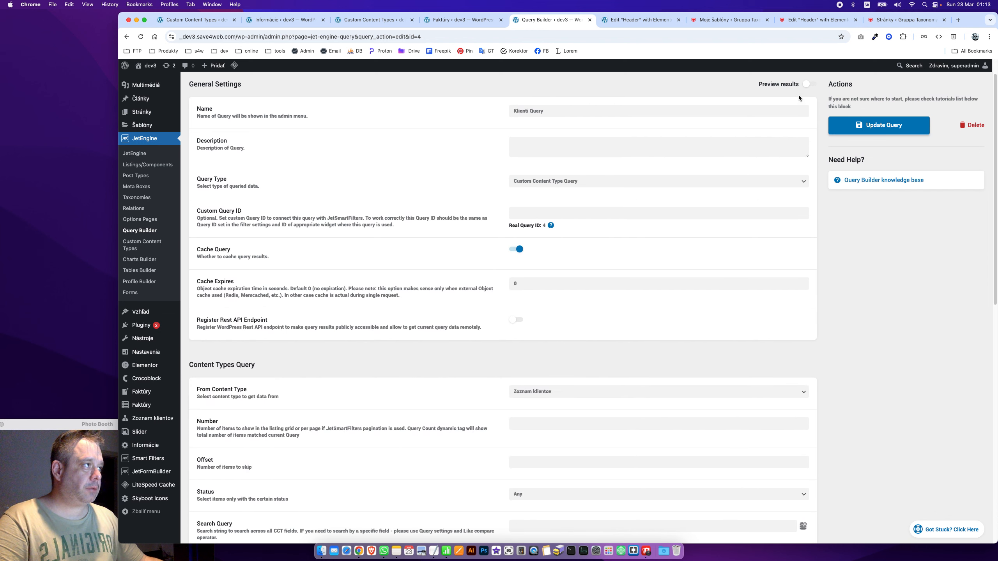
{"action": "left_click", "coordinate": [809, 83]}
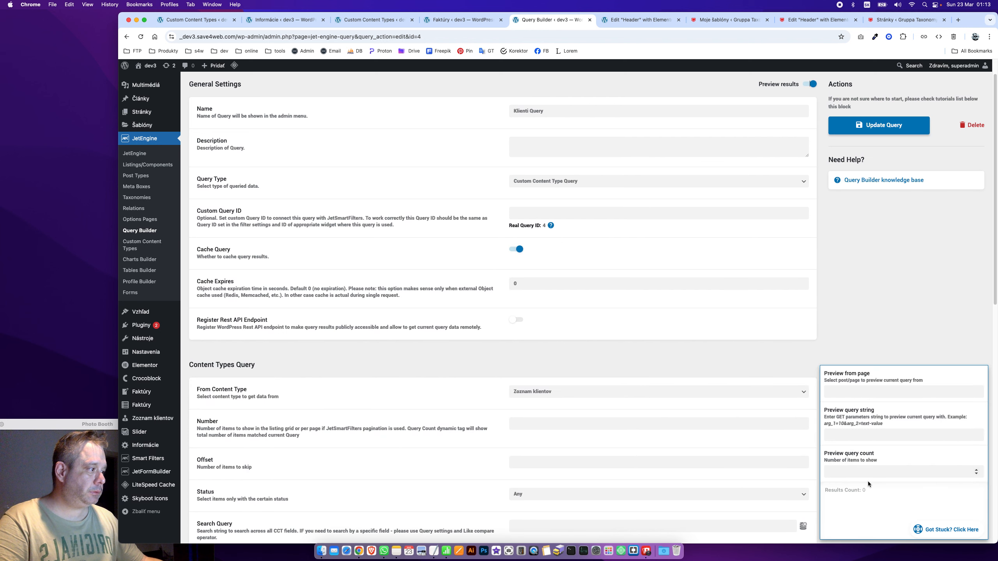
{"action": "scroll", "coordinate": [615, 445], "scroll_direction": "down", "scroll_amount": 20}
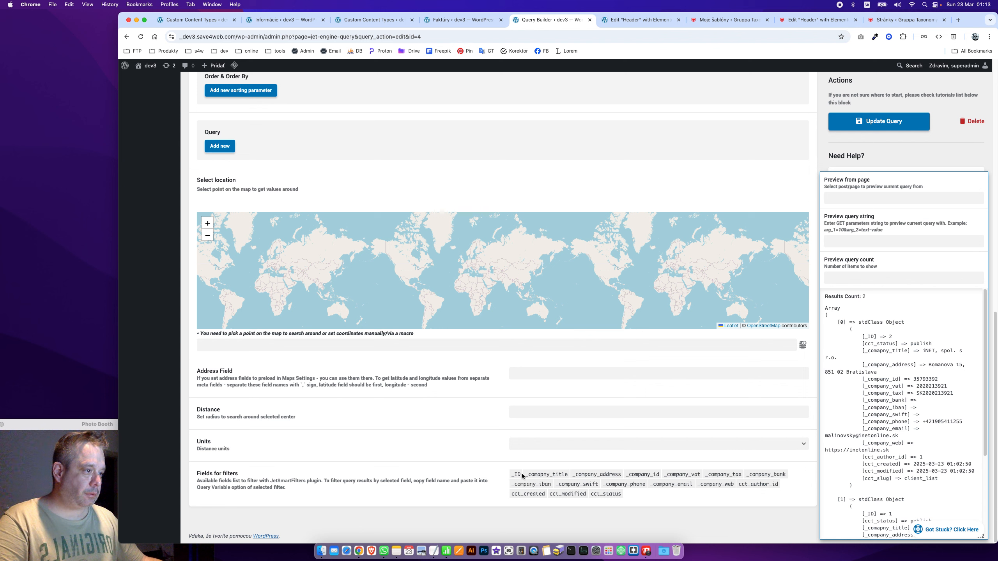
{"action": "triple_click", "coordinate": [545, 474]}
{"action": "left_click", "coordinate": [546, 475]}
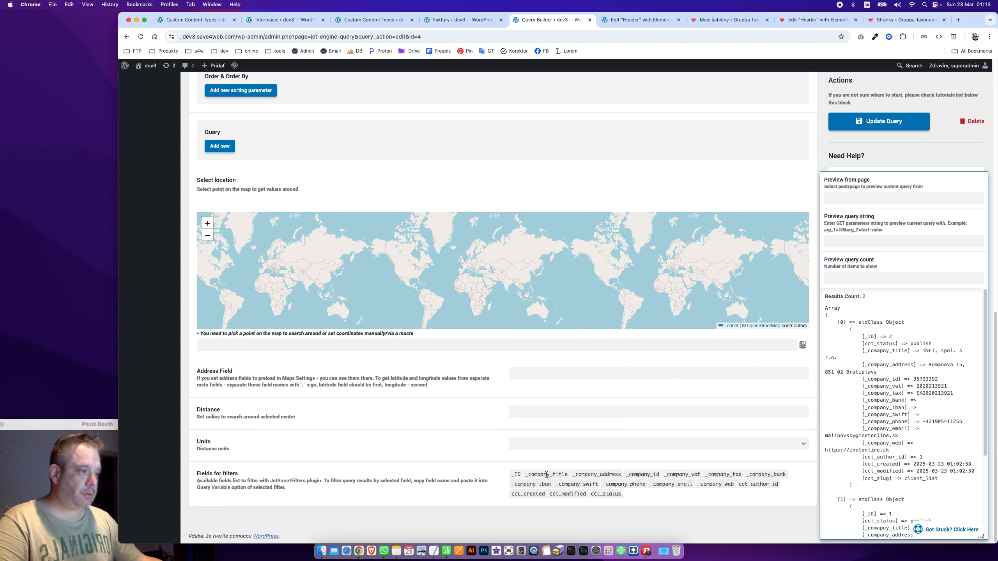
{"action": "left_click_drag", "start_coordinate": [566, 475], "coordinate": [525, 479]}
{"action": "left_click", "coordinate": [525, 478]}
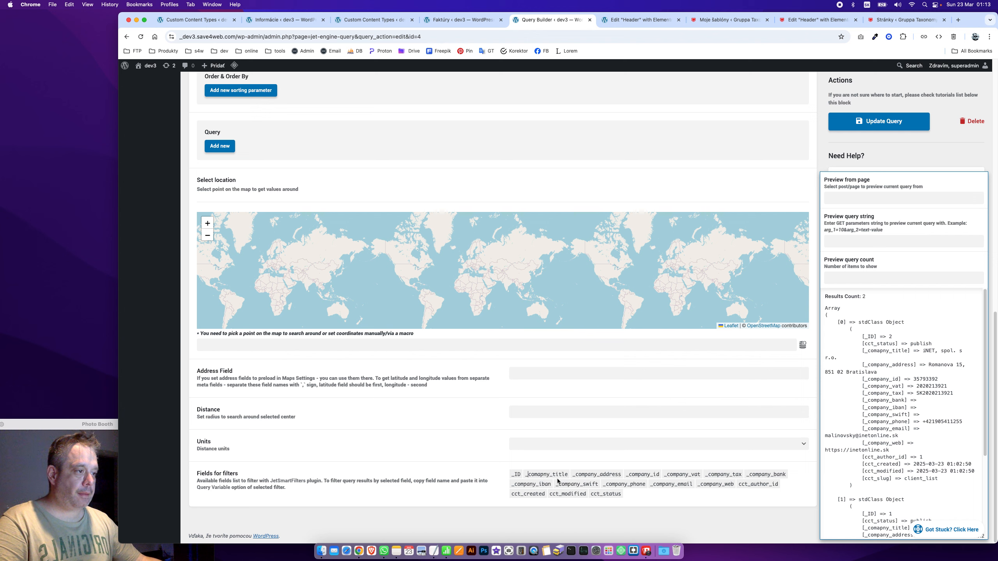
{"action": "left_click_drag", "start_coordinate": [568, 478], "coordinate": [508, 479]}
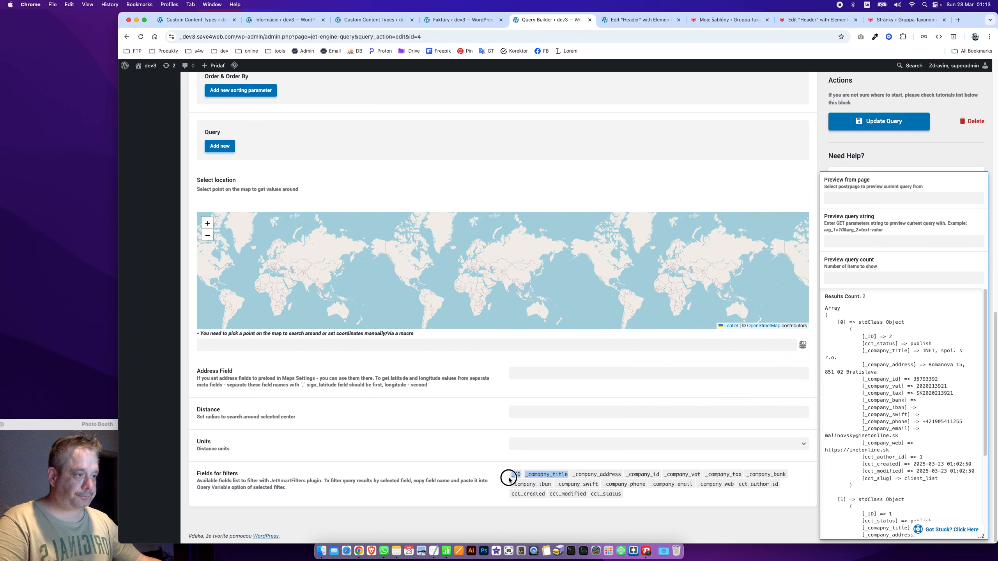
Save Klienti Query and go to the Faktúry content type settings
{"action": "scroll", "coordinate": [397, 429], "scroll_direction": "up", "scroll_amount": 15}
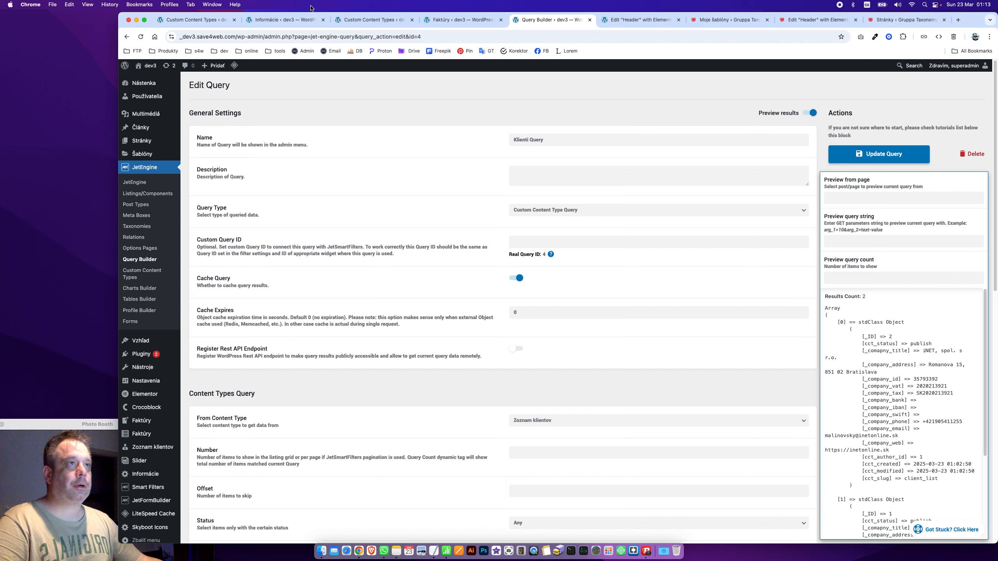
{"action": "left_click", "coordinate": [515, 278]}
{"action": "left_click", "coordinate": [515, 278]}
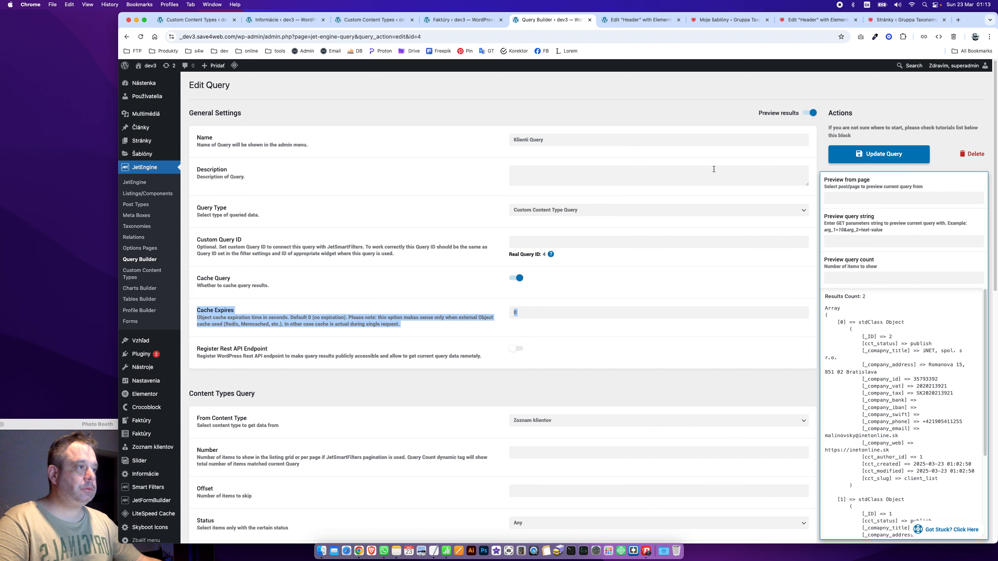
{"action": "left_click", "coordinate": [880, 154]}
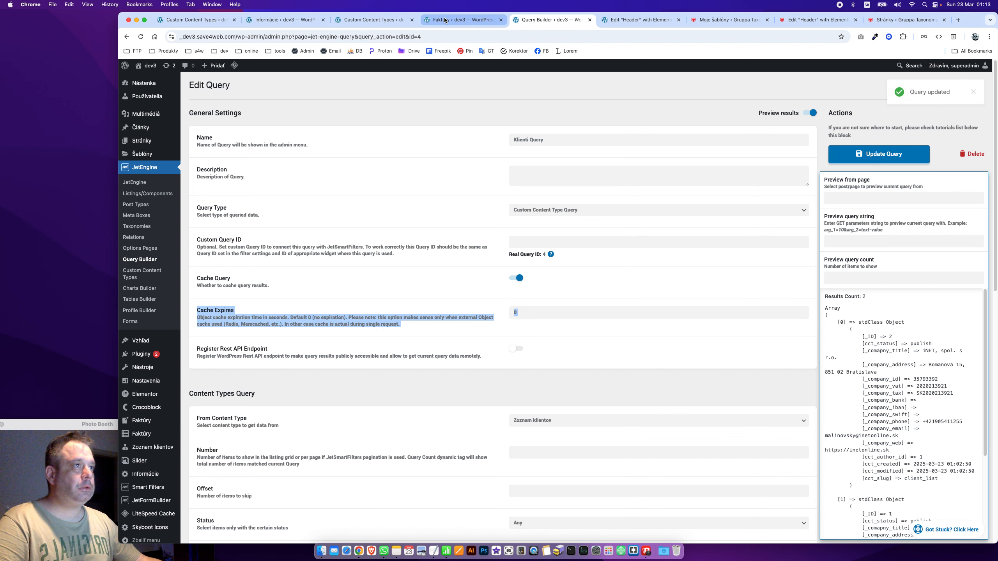
{"action": "left_click", "coordinate": [387, 24]}
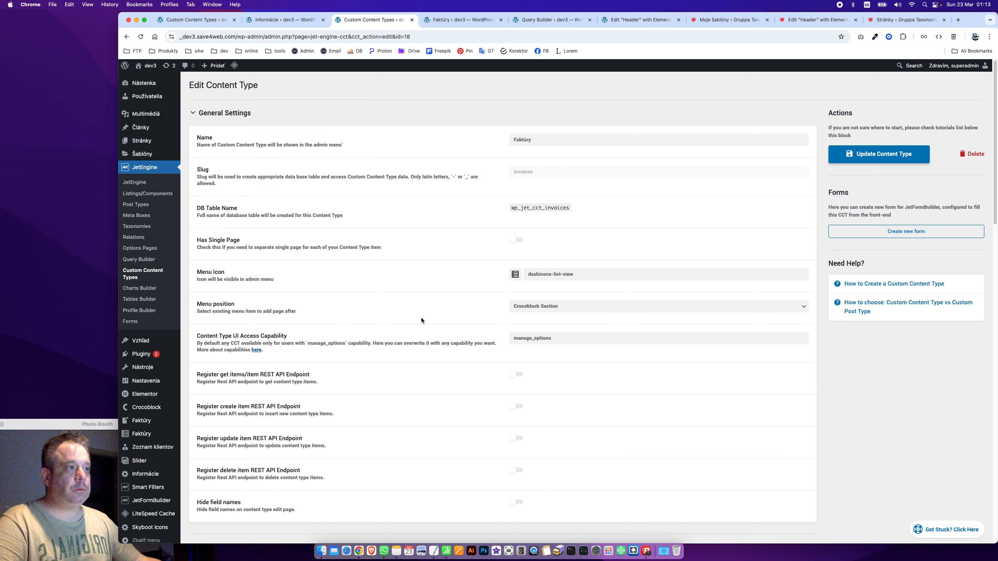
Set the Klient value field to 4|_ID|_comapny_title using the copied field names
{"action": "left_click", "coordinate": [226, 109]}
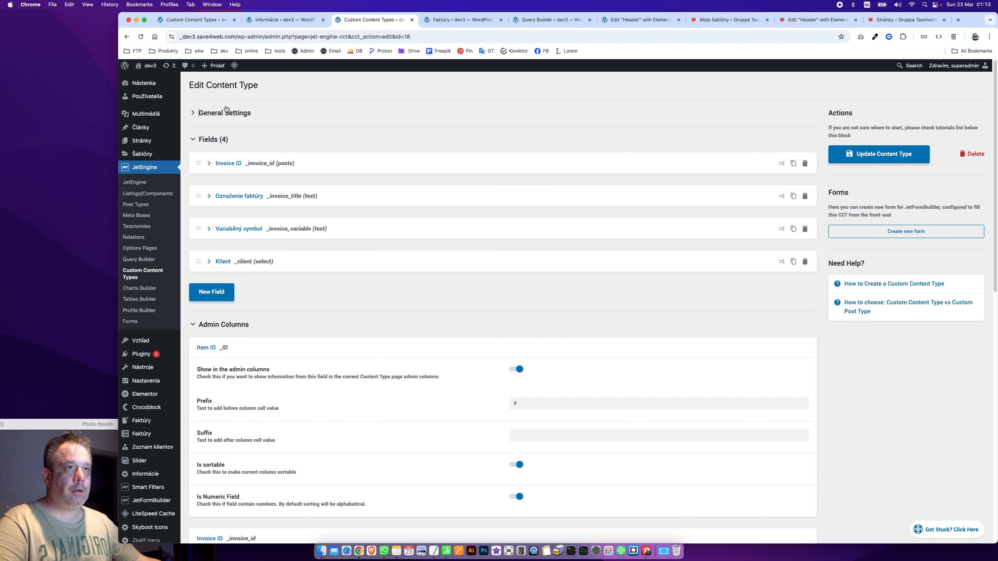
{"action": "left_click", "coordinate": [261, 264]}
{"action": "scroll", "coordinate": [379, 315], "scroll_direction": "down", "scroll_amount": 10}
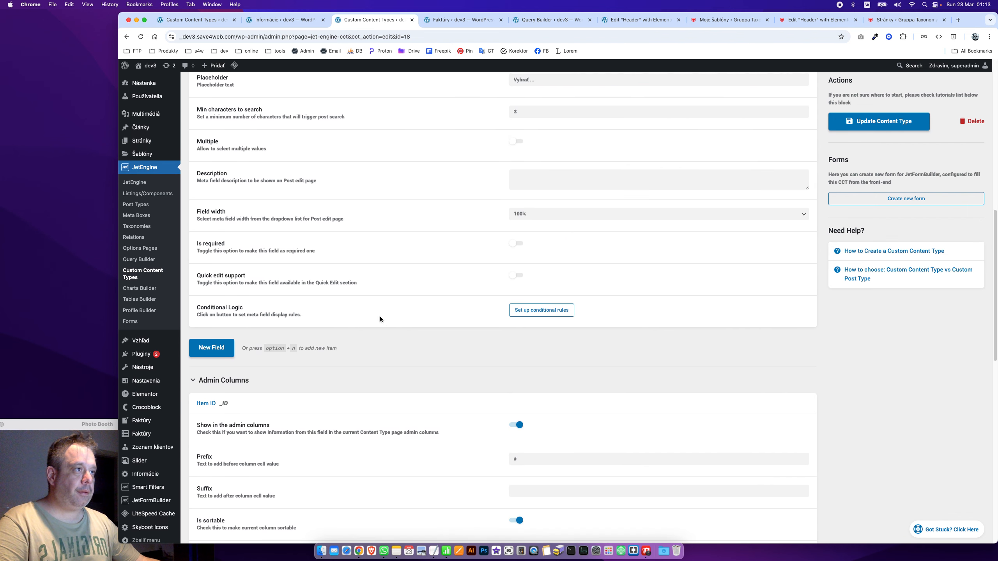
{"action": "scroll", "coordinate": [380, 317], "scroll_direction": "up", "scroll_amount": 4}
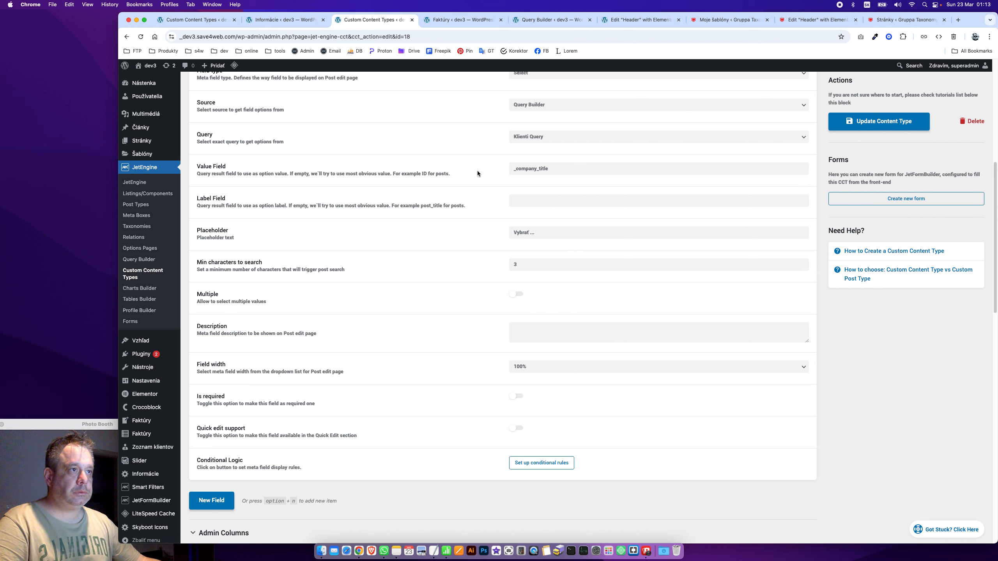
{"action": "left_click", "coordinate": [546, 170]}
{"action": "key", "text": "super+a"}
{"action": "type", "text": "_ID_comapny_title"}
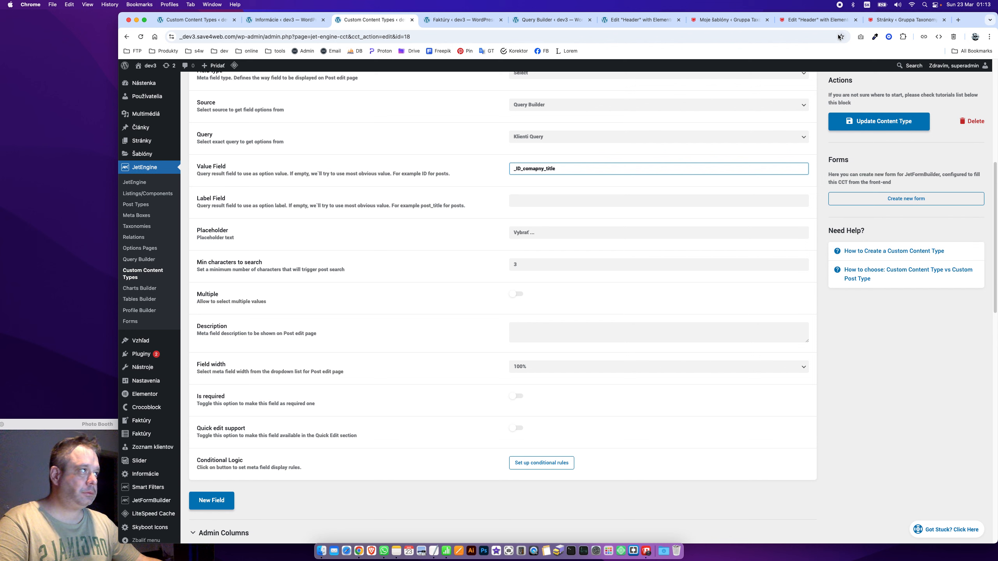
{"action": "left_click", "coordinate": [866, 4]}
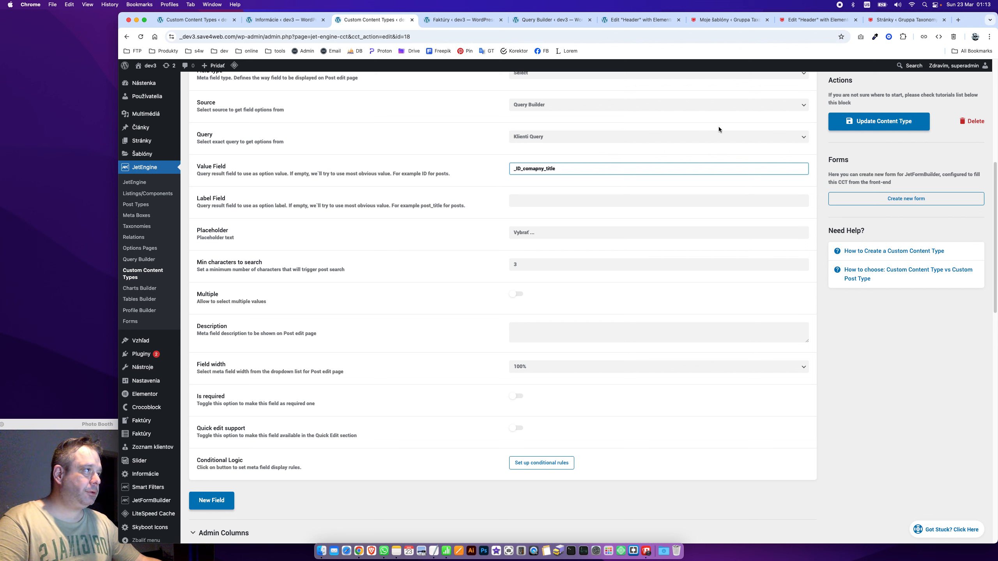
{"action": "type", "text": "|"}
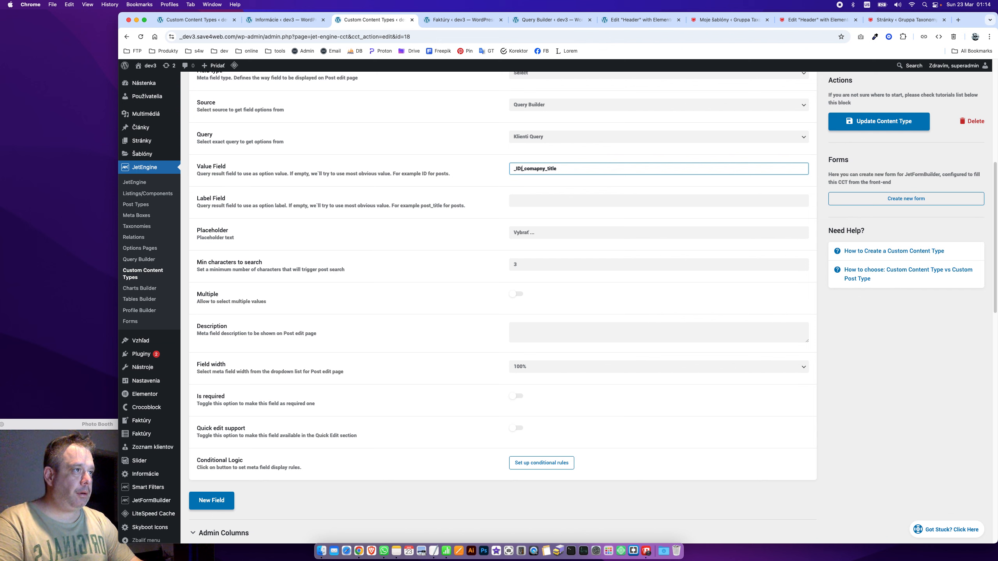
{"action": "type", "text": "4\""}
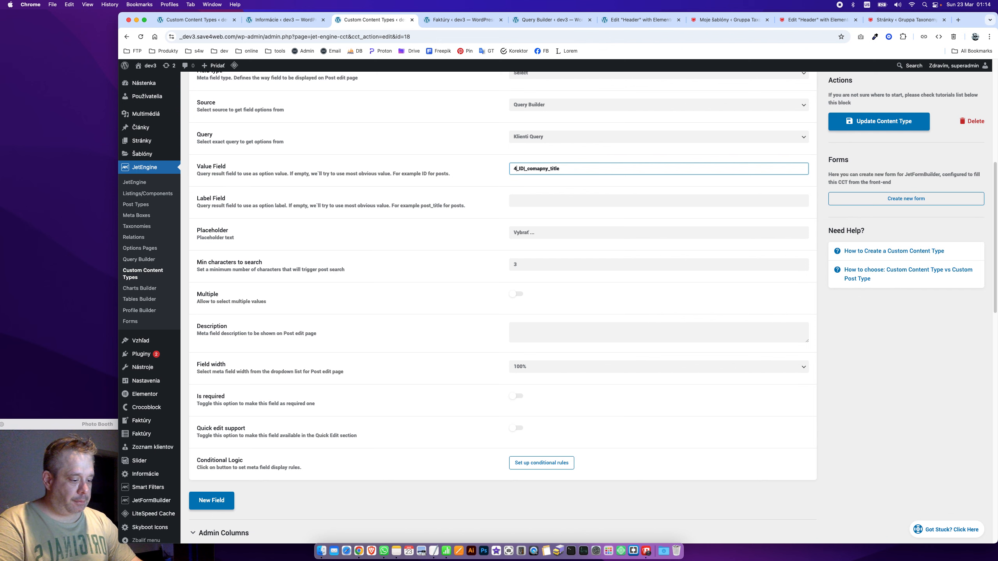
{"action": "key", "text": "BackSpace"}
{"action": "type", "text": "|"}
Set the Klient label field to _comapny_title, save the content type, and open the invoice form
{"action": "scroll", "coordinate": [569, 185], "scroll_direction": "up", "scroll_amount": 1}
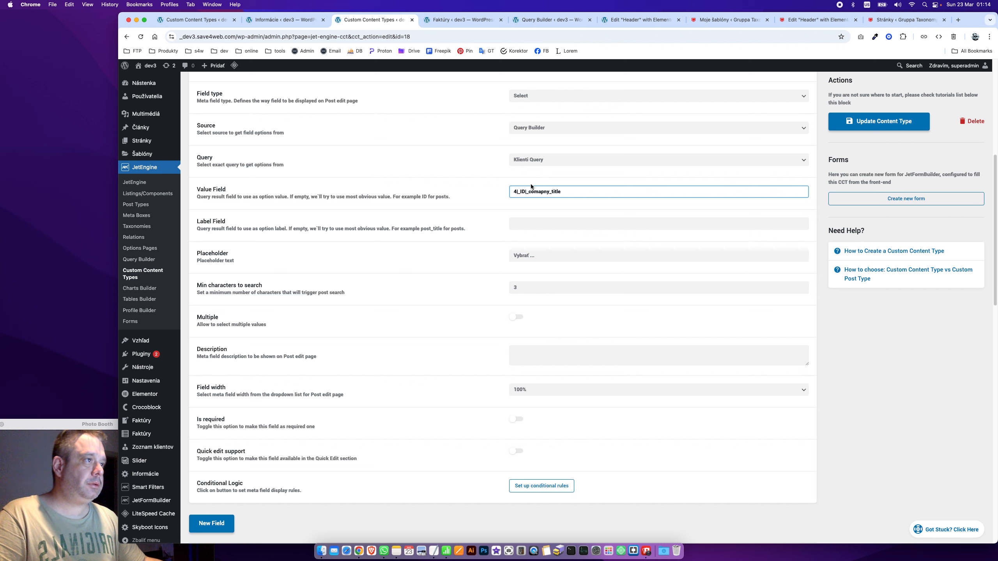
{"action": "left_click_drag", "start_coordinate": [527, 190], "coordinate": [564, 192]}
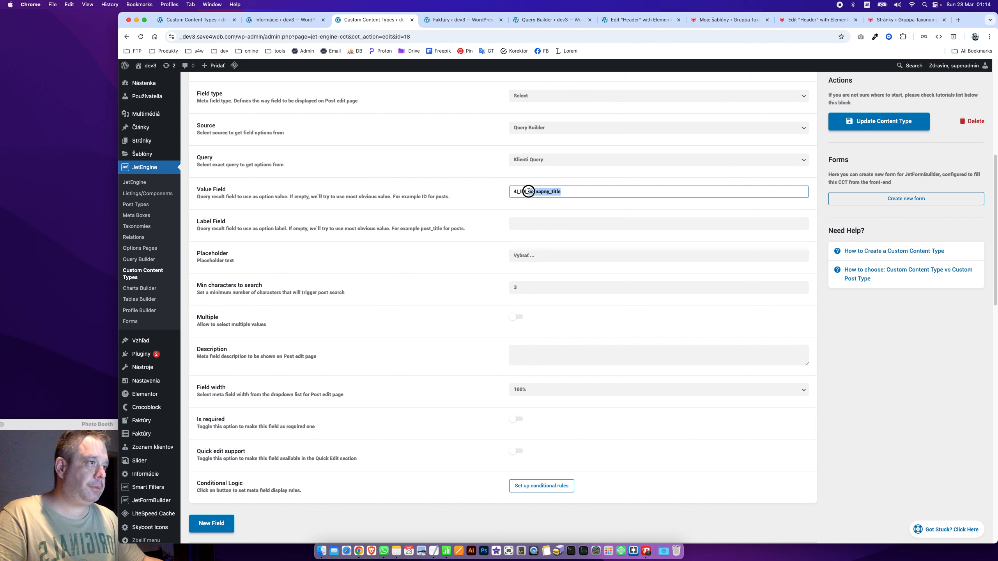
{"action": "key", "text": "cmd+c"}
{"action": "left_click", "coordinate": [519, 223]}
{"action": "key", "text": "cmd+v"}
{"action": "left_click", "coordinate": [908, 123]}
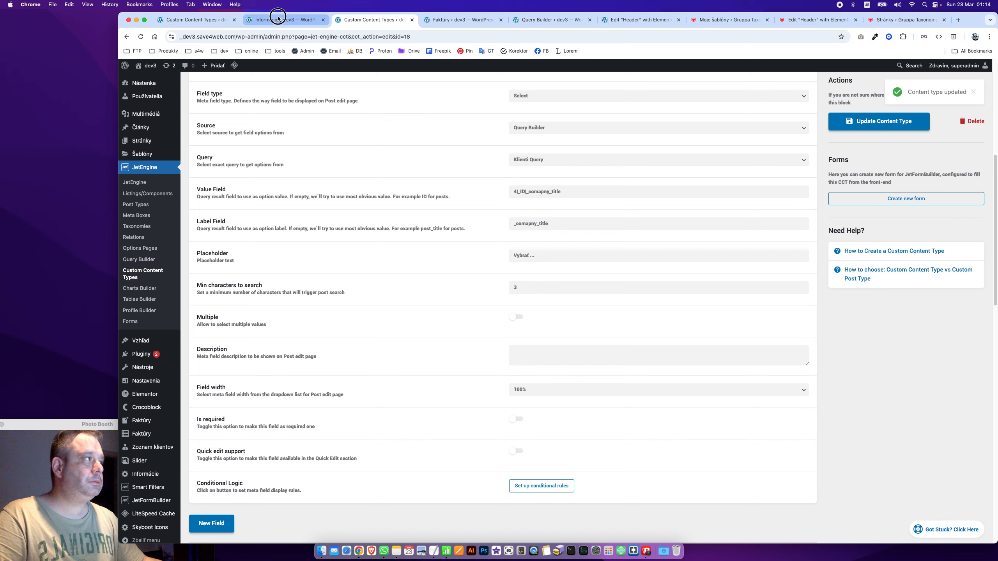
{"action": "left_click", "coordinate": [279, 20]}
{"action": "left_click", "coordinate": [367, 21]}
{"action": "left_click", "coordinate": [460, 19]}
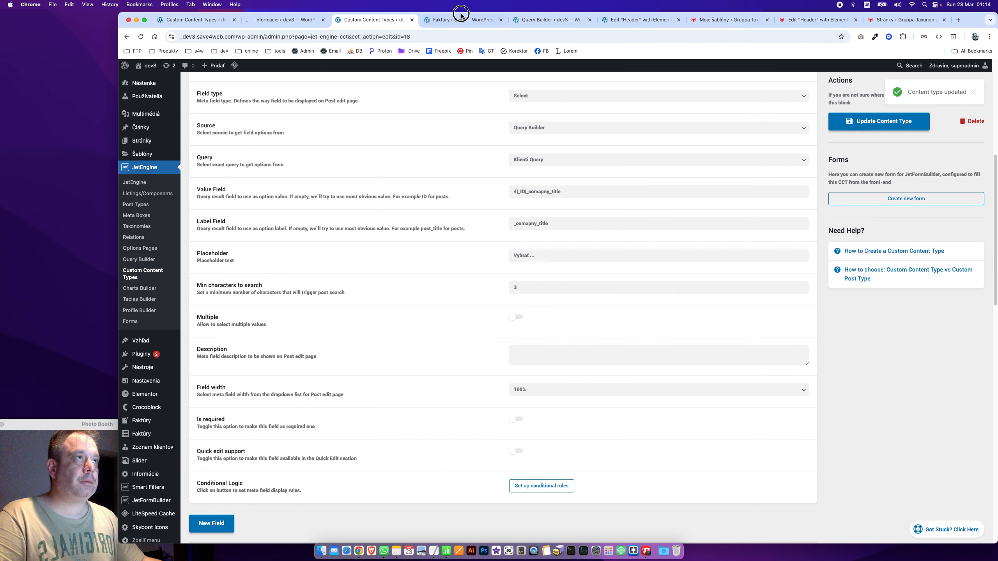
Confirm the new invoice's Klient dropdown offers no clients, then go to JetEngine Post Types
{"action": "left_click", "coordinate": [441, 231]}
{"action": "left_click", "coordinate": [436, 232]}
{"action": "left_click", "coordinate": [433, 231]}
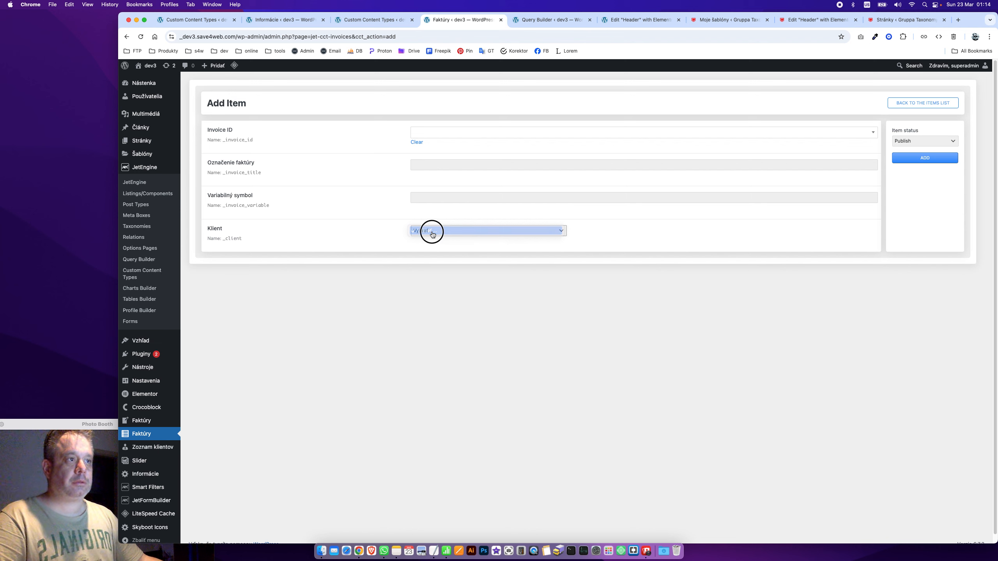
{"action": "left_click", "coordinate": [434, 232]}
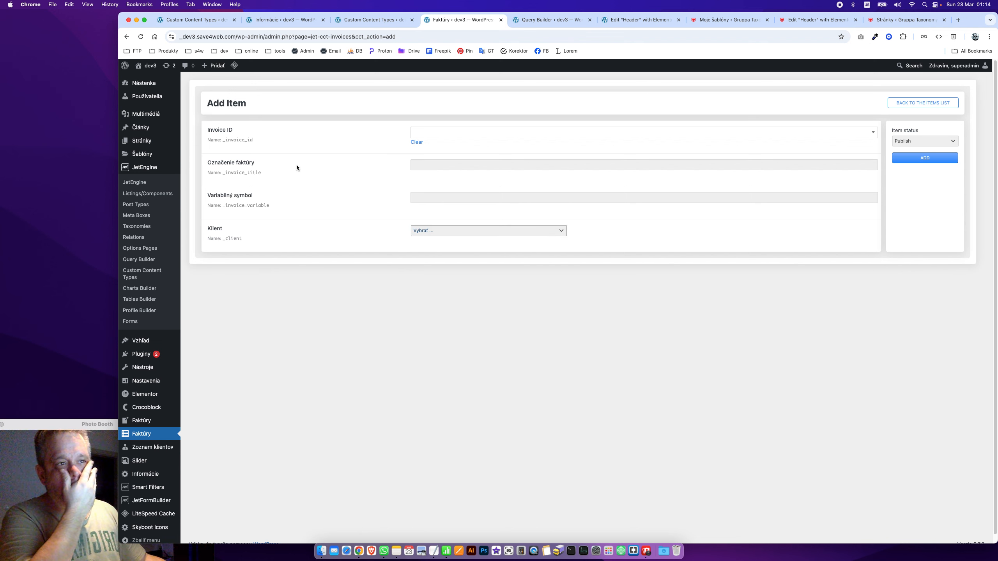
{"action": "left_click", "coordinate": [505, 233]}
{"action": "left_click", "coordinate": [504, 231]}
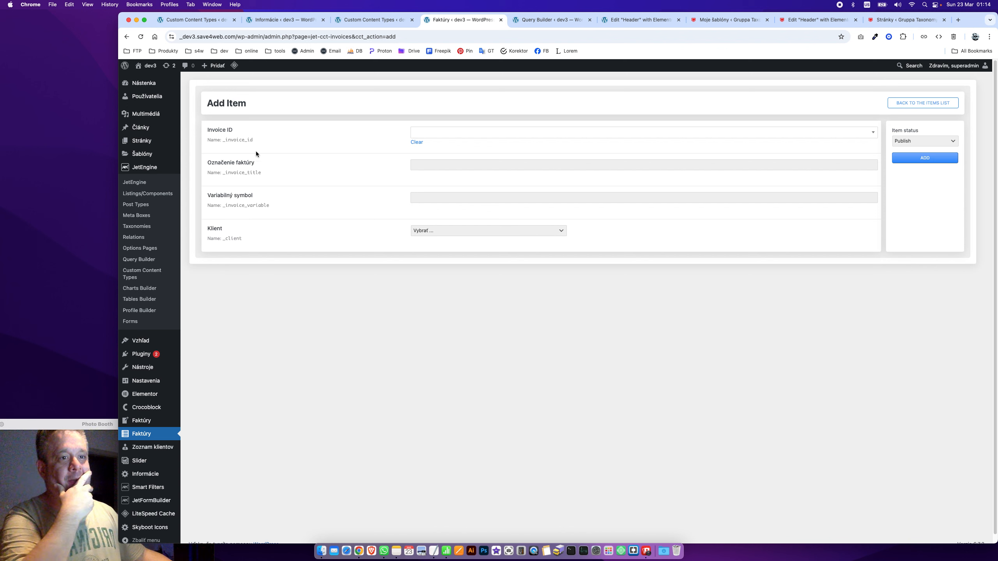
{"action": "left_click", "coordinate": [135, 205]}
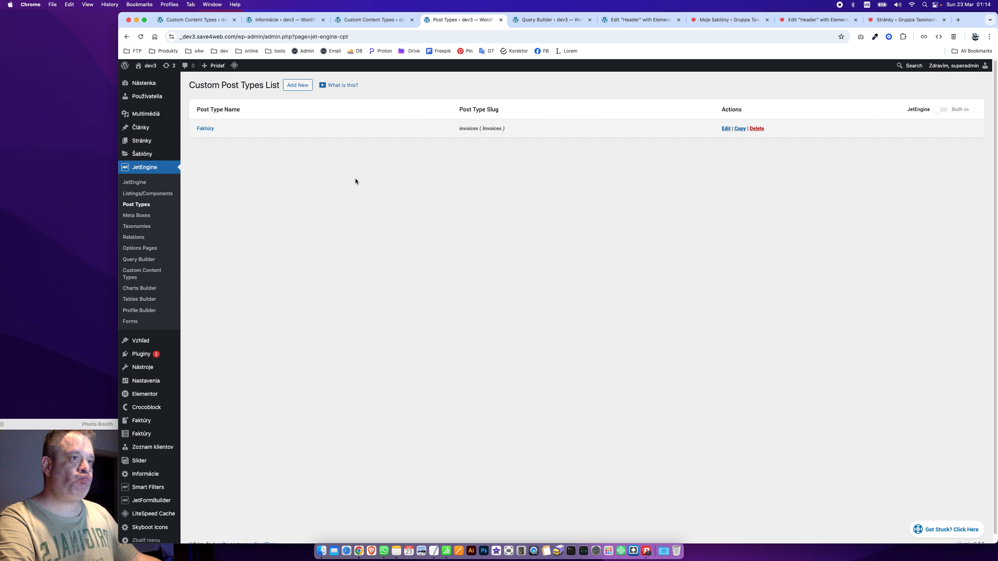
Edit the Faktúry post type and add a new meta field
{"action": "left_click", "coordinate": [212, 129]}
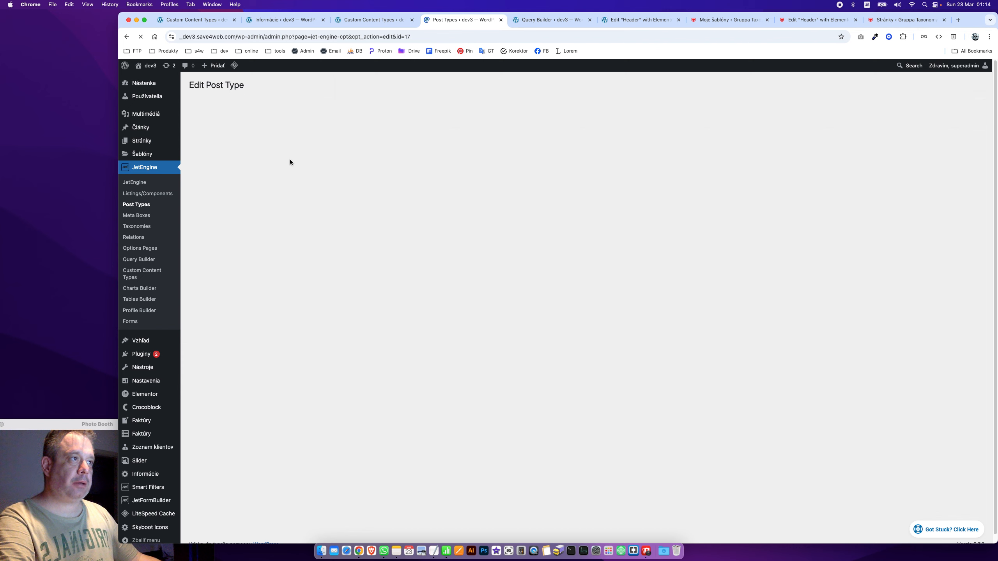
{"action": "scroll", "coordinate": [295, 315], "scroll_direction": "down", "scroll_amount": 2}
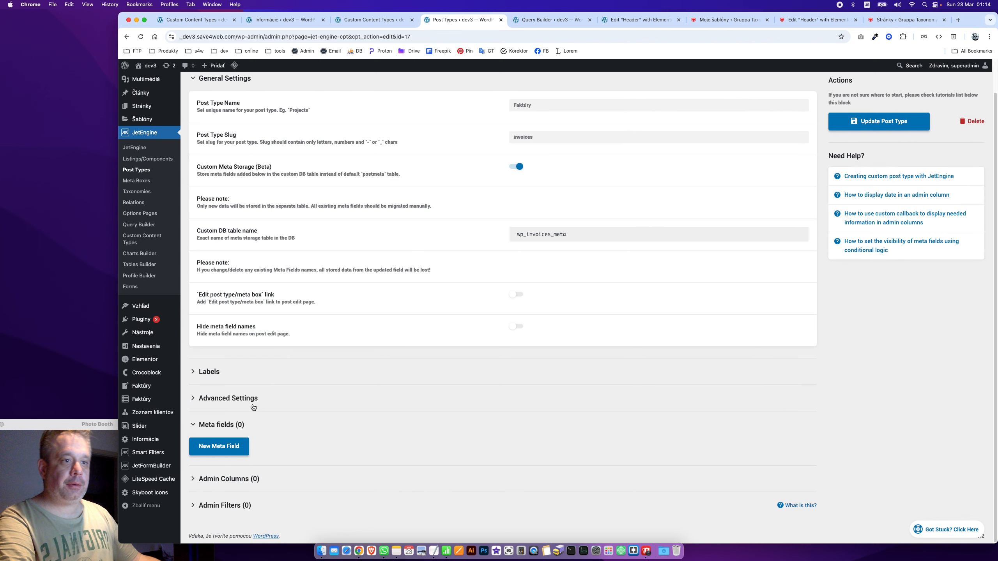
{"action": "left_click", "coordinate": [237, 452]}
{"action": "scroll", "coordinate": [472, 472], "scroll_direction": "down", "scroll_amount": 1}
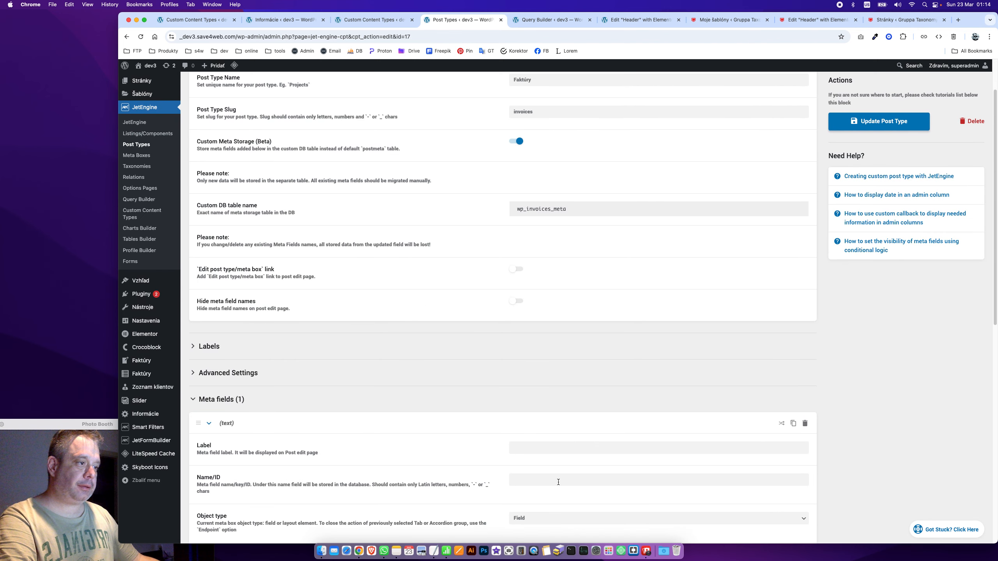
Label the new field 'Zoznam klientov' with Name/ID _clients, switching to a Slovak keyboard
{"action": "left_click", "coordinate": [554, 450]}
{"action": "type", "text": "Klient"}
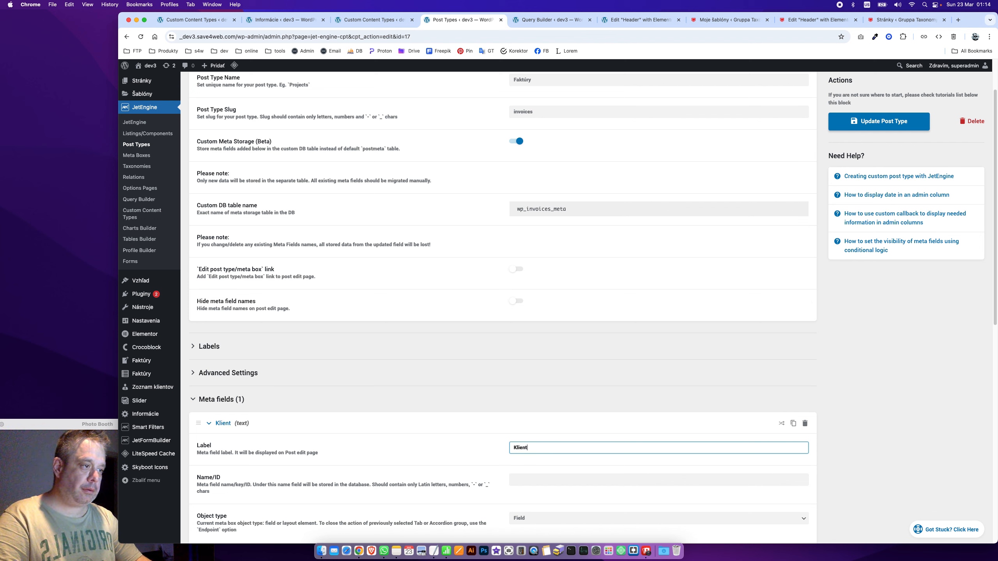
{"action": "key", "text": "Tab"}
{"action": "double_click", "coordinate": [593, 453]}
{"action": "type", "text": "Yoynam k"}
{"action": "key", "text": "super+a"}
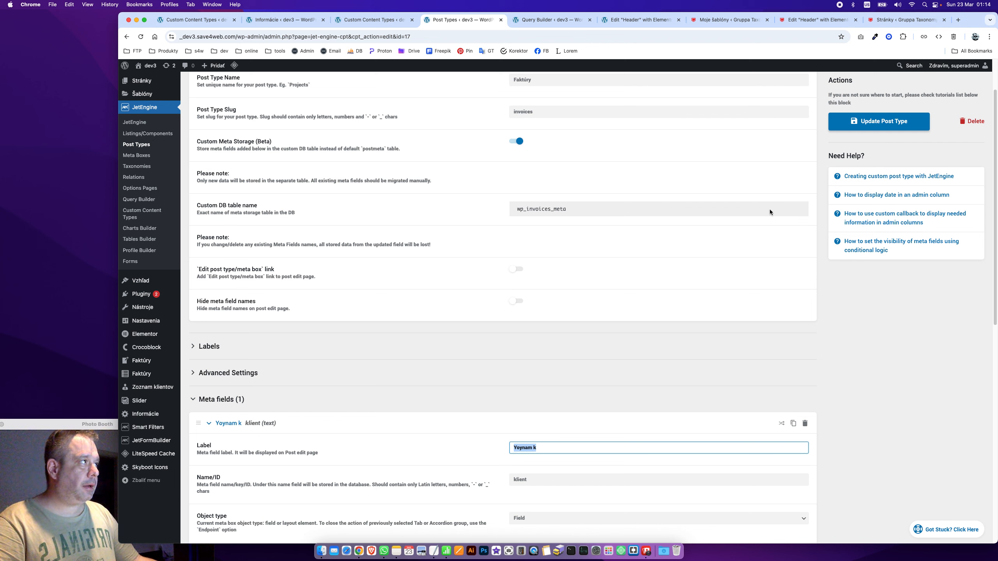
{"action": "left_click", "coordinate": [869, 3]}
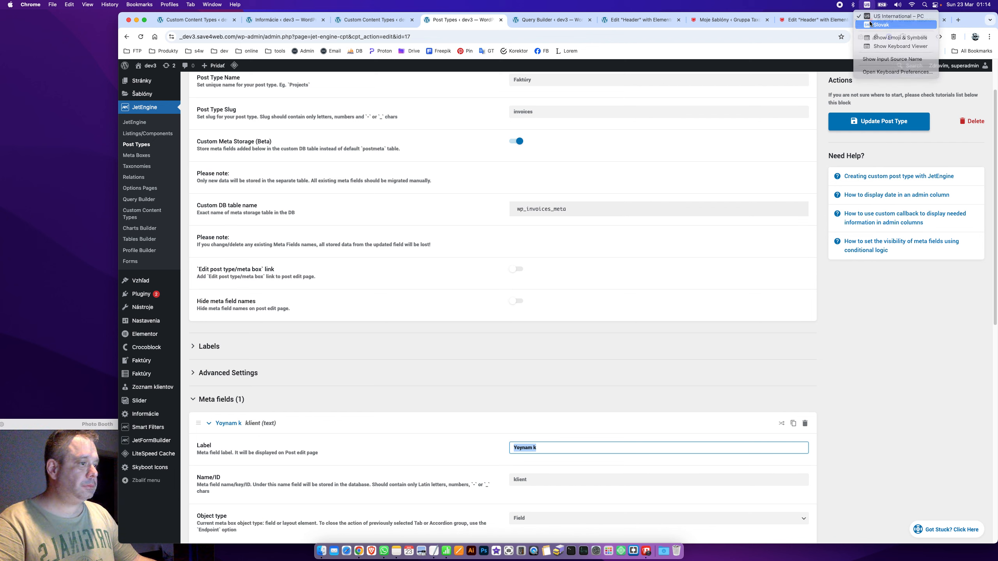
{"action": "left_click", "coordinate": [876, 21]}
{"action": "type", "text": "Zoznam"}
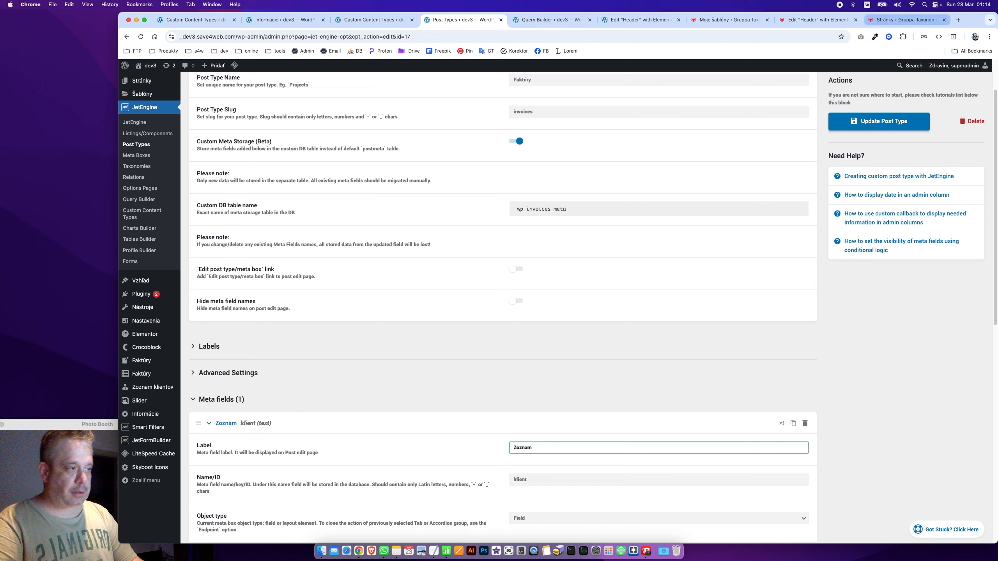
{"action": "type", "text": " klientov"}
{"action": "key", "text": "Tab"}
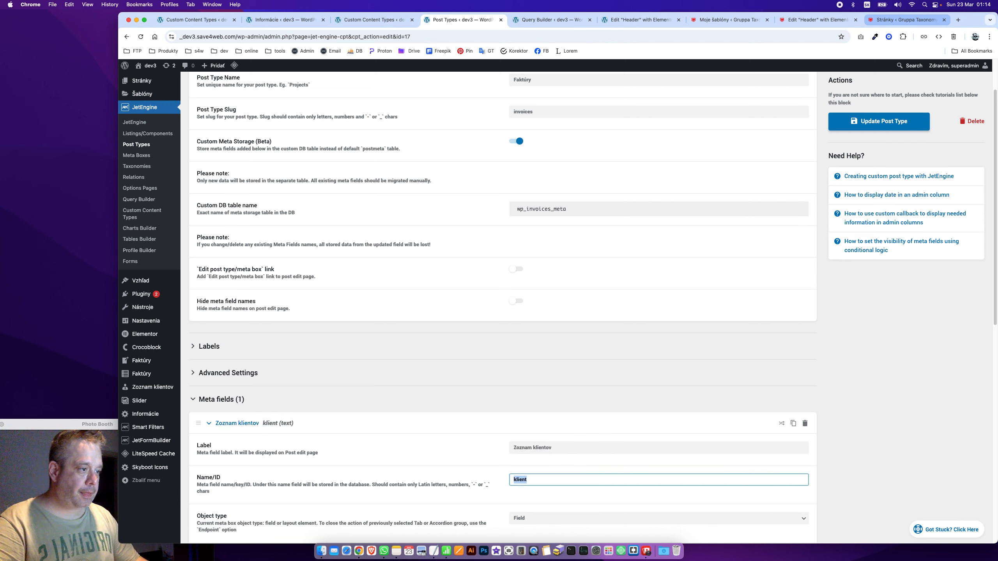
{"action": "type", "text": "_cl"}
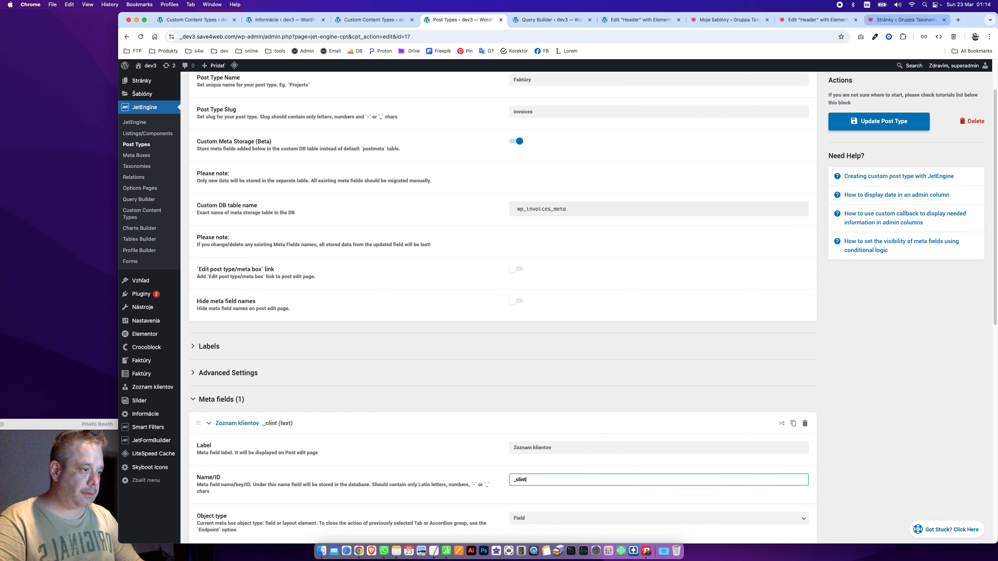
{"action": "type", "text": "i"}
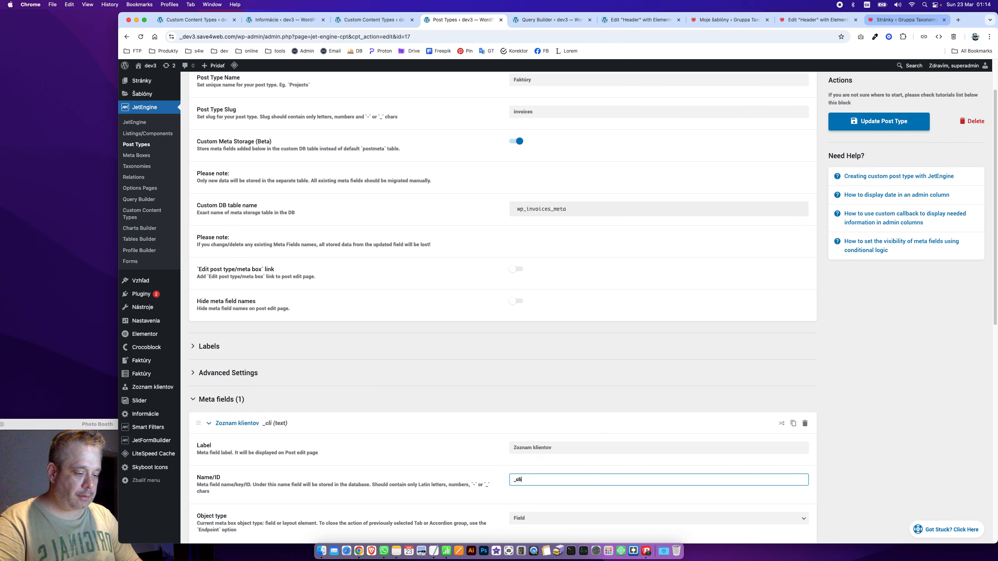
{"action": "type", "text": "ent"}
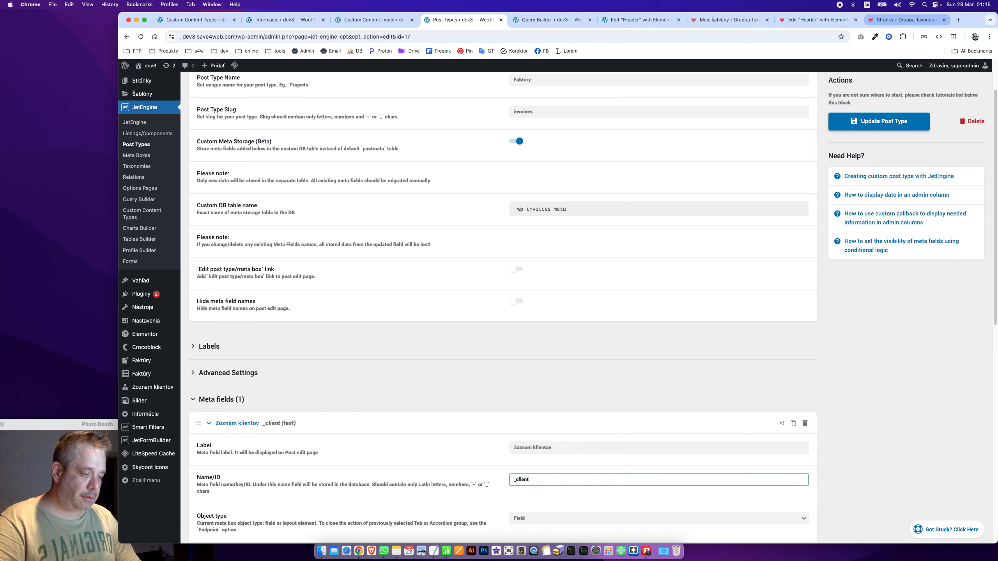
{"action": "type", "text": "s"}
Make it a Select field sourced from Query Builder using Klienti Query
{"action": "scroll", "coordinate": [557, 358], "scroll_direction": "down", "scroll_amount": 1}
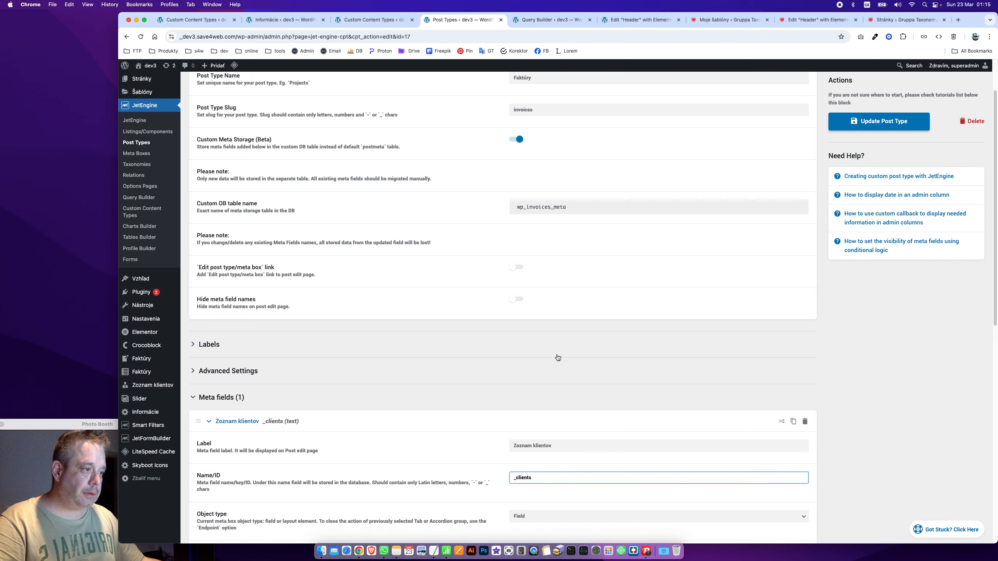
{"action": "scroll", "coordinate": [557, 358], "scroll_direction": "down", "scroll_amount": 5}
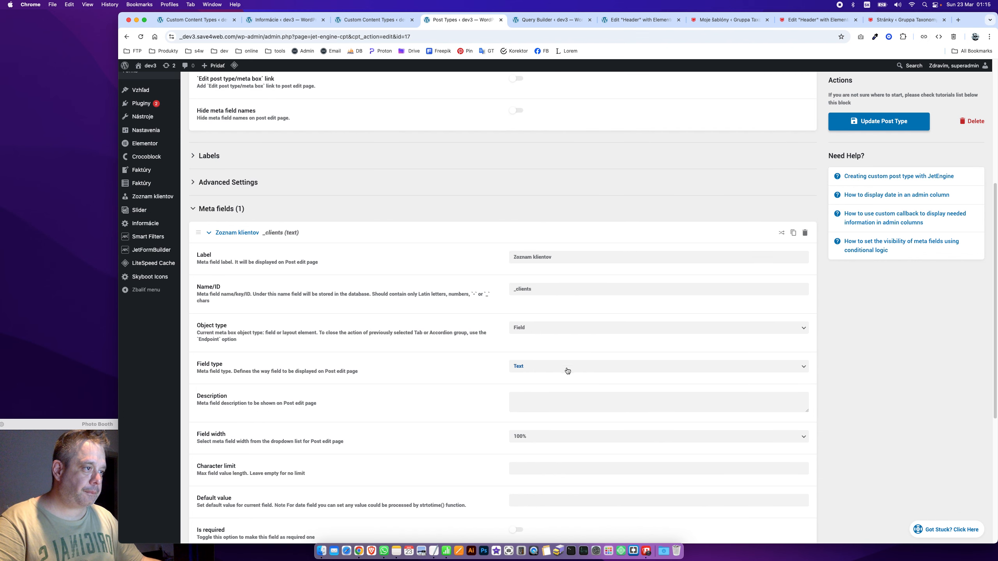
{"action": "left_click", "coordinate": [565, 368]}
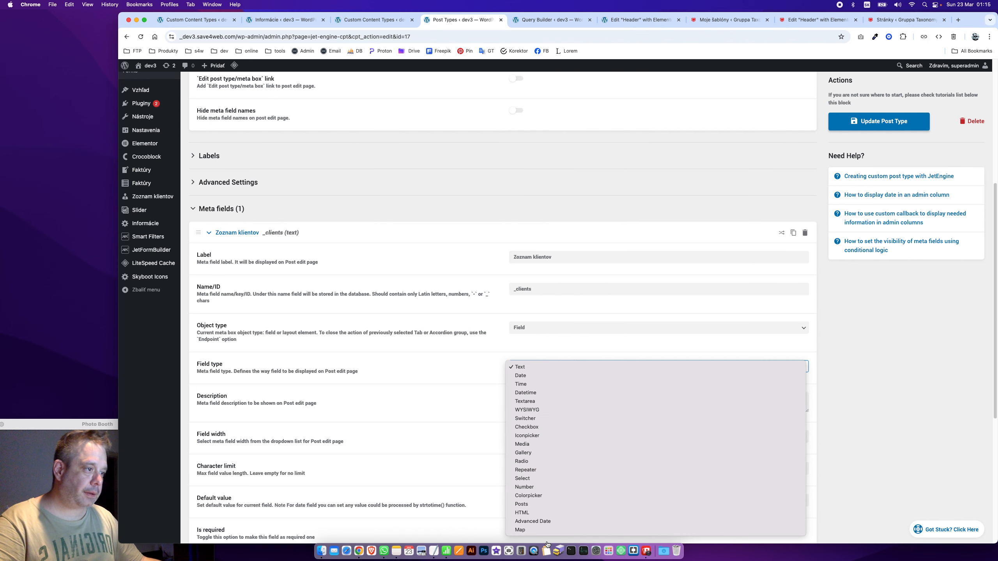
{"action": "left_click", "coordinate": [582, 478]}
{"action": "left_click", "coordinate": [577, 398]}
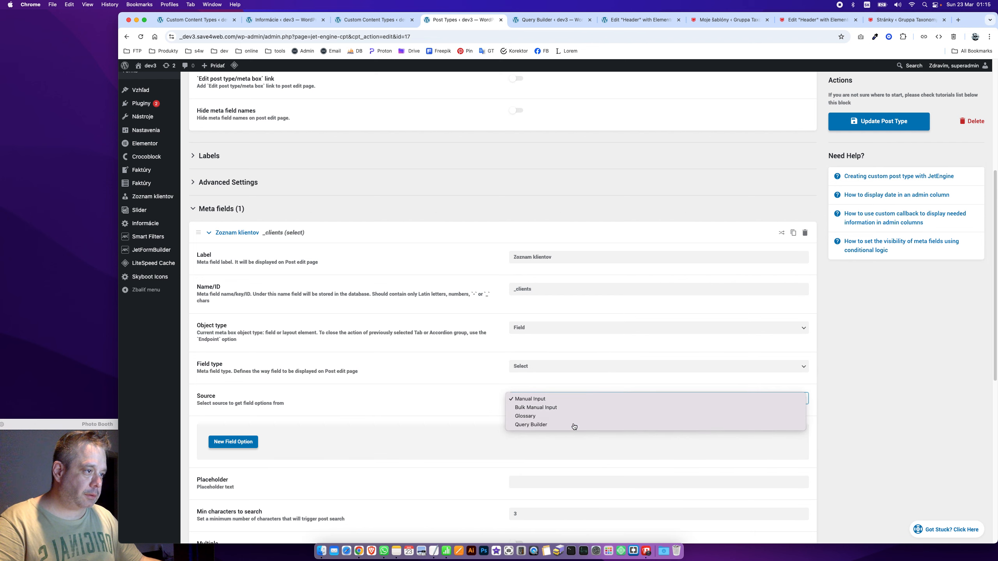
{"action": "left_click", "coordinate": [570, 426]}
{"action": "left_click", "coordinate": [552, 430]}
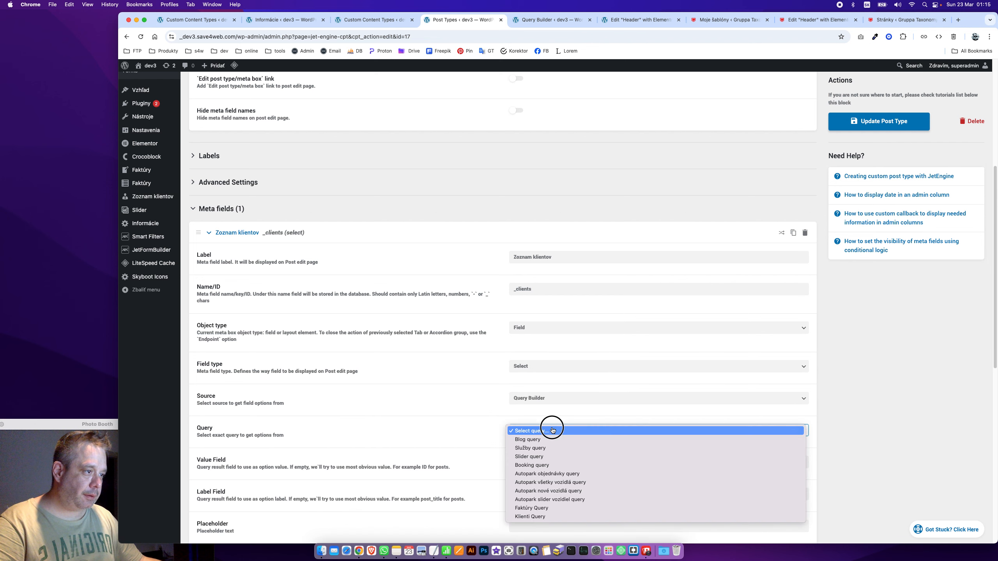
{"action": "left_click", "coordinate": [543, 516]}
Paste _comapny_title as both value and label field, then update the post type
{"action": "left_click", "coordinate": [551, 457]}
{"action": "type", "text": "_comapny_title"}
{"action": "left_click", "coordinate": [558, 494]}
{"action": "type", "text": "_comapny_title"}
{"action": "left_click", "coordinate": [888, 121]}
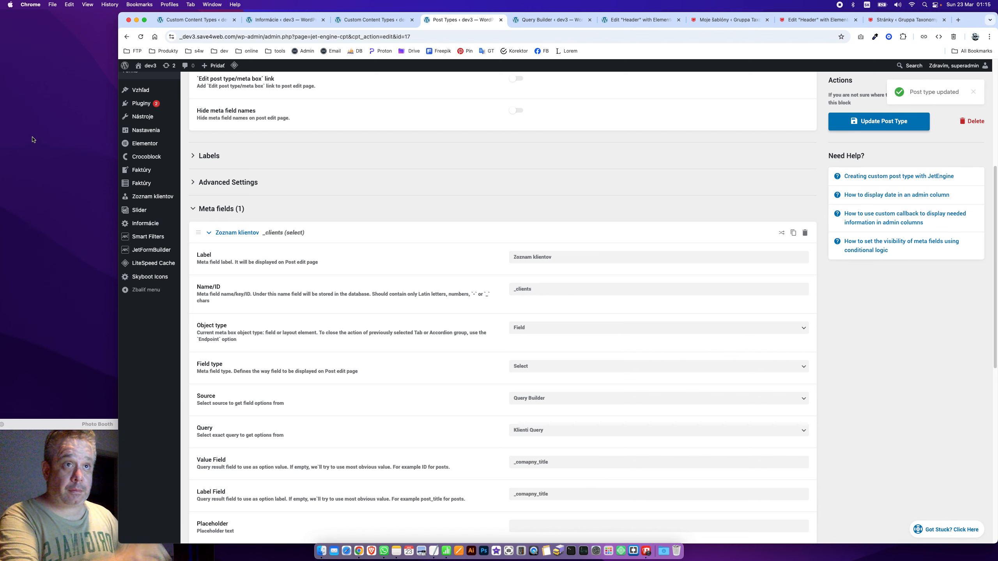
{"action": "scroll", "coordinate": [241, 187], "scroll_direction": "up", "scroll_amount": 6}
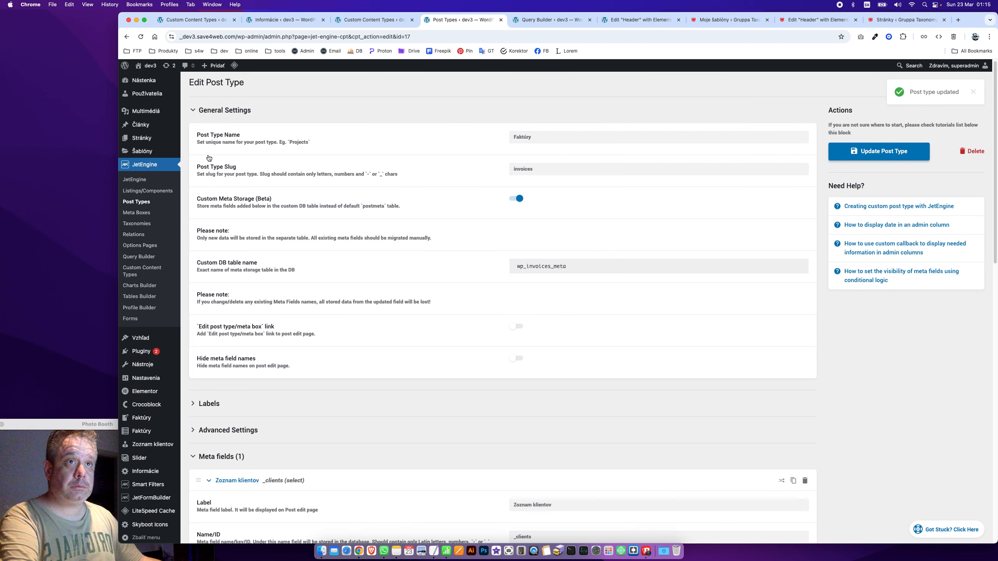
Start a new Faktúry invoice
{"action": "left_click", "coordinate": [149, 455]}
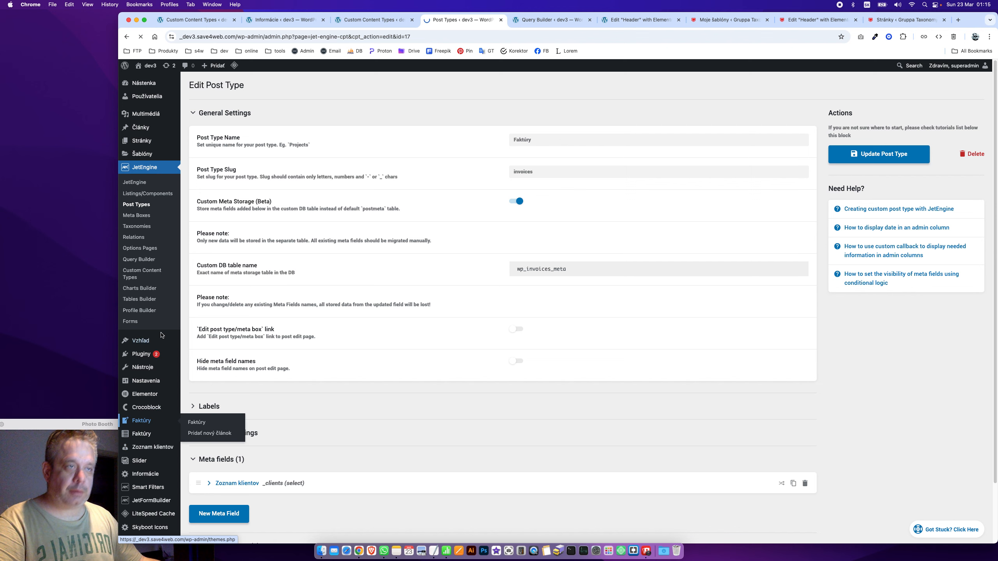
{"action": "left_click", "coordinate": [141, 420]}
{"action": "left_click", "coordinate": [237, 90]}
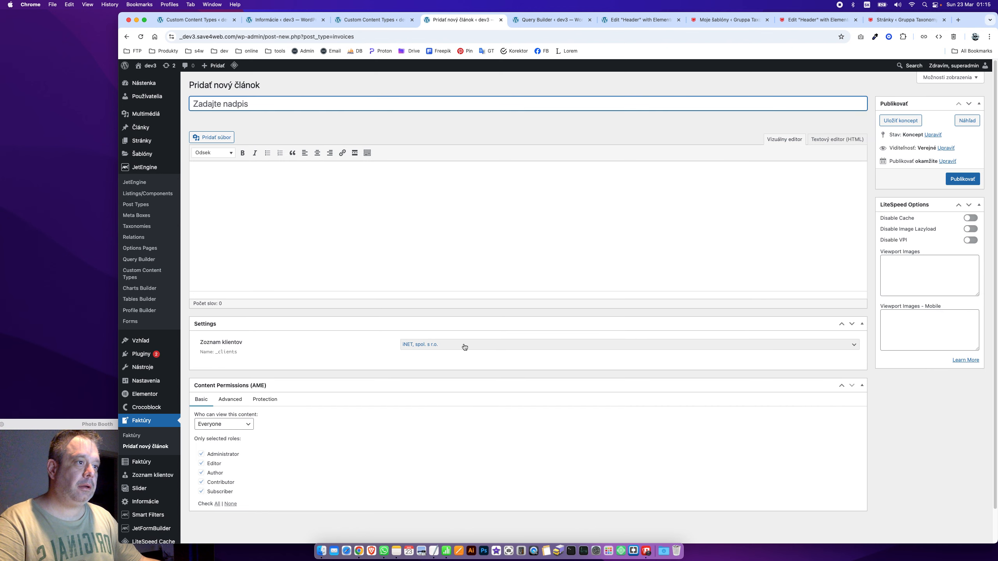
Check that Zoznam klientov now offers MARSET s.r.o., then return to Custom Content Types
{"action": "left_click", "coordinate": [465, 347]}
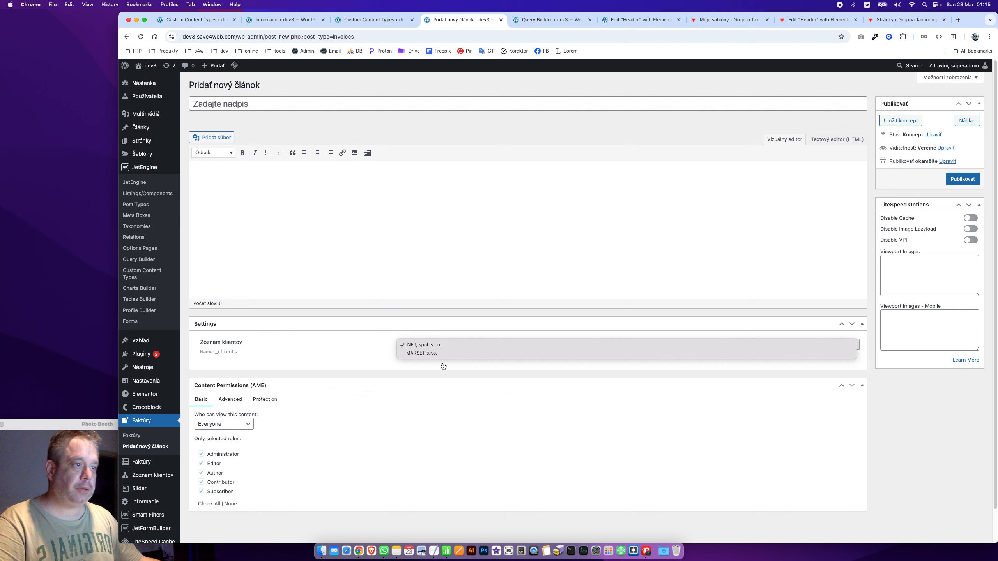
{"action": "left_click", "coordinate": [443, 346]}
{"action": "left_click", "coordinate": [423, 349]}
{"action": "left_click", "coordinate": [424, 354]}
{"action": "left_click", "coordinate": [420, 348]}
{"action": "left_click", "coordinate": [424, 336]}
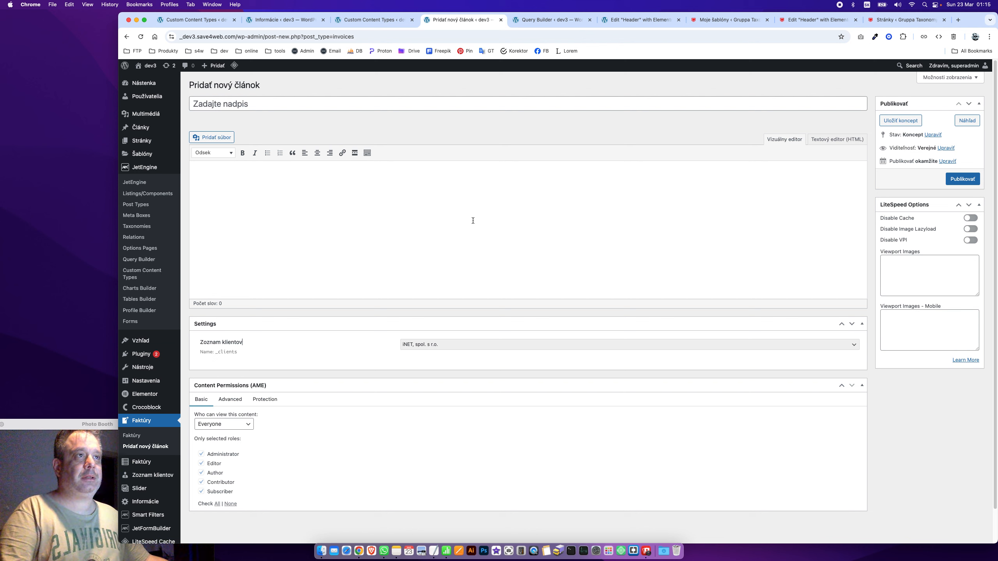
{"action": "left_click", "coordinate": [377, 25]}
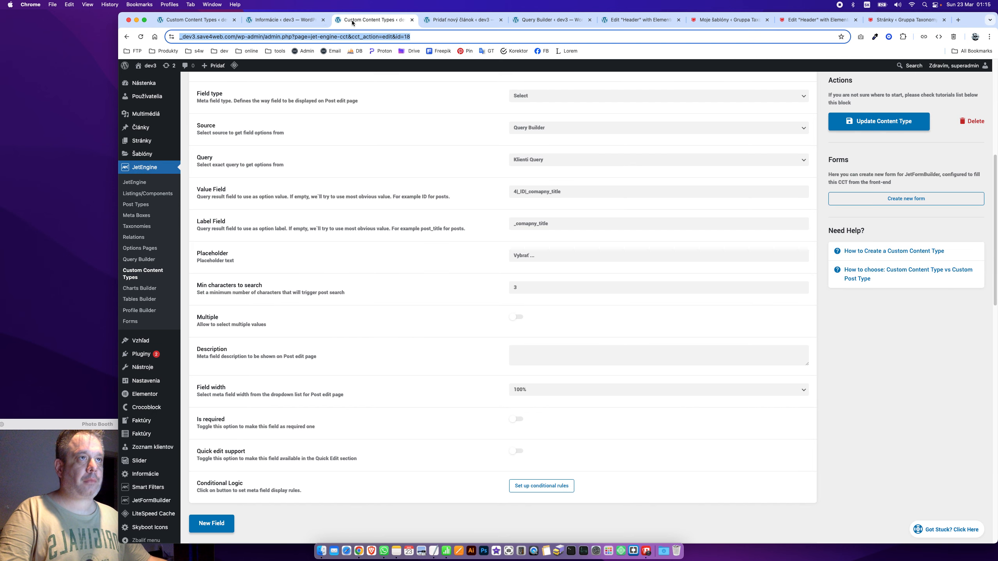
Collapse the Klient field, save the invoice content type, and reopen the Faktúry post type
{"action": "left_click", "coordinate": [284, 20]}
{"action": "scroll", "coordinate": [304, 389], "scroll_direction": "down", "scroll_amount": 1}
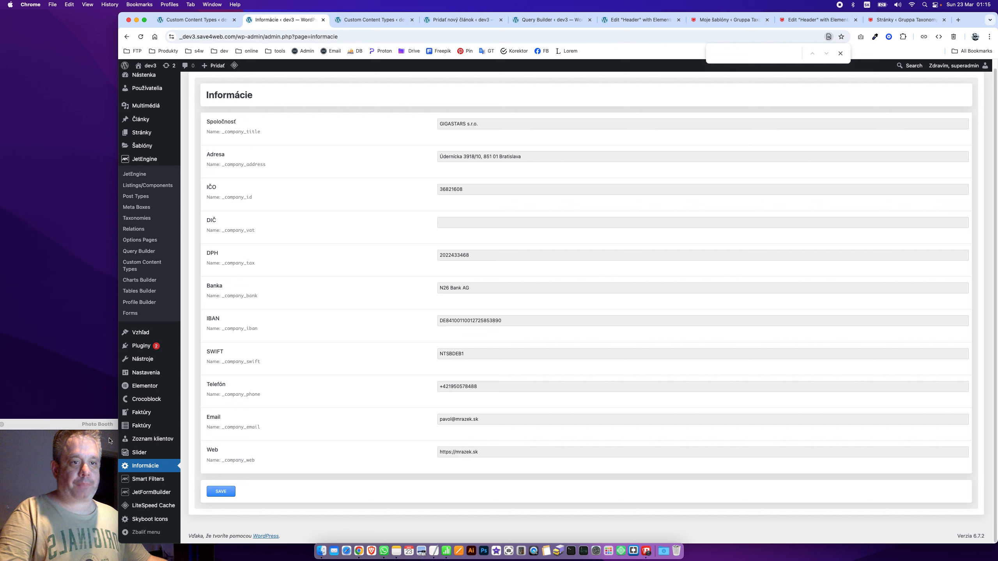
{"action": "left_click", "coordinate": [369, 21]}
{"action": "scroll", "coordinate": [407, 294], "scroll_direction": "up", "scroll_amount": 10}
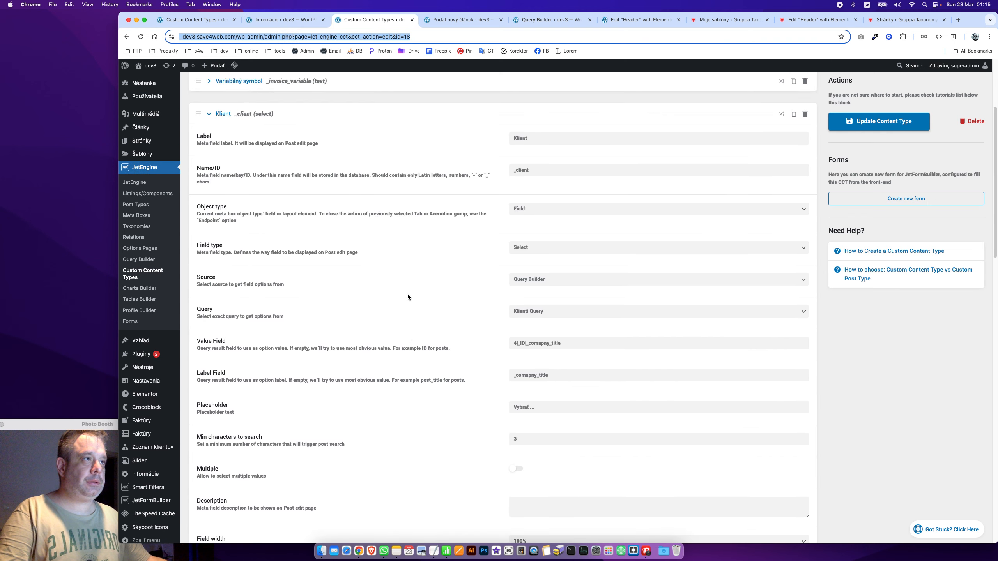
{"action": "left_click", "coordinate": [236, 262]}
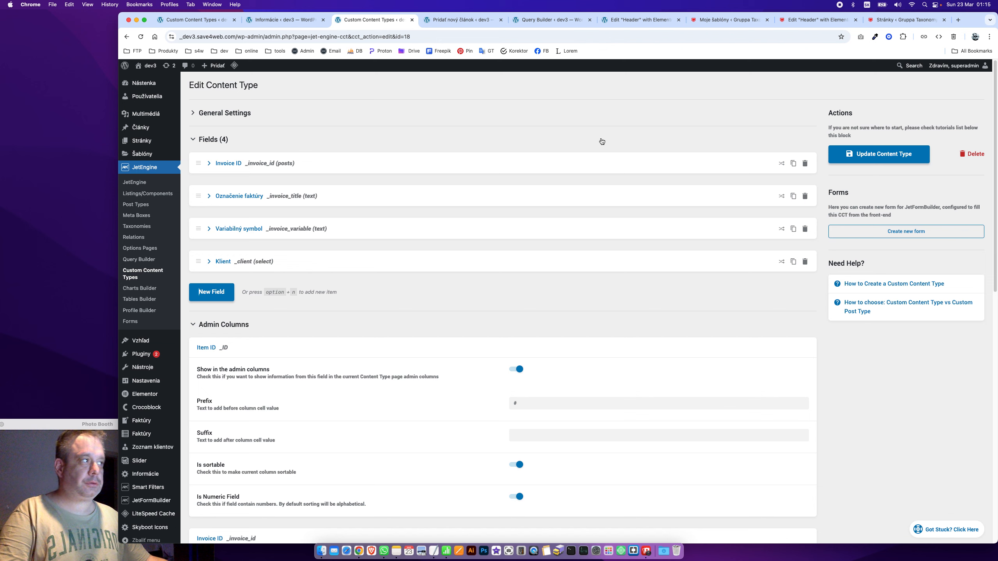
{"action": "left_click", "coordinate": [871, 157]}
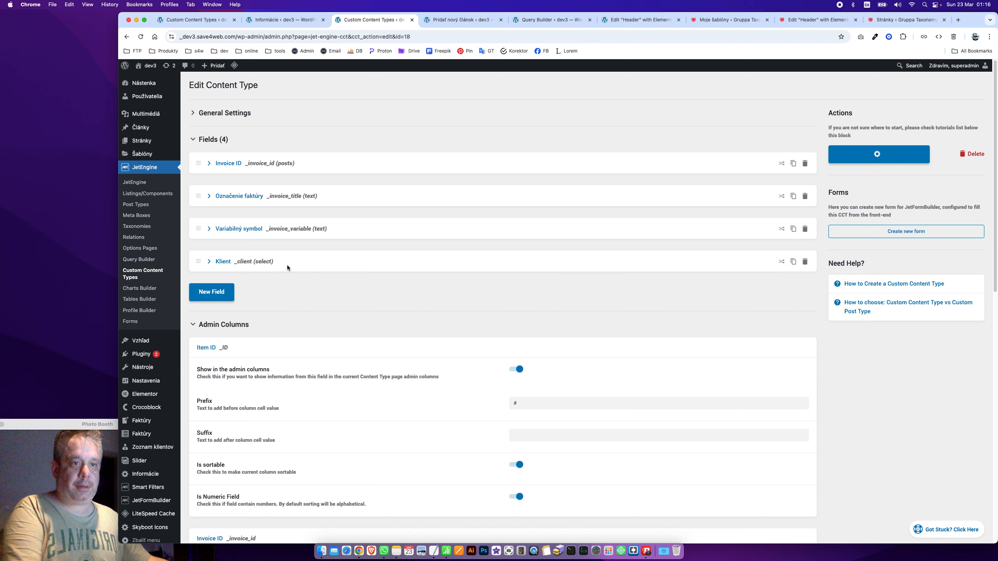
{"action": "left_click", "coordinate": [127, 208]}
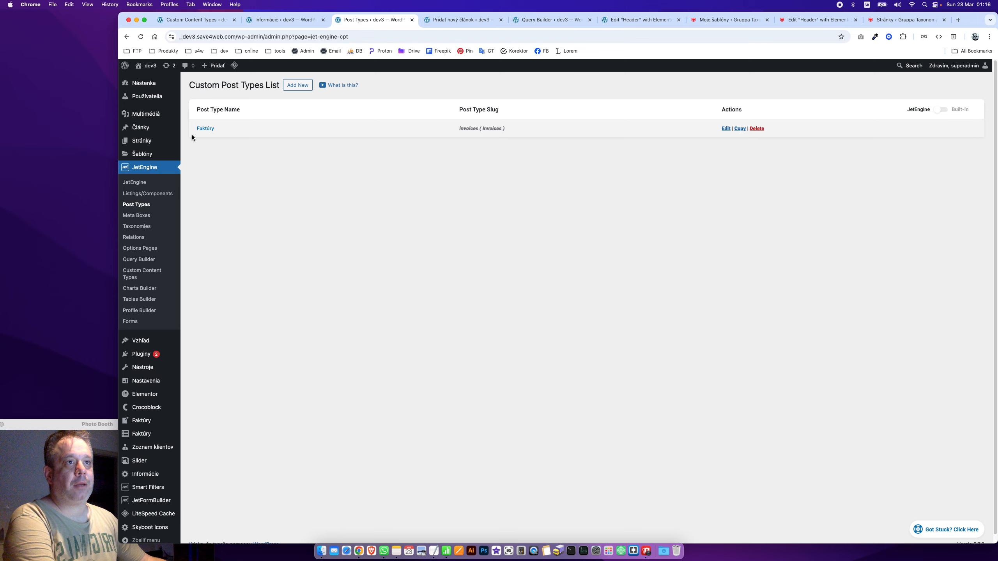
{"action": "left_click", "coordinate": [204, 128]}
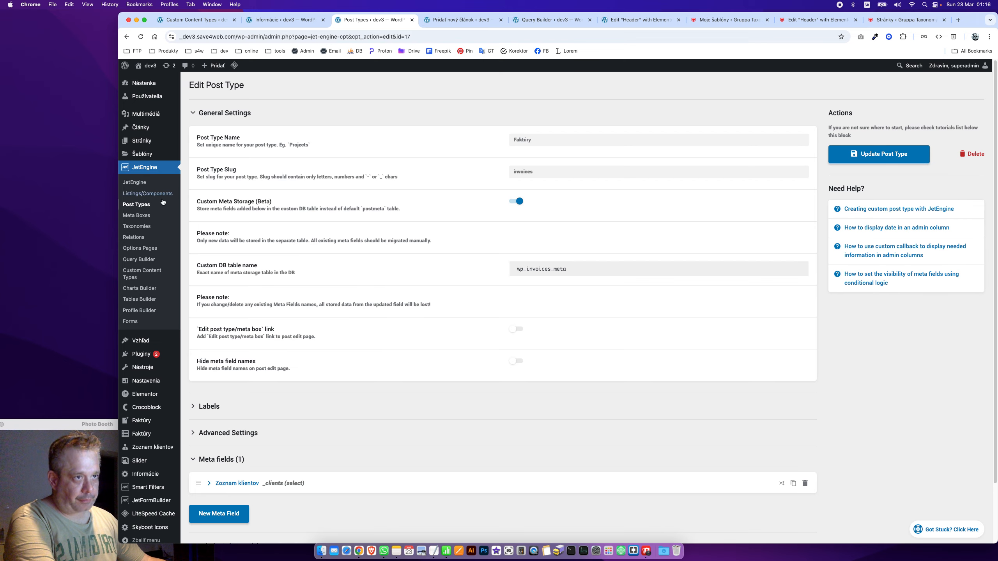
Add a new meta field to Faktúry and copy the _invoice_number name from the notes
{"action": "scroll", "coordinate": [317, 329], "scroll_direction": "down", "scroll_amount": 2}
{"action": "left_click", "coordinate": [216, 446]}
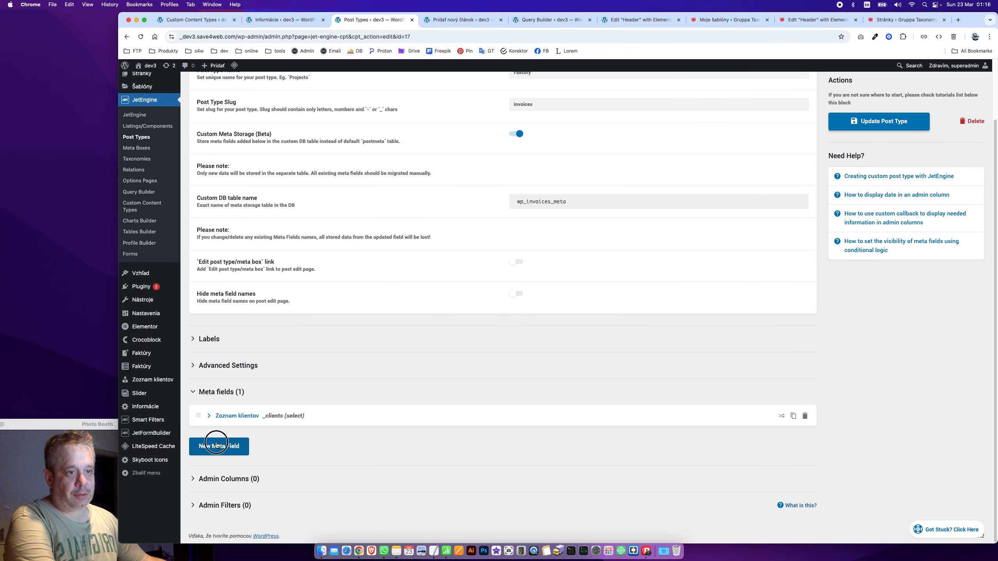
{"action": "left_click", "coordinate": [557, 474]}
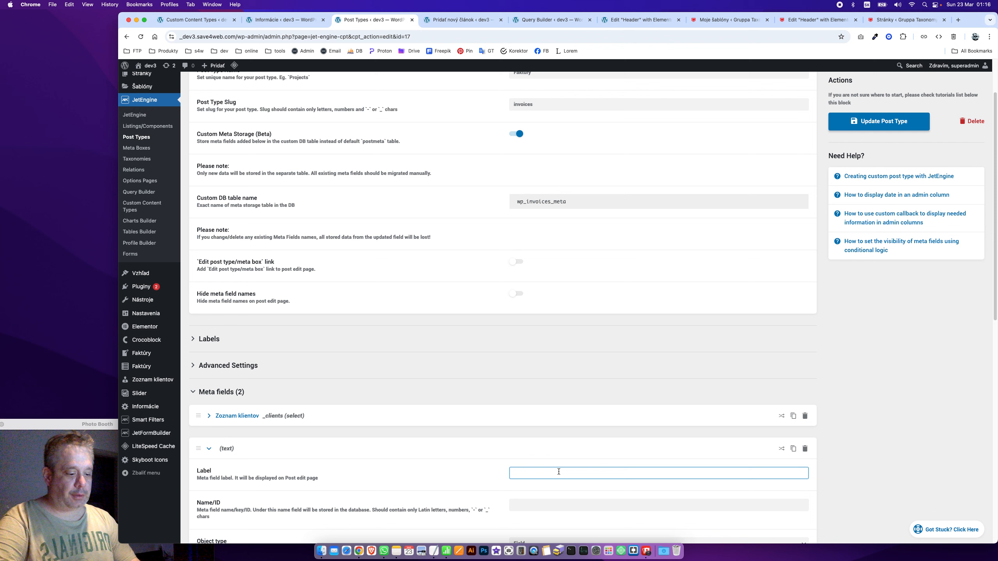
{"action": "type", "text": "Jinov"}
{"action": "key", "text": "BackSpace"}
{"action": "key", "text": "BackSpace"}
{"action": "type", "text": "v"}
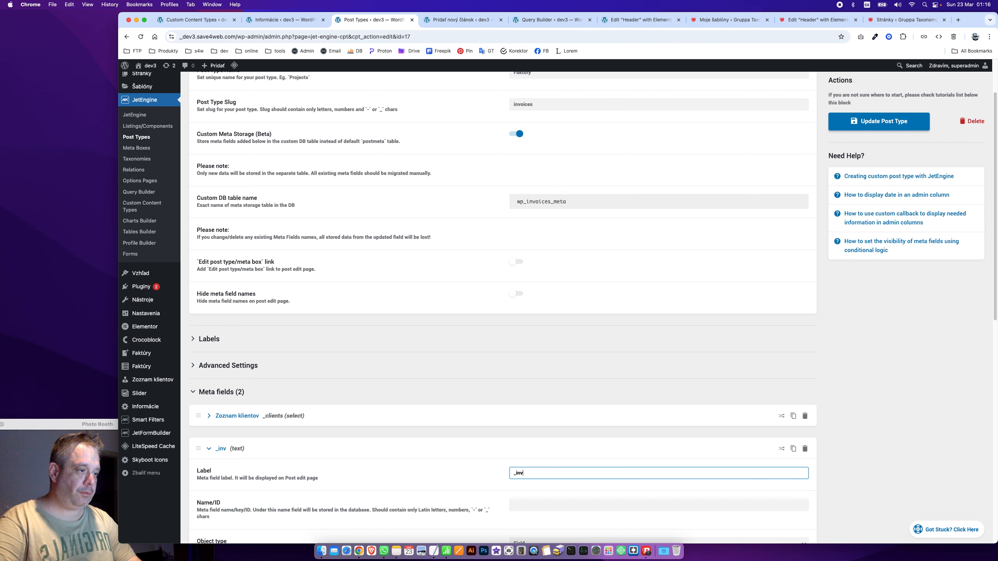
{"action": "type", "text": "oice"}
{"action": "key", "text": "super+Tab"}
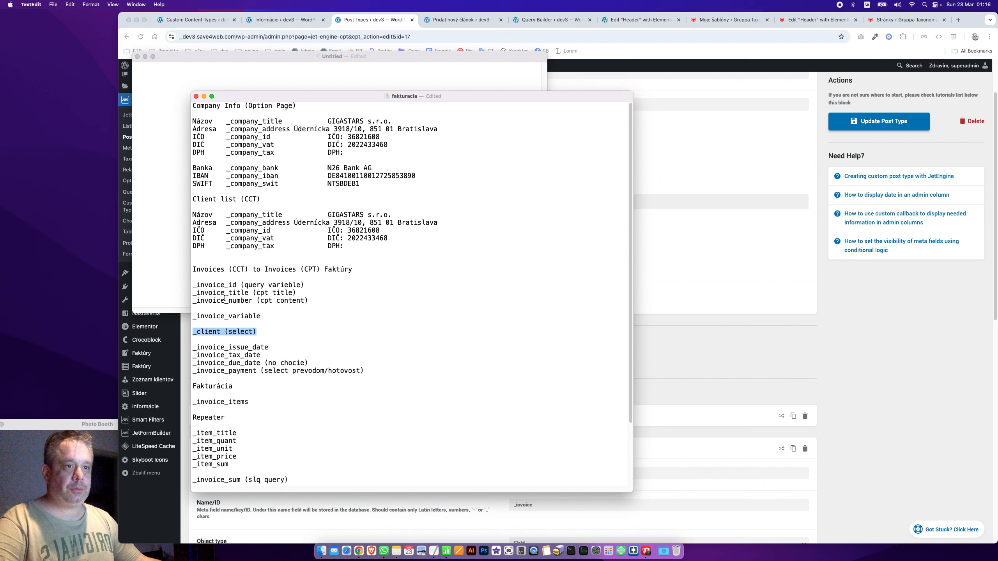
{"action": "left_click_drag", "start_coordinate": [236, 285], "coordinate": [196, 285]}
{"action": "left_click", "coordinate": [239, 294]}
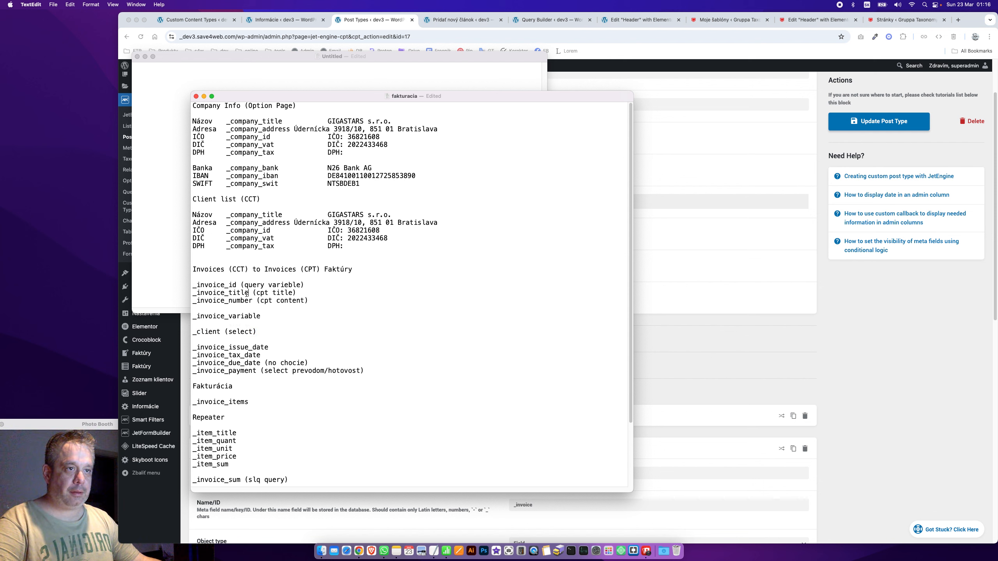
{"action": "left_click_drag", "start_coordinate": [248, 300], "coordinate": [177, 300]}
{"action": "left_click_drag", "start_coordinate": [252, 300], "coordinate": [185, 301]}
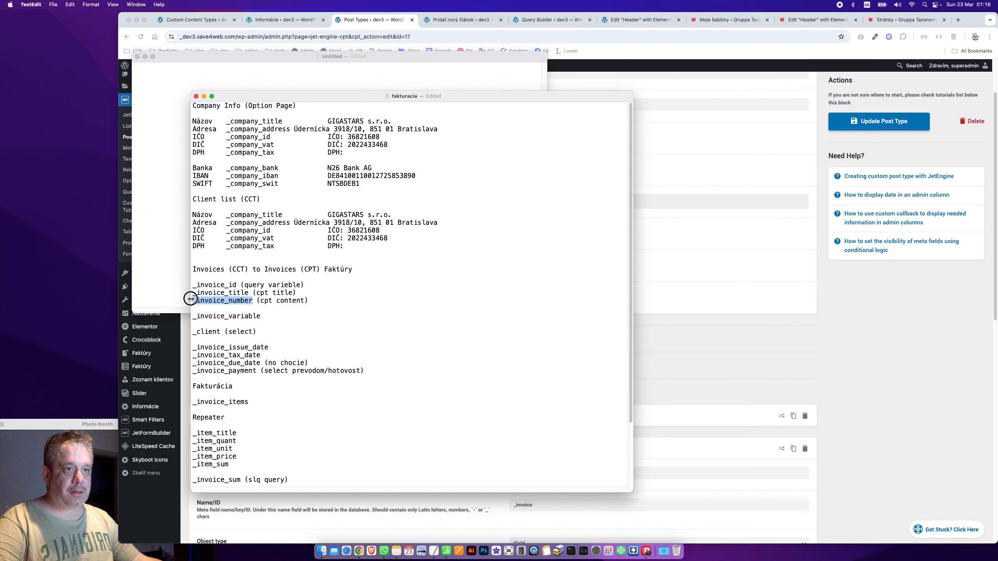
{"action": "key", "text": "super+Tab"}
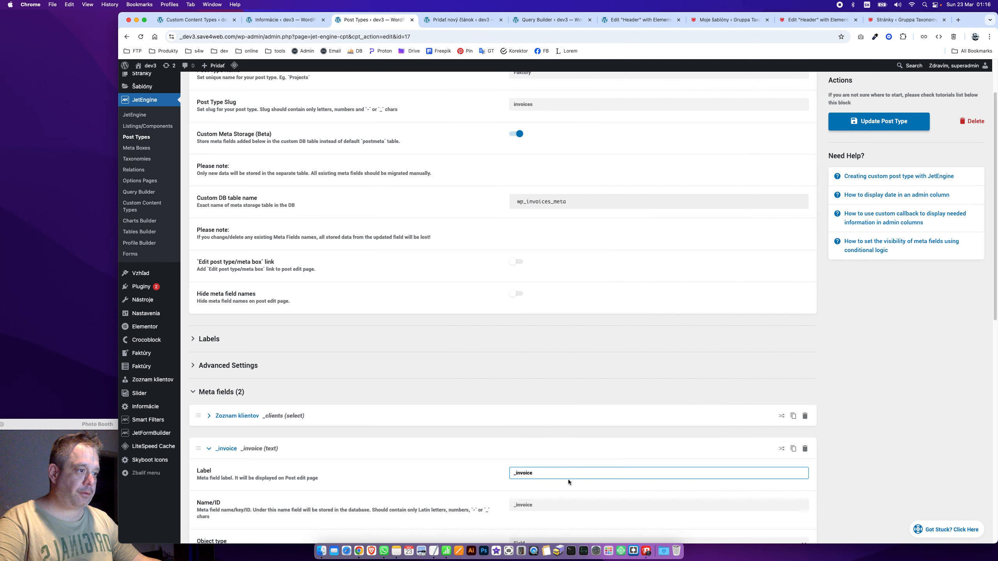
{"action": "key", "text": "super+Tab"}
{"action": "key", "text": "super+Tab"}
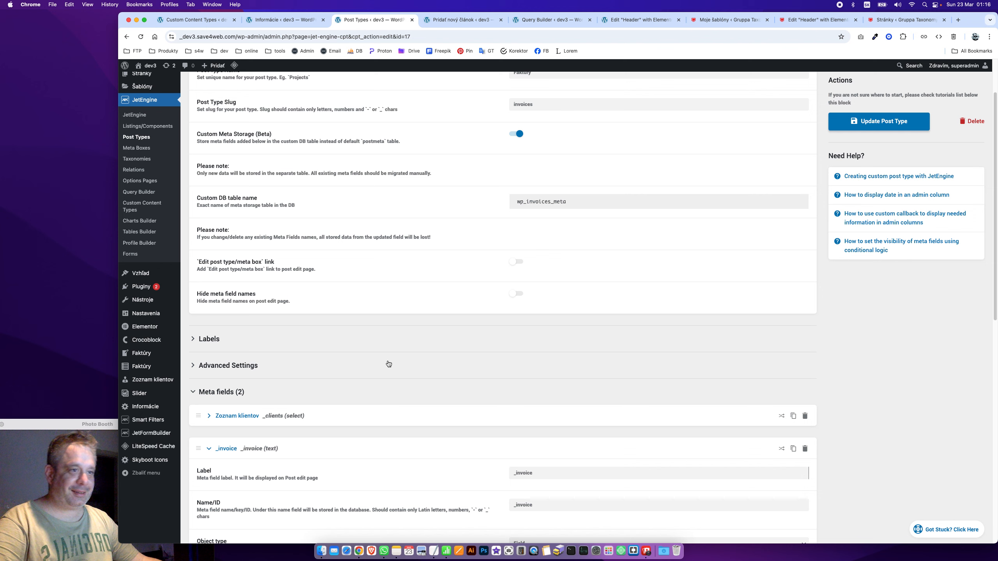
{"action": "scroll", "coordinate": [527, 491], "scroll_direction": "down", "scroll_amount": 7}
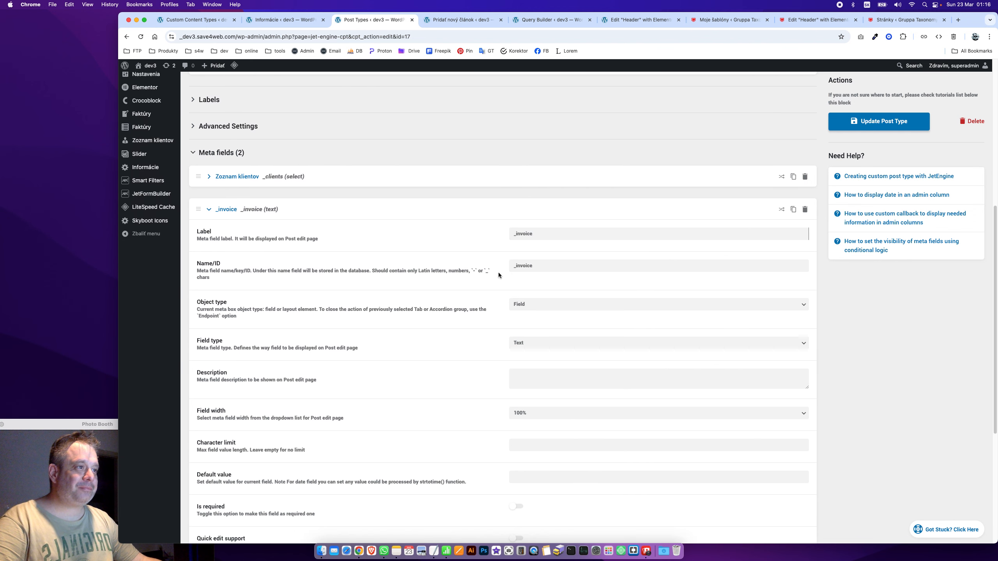
Label it 'Číslo faktúry' with ID _invoice_number and move it above Zoznam klientov
{"action": "left_click", "coordinate": [558, 239]}
{"action": "key", "text": "super+a"}
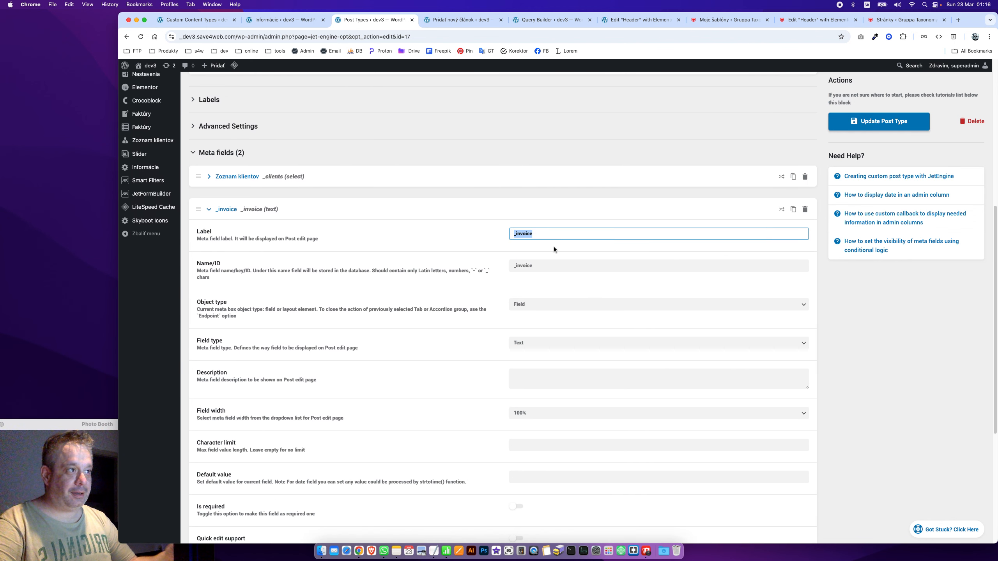
{"action": "type", "text": "Číslo fa"}
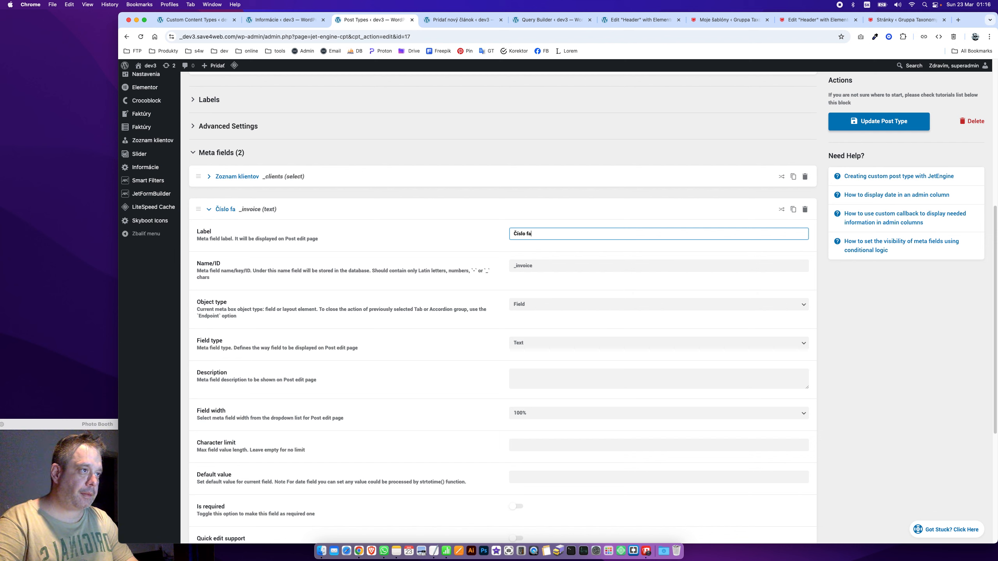
{"action": "type", "text": "ktúry"}
{"action": "key", "text": "Tab"}
{"action": "type", "text": "_invoice_number"}
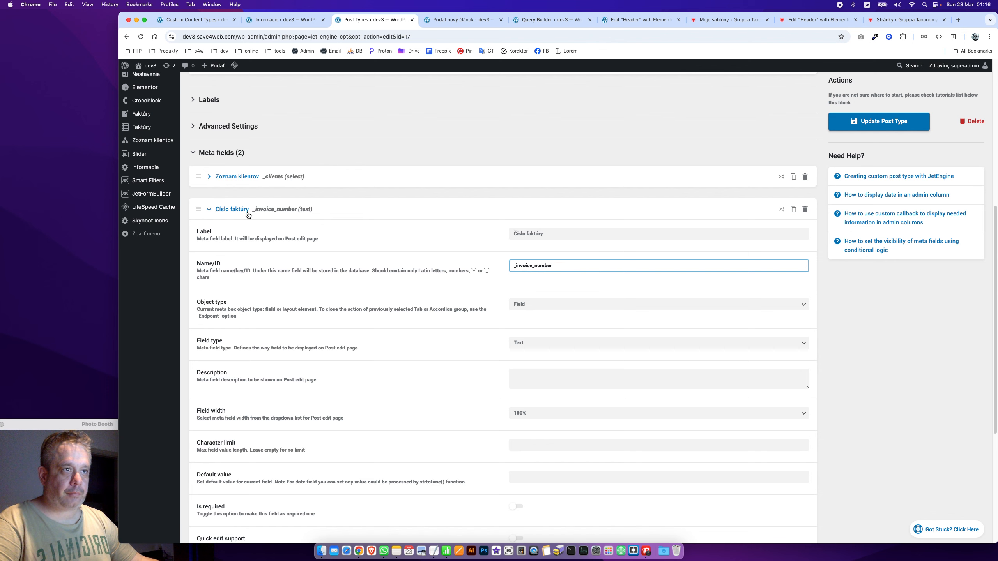
{"action": "left_click", "coordinate": [215, 211]}
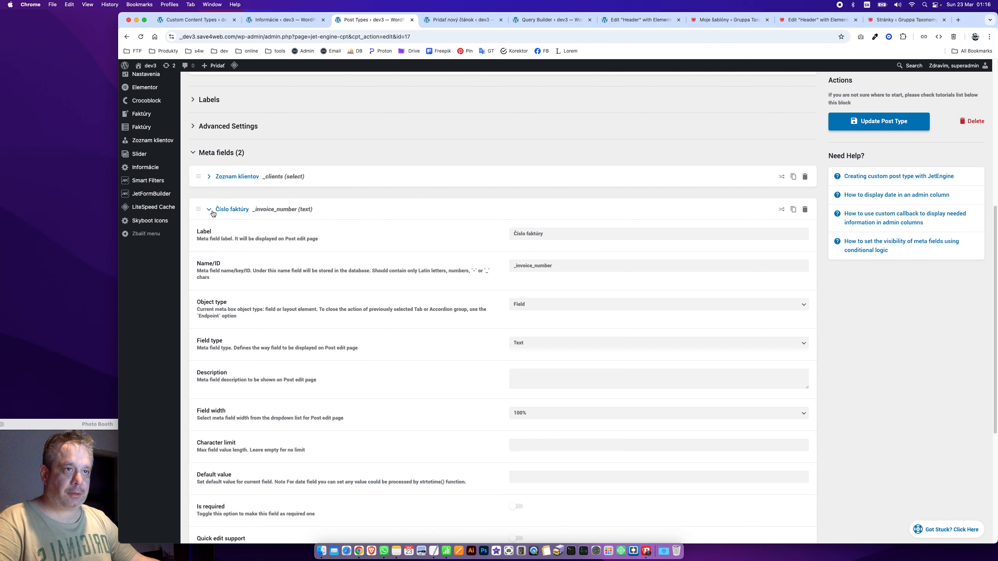
{"action": "left_click_drag", "start_coordinate": [204, 416], "coordinate": [254, 346]}
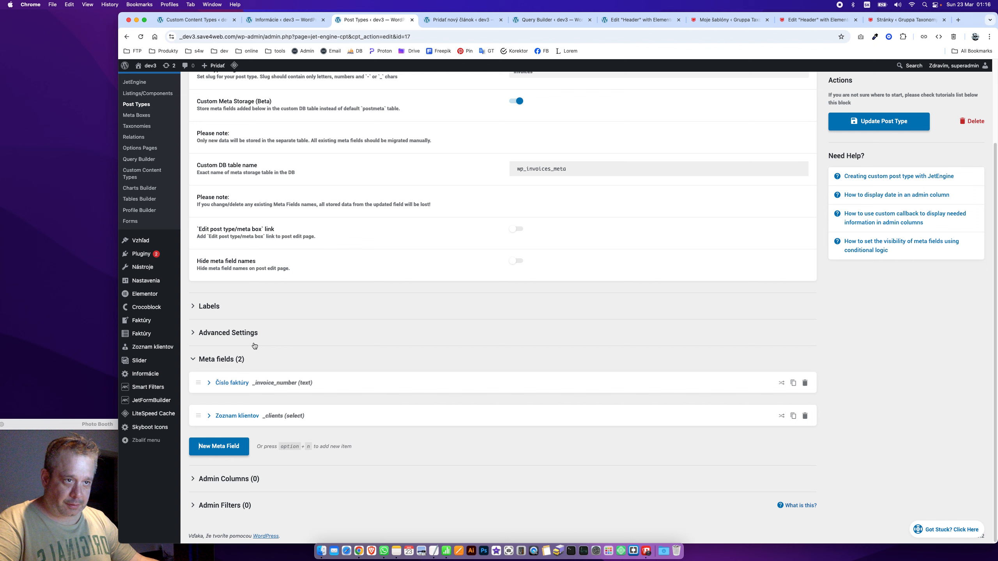
Duplicate Číslo faktúry, giving the copy ID _invoice_variable and label 'Variabilný symbol'
{"action": "left_click", "coordinate": [794, 382]}
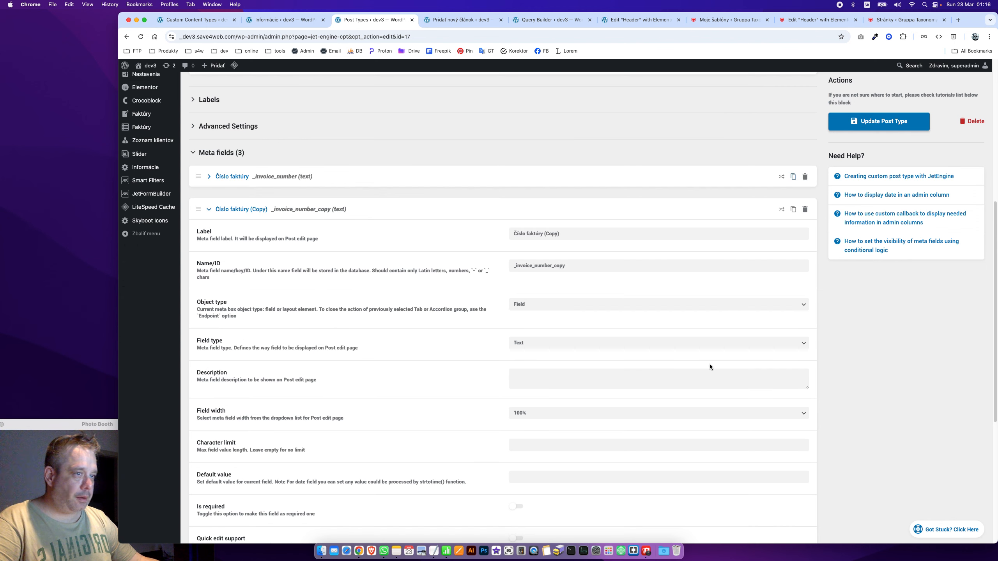
{"action": "left_click", "coordinate": [559, 266]}
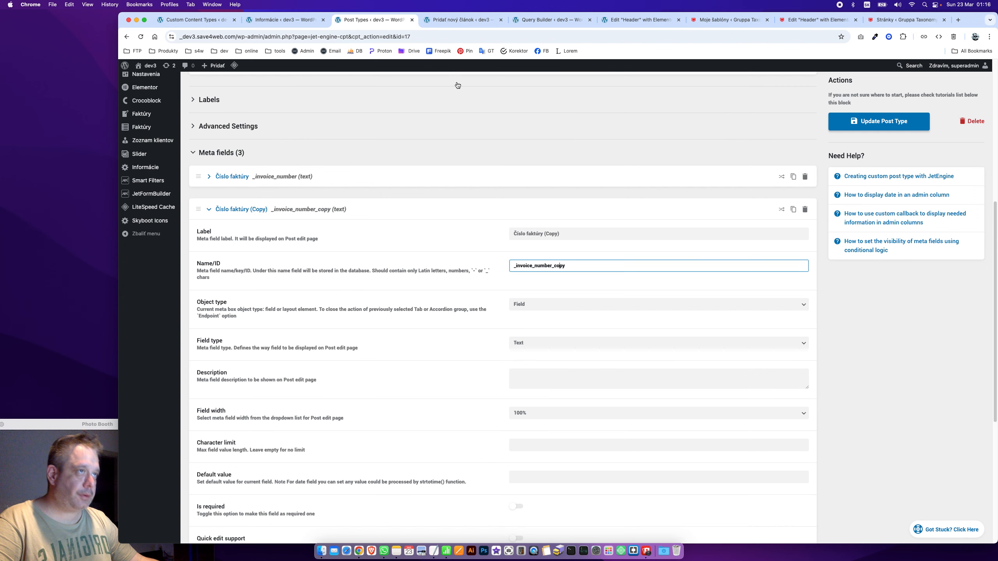
{"action": "key", "text": "super+Tab"}
{"action": "left_click_drag", "start_coordinate": [263, 316], "coordinate": [171, 316]}
{"action": "key", "text": "super+c"}
{"action": "key", "text": "super+Tab"}
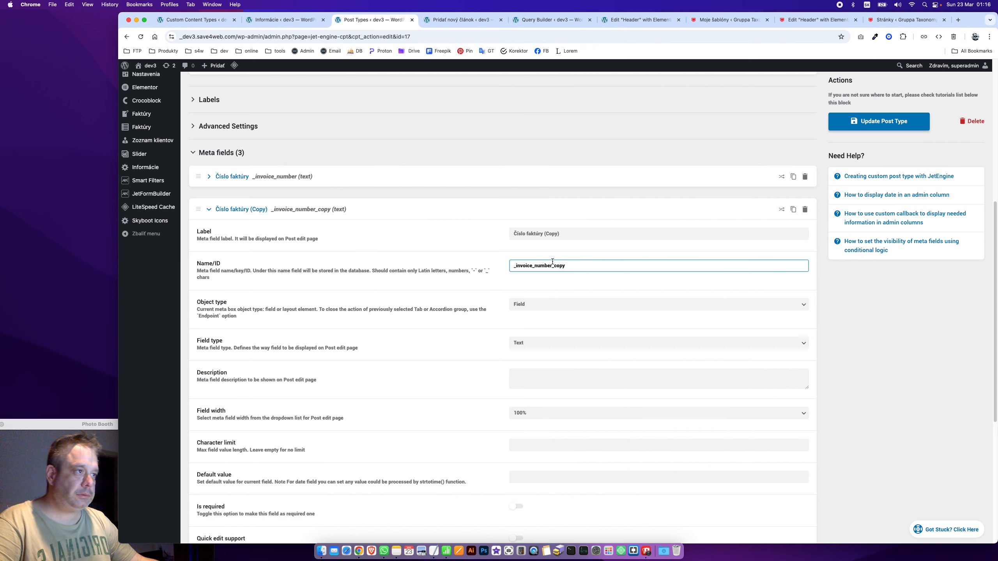
{"action": "key", "text": "super+a"}
{"action": "key", "text": "super+v"}
{"action": "left_click", "coordinate": [542, 233]}
{"action": "key", "text": "super+a"}
{"action": "type", "text": "V"}
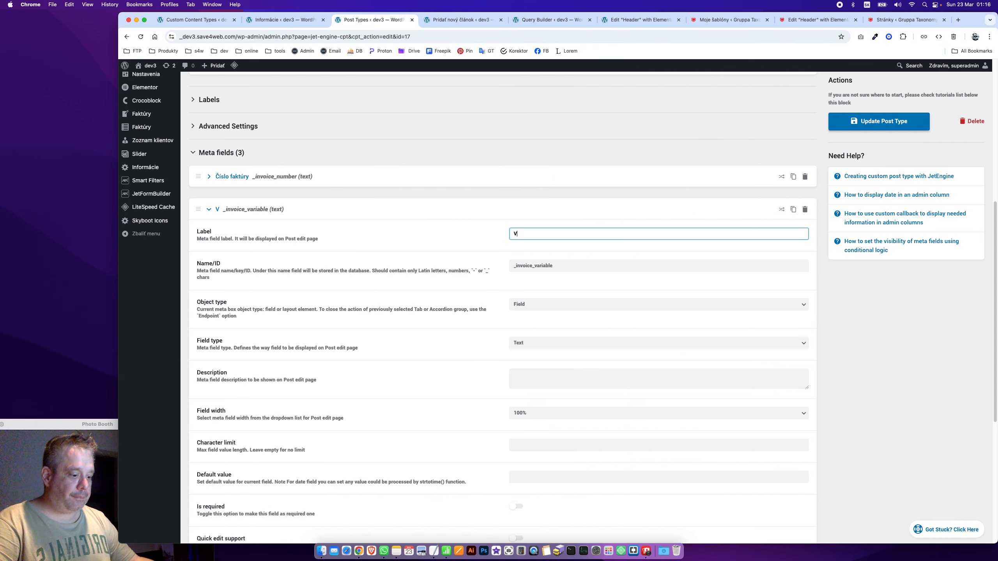
{"action": "type", "text": "ariab"}
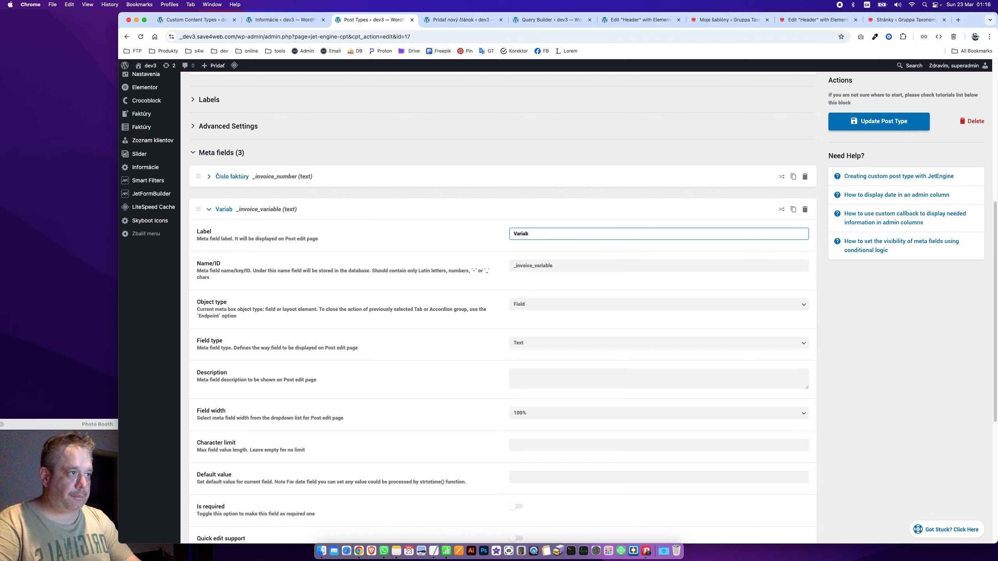
{"action": "type", "text": "ilný symb"}
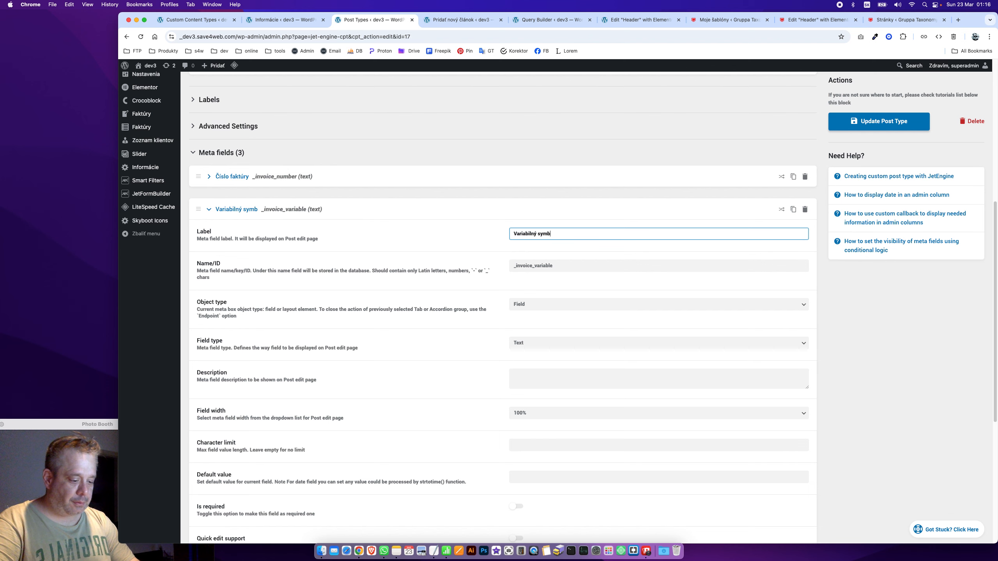
{"action": "type", "text": "ol"}
{"action": "left_click", "coordinate": [251, 208]}
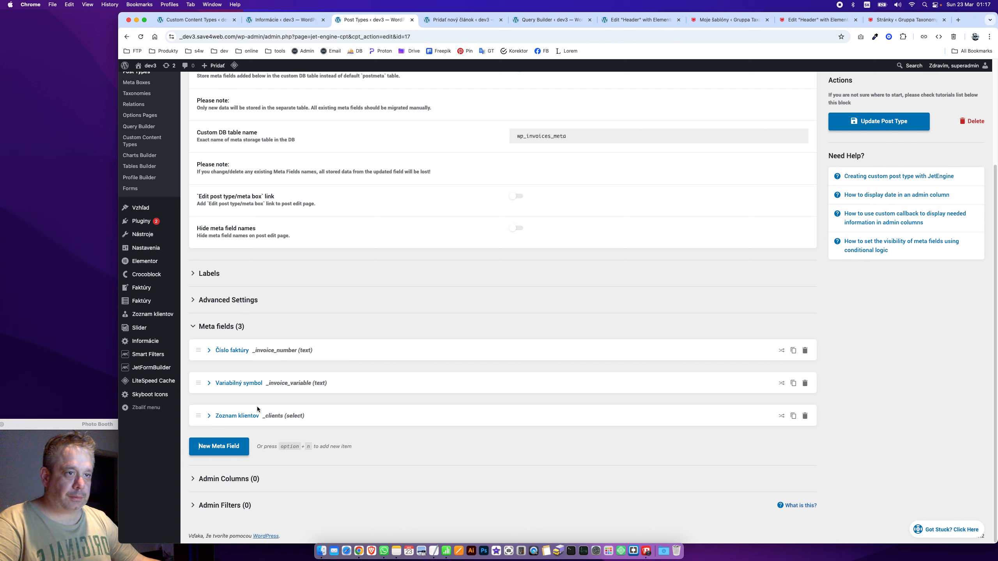
Move Zoznam klientov to the top and copy the _invoice_issue_date name from the notes
{"action": "left_click_drag", "start_coordinate": [193, 423], "coordinate": [235, 348]}
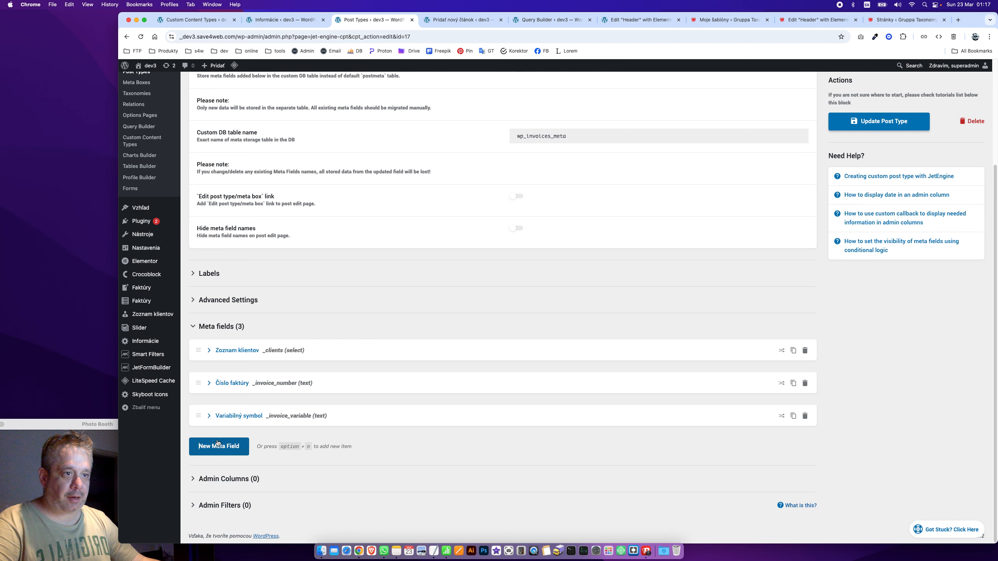
{"action": "key", "text": "super+Tab"}
{"action": "left_click_drag", "start_coordinate": [269, 348], "coordinate": [193, 348]}
{"action": "key", "text": "super+c"}
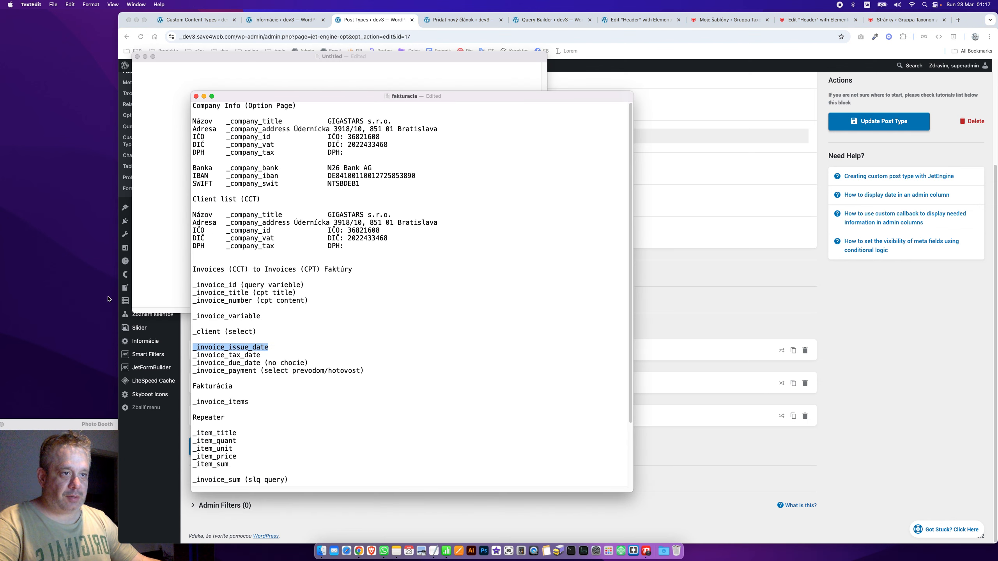
{"action": "key", "text": "super+Tab"}
Add 'Dátum vystavenia' as a Date field with ID _invoice_issue_date, saved as timestamp
{"action": "left_click", "coordinate": [231, 449]}
{"action": "scroll", "coordinate": [291, 394], "scroll_direction": "down", "scroll_amount": 5}
{"action": "scroll", "coordinate": [291, 396], "scroll_direction": "down", "scroll_amount": 4}
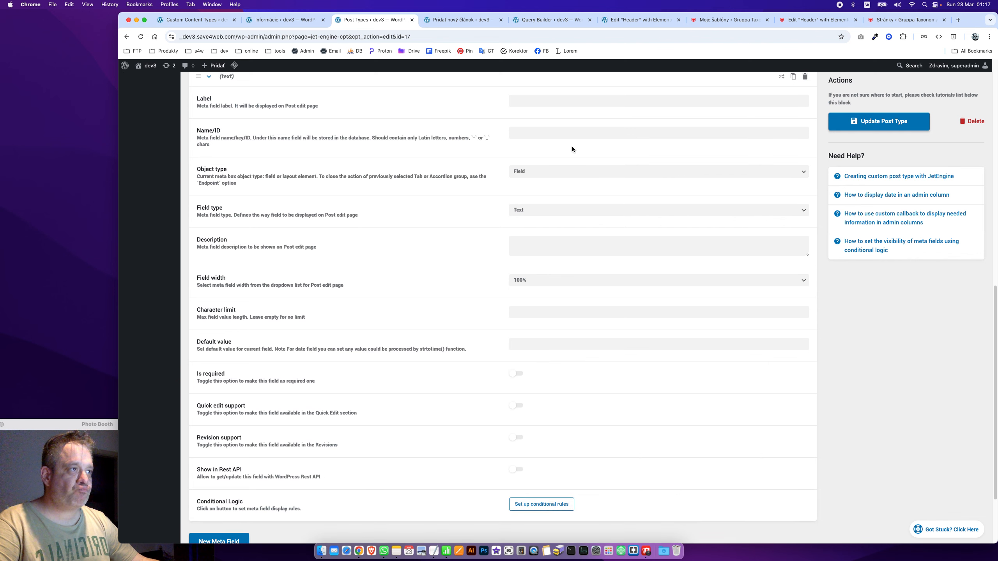
{"action": "scroll", "coordinate": [538, 106], "scroll_direction": "up", "scroll_amount": 1}
{"action": "left_click", "coordinate": [517, 133]}
{"action": "type", "text": "D"}
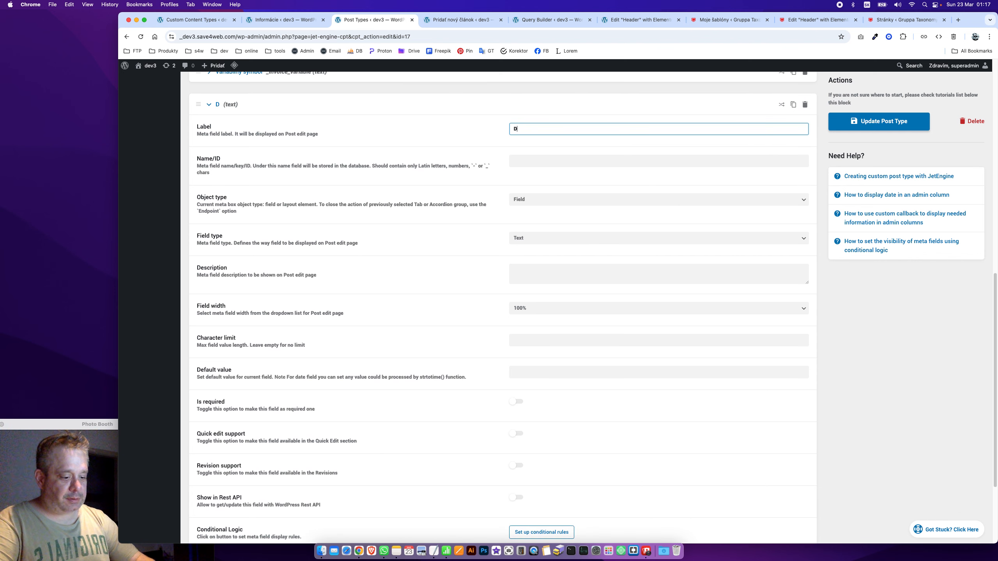
{"action": "type", "text": "átum vystavenia"}
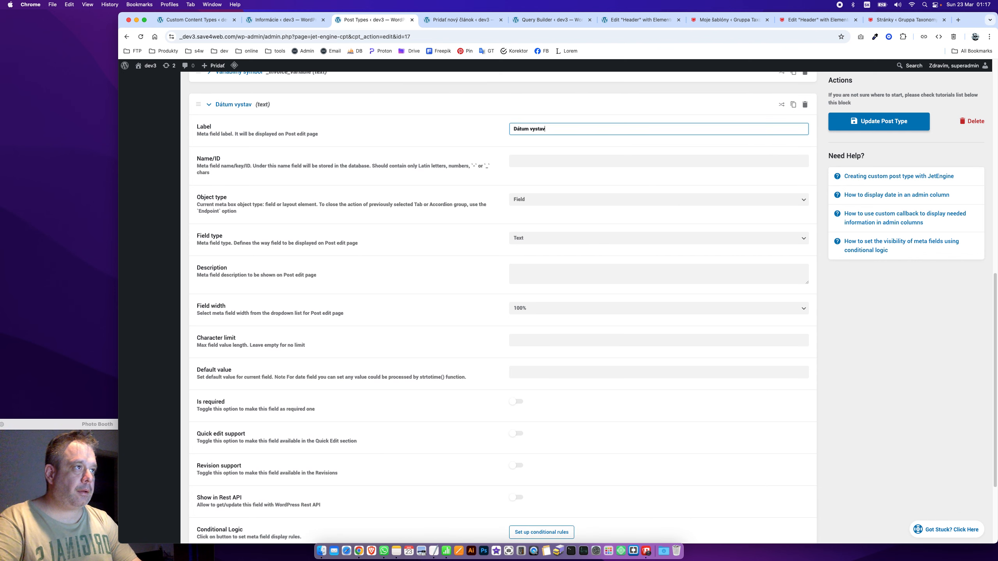
{"action": "key", "text": "Tab"}
{"action": "key", "text": "super+v"}
{"action": "key", "text": "Tab"}
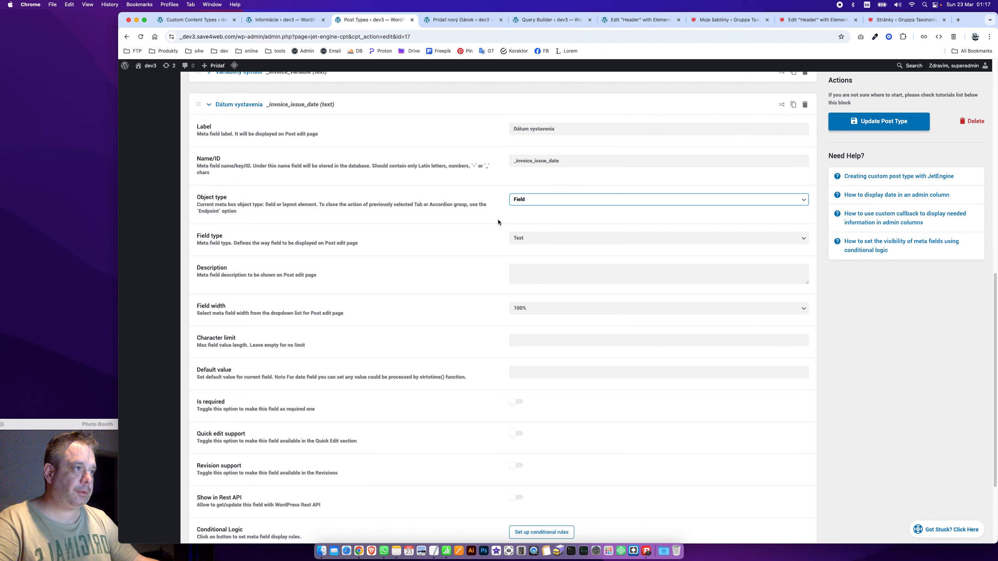
{"action": "left_click", "coordinate": [543, 244]}
{"action": "left_click", "coordinate": [544, 248]}
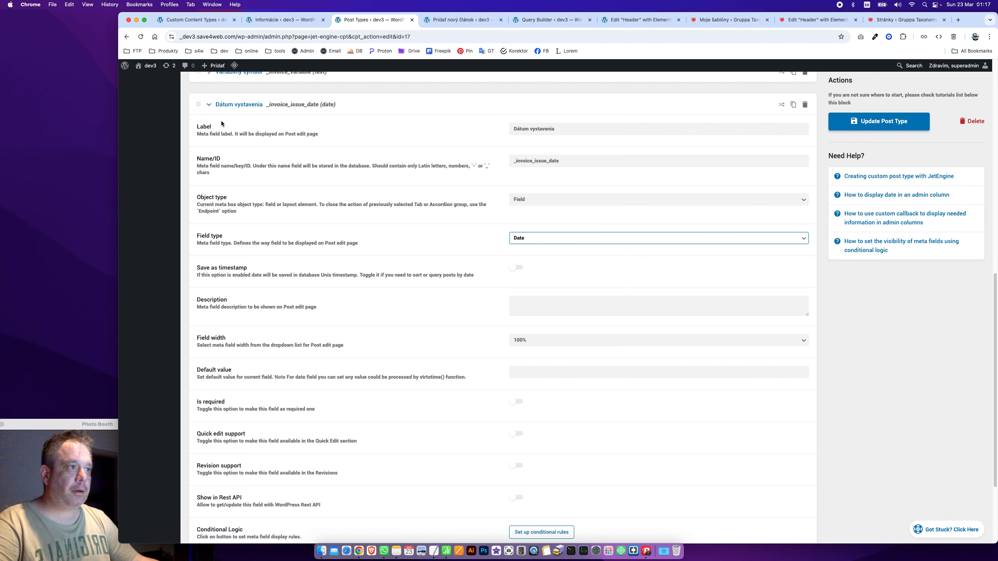
{"action": "left_click", "coordinate": [516, 268]}
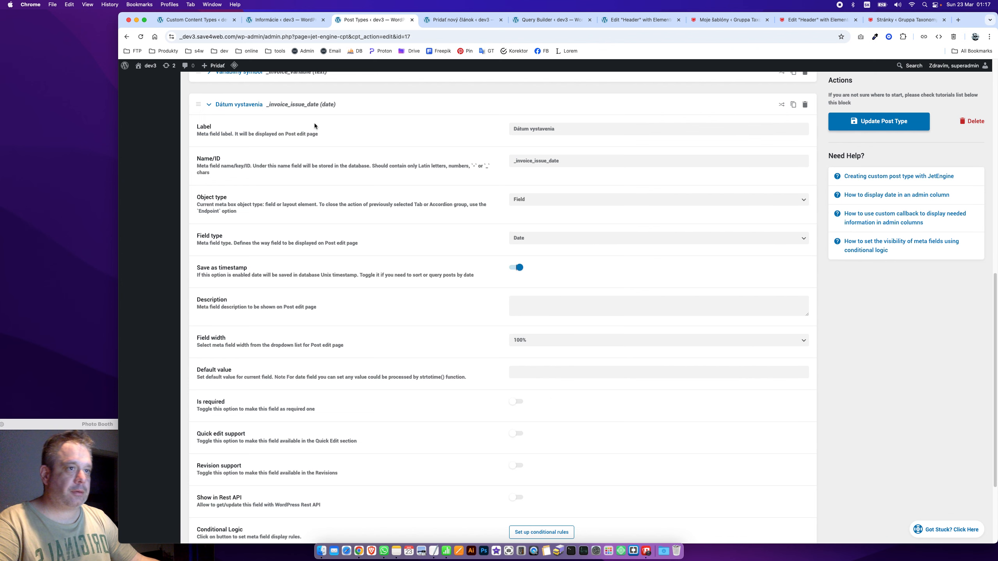
{"action": "left_click", "coordinate": [222, 106]}
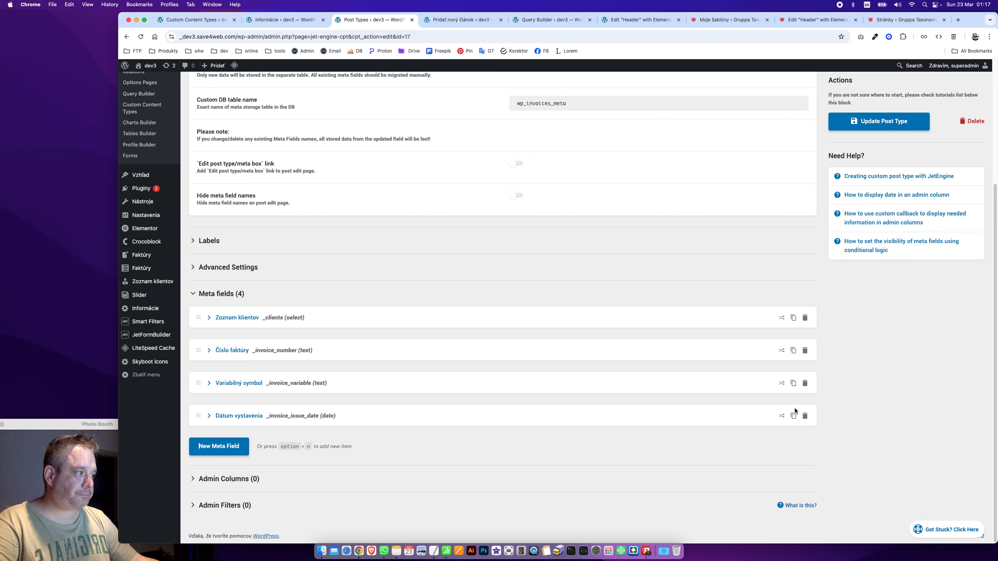
Duplicate Dátum vystavenia into 'Zdaniteľné plnenie' with ID _invoice_tax_date
{"action": "left_click", "coordinate": [794, 416]}
{"action": "key", "text": "super+Tab"}
{"action": "left_click_drag", "start_coordinate": [280, 357], "coordinate": [159, 355]}
{"action": "key", "text": "super+c"}
{"action": "key", "text": "super+Tab"}
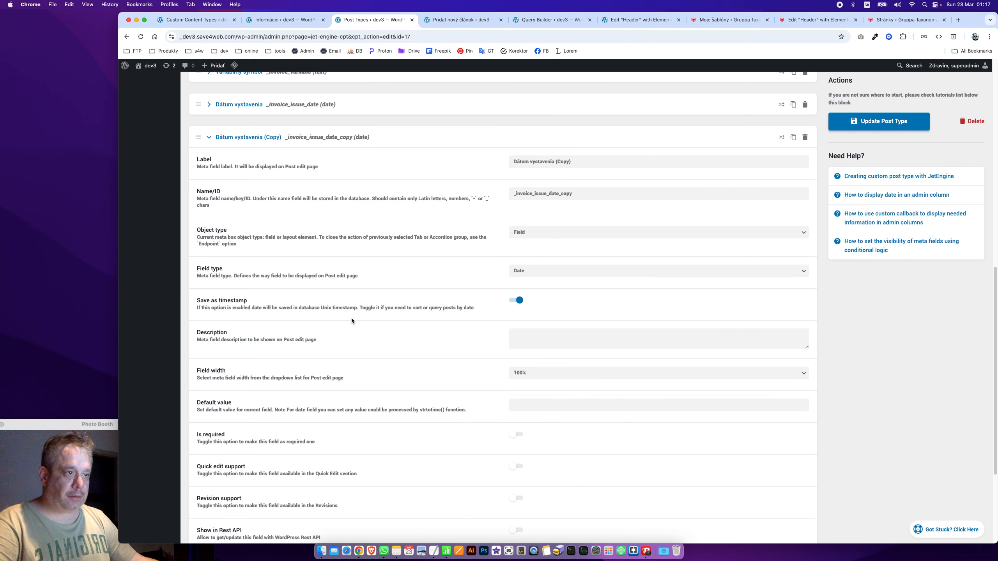
{"action": "left_click", "coordinate": [565, 161]}
{"action": "key", "text": "super+a"}
{"action": "type", "text": "Zda"}
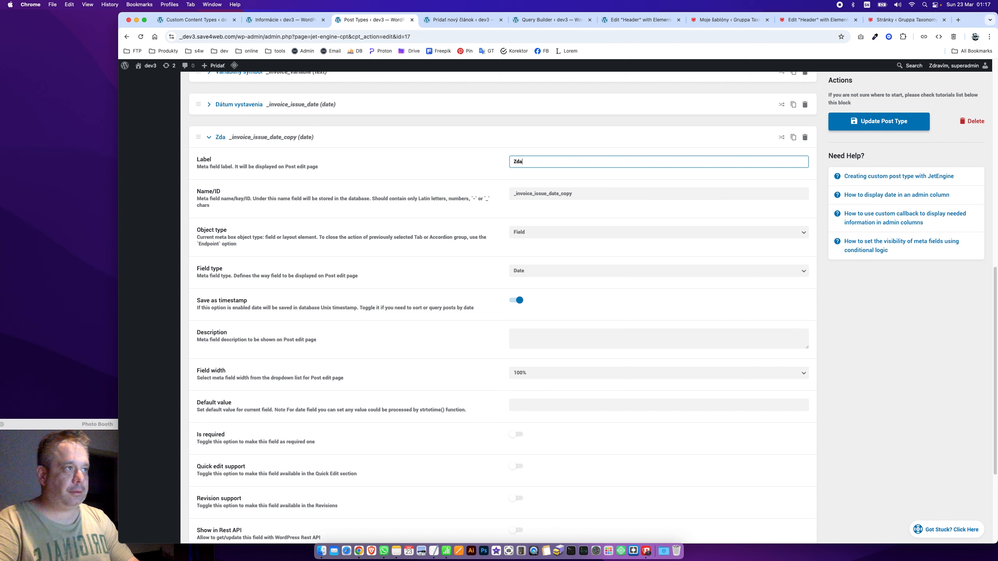
{"action": "type", "text": "niteľné"}
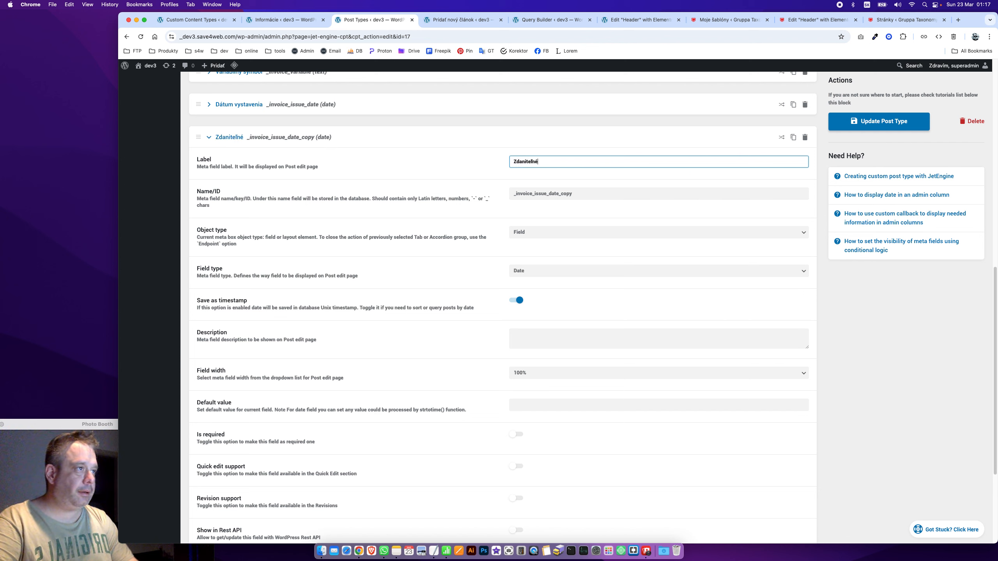
{"action": "type", "text": " plnenie"}
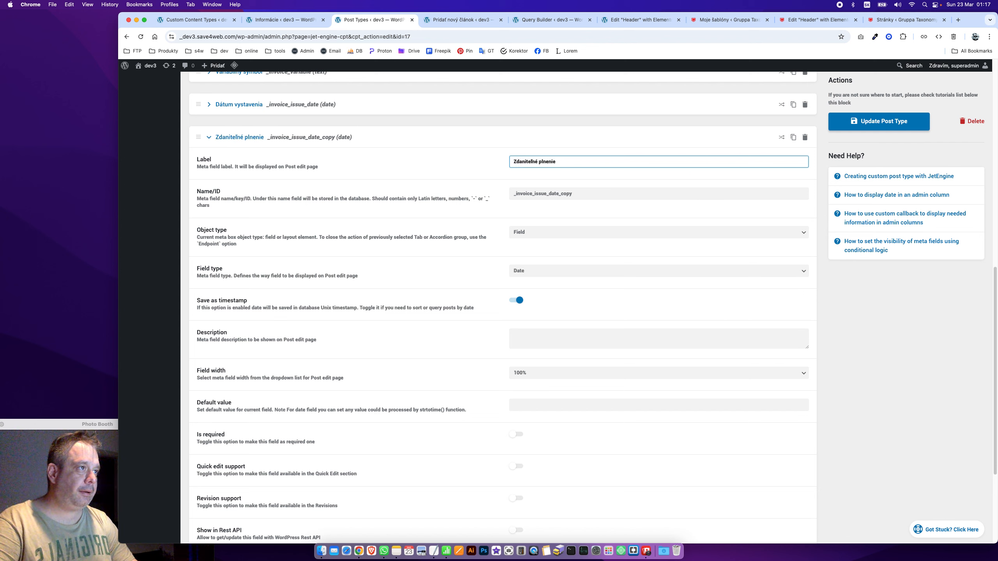
{"action": "key", "text": "Tab"}
{"action": "type", "text": "_invoice_tax_date"}
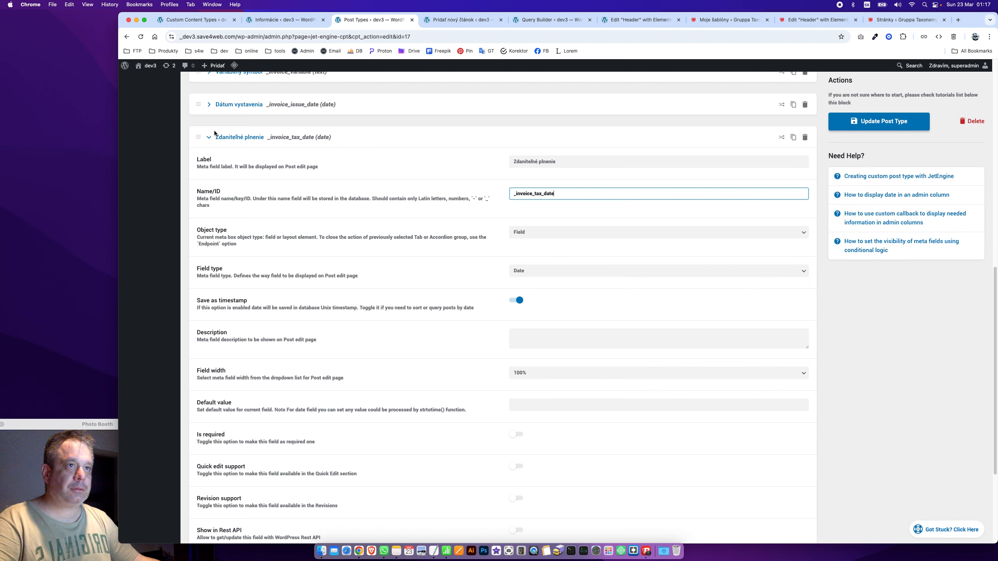
{"action": "left_click", "coordinate": [213, 135]}
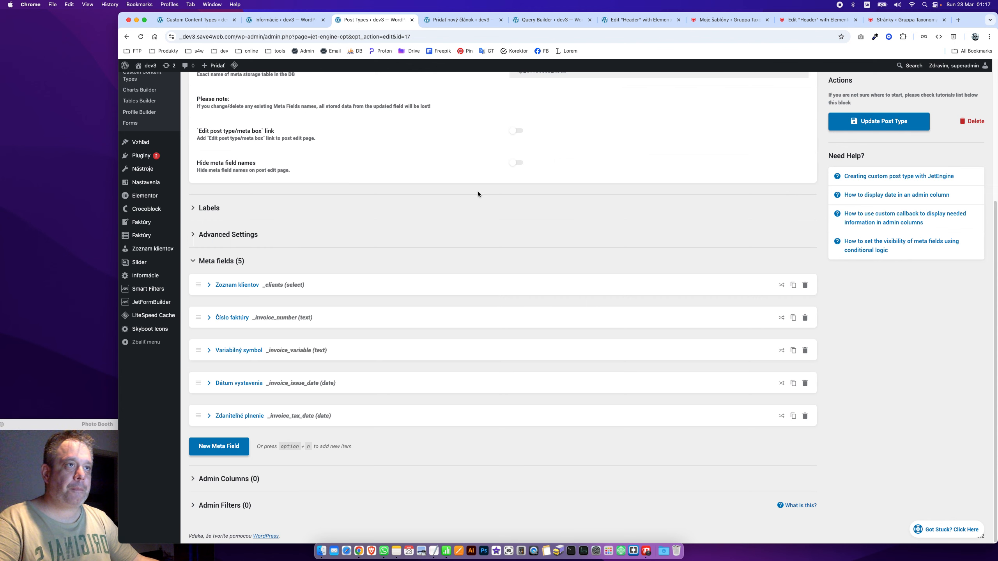
Duplicate it again as 'Dátum splatnosti' with ID _invoice_due_date and collapse it
{"action": "left_click", "coordinate": [794, 417]}
{"action": "key", "text": "super+Tab"}
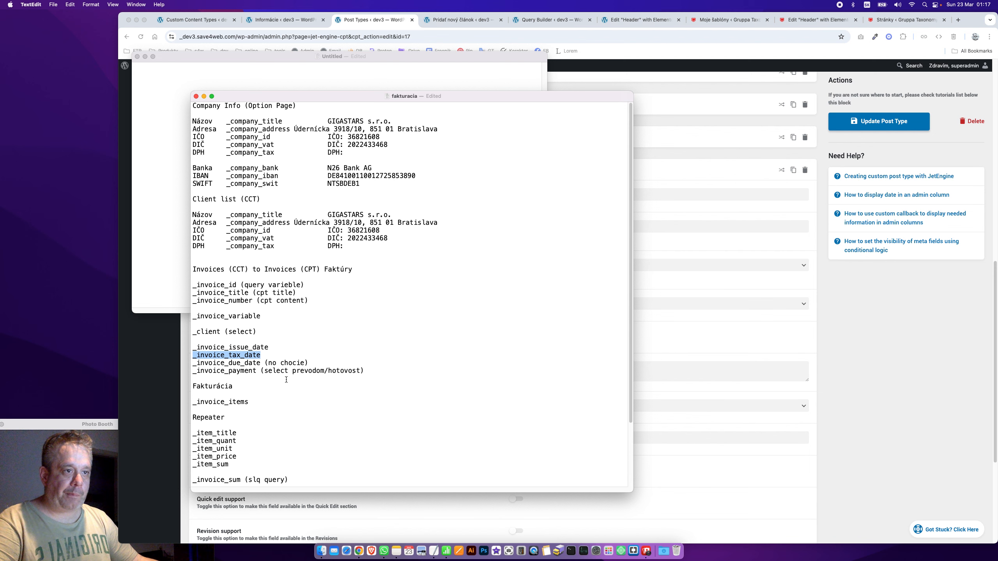
{"action": "left_click", "coordinate": [176, 365]}
{"action": "left_click", "coordinate": [540, 194]}
{"action": "key", "text": "super+a"}
{"action": "key", "text": "BackSpace"}
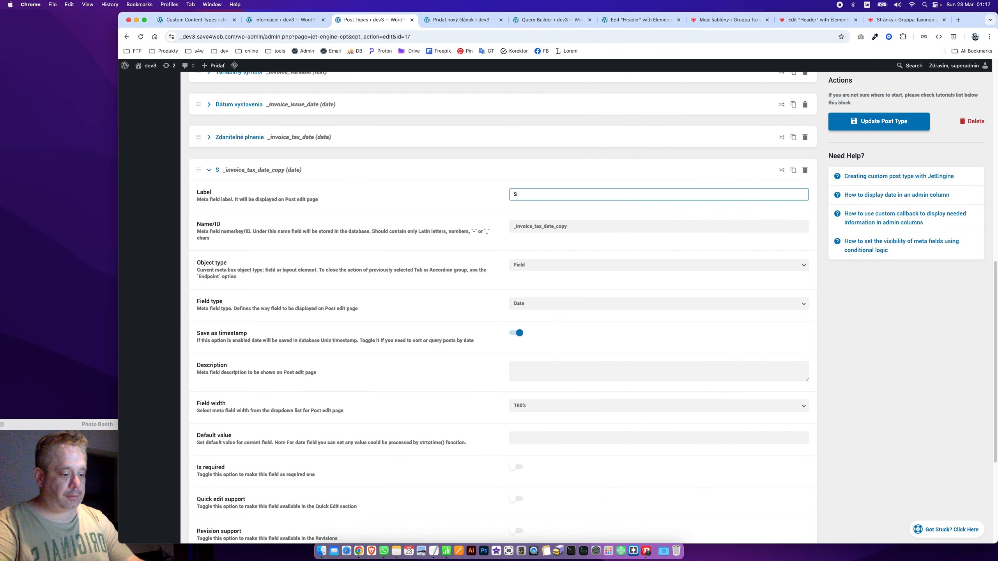
{"action": "type", "text": "Dátum spla"}
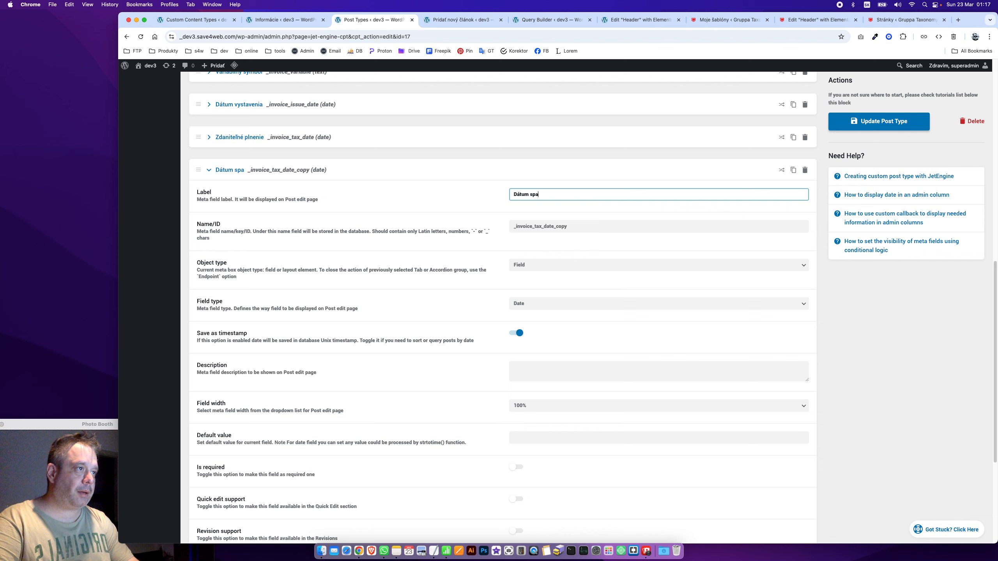
{"action": "type", "text": "tnosti"}
{"action": "key", "text": "Tab"}
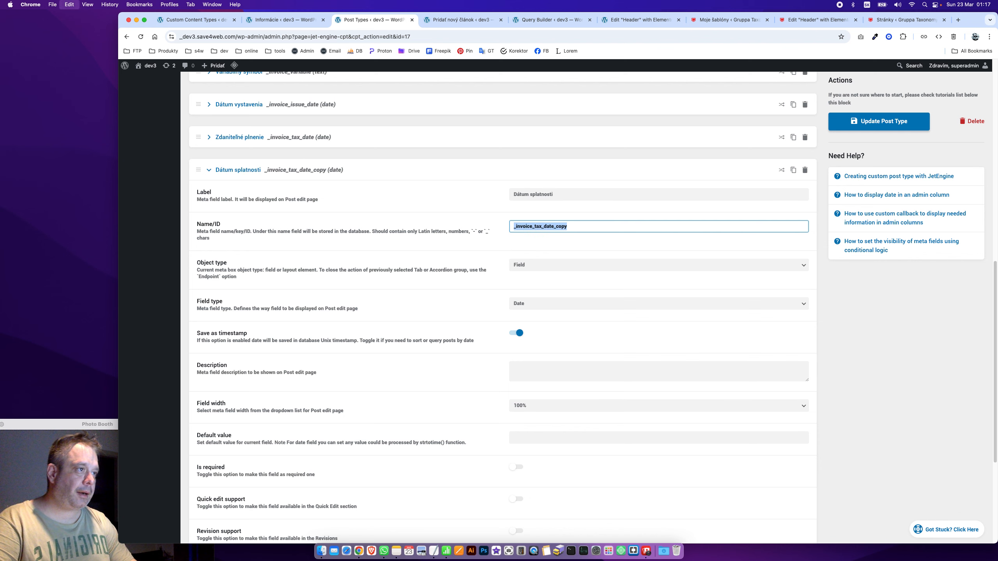
{"action": "key", "text": "super+v"}
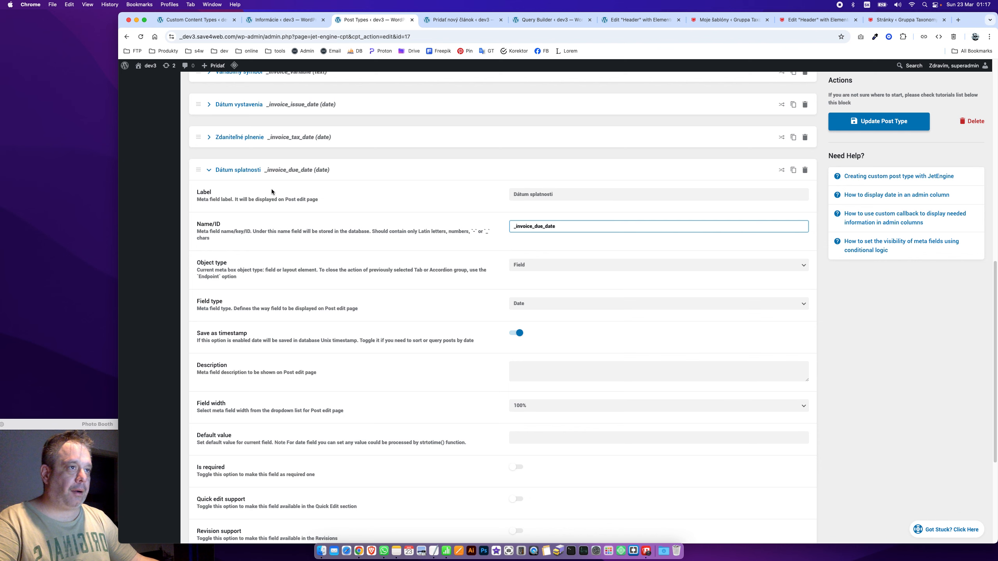
{"action": "left_click", "coordinate": [239, 172]}
{"action": "key", "text": "super+Tab"}
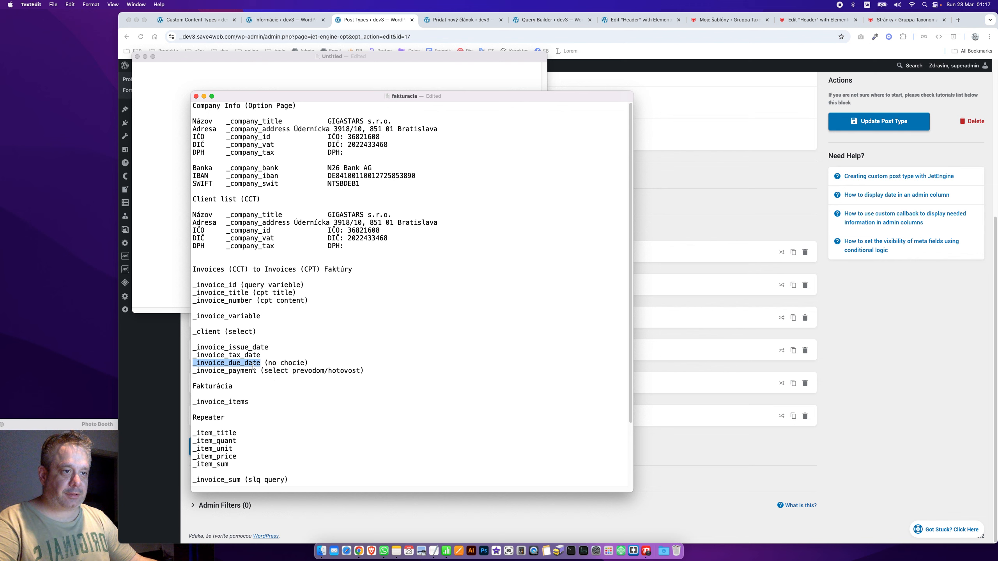
{"action": "left_click", "coordinate": [161, 397]}
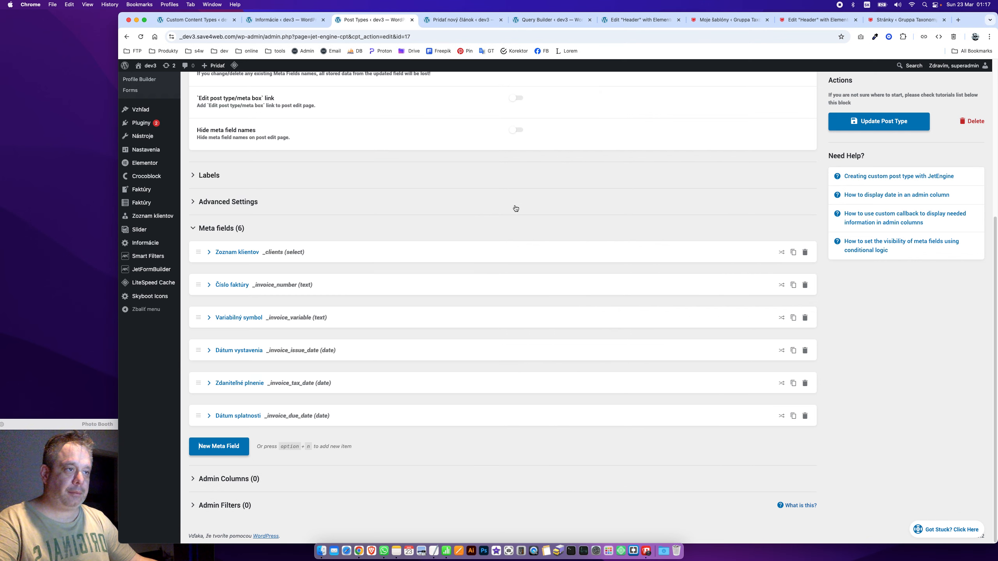
Add a new meta field to the Faktúry post type labelled Platba
{"action": "left_click", "coordinate": [219, 446]}
{"action": "scroll", "coordinate": [353, 425], "scroll_direction": "down", "scroll_amount": 5}
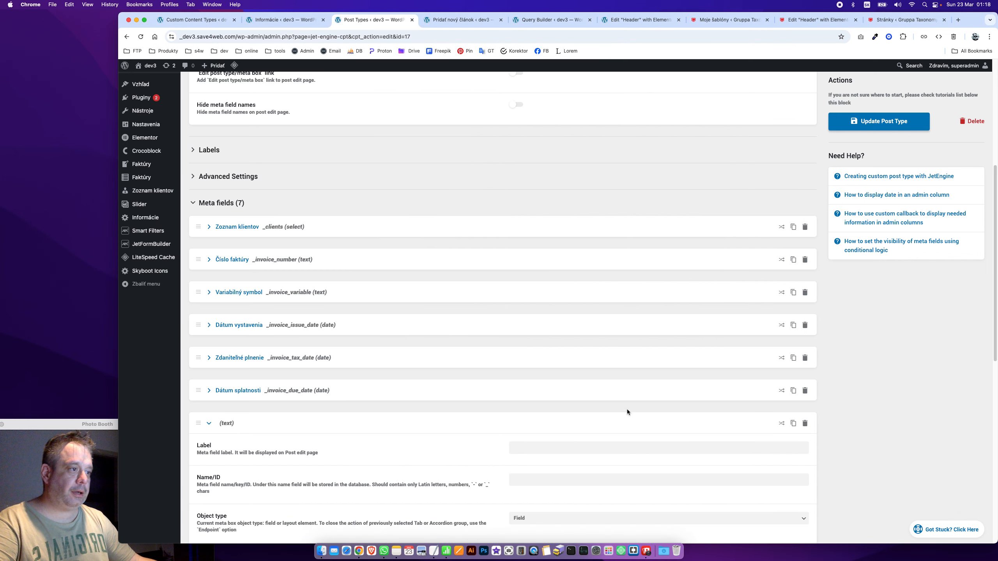
{"action": "key", "text": "super+Tab"}
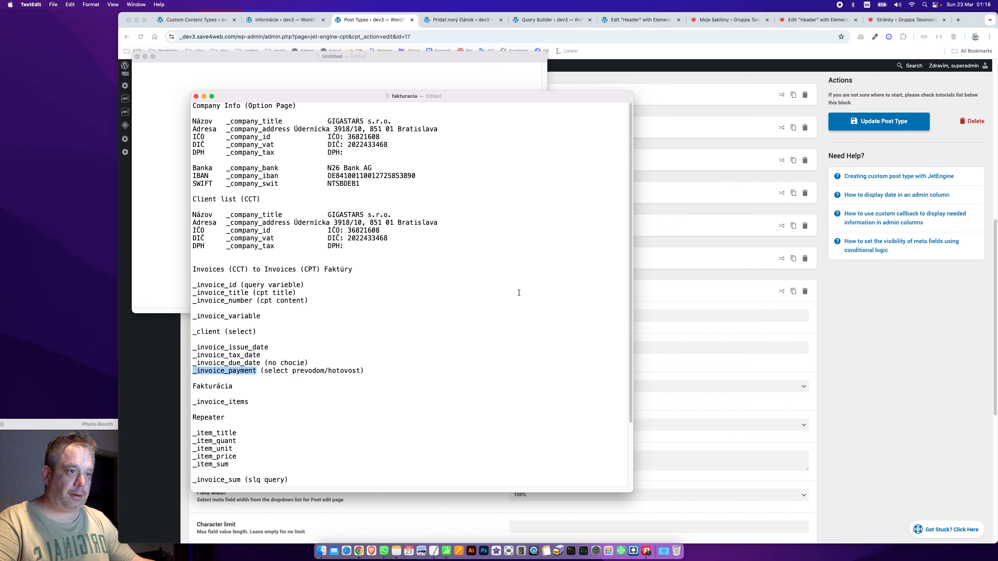
{"action": "key", "text": "super+Tab"}
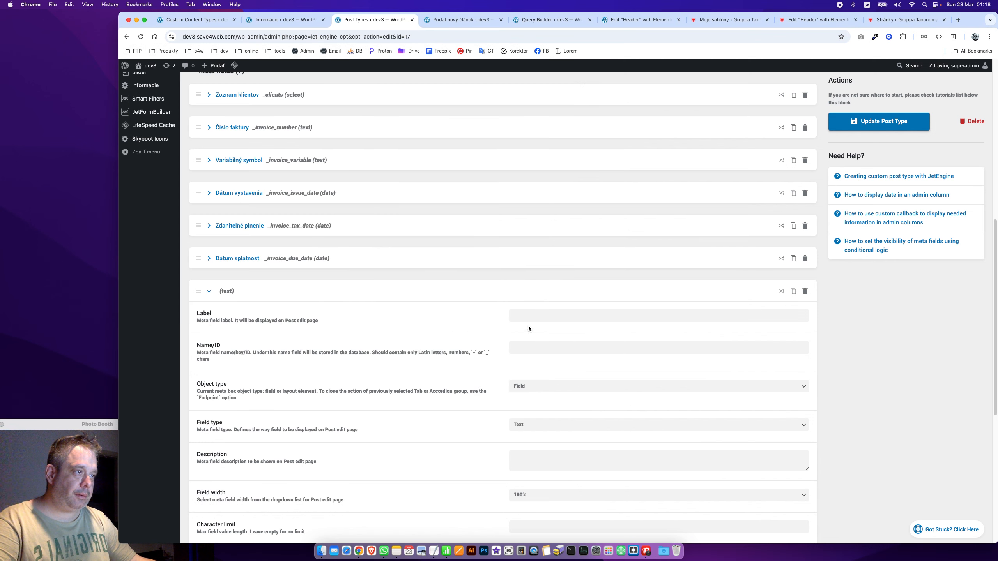
{"action": "left_click", "coordinate": [522, 320]}
{"action": "type", "text": "Ty"}
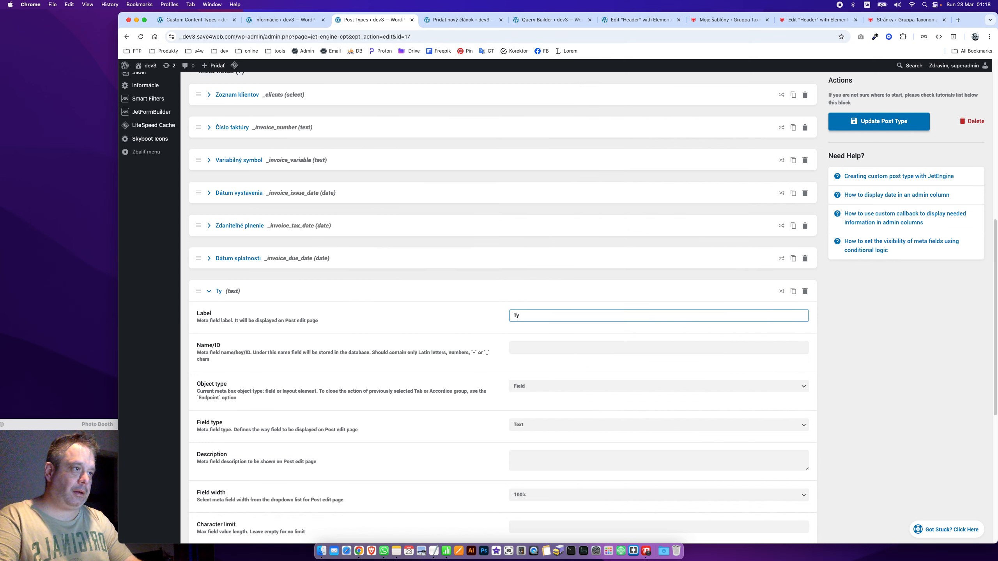
{"action": "key", "text": "BackSpace"}
{"action": "key", "text": "BackSpace"}
{"action": "type", "text": "Platba"}
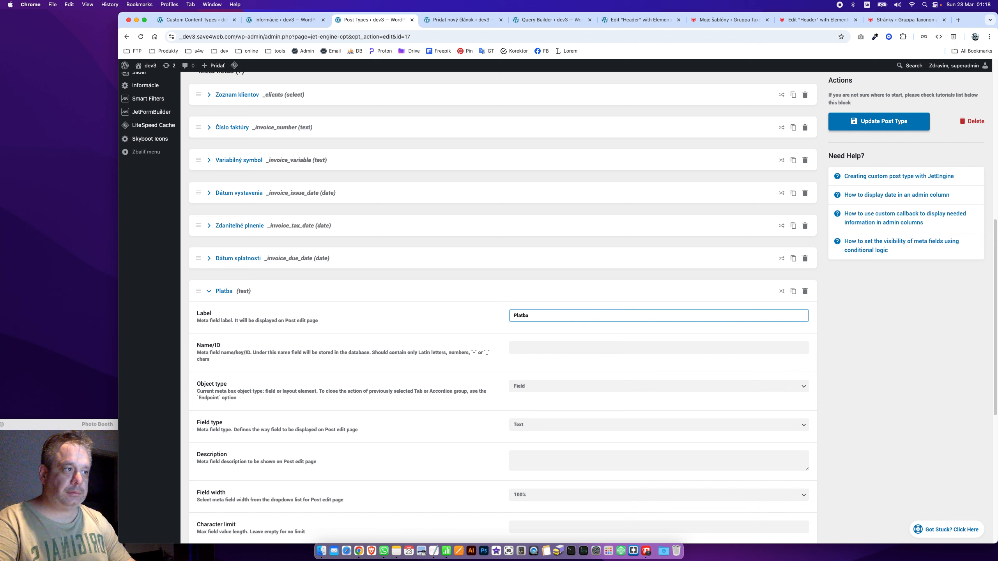
Set its Name/ID to _invoice_payment and keep the Object type as Field
{"action": "key", "text": "Tab"}
{"action": "key", "text": "super+v"}
{"action": "left_click", "coordinate": [552, 386]}
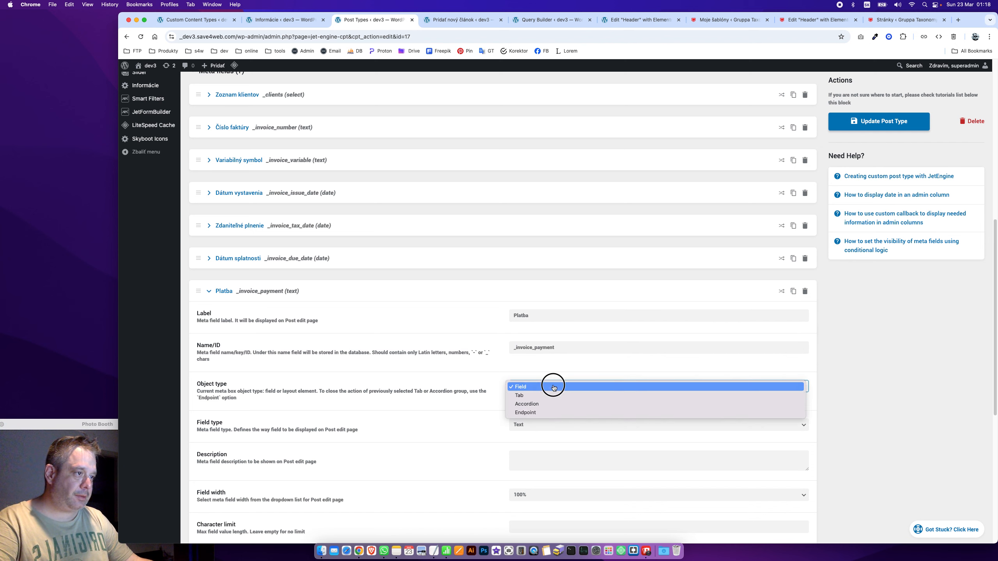
{"action": "left_click", "coordinate": [529, 428]}
{"action": "left_click", "coordinate": [529, 429]}
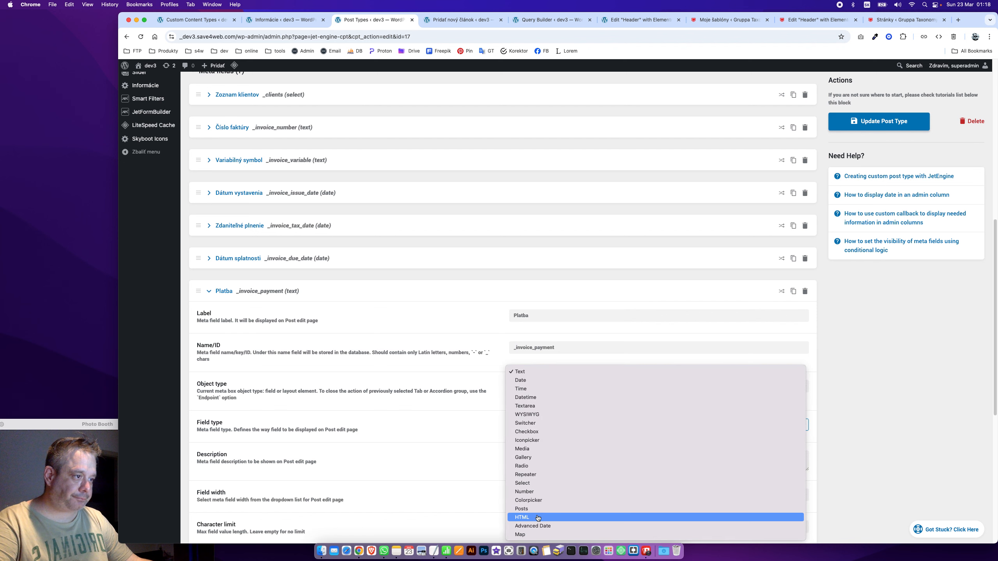
Make Platba a Select field and add the option Platba prevodom as value and label
{"action": "left_click", "coordinate": [538, 483]}
{"action": "scroll", "coordinate": [405, 435], "scroll_direction": "down", "scroll_amount": 3}
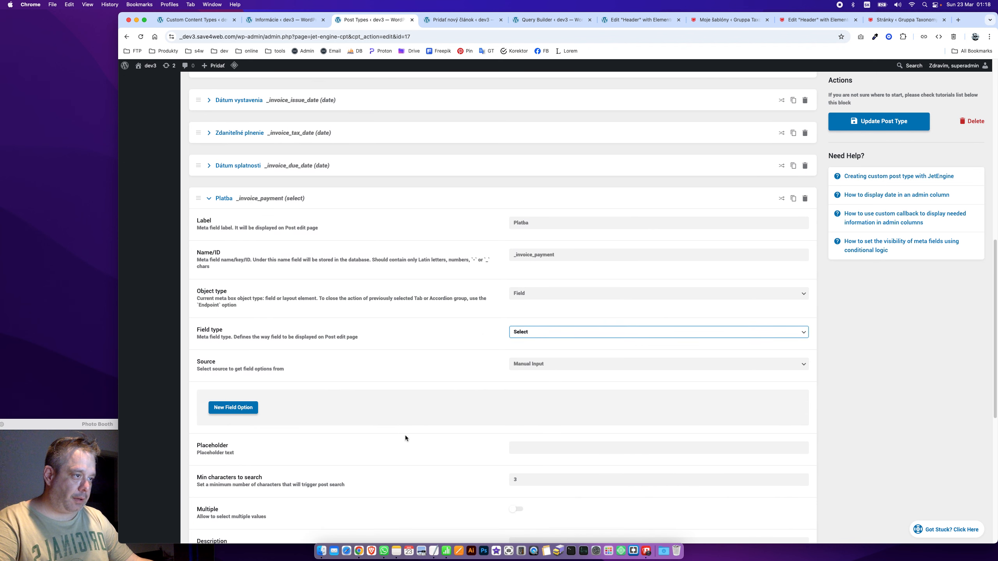
{"action": "left_click", "coordinate": [248, 410]}
{"action": "key", "text": "super+Tab"}
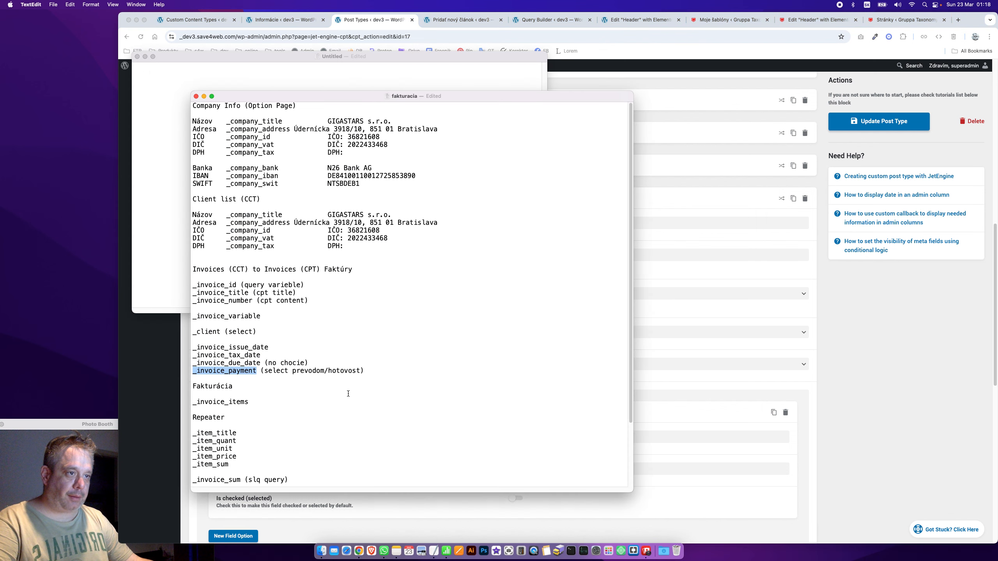
{"action": "double_click", "coordinate": [303, 371]}
{"action": "key", "text": "super+Tab"}
{"action": "left_click", "coordinate": [555, 439]}
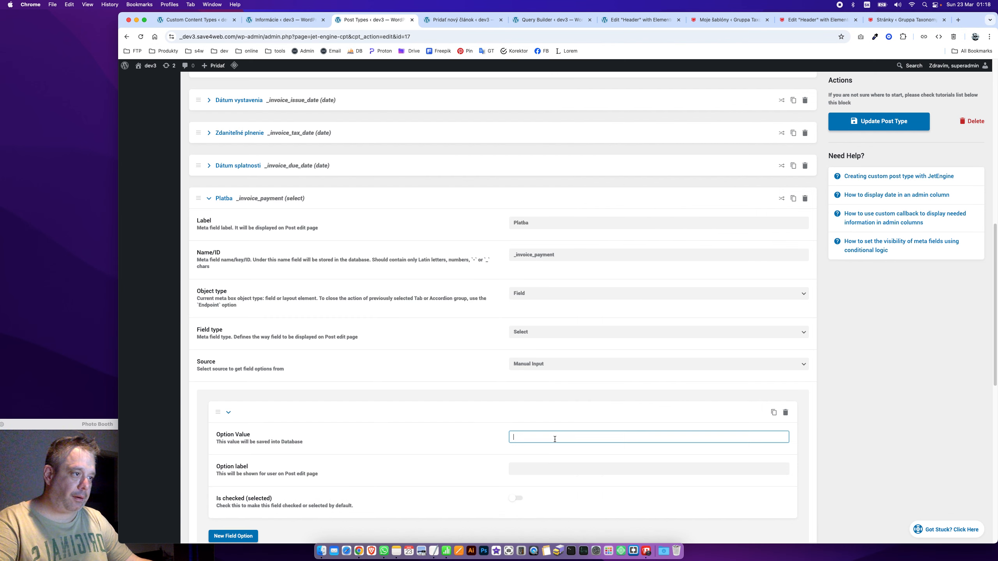
{"action": "type", "text": "Platba prevodom"}
{"action": "key", "text": "super+a"}
{"action": "key", "text": "super+c"}
{"action": "key", "text": "Tab"}
{"action": "key", "text": "super+v"}
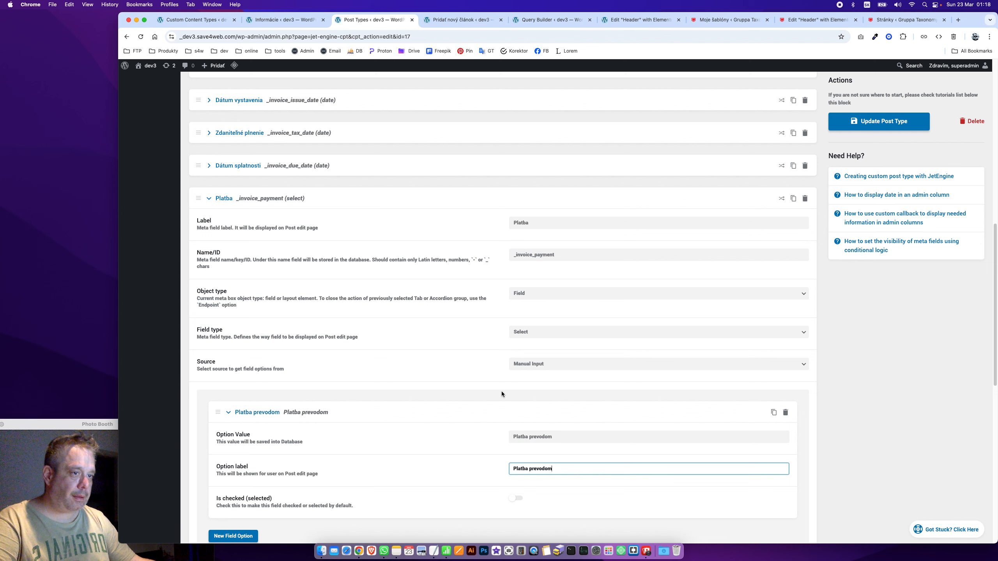
{"action": "left_click", "coordinate": [266, 412]}
Add a second select option, Platba v hotovosti, as both value and label
{"action": "left_click", "coordinate": [232, 440]}
{"action": "left_click", "coordinate": [554, 470]}
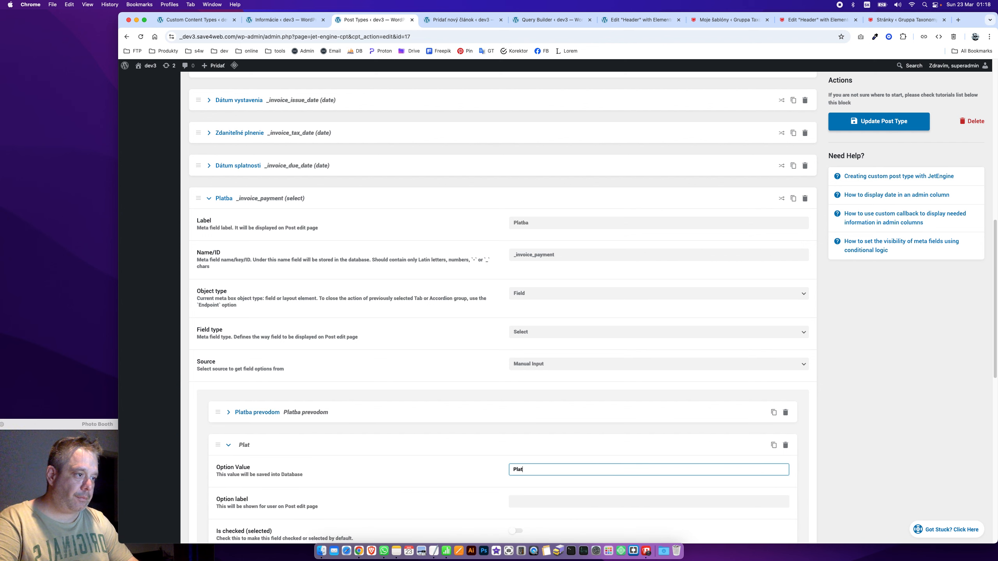
{"action": "key", "text": "super+Tab"}
{"action": "double_click", "coordinate": [339, 372]}
{"action": "key", "text": "super+c"}
{"action": "key", "text": "super+Tab"}
{"action": "key", "text": "super+v"}
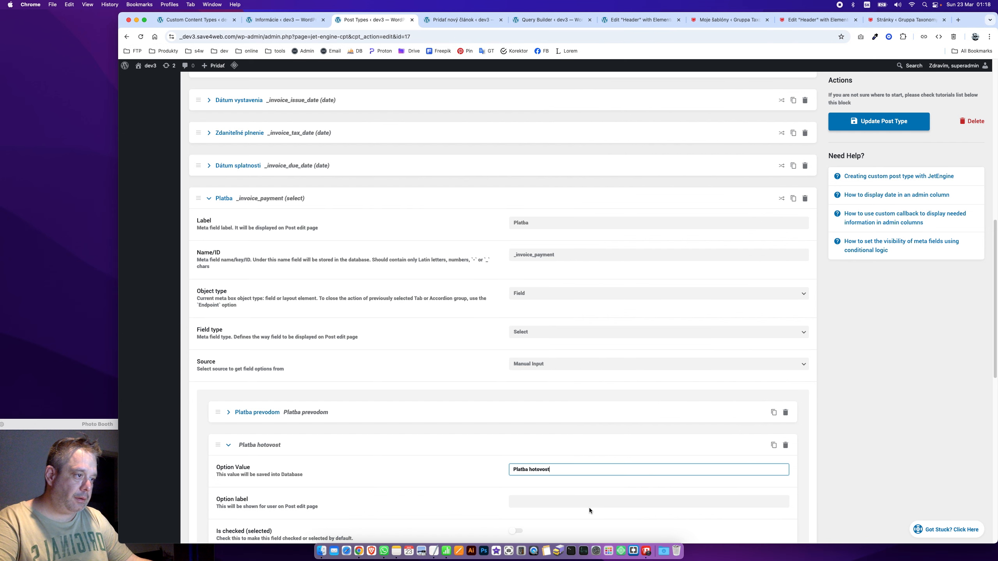
{"action": "type", "text": "i"}
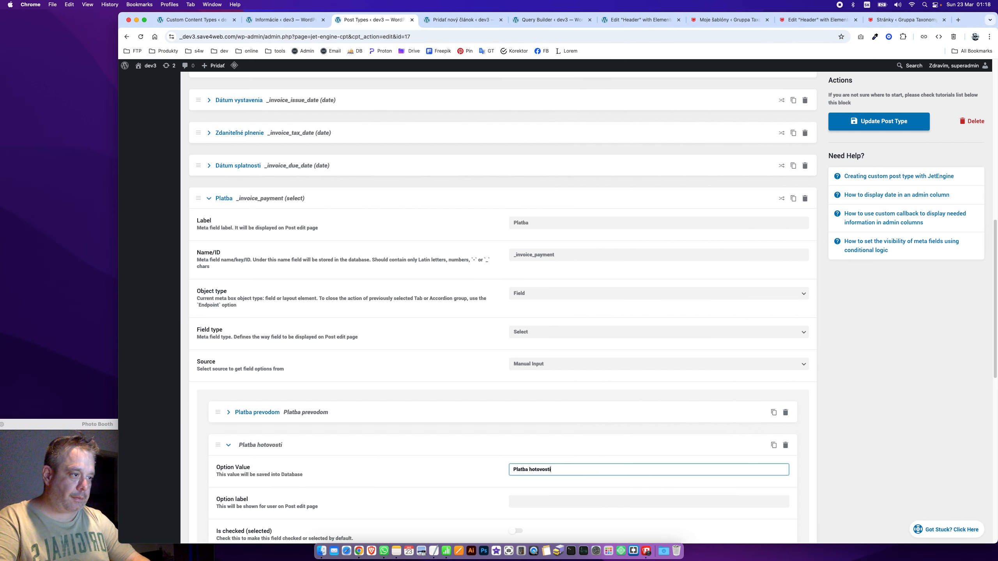
{"action": "type", "text": "v"}
{"action": "key", "text": "super+a"}
{"action": "key", "text": "super+c"}
{"action": "key", "text": "super+Tab"}
{"action": "key", "text": "Tab"}
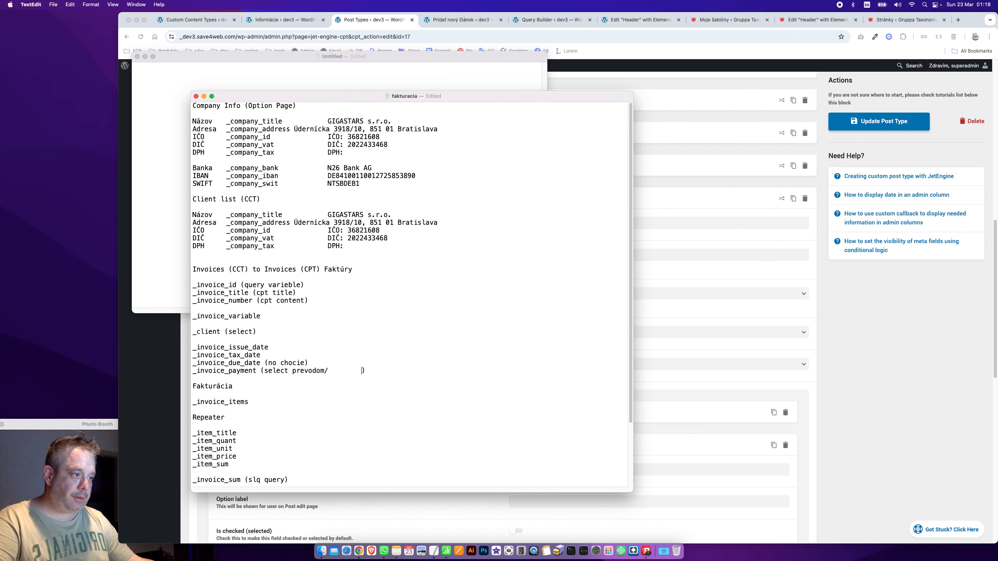
{"action": "key", "text": "super+Tab"}
{"action": "left_click", "coordinate": [585, 501]}
{"action": "key", "text": "super+v"}
{"action": "left_click", "coordinate": [276, 448]}
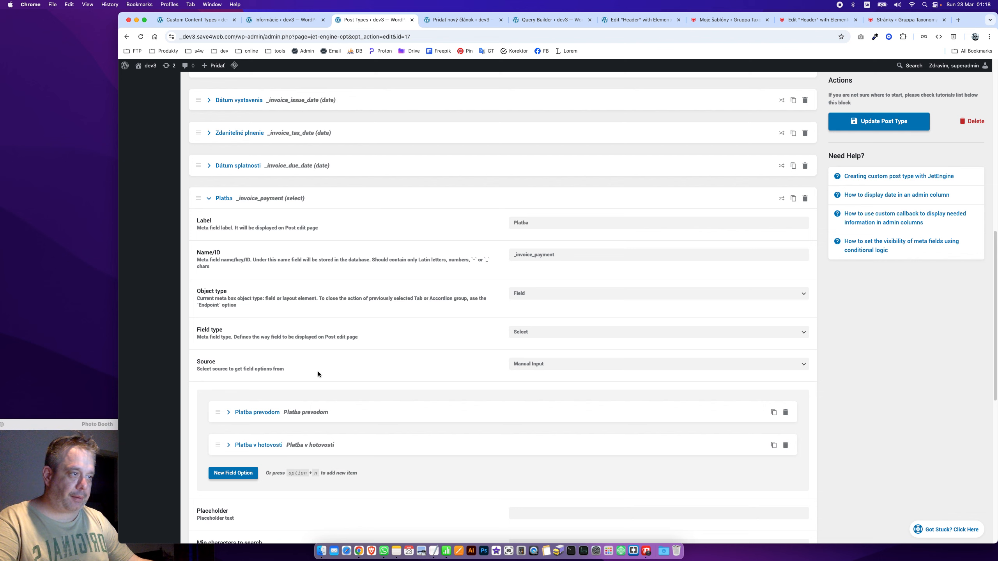
Set the select's placeholder to '- - - vybrať - - -'
{"action": "scroll", "coordinate": [446, 393], "scroll_direction": "down", "scroll_amount": 4}
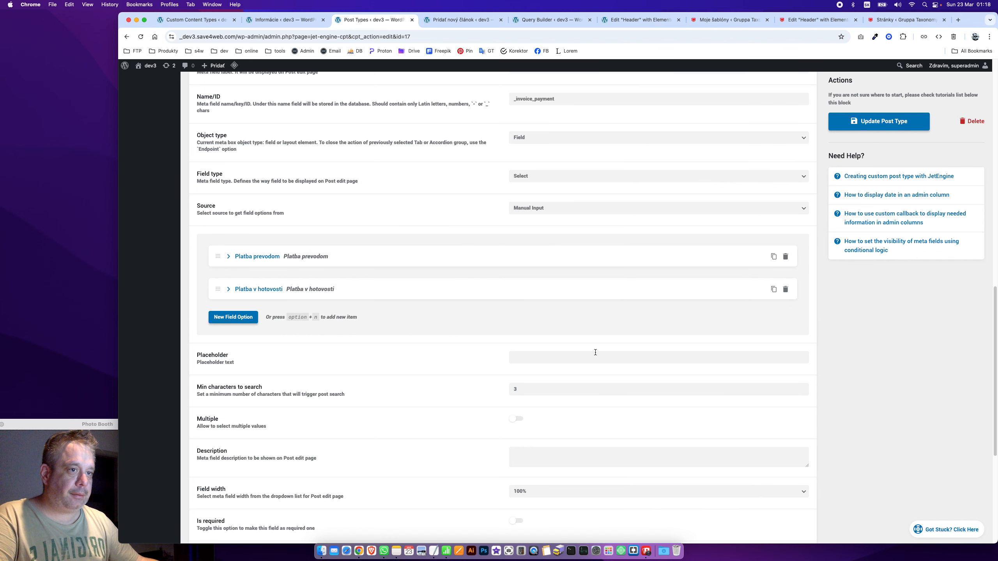
{"action": "left_click", "coordinate": [576, 360]}
{"action": "type", "text": "Vybra"}
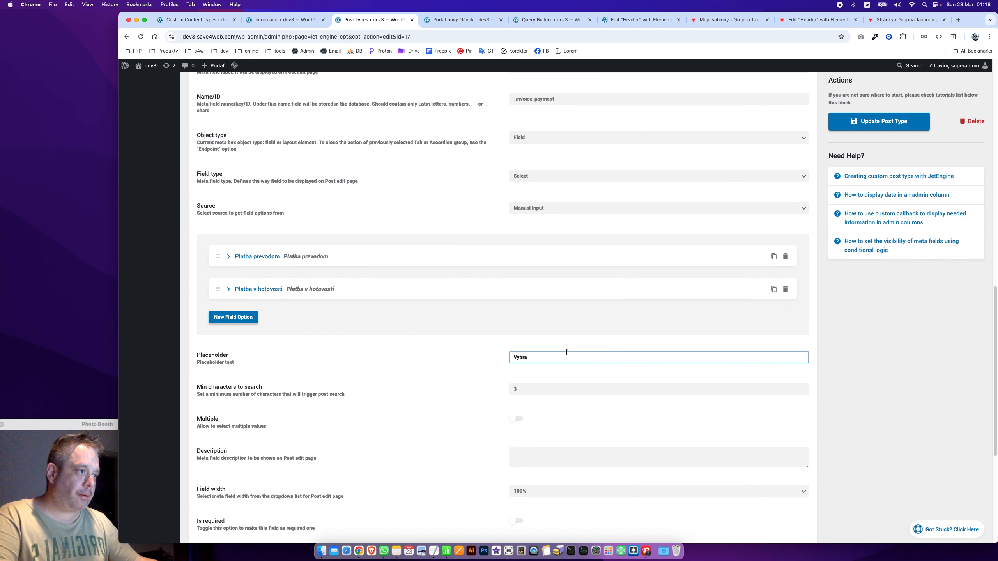
{"action": "type", "text": "ť ."}
{"action": "key", "text": "super+a"}
{"action": "type", "text": "-"}
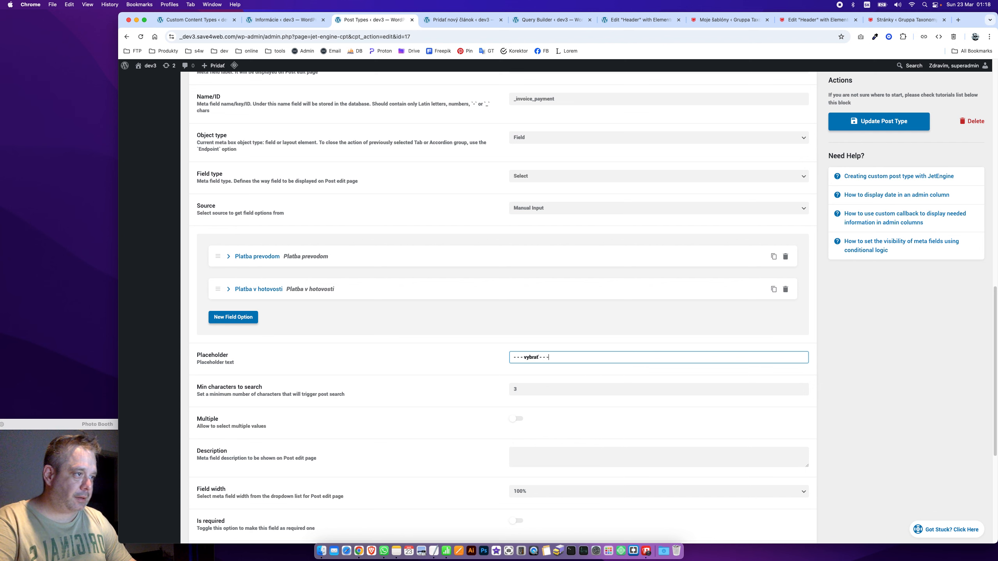
{"action": "key", "text": "super+a"}
{"action": "left_click", "coordinate": [355, 348]}
Give the Zoznam klientov field the placeholder '- - - vybrať - - -'
{"action": "scroll", "coordinate": [310, 312], "scroll_direction": "up", "scroll_amount": 10}
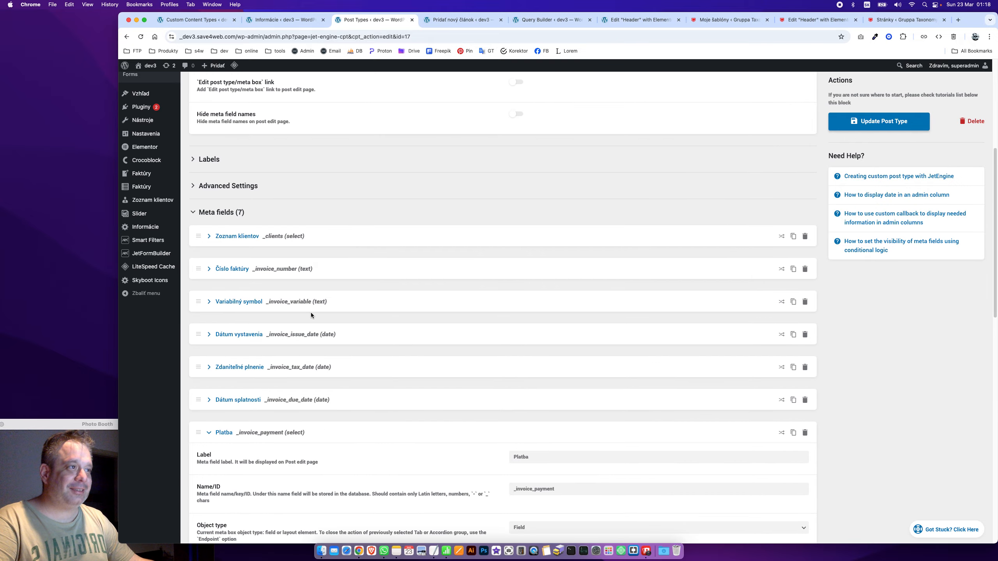
{"action": "left_click", "coordinate": [232, 434]}
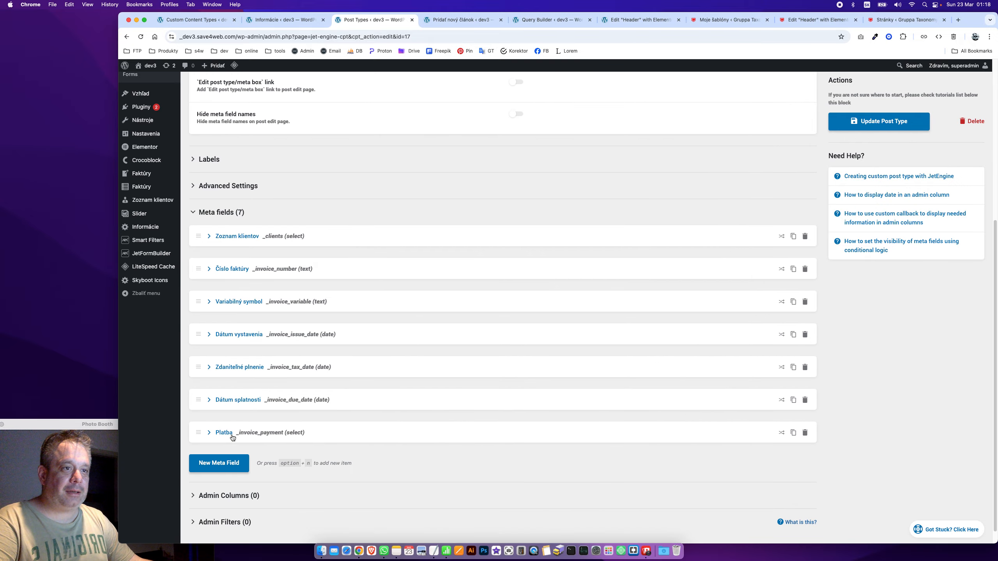
{"action": "left_click", "coordinate": [286, 237]}
{"action": "scroll", "coordinate": [511, 393], "scroll_direction": "down", "scroll_amount": 5}
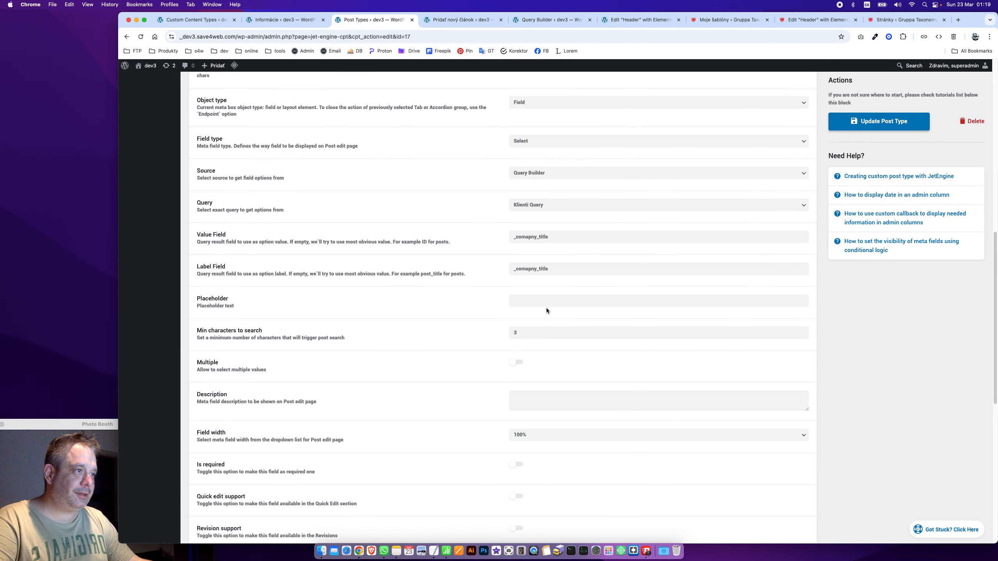
{"action": "left_click", "coordinate": [551, 299]}
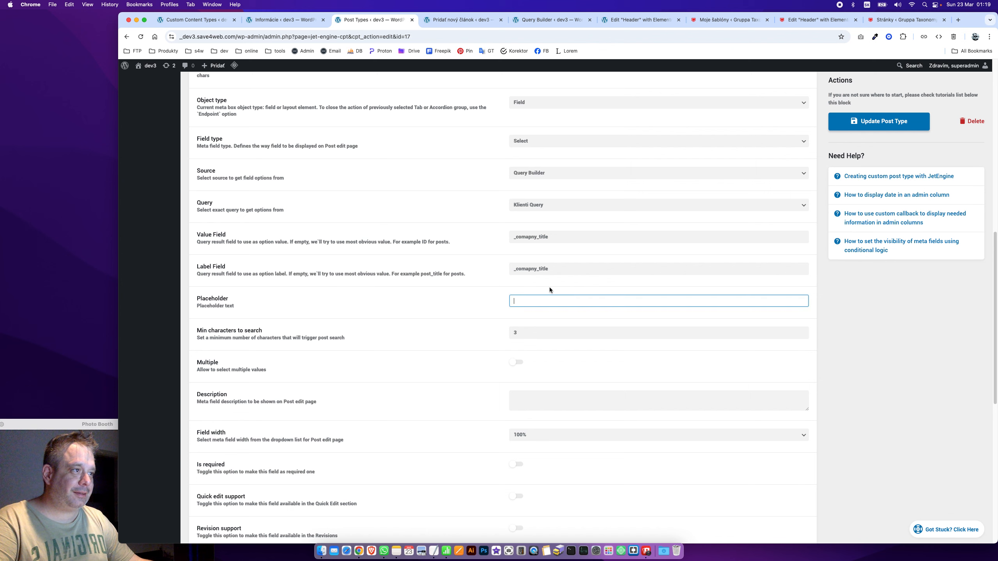
{"action": "left_click", "coordinate": [383, 321]}
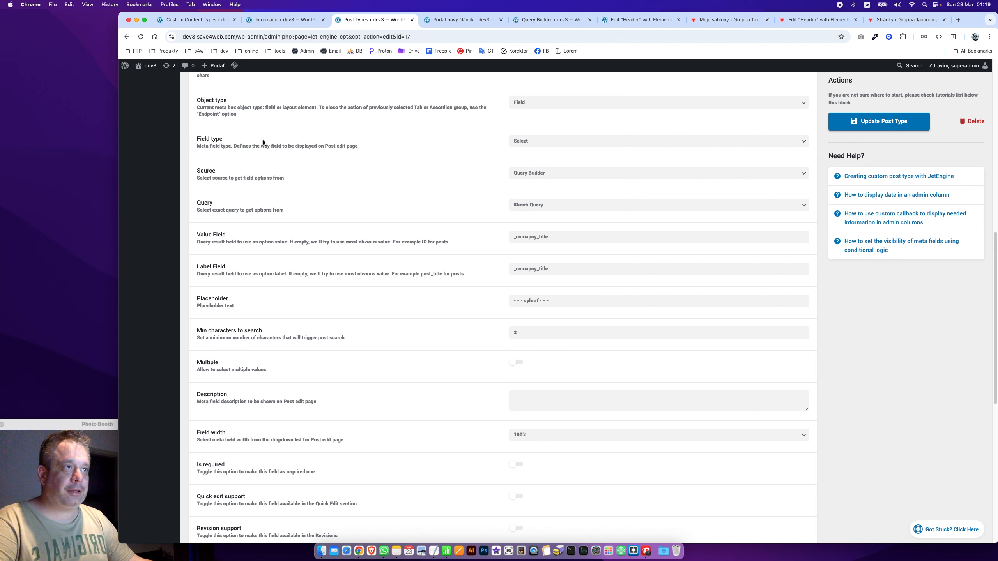
Save the Faktúry post type with Update Post Type
{"action": "scroll", "coordinate": [256, 142], "scroll_direction": "up", "scroll_amount": 5}
{"action": "left_click", "coordinate": [861, 125]}
{"action": "left_click", "coordinate": [235, 185]}
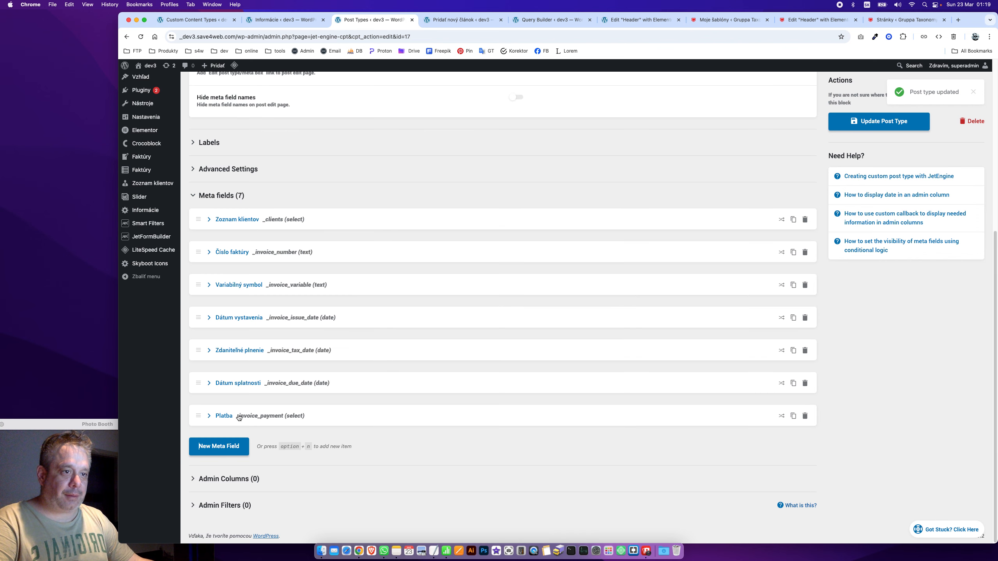
Rename the Platba field's label to Typ platby
{"action": "left_click", "coordinate": [223, 416]}
{"action": "left_click", "coordinate": [550, 412]}
{"action": "type", "text": "t"}
{"action": "key", "text": "BackSpace"}
{"action": "type", "text": "Typ"}
{"action": "key", "text": "Delete"}
{"action": "type", "text": "platby"}
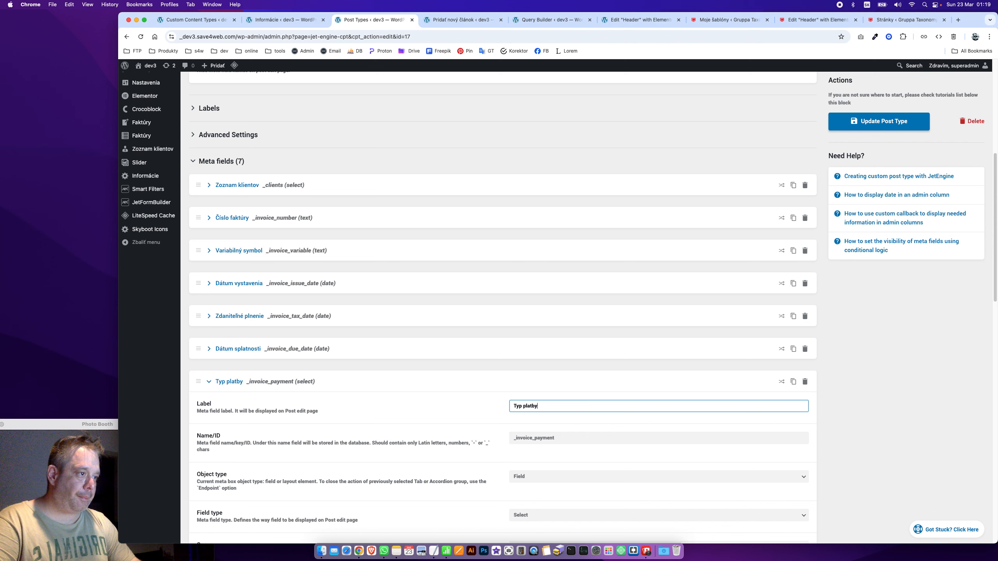
{"action": "key", "text": "Tab"}
{"action": "key", "text": "super+Tab"}
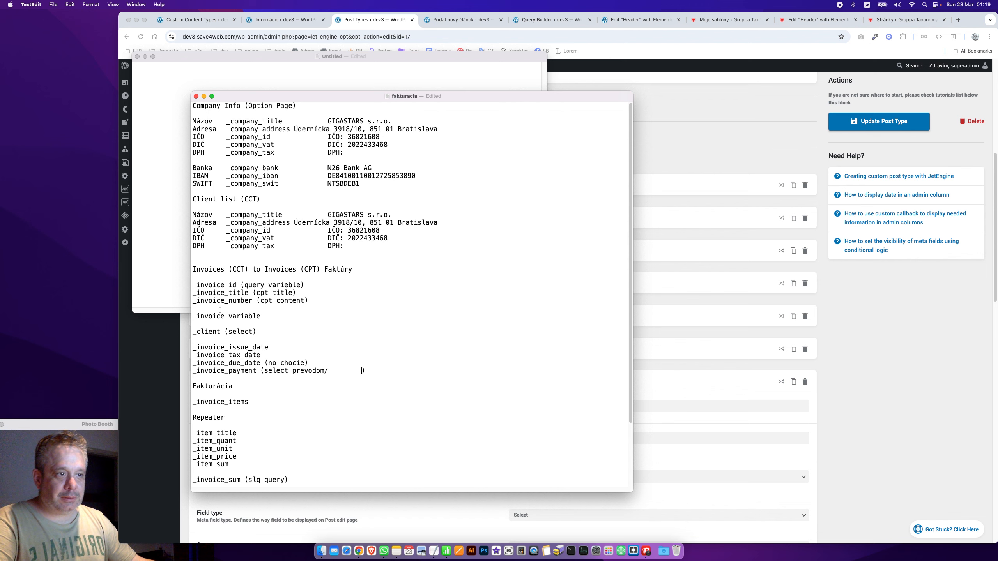
{"action": "key", "text": "super+Tab"}
{"action": "left_click", "coordinate": [209, 381]}
Save the post type and switch to the new invoice (Pridať nový článok) editor
{"action": "left_click", "coordinate": [889, 119]}
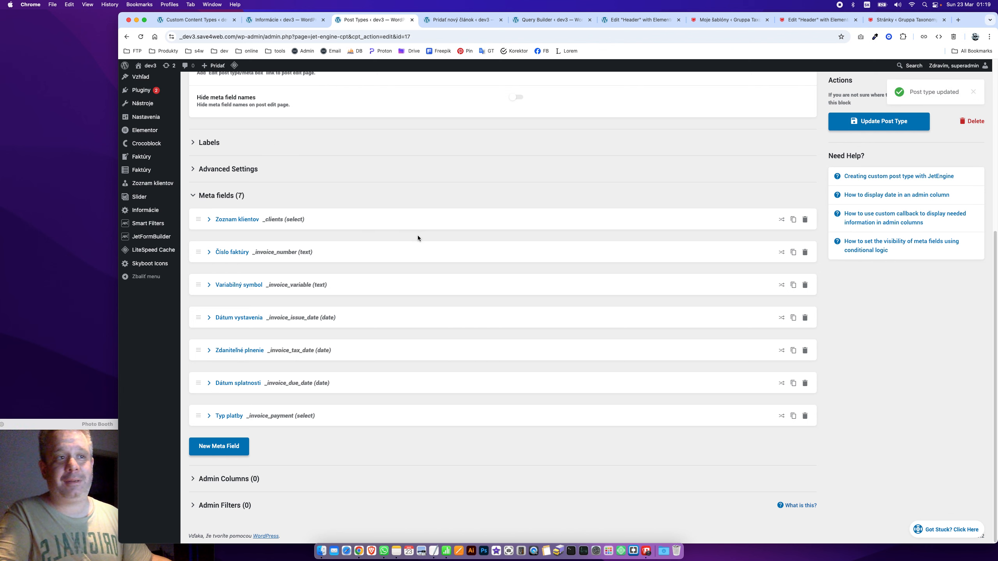
{"action": "scroll", "coordinate": [298, 177], "scroll_direction": "up", "scroll_amount": 3}
{"action": "scroll", "coordinate": [283, 212], "scroll_direction": "up", "scroll_amount": 4}
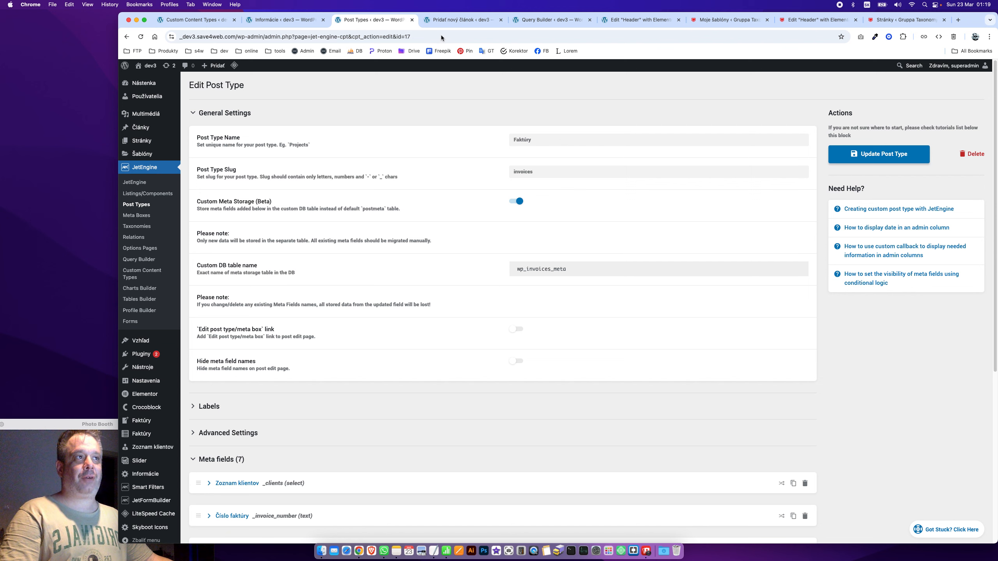
{"action": "left_click", "coordinate": [456, 19]}
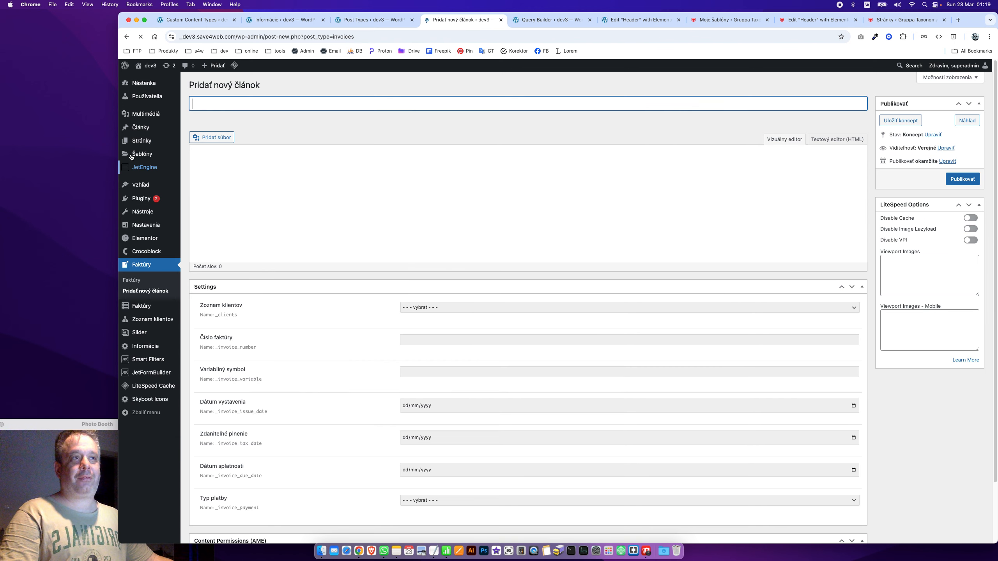
Choose MARSET s.r.o. as the client and try the invoice number, variable symbol and issue-date fields
{"action": "scroll", "coordinate": [430, 246], "scroll_direction": "down", "scroll_amount": 3}
{"action": "left_click", "coordinate": [429, 246]}
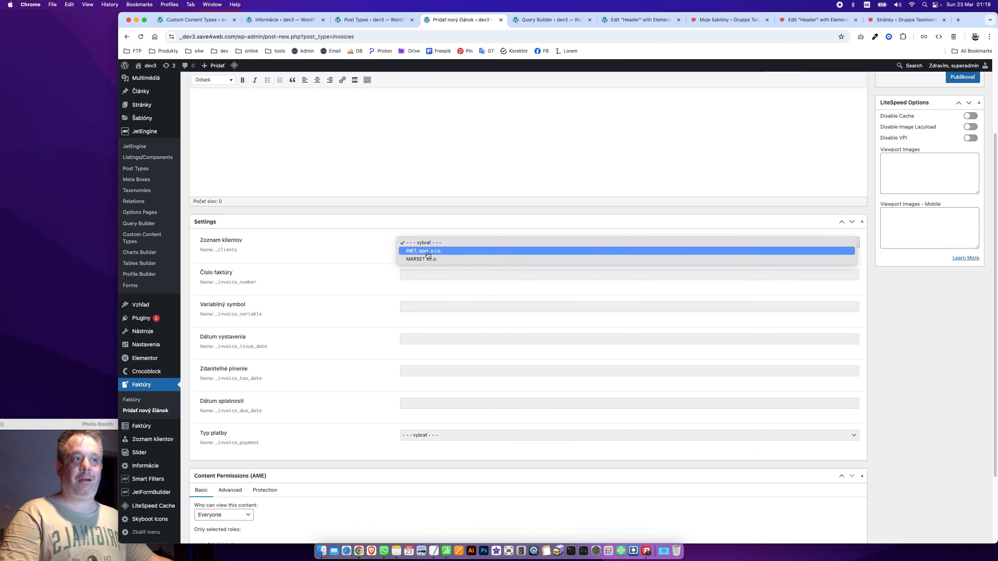
{"action": "left_click", "coordinate": [428, 259]}
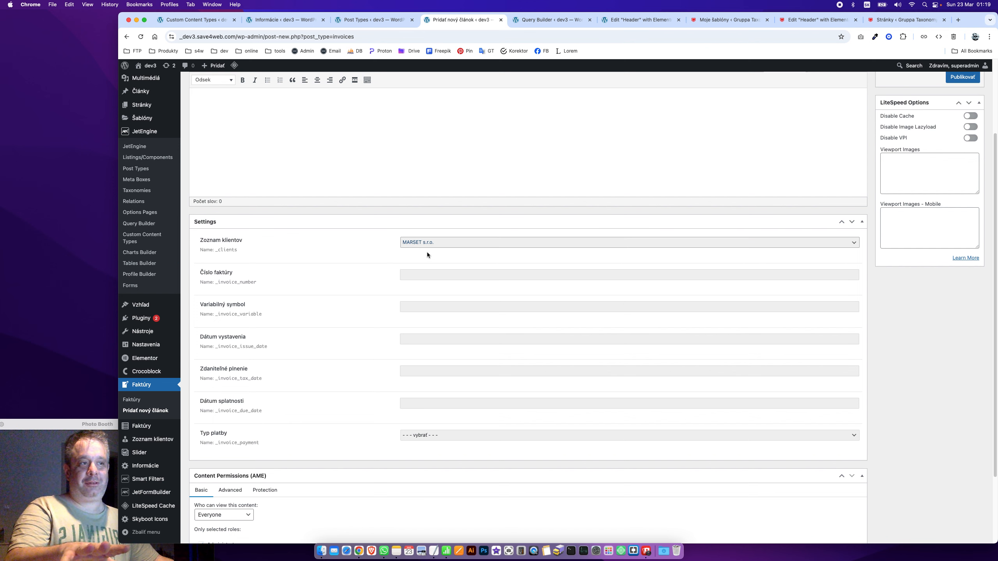
{"action": "left_click", "coordinate": [442, 233]}
{"action": "left_click", "coordinate": [412, 272]}
{"action": "left_click", "coordinate": [440, 303]}
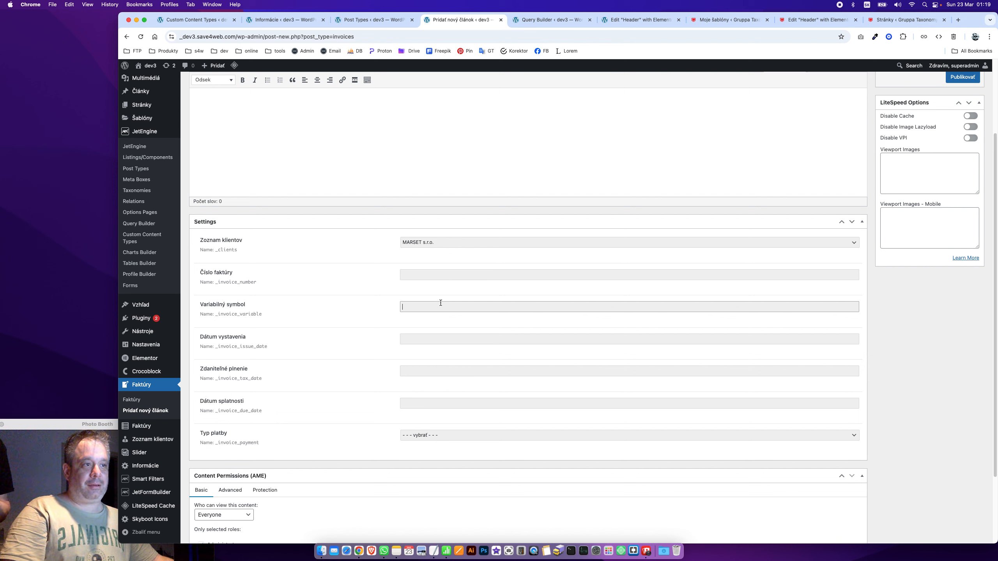
{"action": "left_click", "coordinate": [446, 340]}
{"action": "left_click", "coordinate": [362, 337]}
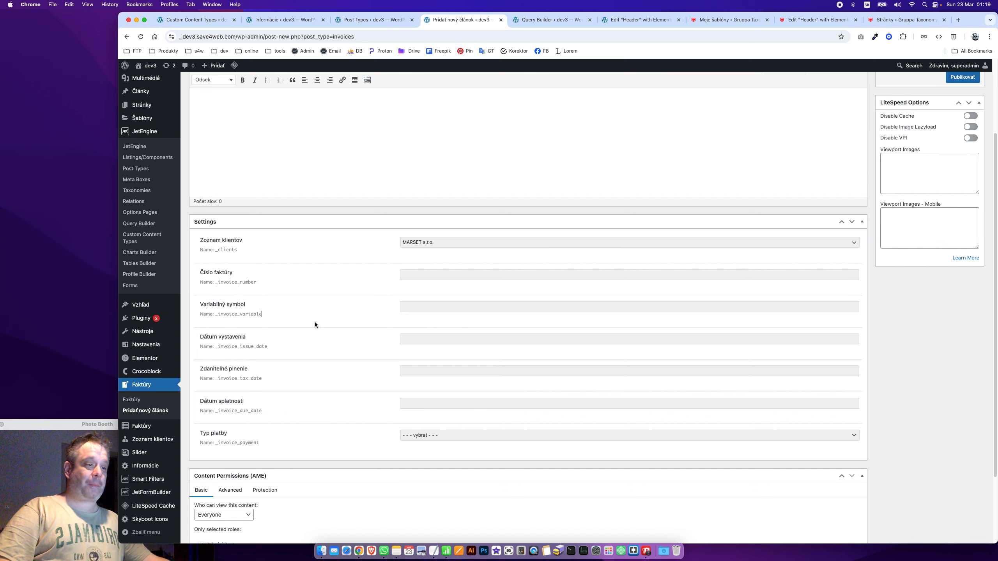
Check that Typ platby lists Platba prevodom and Platba v hotovosti
{"action": "scroll", "coordinate": [318, 322], "scroll_direction": "down", "scroll_amount": 5}
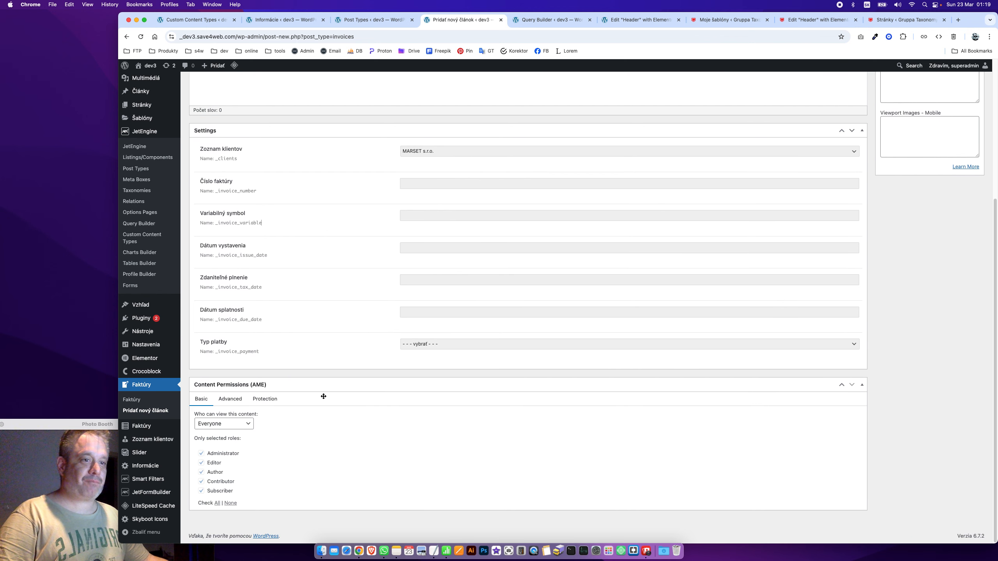
{"action": "scroll", "coordinate": [654, 251], "scroll_direction": "up", "scroll_amount": 10}
{"action": "scroll", "coordinate": [487, 252], "scroll_direction": "down", "scroll_amount": 5}
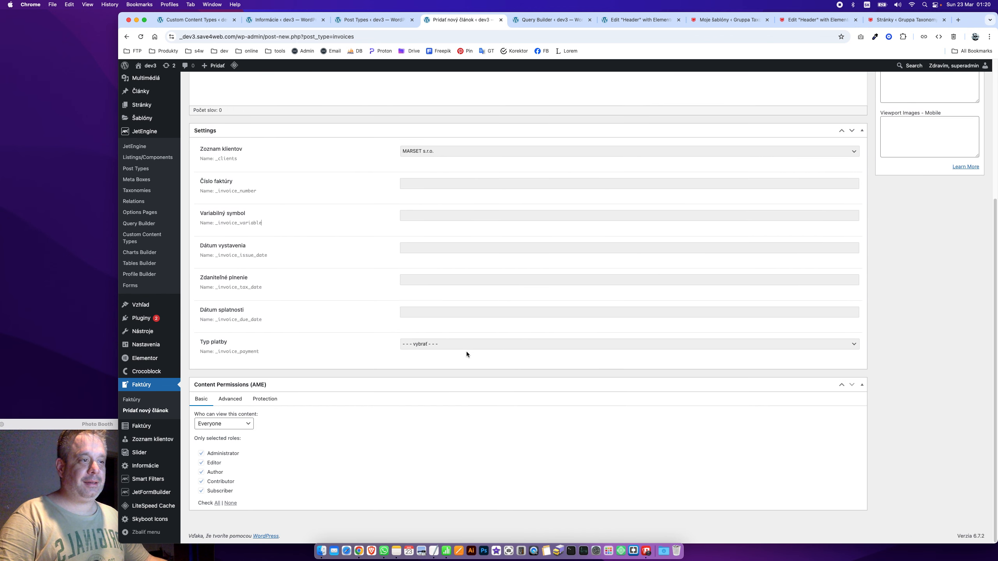
{"action": "left_click", "coordinate": [466, 346]}
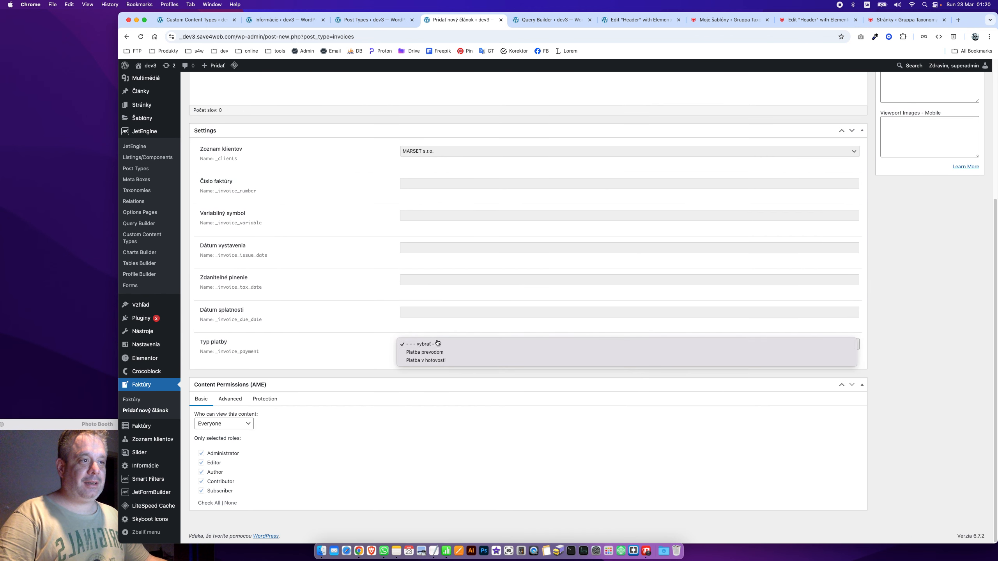
{"action": "left_click", "coordinate": [347, 273]}
{"action": "scroll", "coordinate": [941, 288], "scroll_direction": "up", "scroll_amount": 5}
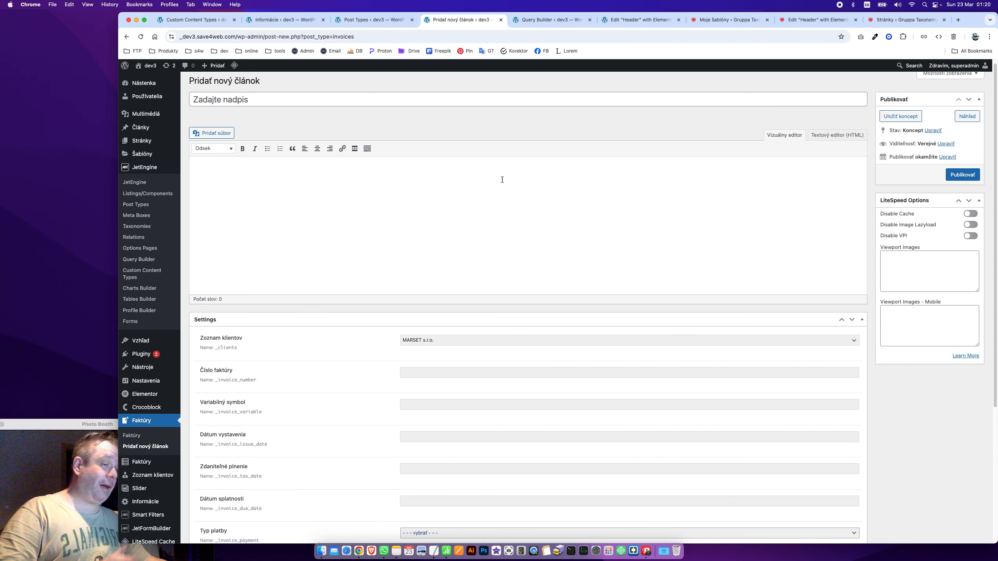
On the Faktúry post type, add a new meta field labelled Položky fakturácie
{"action": "left_click", "coordinate": [357, 19]}
{"action": "scroll", "coordinate": [336, 241], "scroll_direction": "down", "scroll_amount": 5}
{"action": "scroll", "coordinate": [337, 242], "scroll_direction": "down", "scroll_amount": 2}
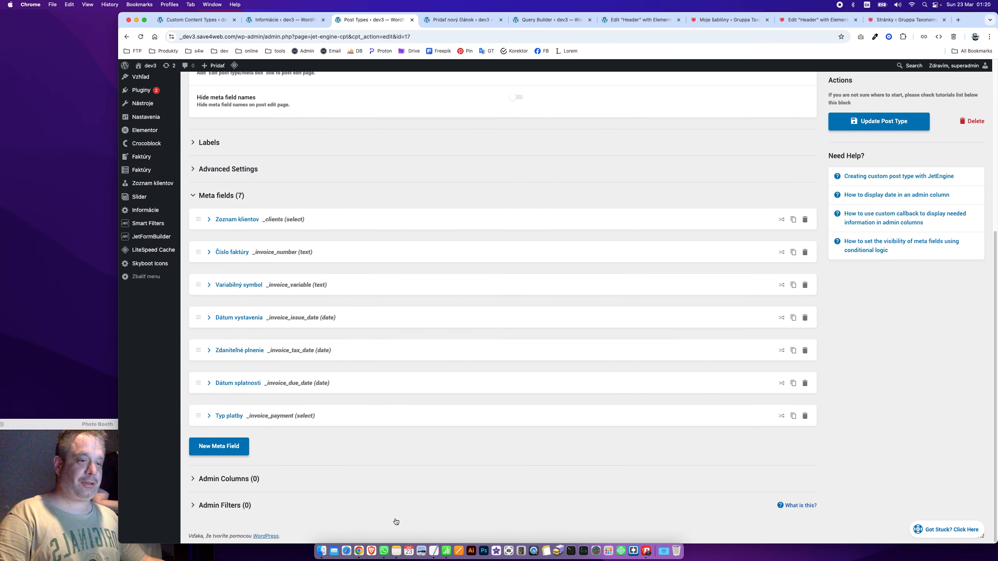
{"action": "left_click", "coordinate": [237, 452]}
{"action": "scroll", "coordinate": [460, 281], "scroll_direction": "down", "scroll_amount": 9}
{"action": "left_click", "coordinate": [547, 106]}
{"action": "type", "text": "Faktu"}
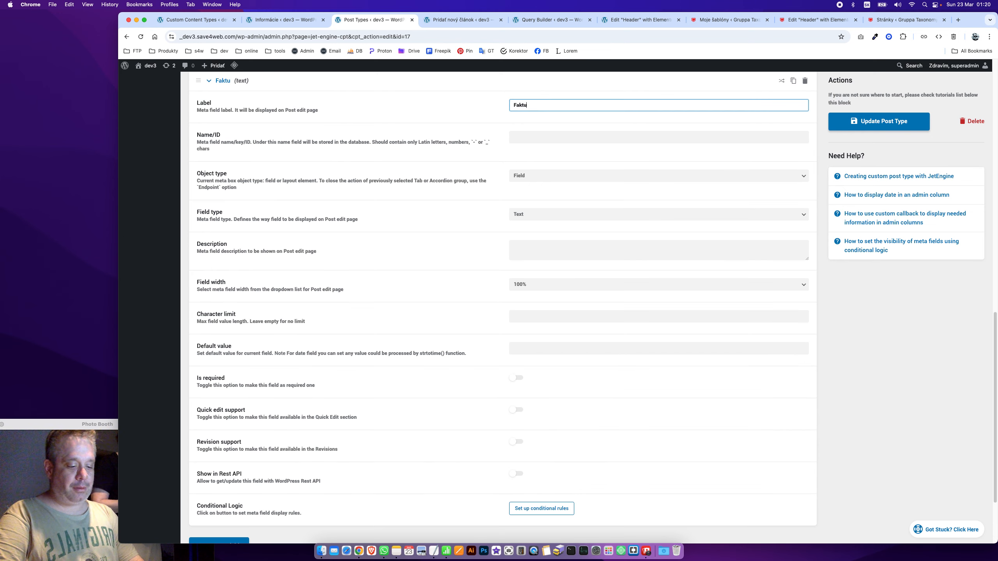
{"action": "type", "text": "rácia"}
{"action": "key", "text": "super+Tab"}
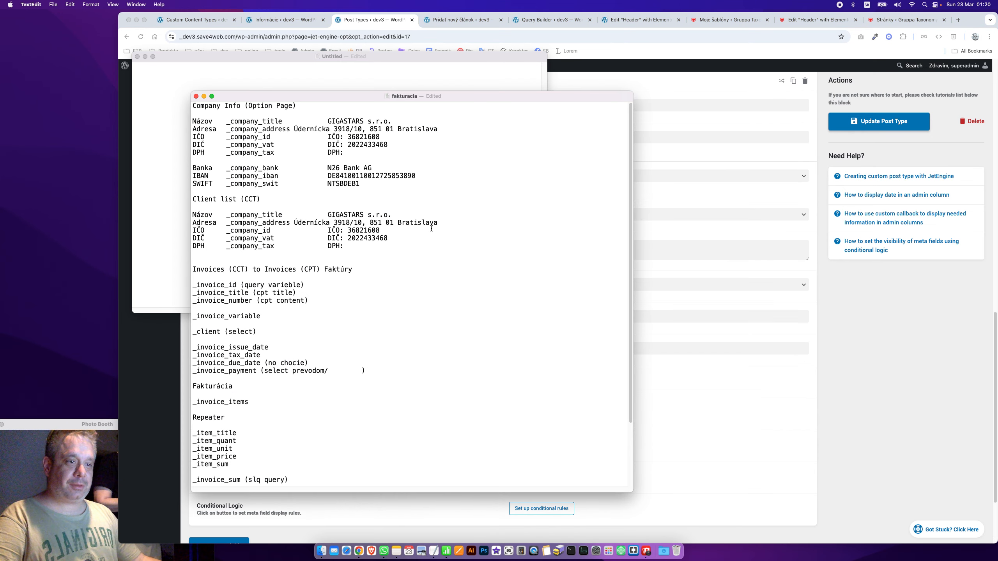
{"action": "key", "text": "super+Tab"}
{"action": "key", "text": "super+a"}
{"action": "type", "text": "Položk"}
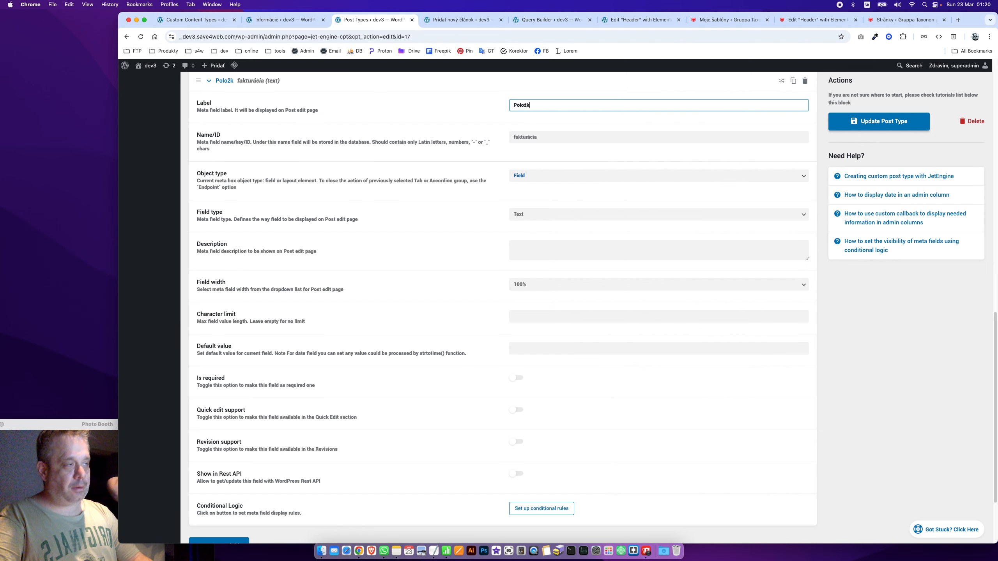
{"action": "type", "text": "y fakturácie"}
Set the new field's Name/ID to _invoice_repeater
{"action": "key", "text": "Tab"}
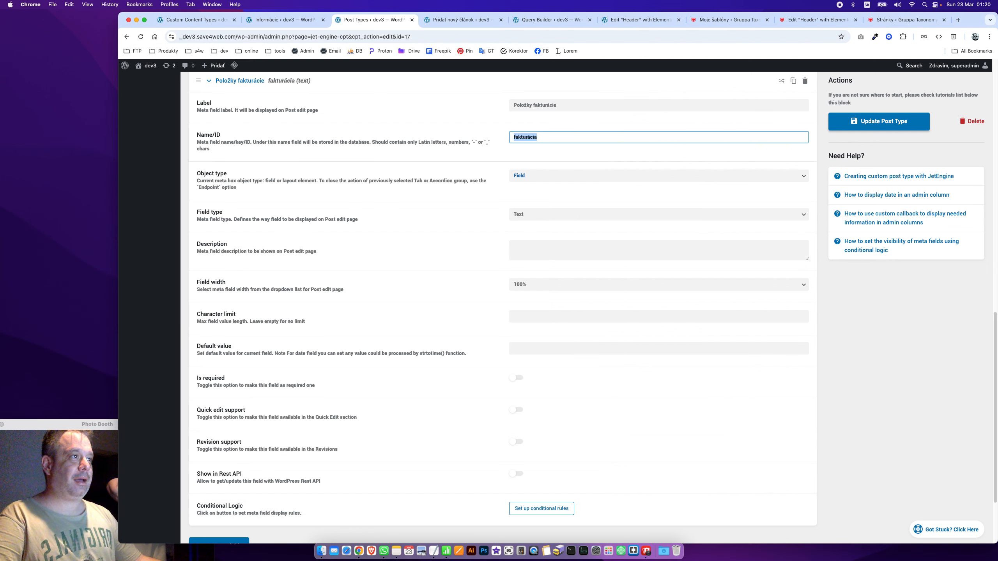
{"action": "key", "text": "BackSpace"}
{"action": "key", "text": "super+Tab"}
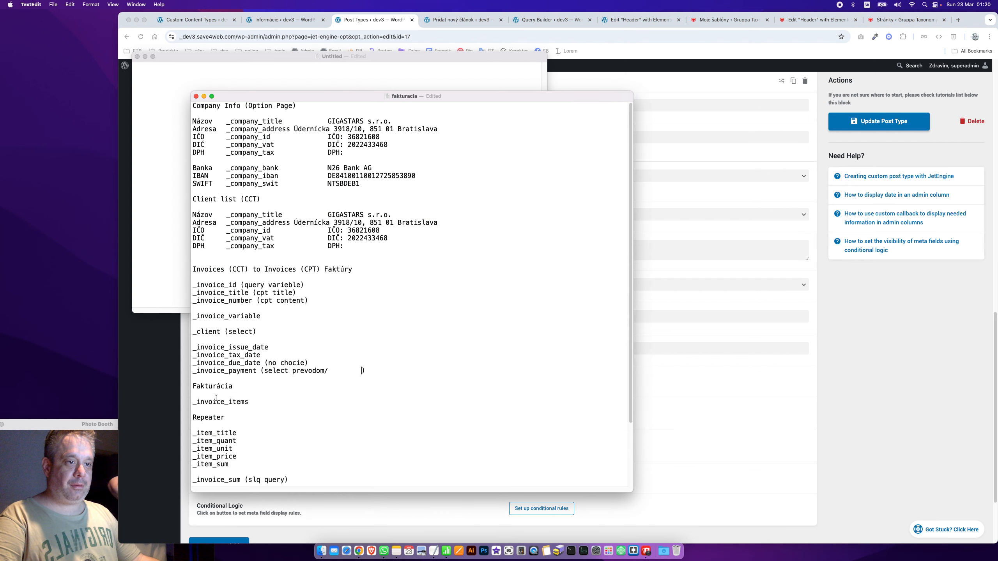
{"action": "double_click", "coordinate": [224, 420]}
{"action": "key", "text": "super+c"}
{"action": "key", "text": "super+Tab"}
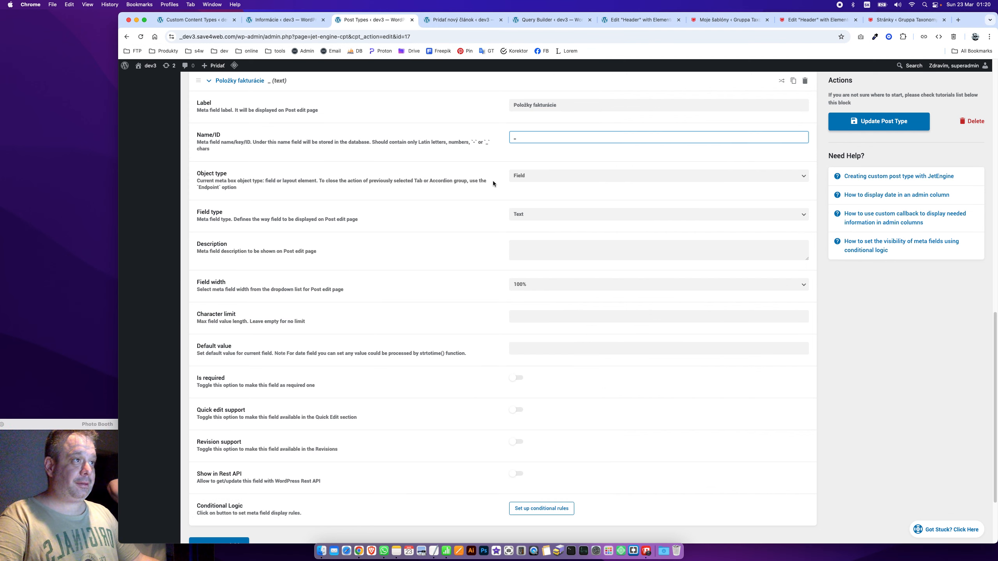
{"action": "type", "text": "invoice_"}
{"action": "key", "text": "super+v"}
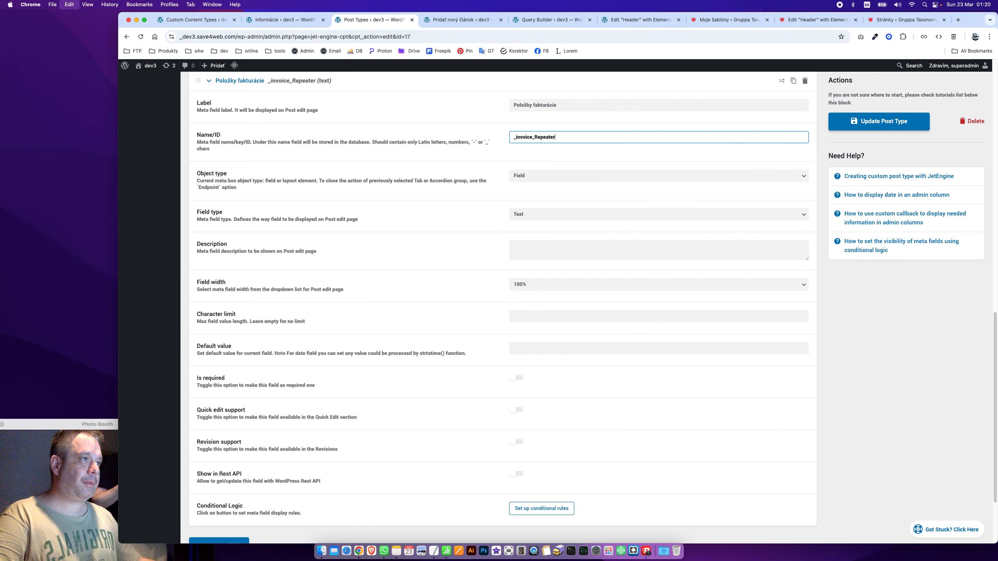
{"action": "key", "text": "super+Tab"}
{"action": "double_click", "coordinate": [234, 402]}
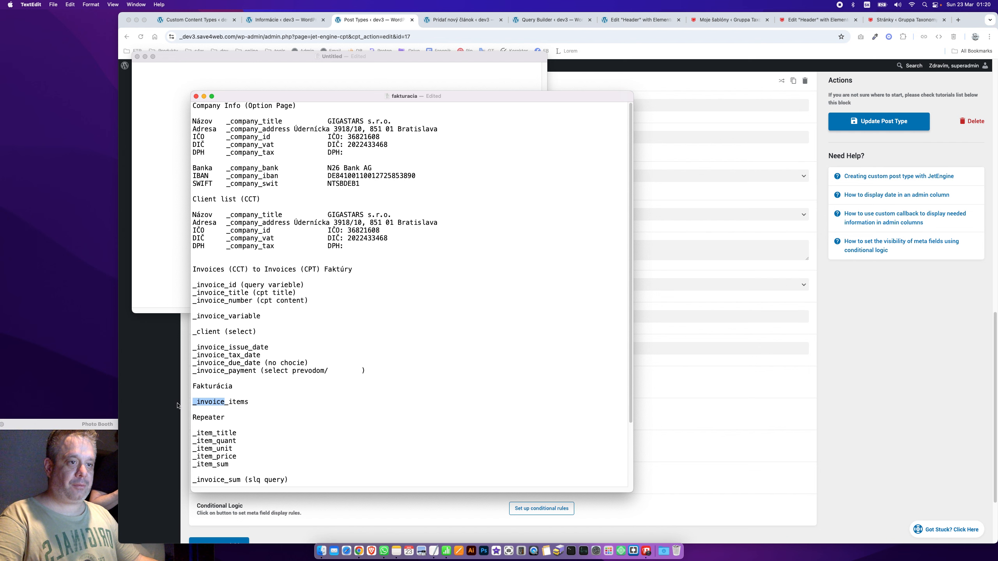
{"action": "key", "text": "super+Tab"}
{"action": "left_click_drag", "start_coordinate": [533, 137], "coordinate": [509, 136]}
{"action": "left_click", "coordinate": [512, 147]}
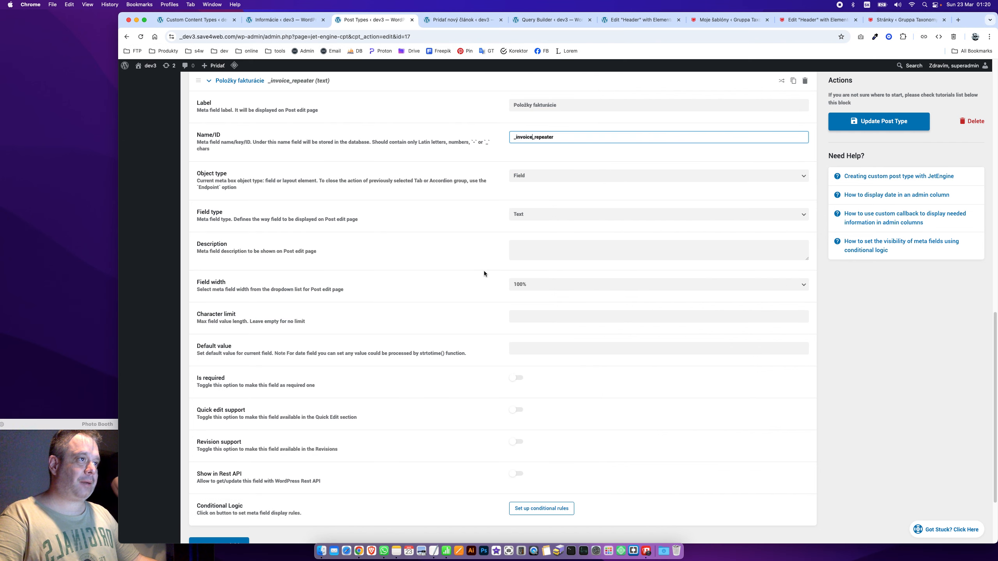
{"action": "left_click_drag", "start_coordinate": [454, 287], "coordinate": [462, 283]}
{"action": "left_click", "coordinate": [548, 216]}
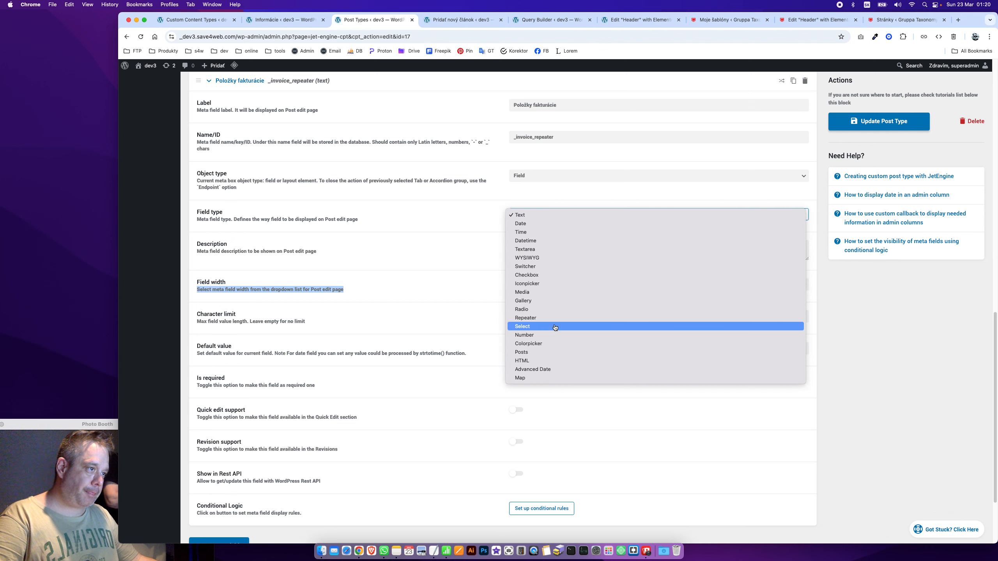
Make Položky fakturácie a Repeater with a first text sub-field Názov položky named _item
{"action": "left_click", "coordinate": [554, 320]}
{"action": "left_click", "coordinate": [237, 259]}
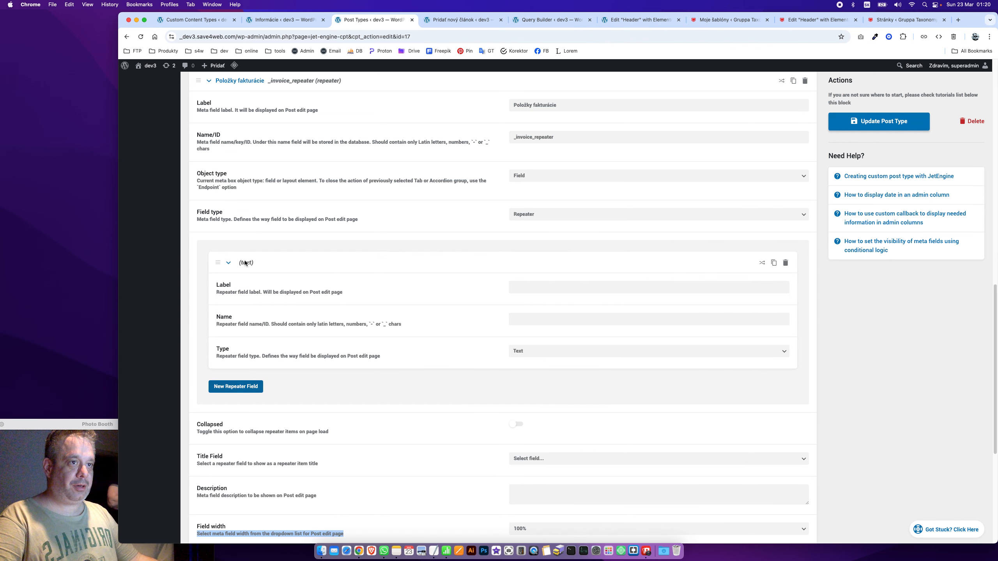
{"action": "left_click", "coordinate": [539, 286]}
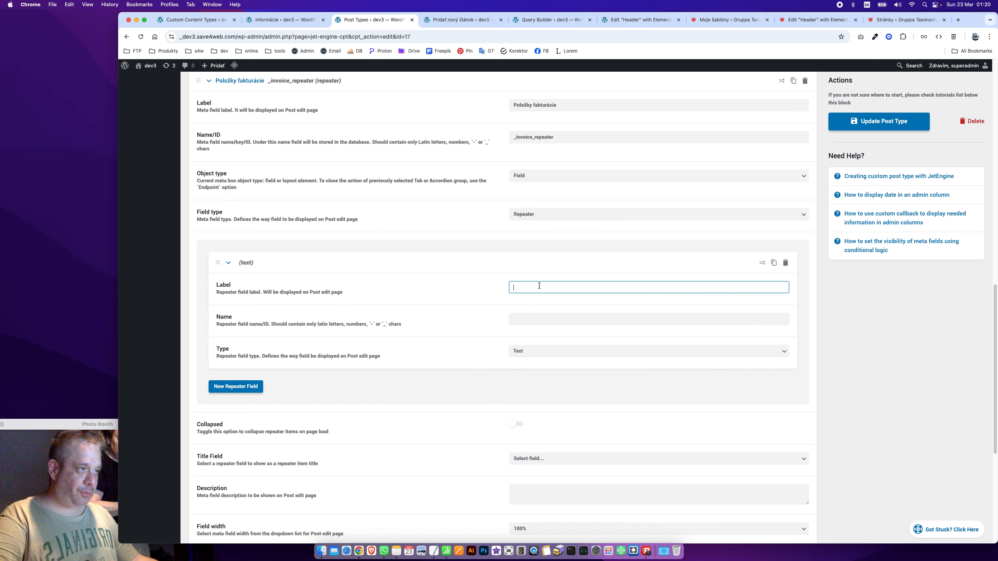
{"action": "type", "text": "Názov p"}
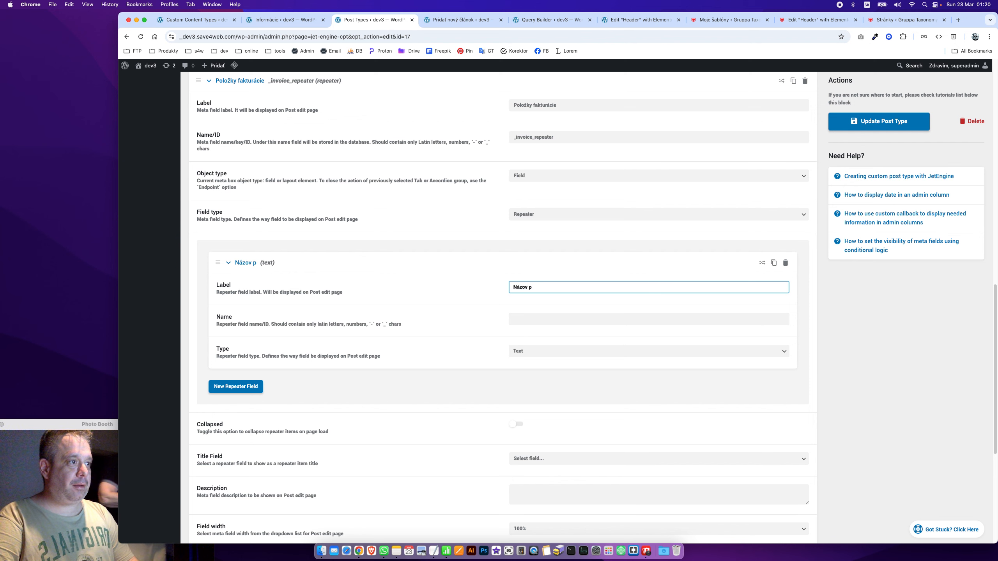
{"action": "type", "text": "oložky"}
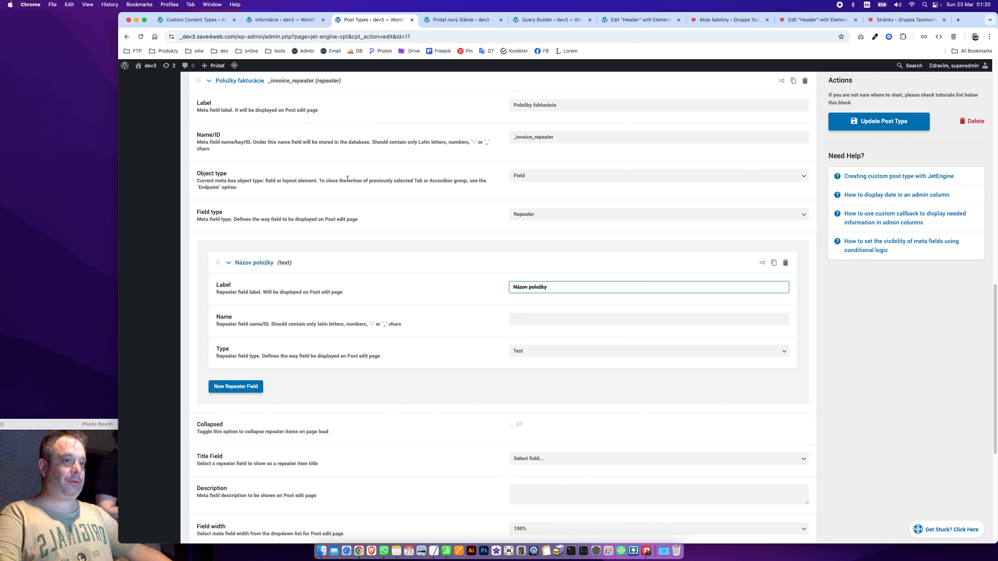
{"action": "key", "text": "Tab"}
{"action": "key", "text": "super+Tab"}
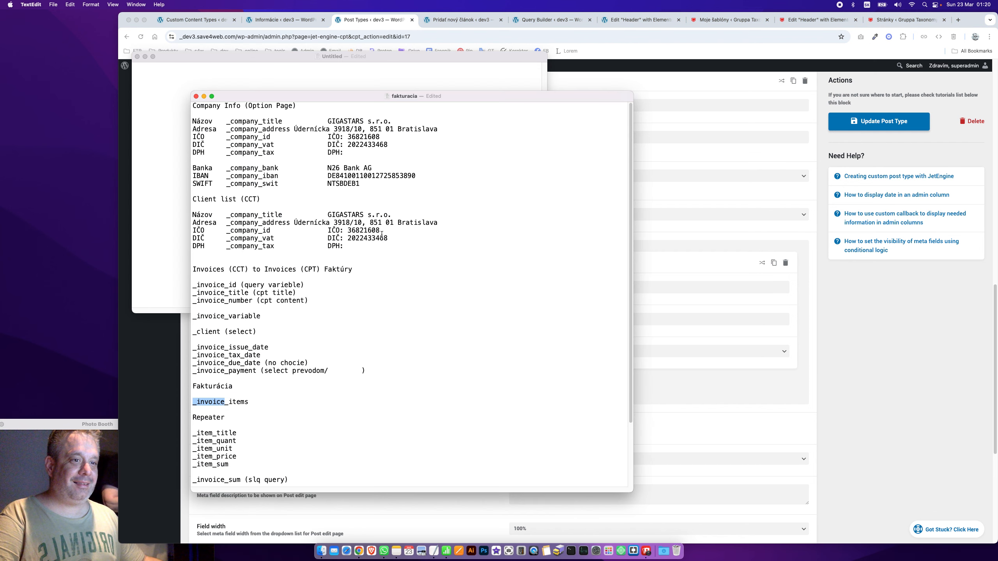
{"action": "key", "text": "super+Tab"}
{"action": "type", "text": "_item"}
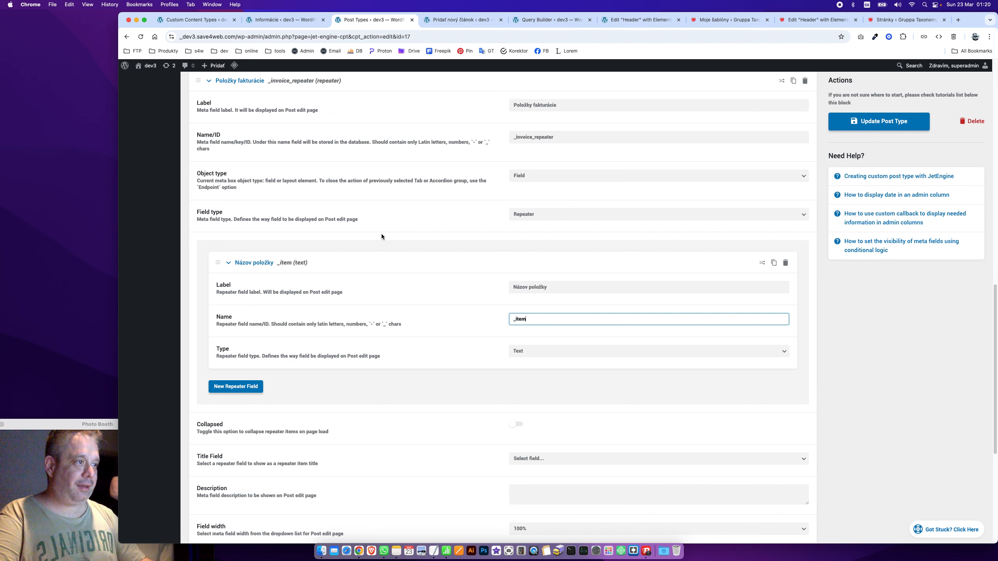
{"action": "left_click", "coordinate": [260, 264]}
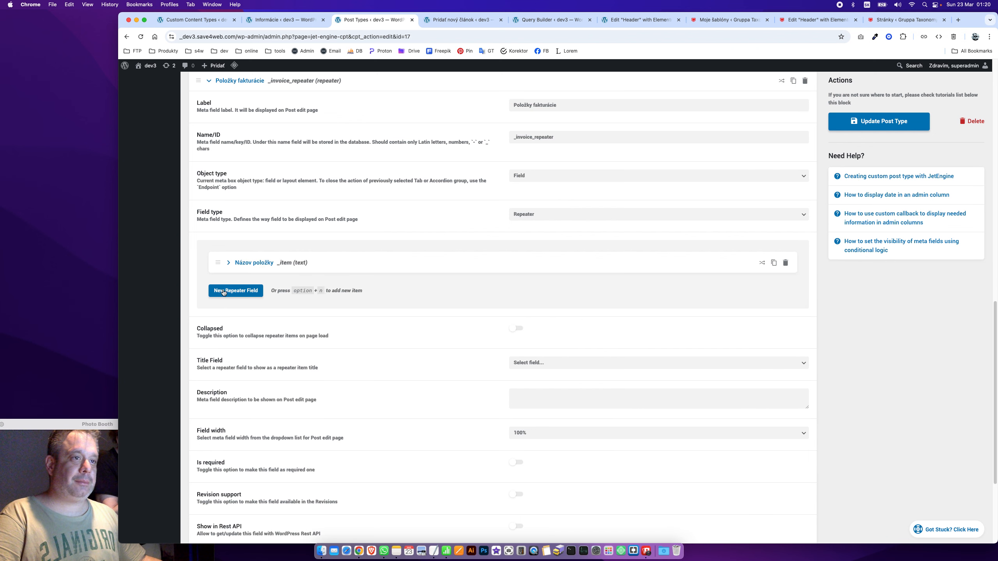
Add a second repeater sub-field, Množstvo, typed as Number
{"action": "left_click", "coordinate": [225, 291]}
{"action": "key", "text": "super+Tab"}
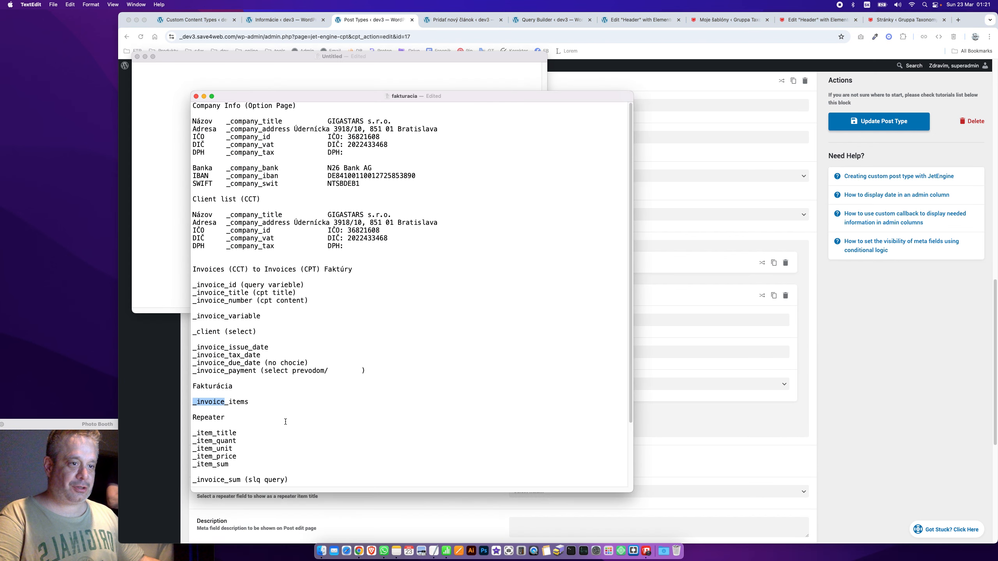
{"action": "left_click", "coordinate": [706, 372]}
{"action": "left_click", "coordinate": [543, 319]}
{"action": "type", "text": "Q"}
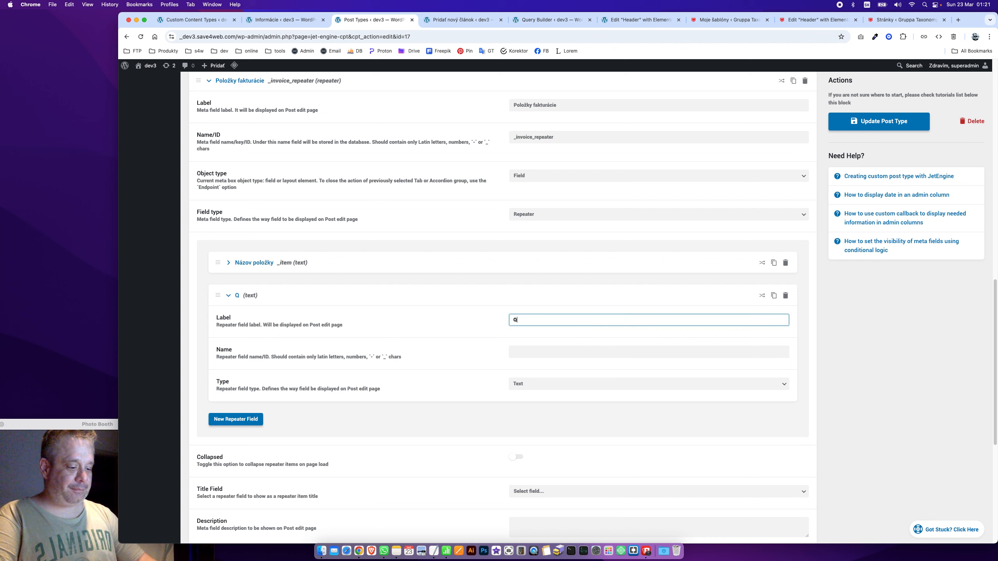
{"action": "type", "text": "uantina"}
{"action": "key", "text": "super+a"}
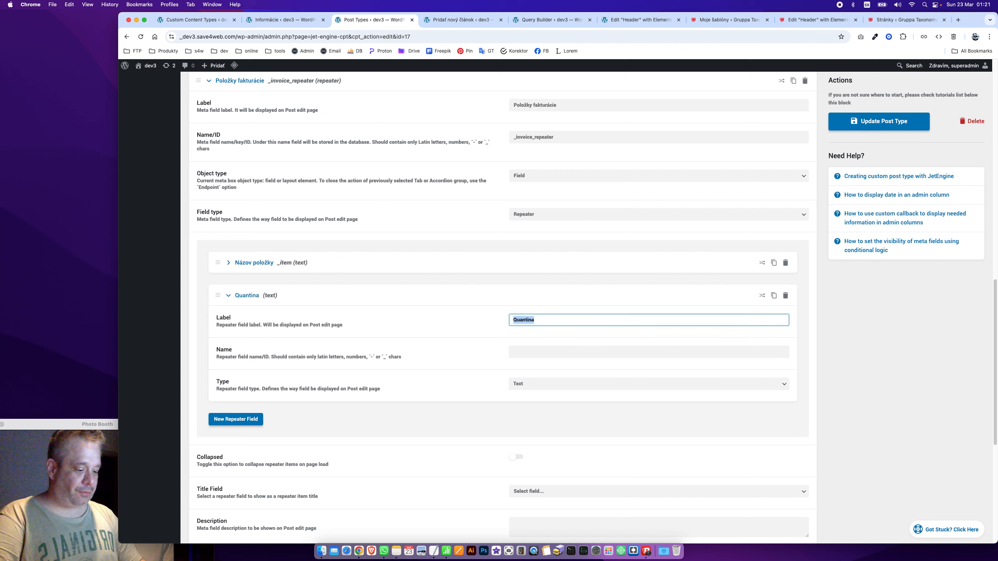
{"action": "type", "text": "Množstvi"}
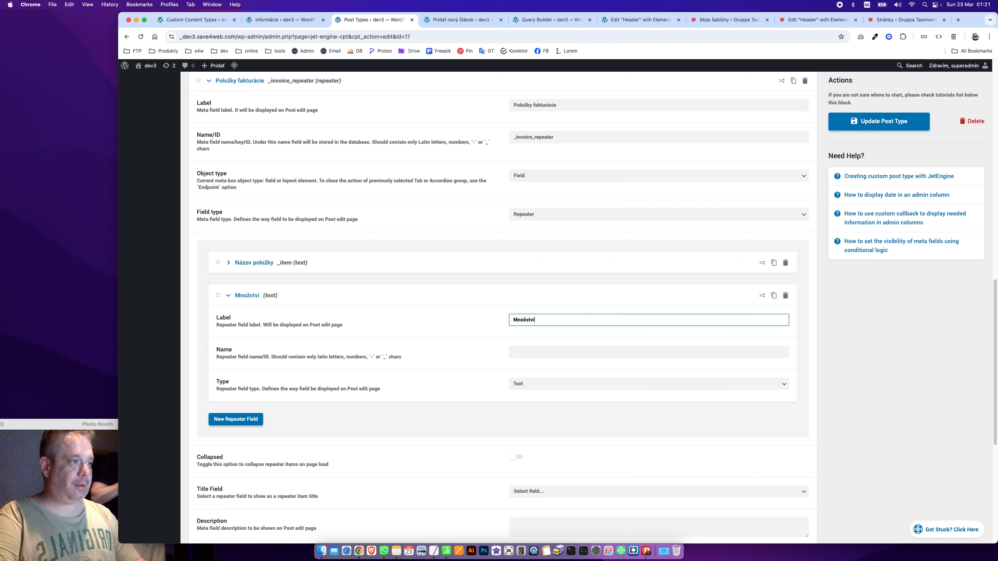
{"action": "key", "text": "BackSpace"}
{"action": "type", "text": "o"}
{"action": "key", "text": "Tab"}
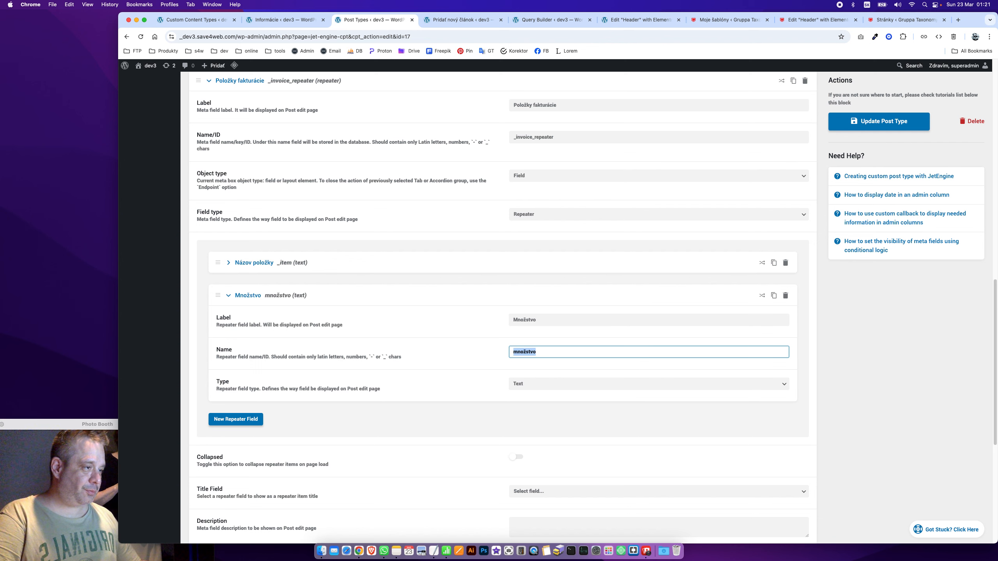
{"action": "left_click", "coordinate": [540, 384]}
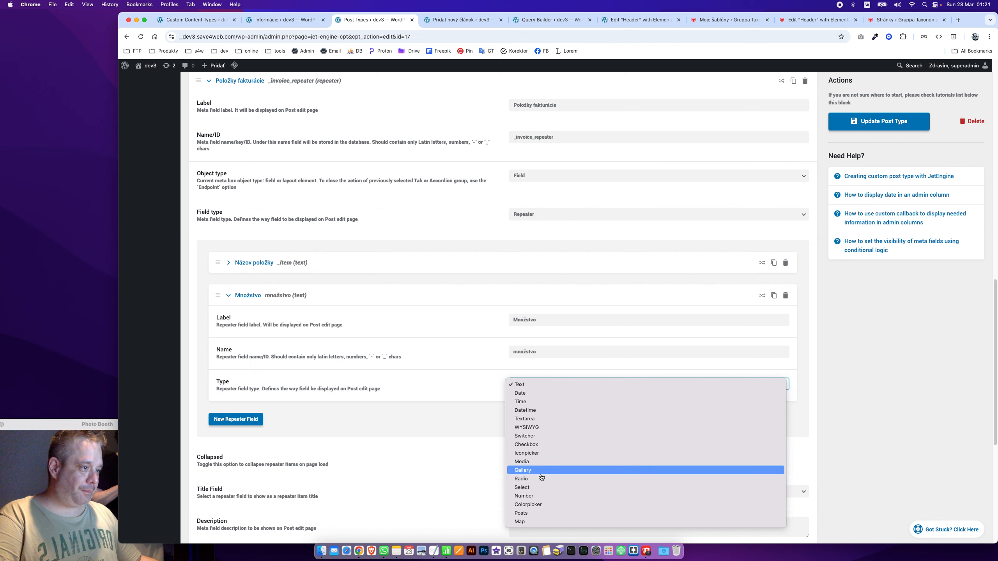
{"action": "left_click", "coordinate": [547, 497]}
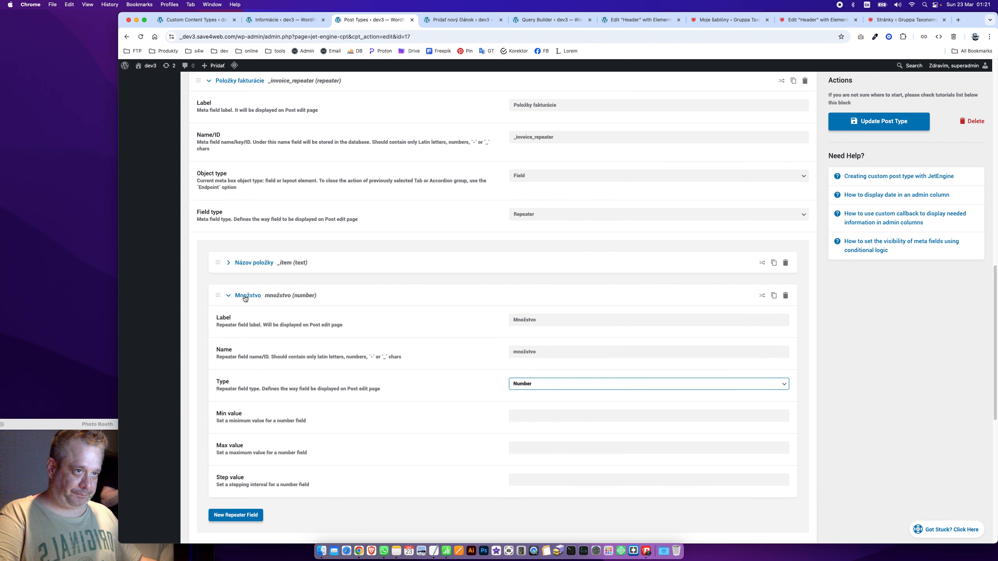
{"action": "left_click", "coordinate": [246, 299]}
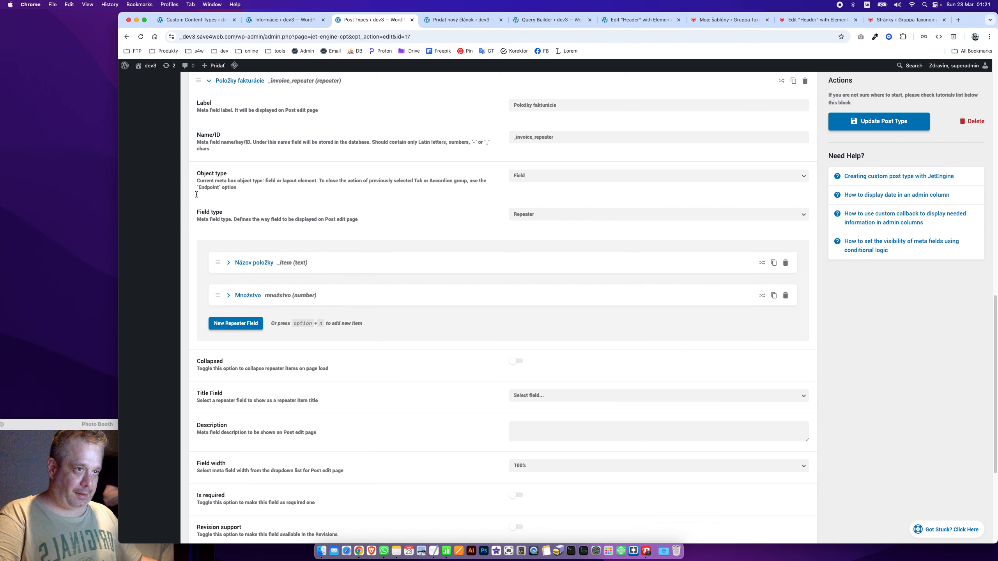
Add a third blank repeater sub-field and start filling in its label
{"action": "left_click", "coordinate": [236, 323]}
{"action": "key", "text": "super+Tab"}
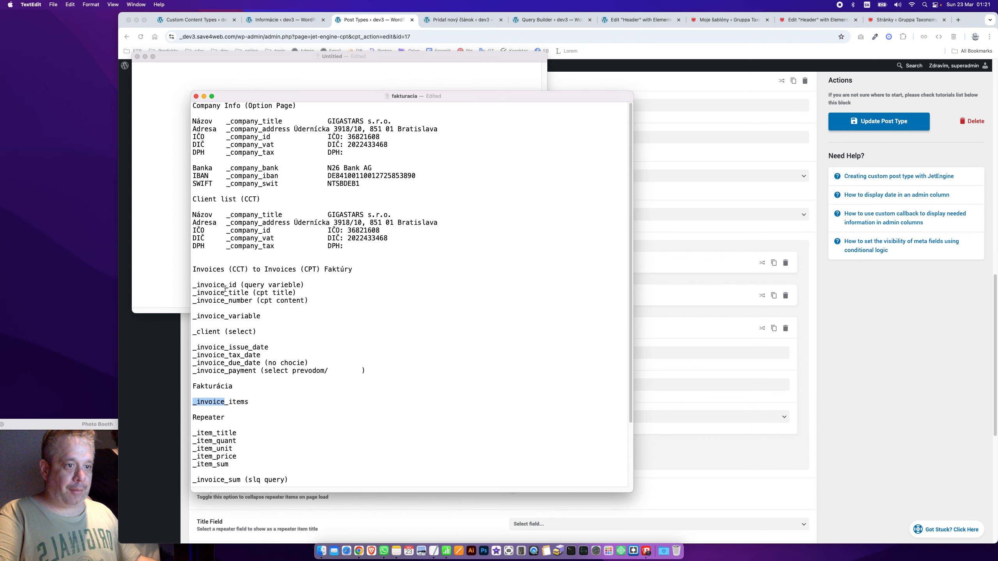
{"action": "key", "text": "super+Tab"}
{"action": "key", "text": "super+Tab"}
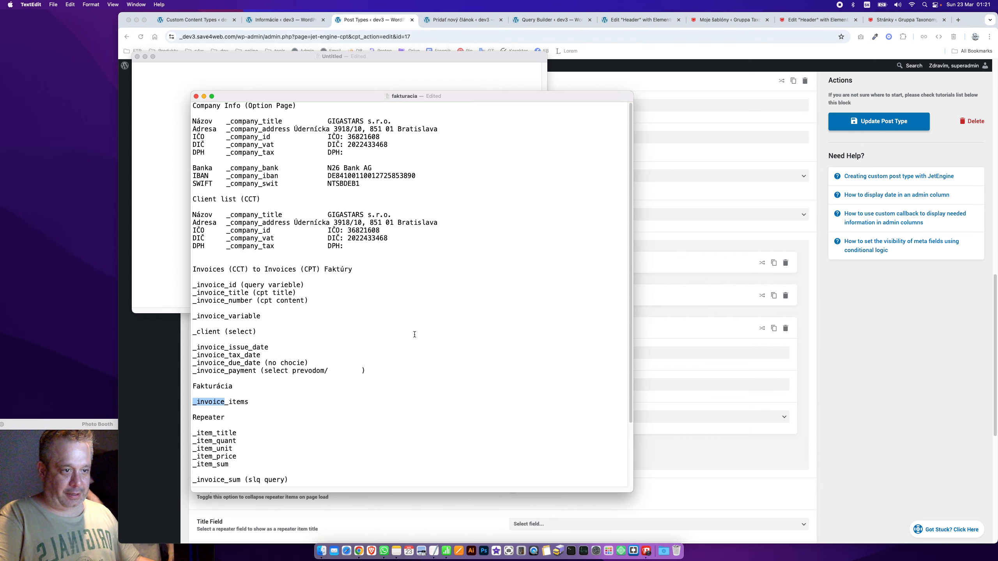
{"action": "key", "text": "super+Tab"}
{"action": "left_click", "coordinate": [531, 351]}
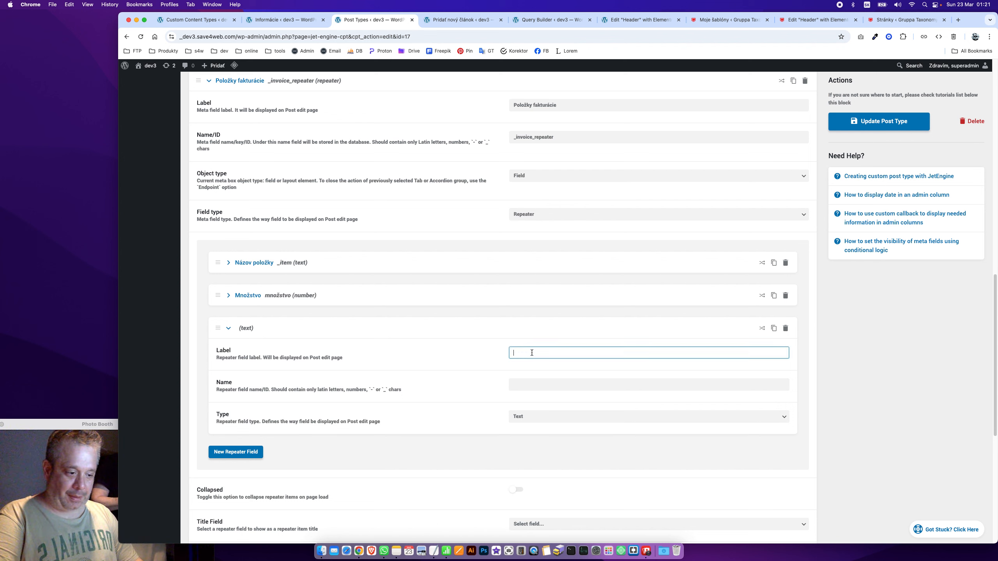
Name the repeater sub-field Jednotka (_unit) and make it a Select field
{"action": "type", "text": "Jednotka"}
{"action": "key", "text": "Tab"}
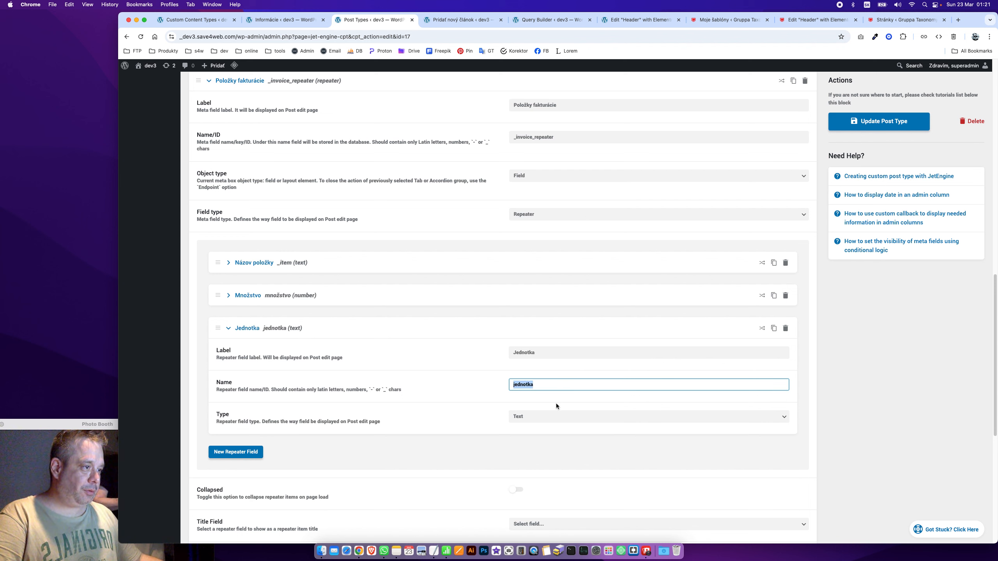
{"action": "type", "text": "_unit"}
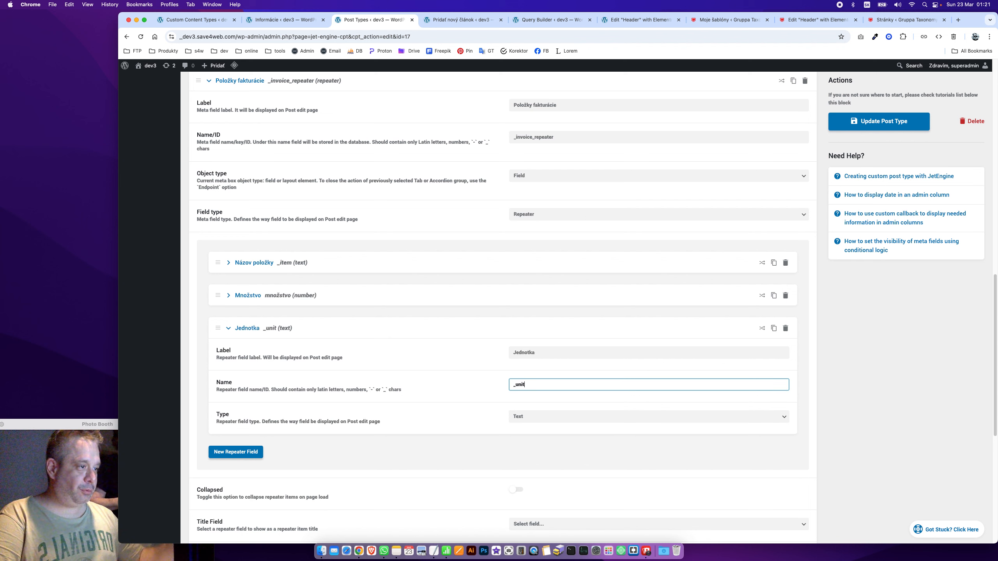
{"action": "left_click", "coordinate": [552, 421]}
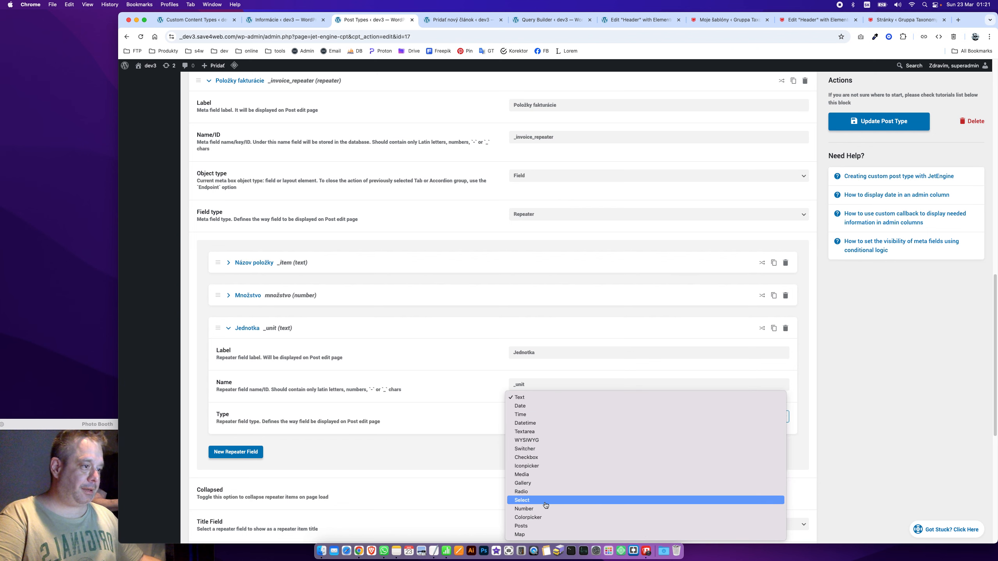
{"action": "left_click", "coordinate": [504, 409]}
Add the first two unit options, ks and hod
{"action": "scroll", "coordinate": [463, 415], "scroll_direction": "down", "scroll_amount": 3}
{"action": "left_click", "coordinate": [256, 388]}
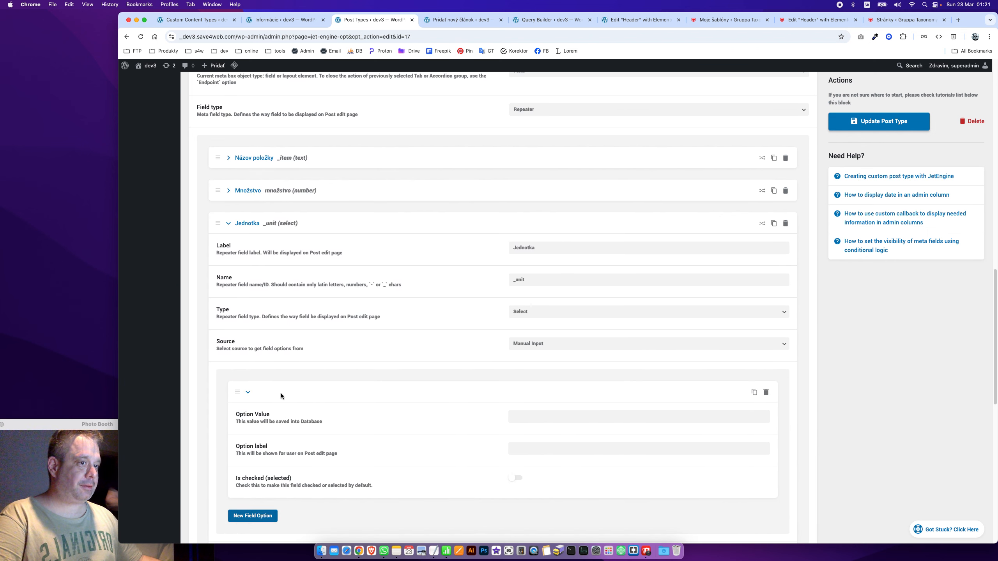
{"action": "left_click", "coordinate": [530, 418]}
{"action": "type", "text": "ks"}
{"action": "key", "text": "Tab"}
{"action": "type", "text": "ks"}
{"action": "scroll", "coordinate": [338, 469], "scroll_direction": "down", "scroll_amount": 2}
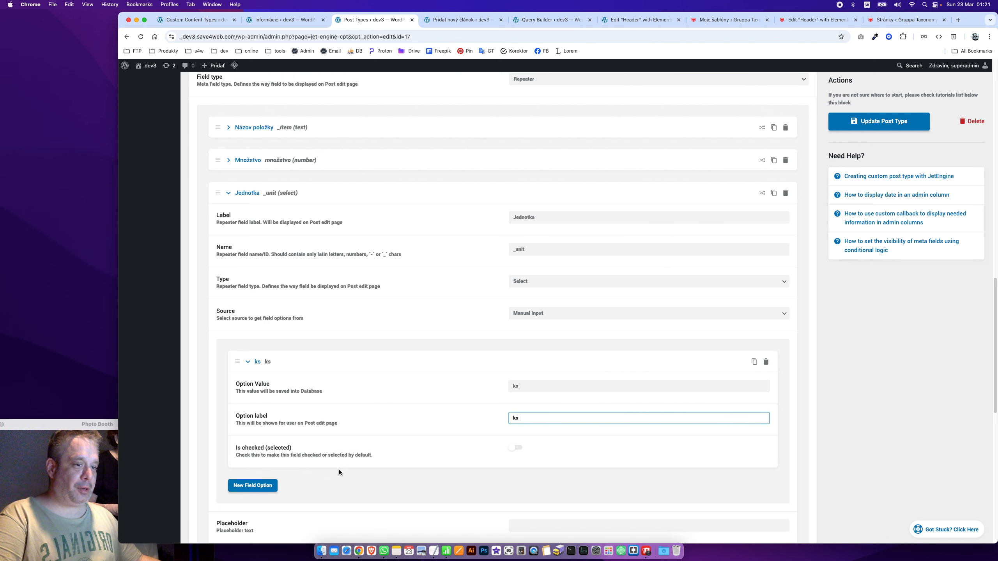
{"action": "left_click", "coordinate": [261, 483]}
{"action": "left_click", "coordinate": [522, 510]}
{"action": "type", "text": "hod."}
{"action": "scroll", "coordinate": [505, 499], "scroll_direction": "down", "scroll_amount": 5}
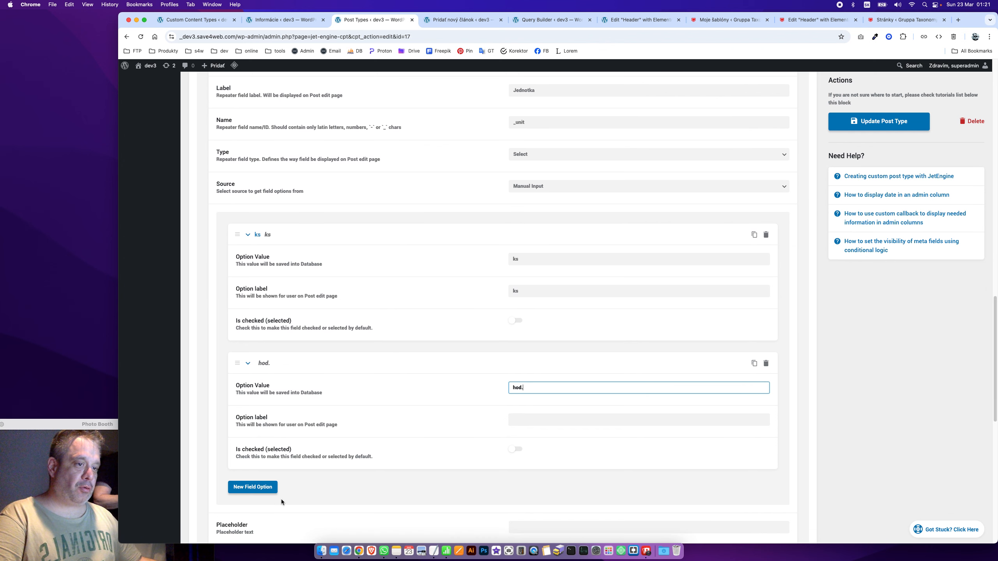
Add the rok and deň unit options
{"action": "left_click", "coordinate": [269, 494]}
{"action": "scroll", "coordinate": [393, 468], "scroll_direction": "down", "scroll_amount": 4}
{"action": "left_click", "coordinate": [538, 406]}
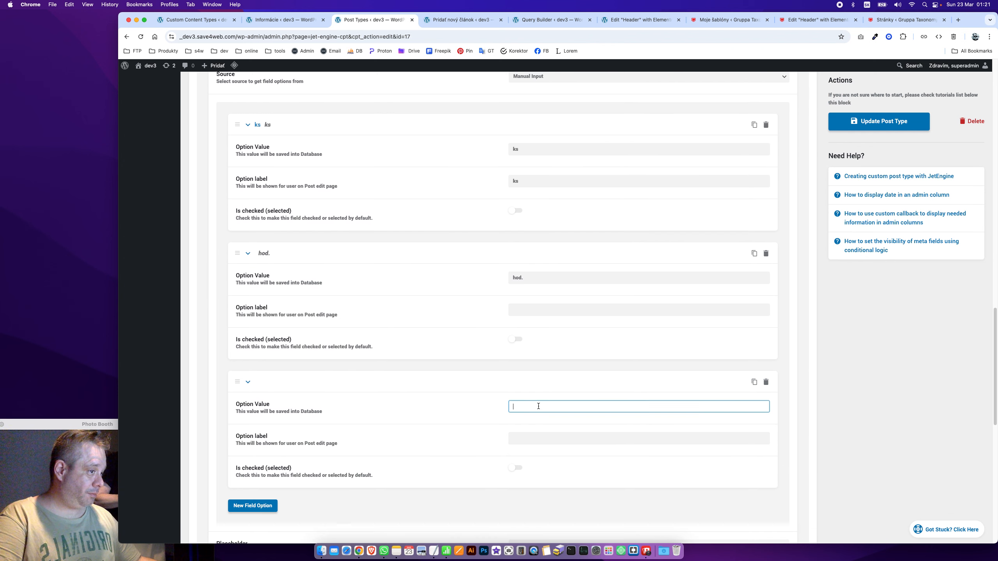
{"action": "key", "text": "Tab"}
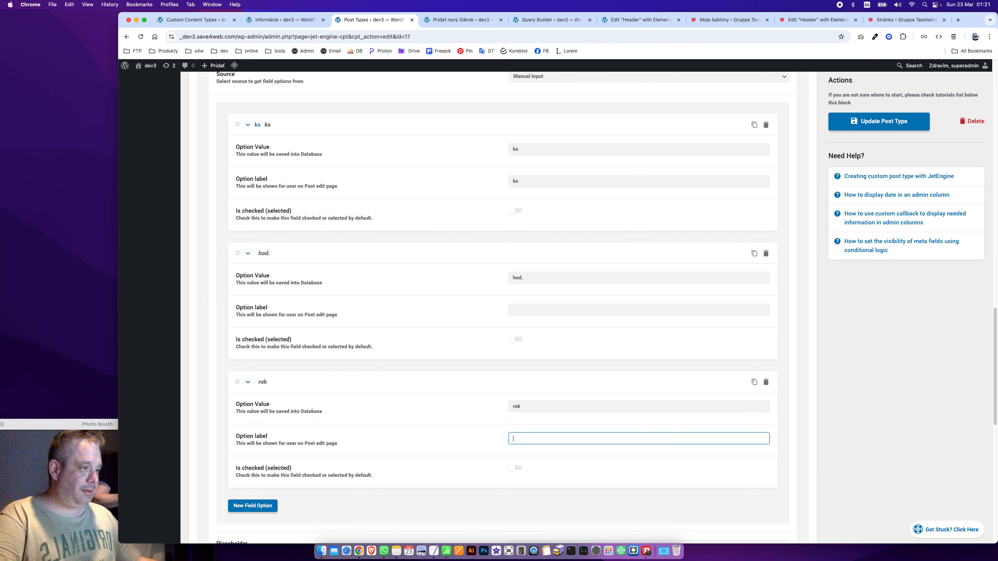
{"action": "type", "text": "rok"}
{"action": "left_click", "coordinate": [265, 381]}
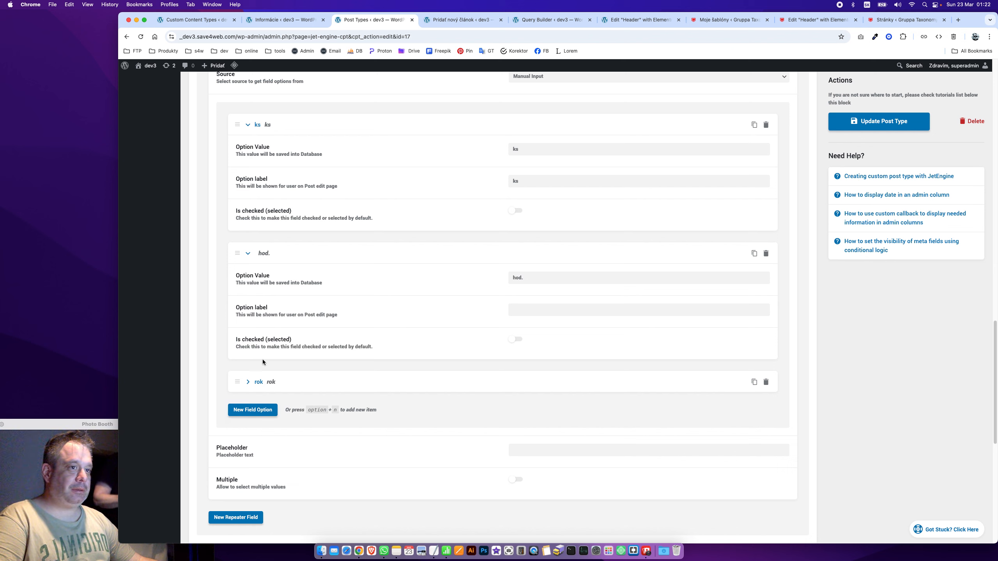
{"action": "left_click", "coordinate": [253, 410]}
{"action": "left_click", "coordinate": [563, 439]}
{"action": "type", "text": "de"}
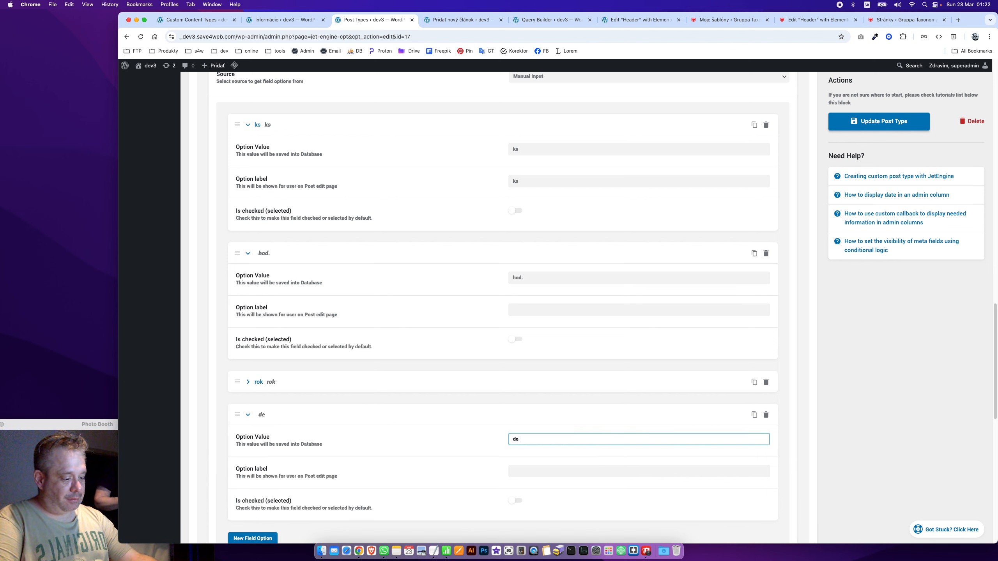
{"action": "key", "text": "Tab"}
{"action": "type", "text": "deň"}
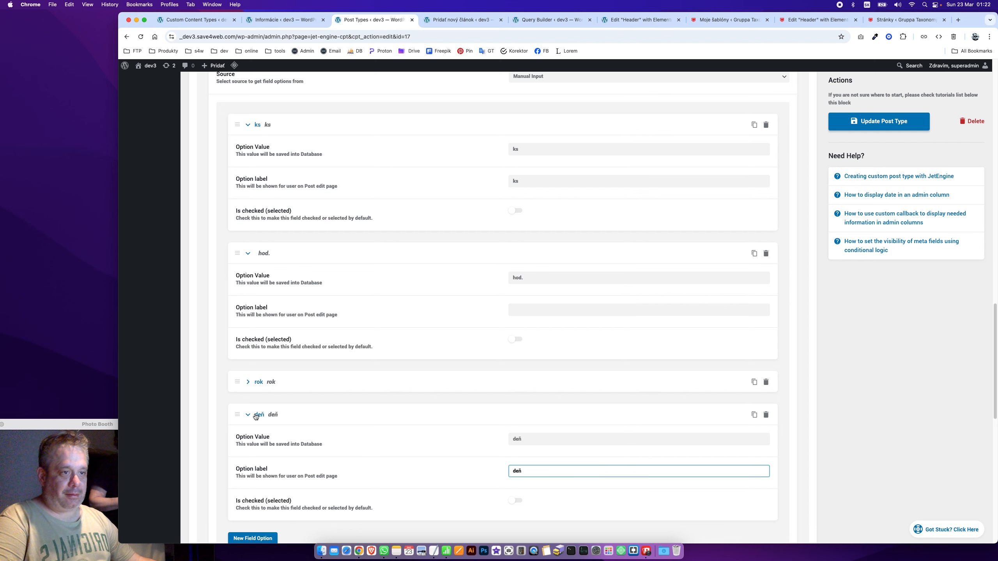
{"action": "left_click", "coordinate": [255, 416]}
{"action": "left_click", "coordinate": [248, 254]}
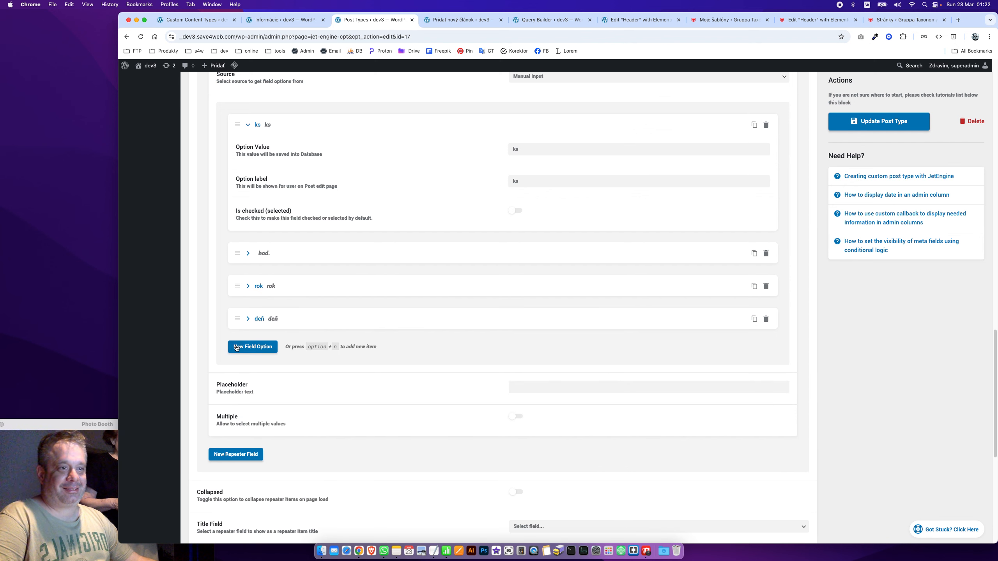
Reorder the options to ks, hod., deň, rok and give hod. its label
{"action": "left_click_drag", "start_coordinate": [239, 288], "coordinate": [240, 253]}
{"action": "left_click", "coordinate": [256, 291]}
{"action": "left_click", "coordinate": [568, 318]}
{"action": "key", "text": "super+a"}
{"action": "key", "text": "super+c"}
{"action": "left_click", "coordinate": [544, 337]}
{"action": "key", "text": "super+v"}
{"action": "left_click", "coordinate": [257, 290]}
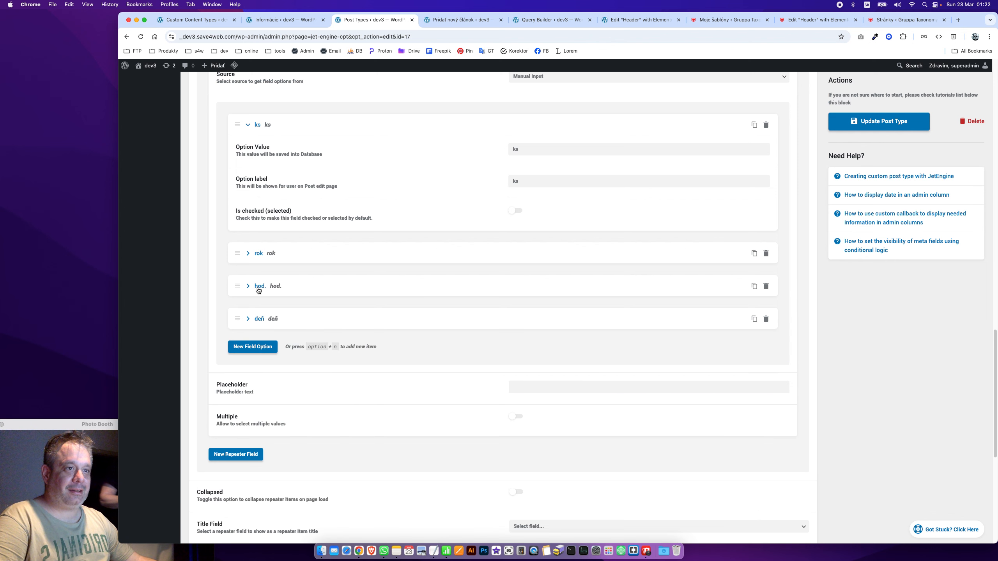
{"action": "left_click_drag", "start_coordinate": [238, 248], "coordinate": [251, 320]}
Set the select's placeholder to '--- vybrať -'
{"action": "scroll", "coordinate": [260, 181], "scroll_direction": "up", "scroll_amount": 1}
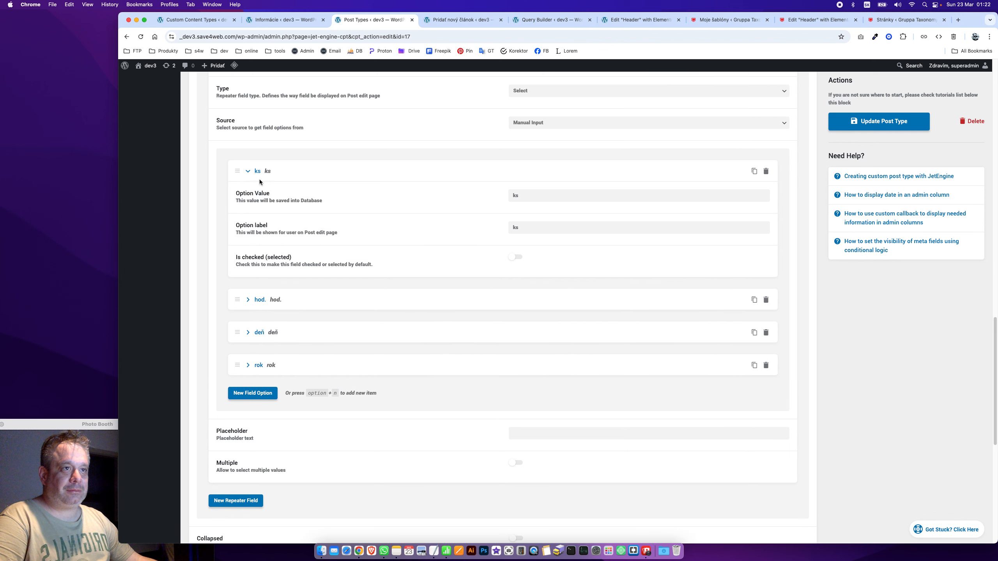
{"action": "left_click", "coordinate": [253, 175]}
{"action": "scroll", "coordinate": [374, 267], "scroll_direction": "up", "scroll_amount": 1}
{"action": "left_click", "coordinate": [552, 365]}
{"action": "type", "text": "--- vybrať -"}
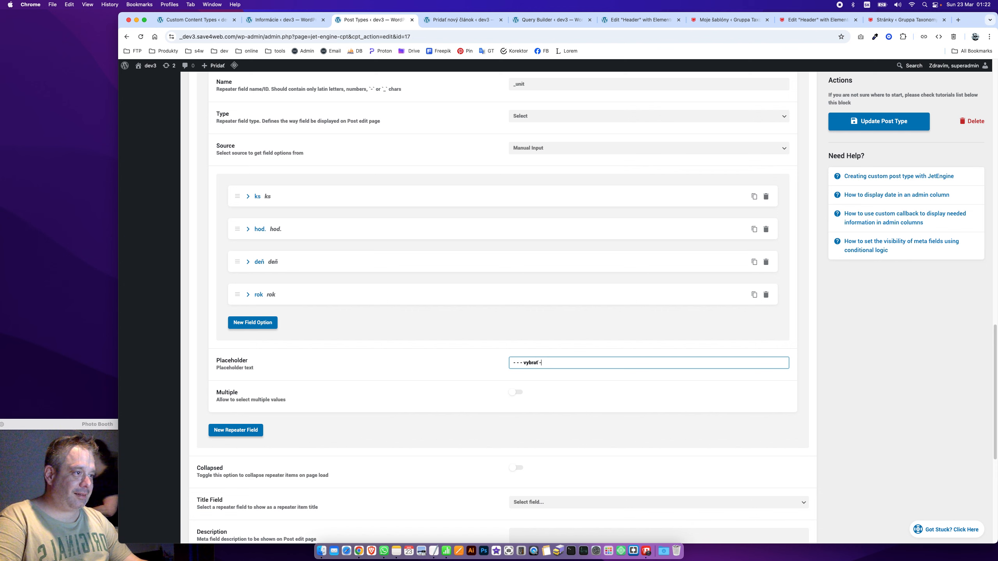
{"action": "scroll", "coordinate": [642, 296], "scroll_direction": "up", "scroll_amount": 10}
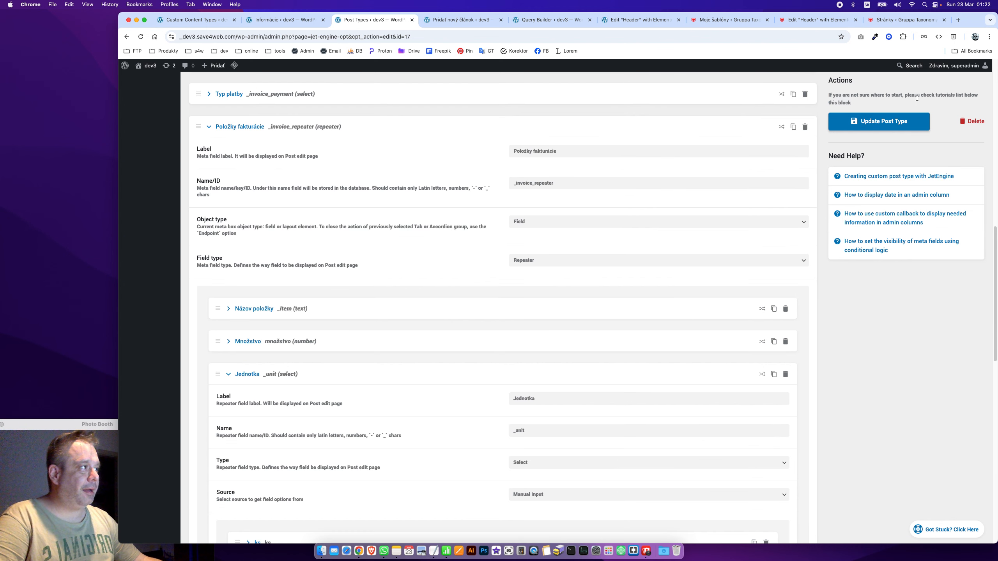
Add a repeater sub-field labelled Cena/Jendotka with name _unit_price
{"action": "left_click", "coordinate": [246, 376]}
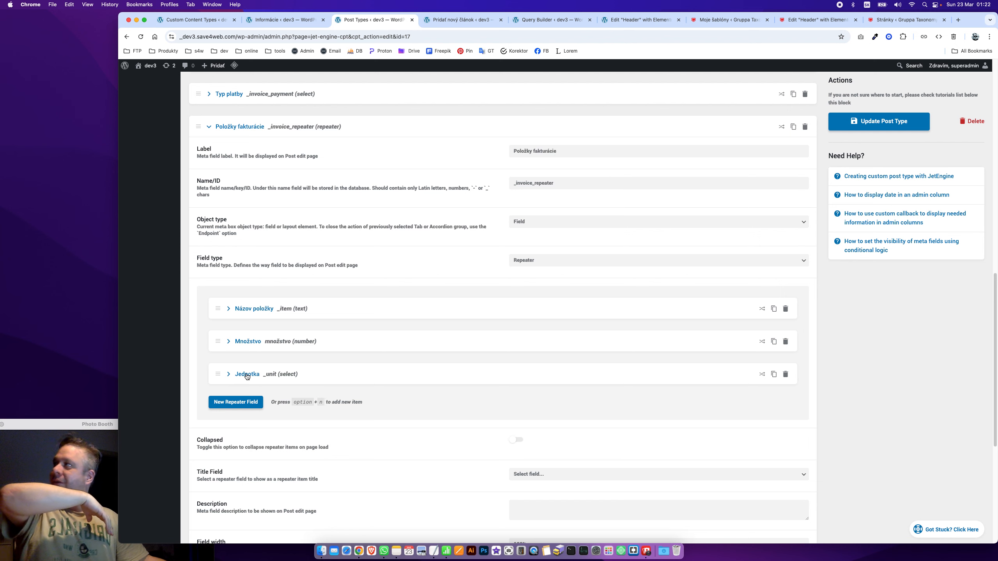
{"action": "key", "text": "super+Tab"}
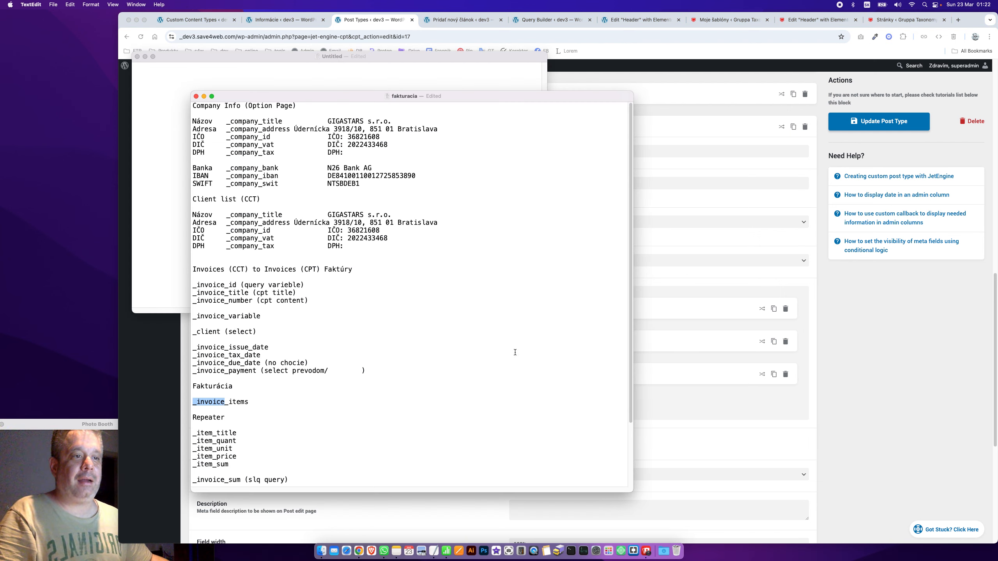
{"action": "left_click", "coordinate": [143, 353]}
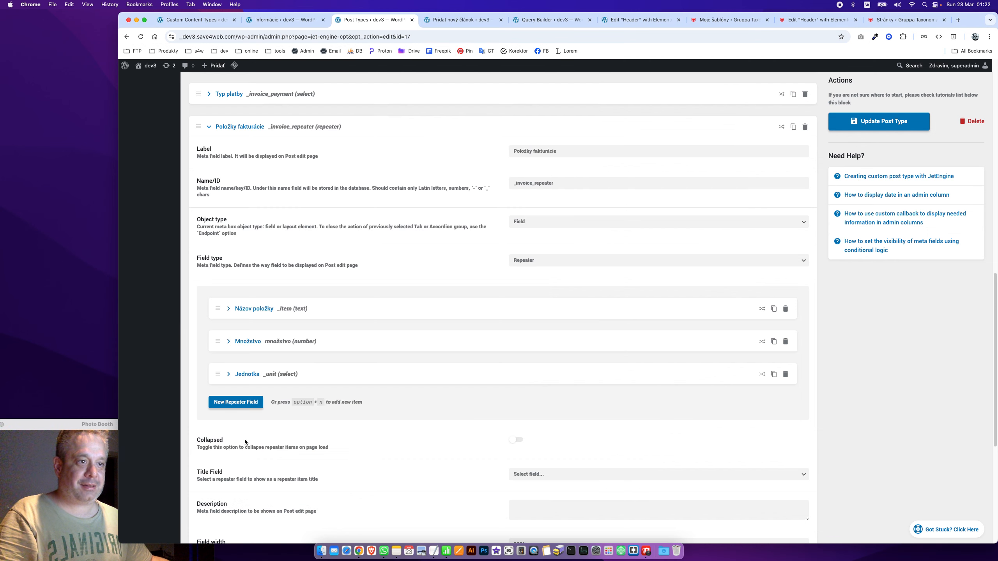
{"action": "left_click", "coordinate": [236, 403]}
{"action": "left_click", "coordinate": [564, 431]}
{"action": "type", "text": "Cena/"}
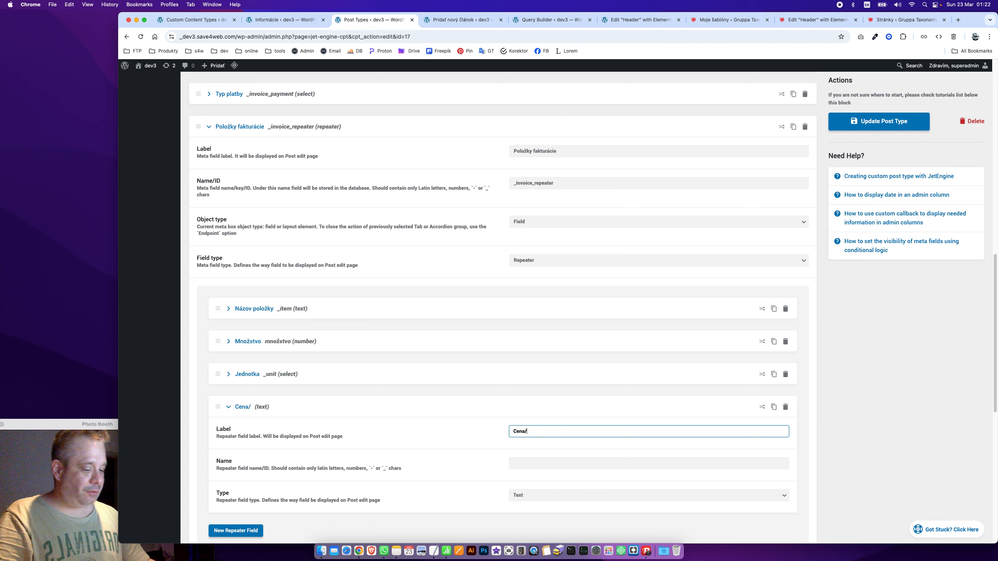
{"action": "type", "text": "Jendotka"}
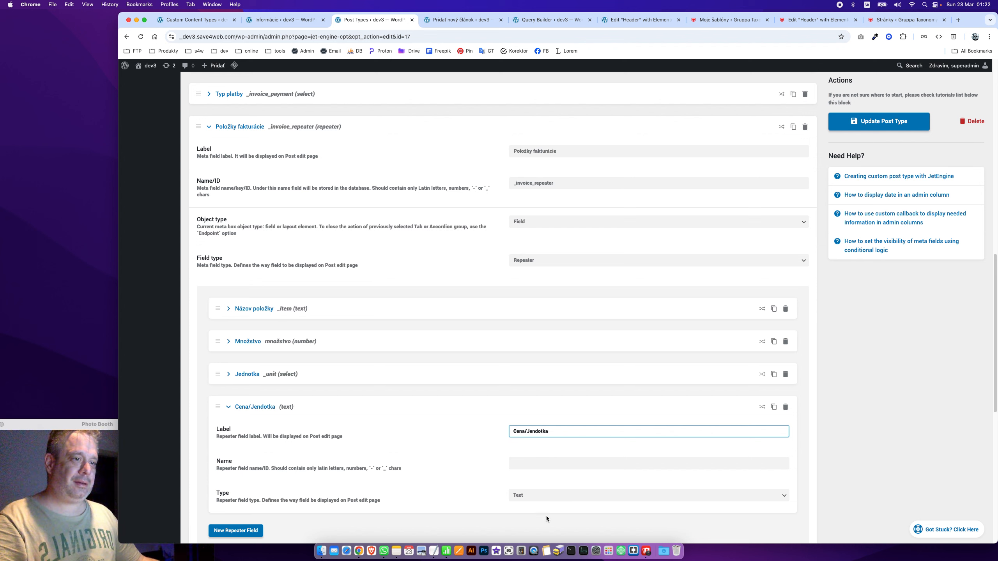
{"action": "key", "text": "Tab"}
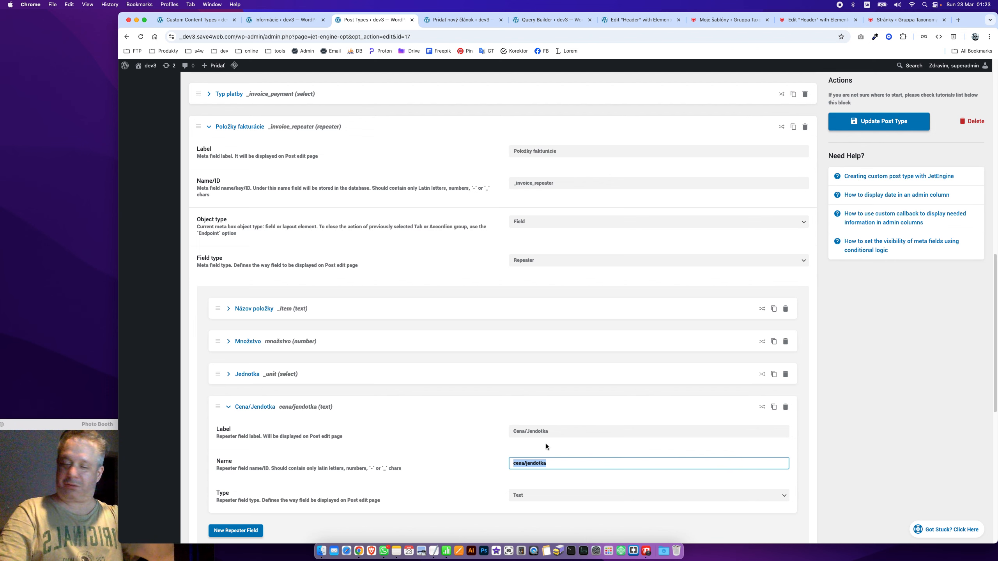
{"action": "type", "text": "_price"}
{"action": "key", "text": "super+a"}
{"action": "type", "text": "_unit_price"}
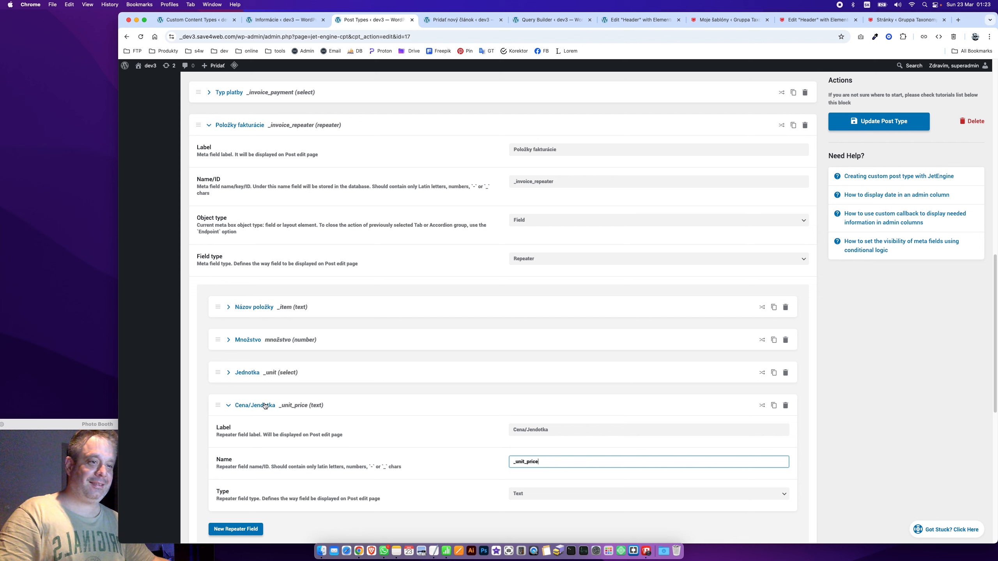
{"action": "left_click", "coordinate": [265, 407]}
Use Názov položky as the repeater item title and update the post type
{"action": "scroll", "coordinate": [624, 352], "scroll_direction": "down", "scroll_amount": 5}
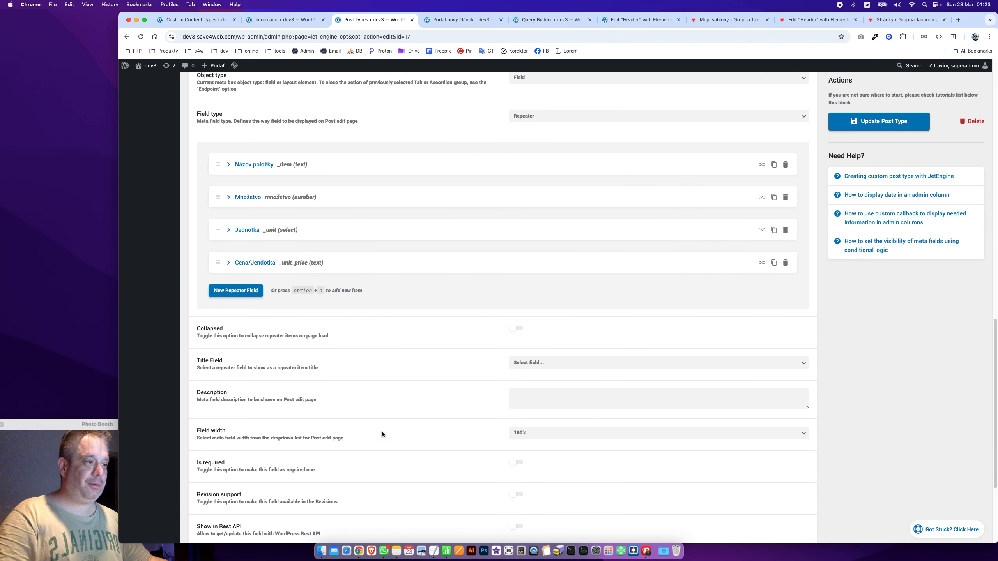
{"action": "left_click", "coordinate": [558, 364]}
{"action": "left_click", "coordinate": [547, 372]}
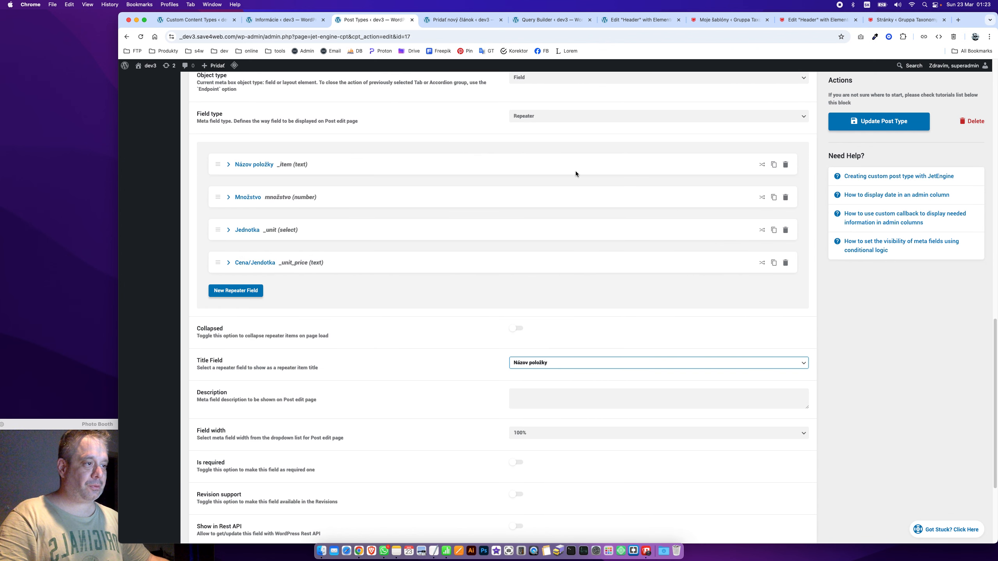
{"action": "left_click", "coordinate": [868, 129]}
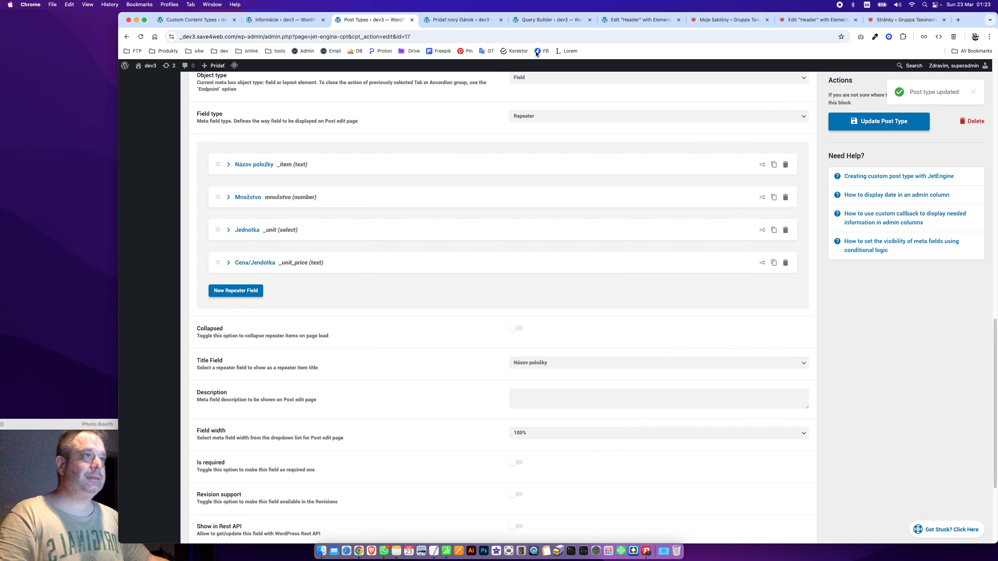
{"action": "left_click", "coordinate": [464, 19]}
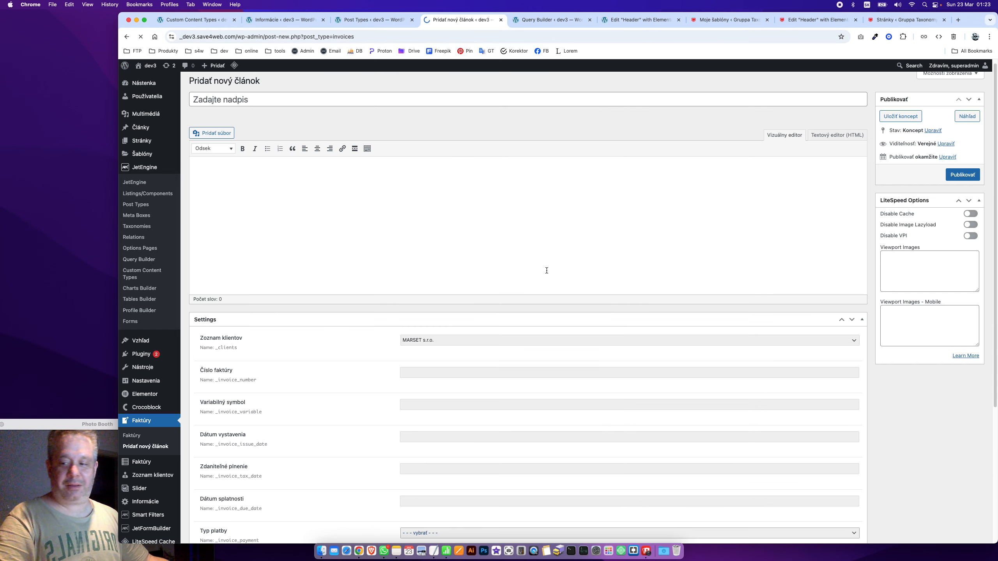
Add an invoice item: Programatorske práce, quantity 30, unit hod., unit price 50
{"action": "scroll", "coordinate": [391, 278], "scroll_direction": "down", "scroll_amount": 5}
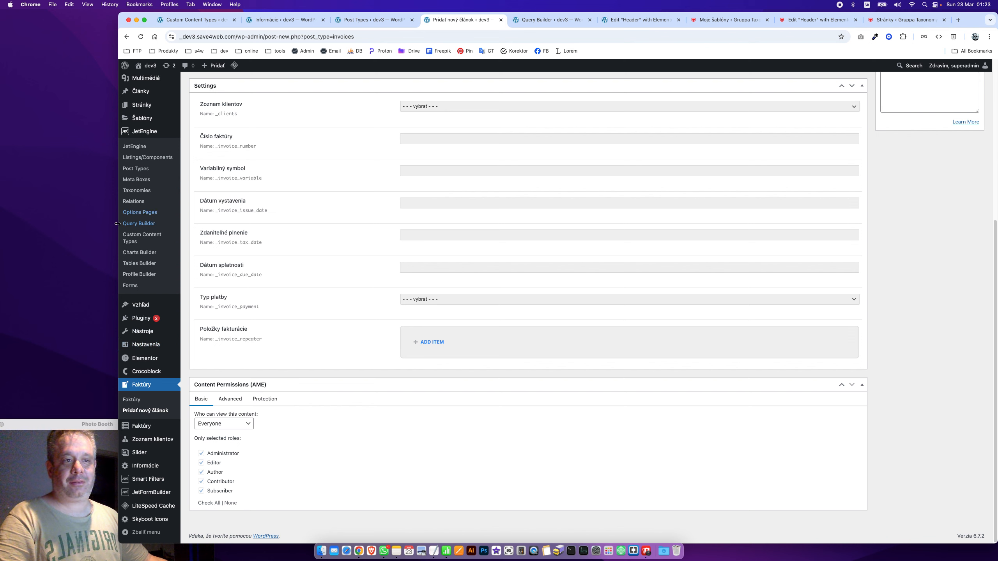
{"action": "left_click", "coordinate": [421, 347]}
{"action": "scroll", "coordinate": [416, 211], "scroll_direction": "down", "scroll_amount": 4}
{"action": "left_click", "coordinate": [423, 243]}
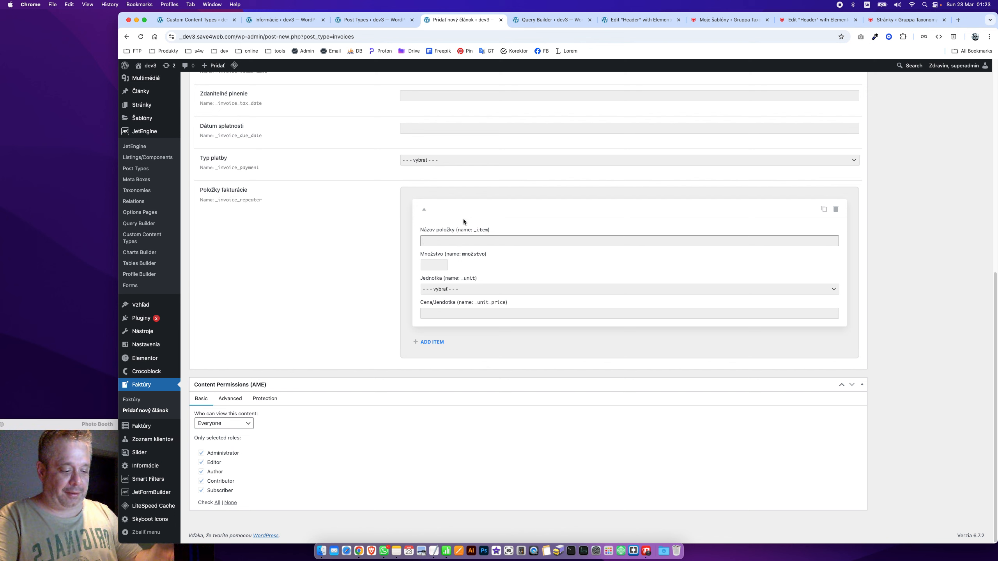
{"action": "type", "text": "Pro"}
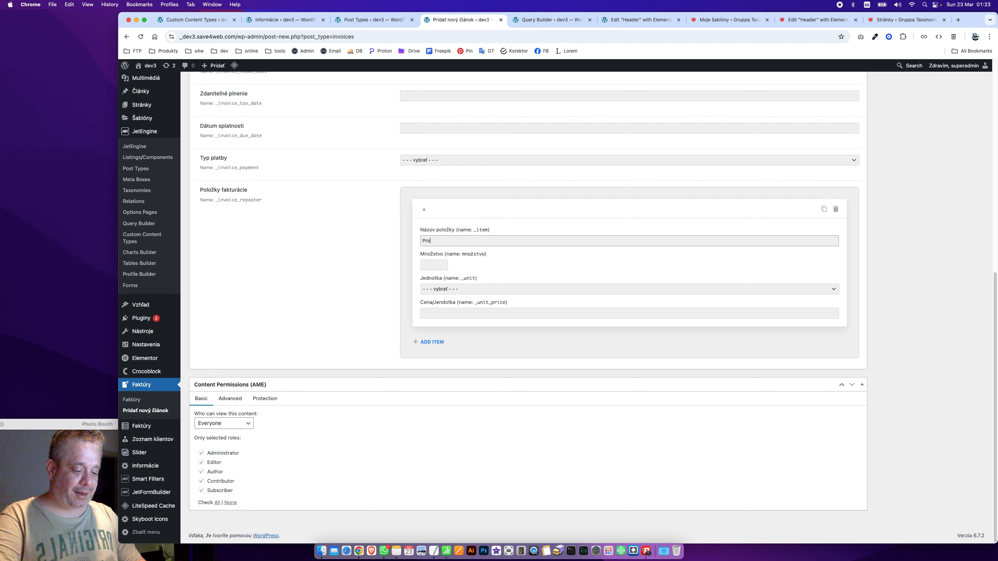
{"action": "type", "text": "gramatorske"}
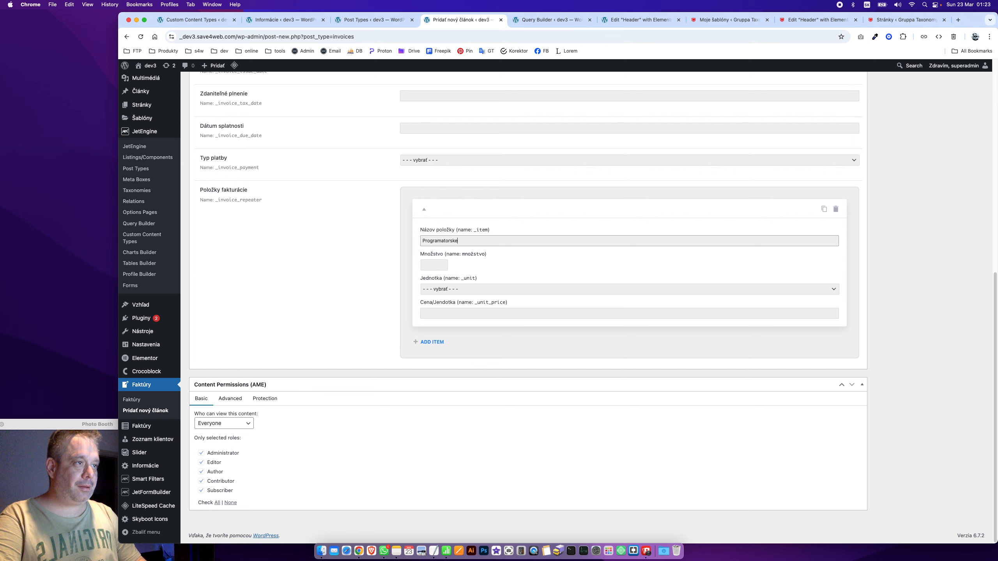
{"action": "key", "text": "BackSpace"}
{"action": "type", "text": "é práce"}
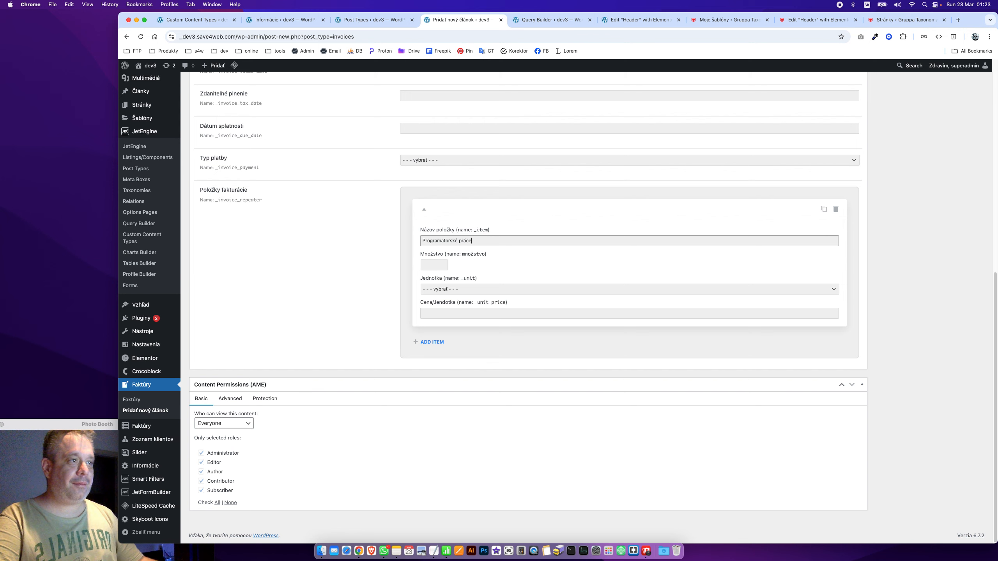
{"action": "left_click", "coordinate": [435, 265]}
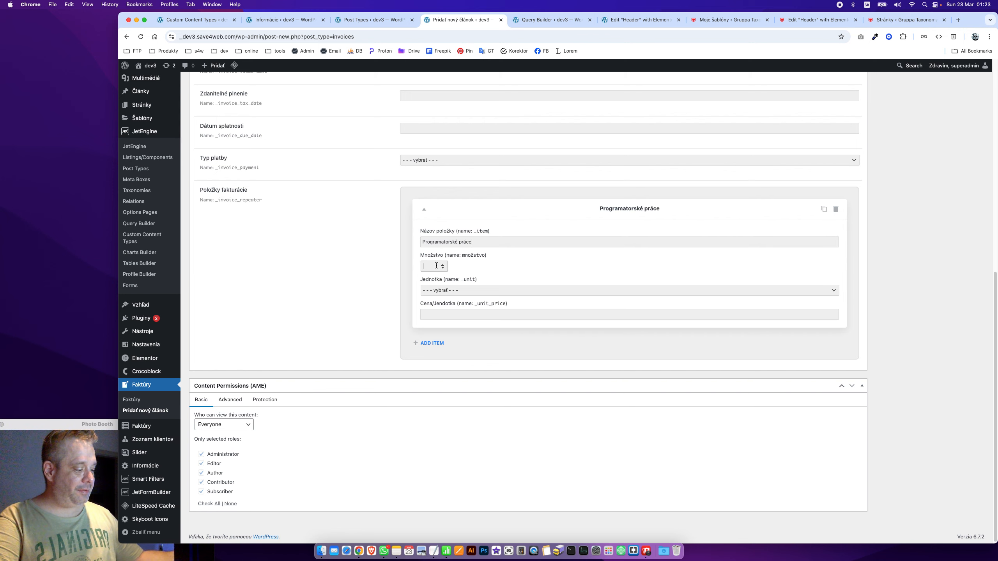
{"action": "type", "text": "30"}
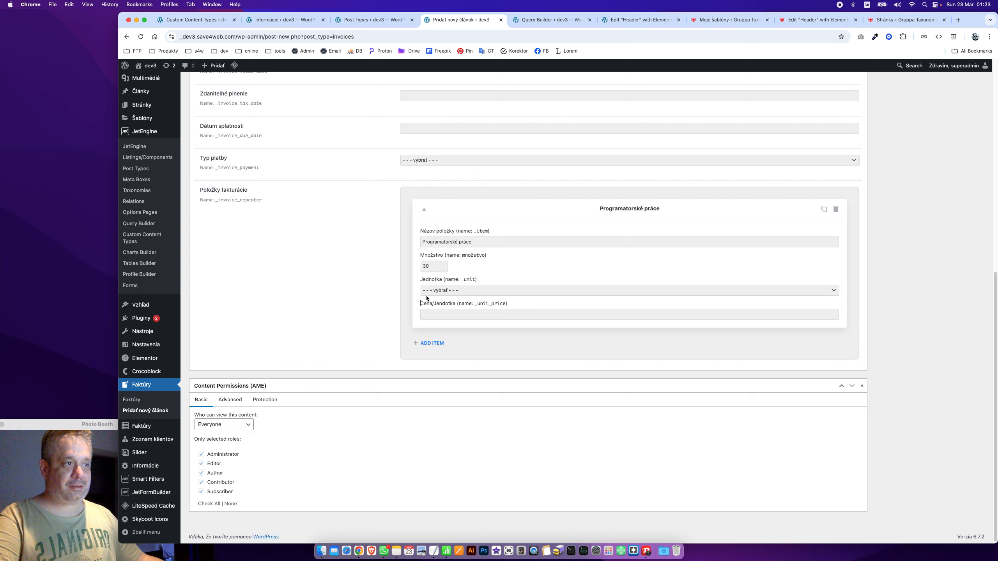
{"action": "left_click", "coordinate": [427, 291]}
{"action": "left_click", "coordinate": [447, 307]}
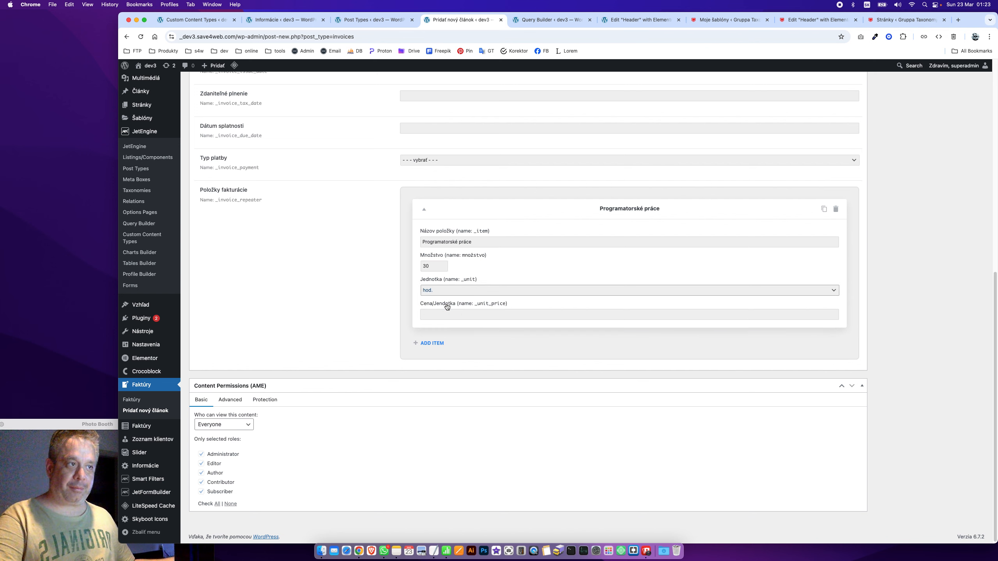
{"action": "left_click", "coordinate": [430, 311]}
{"action": "type", "text": "50"}
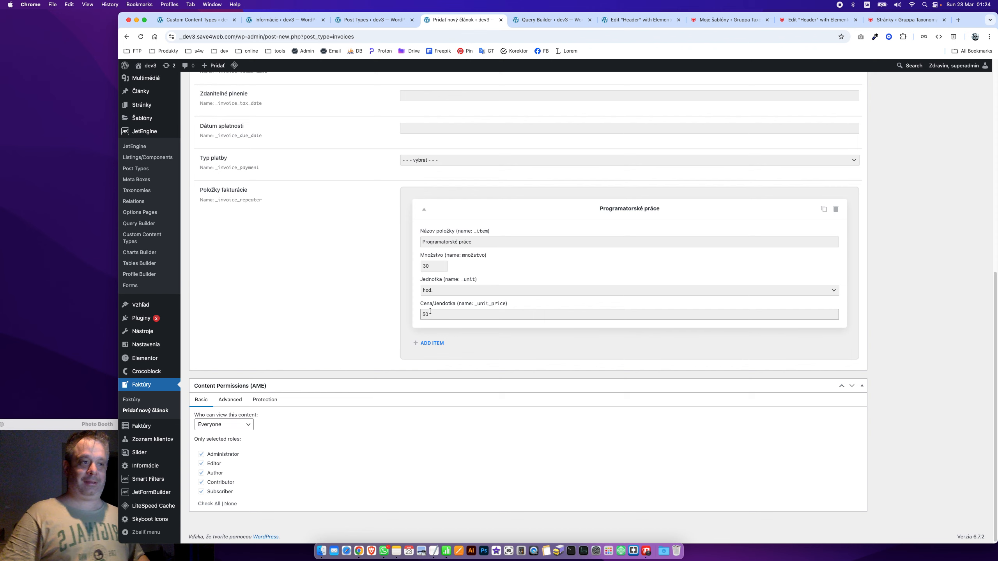
{"action": "left_click", "coordinate": [251, 267]}
Attempt to remove the test invoice item
{"action": "scroll", "coordinate": [284, 211], "scroll_direction": "up", "scroll_amount": 1}
{"action": "scroll", "coordinate": [317, 240], "scroll_direction": "down", "scroll_amount": 1}
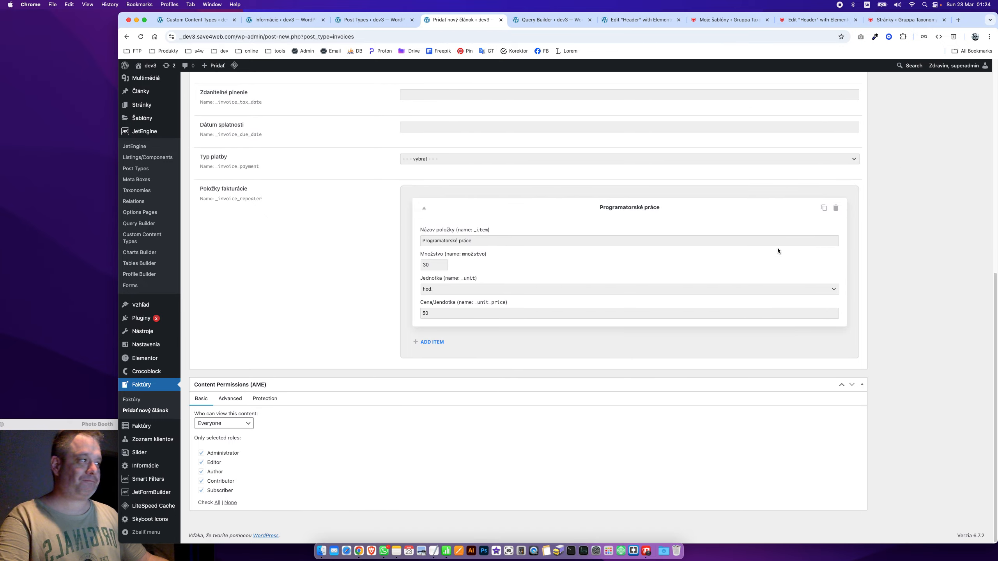
{"action": "left_click", "coordinate": [836, 207]}
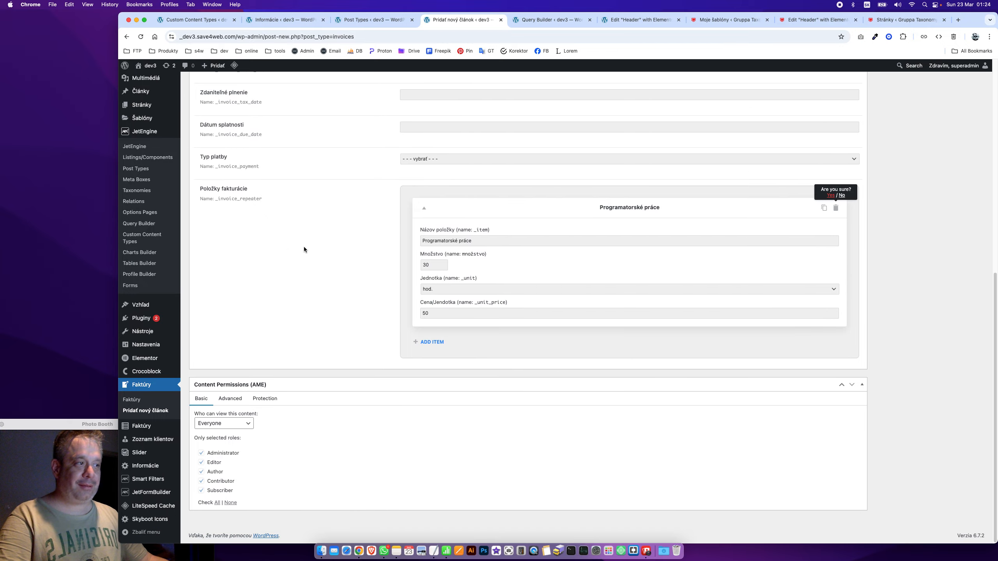
{"action": "scroll", "coordinate": [308, 236], "scroll_direction": "up", "scroll_amount": 12}
{"action": "scroll", "coordinate": [315, 220], "scroll_direction": "down", "scroll_amount": 12}
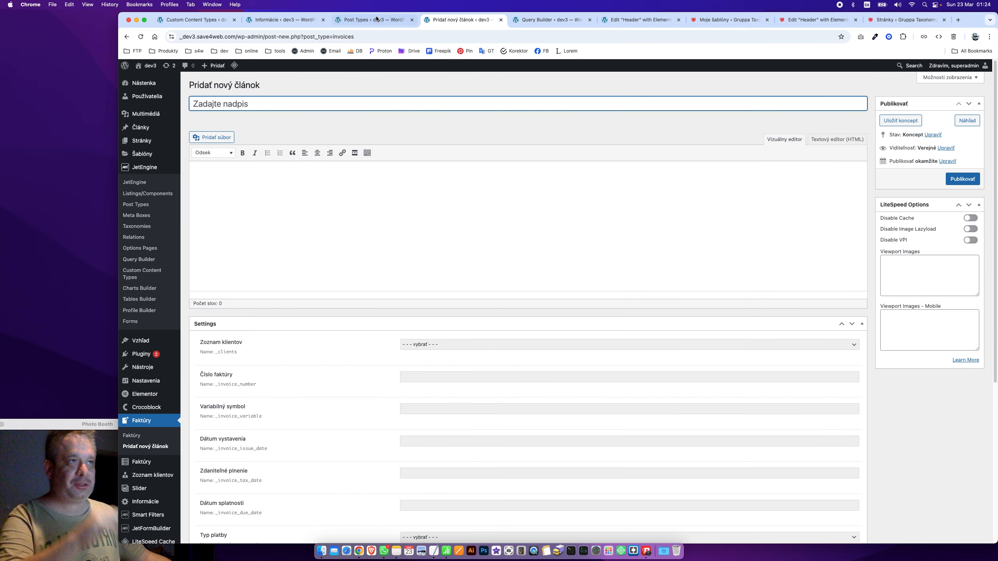
Collapse the Položky fakturácie field and open the Informácie options page in a new tab
{"action": "left_click", "coordinate": [373, 20]}
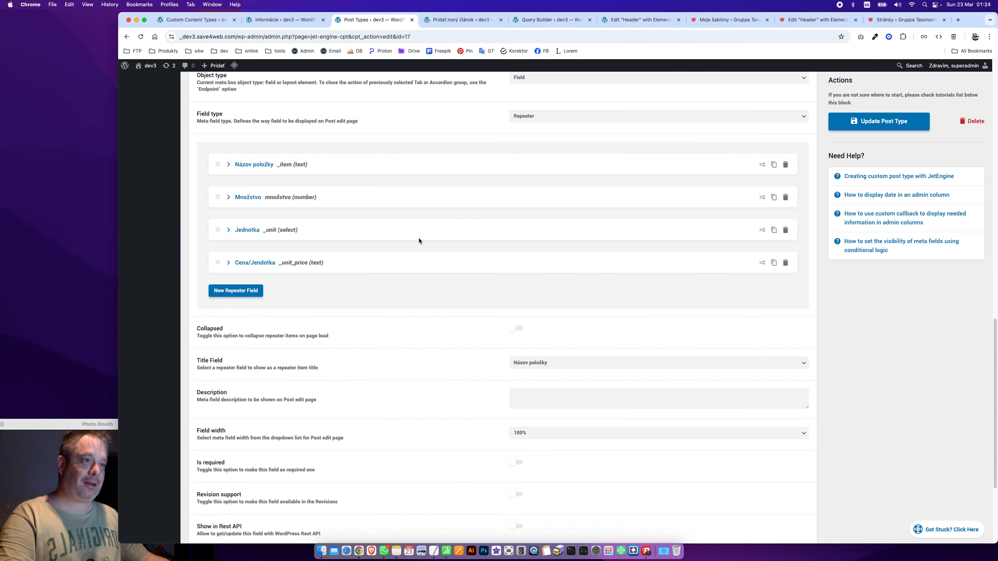
{"action": "left_click", "coordinate": [271, 18]}
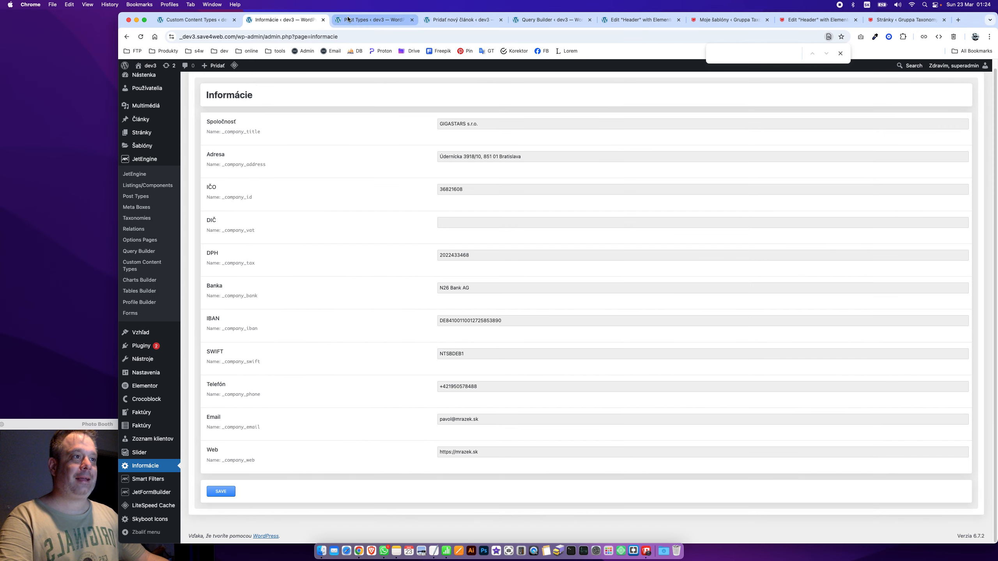
{"action": "left_click", "coordinate": [349, 19]}
{"action": "scroll", "coordinate": [277, 231], "scroll_direction": "up", "scroll_amount": 10}
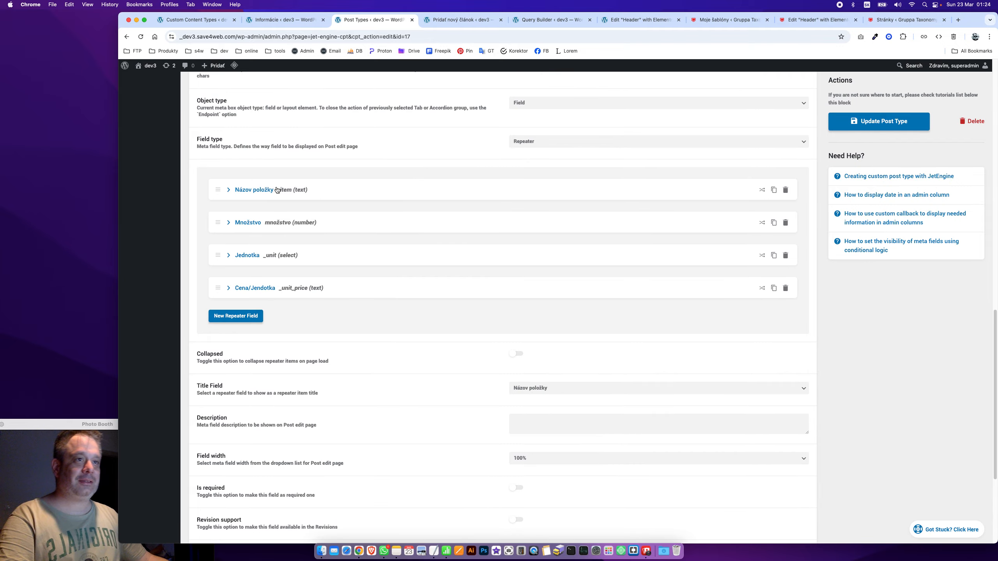
{"action": "left_click", "coordinate": [242, 371]}
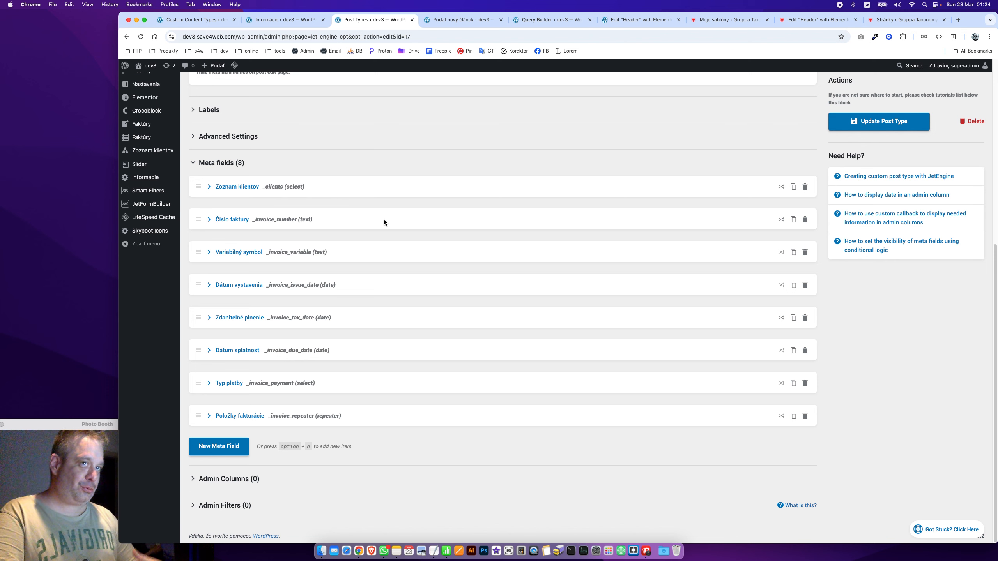
{"action": "left_click", "coordinate": [145, 178], "text": "super"}
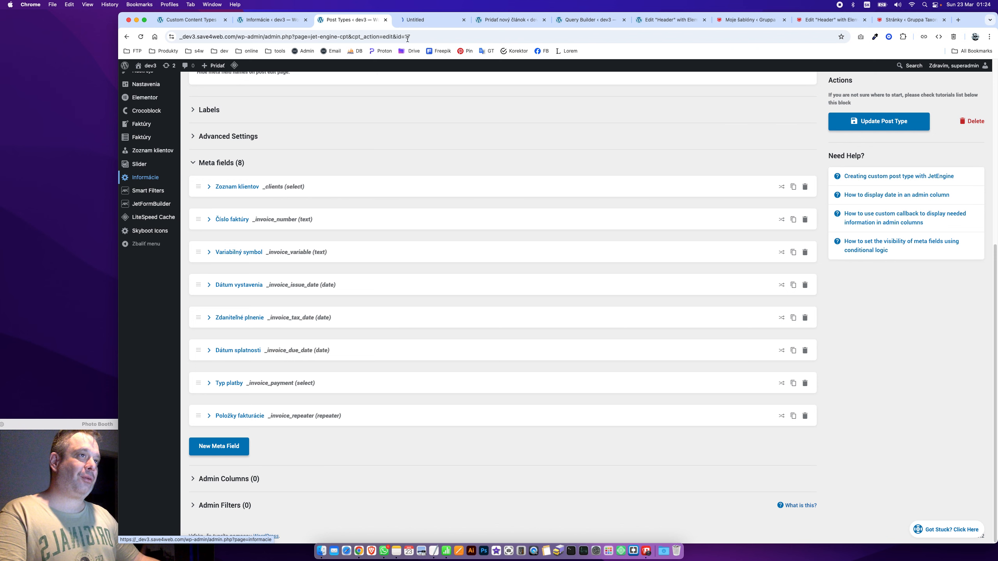
{"action": "left_click", "coordinate": [414, 21]}
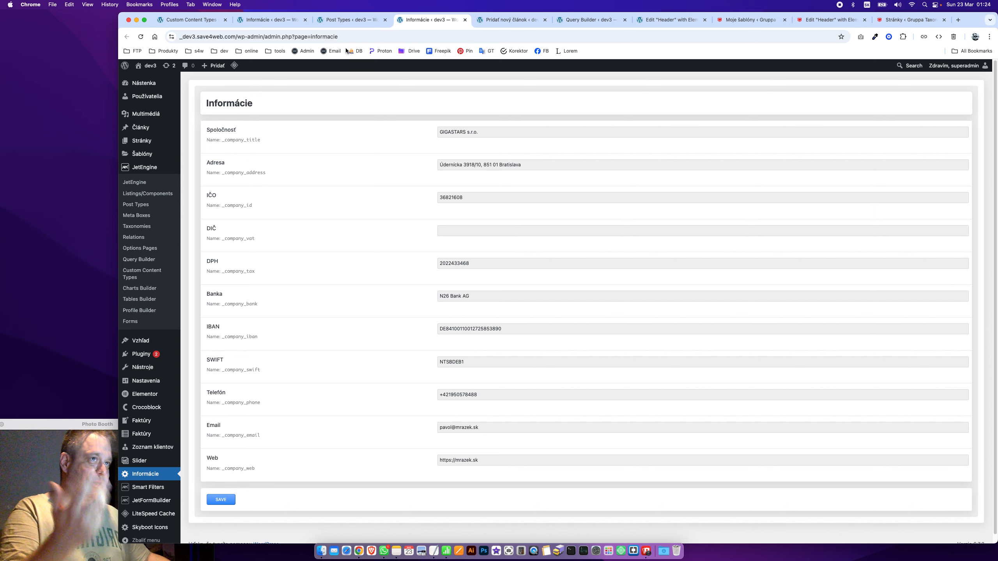
{"action": "left_click", "coordinate": [344, 21]}
Collapse General Settings, save the post type, and expand Advanced Settings
{"action": "scroll", "coordinate": [291, 198], "scroll_direction": "up", "scroll_amount": 3}
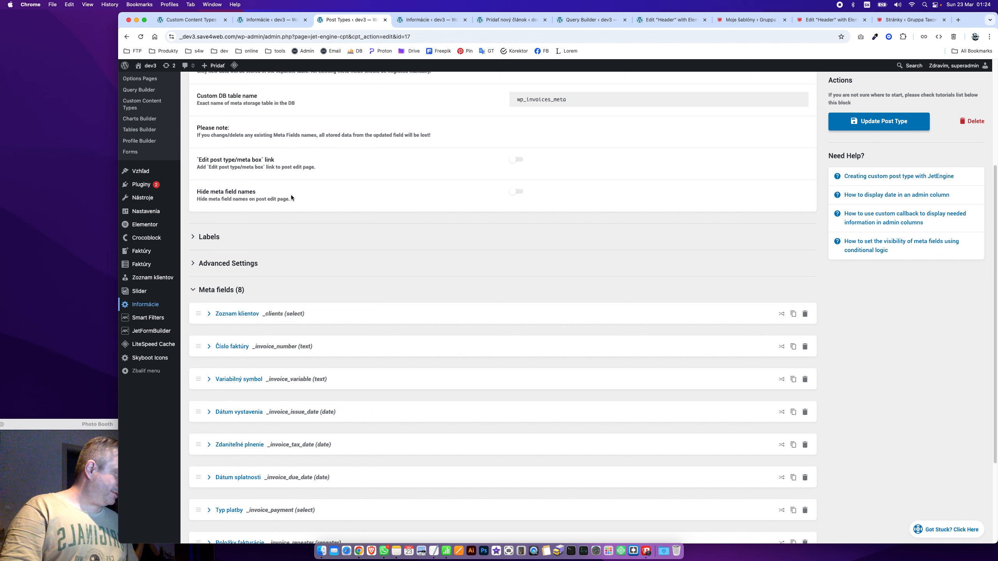
{"action": "scroll", "coordinate": [235, 171], "scroll_direction": "up", "scroll_amount": 4}
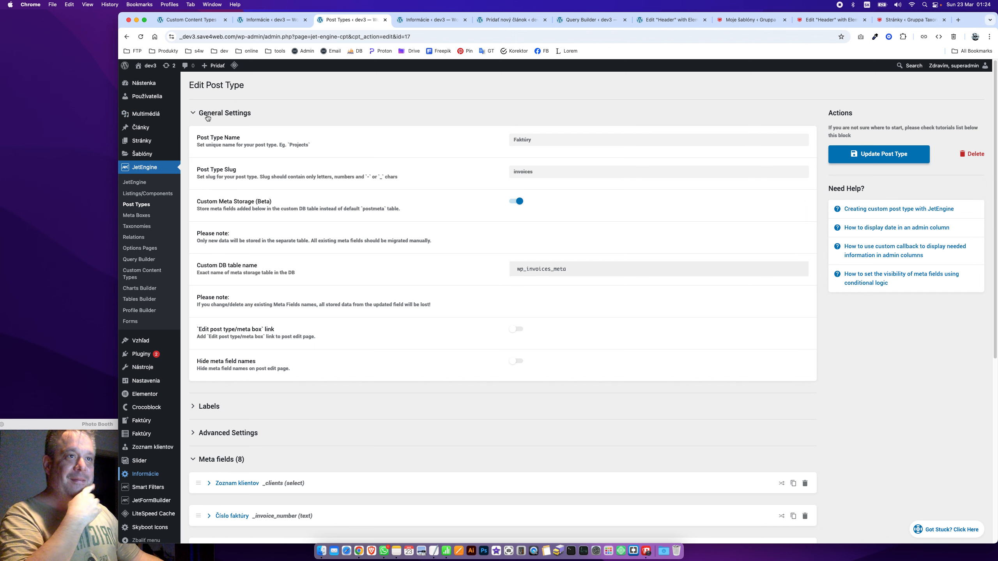
{"action": "left_click", "coordinate": [208, 118]}
{"action": "scroll", "coordinate": [564, 357], "scroll_direction": "down", "scroll_amount": 1}
{"action": "left_click", "coordinate": [887, 130]}
{"action": "scroll", "coordinate": [485, 178], "scroll_direction": "up", "scroll_amount": 1}
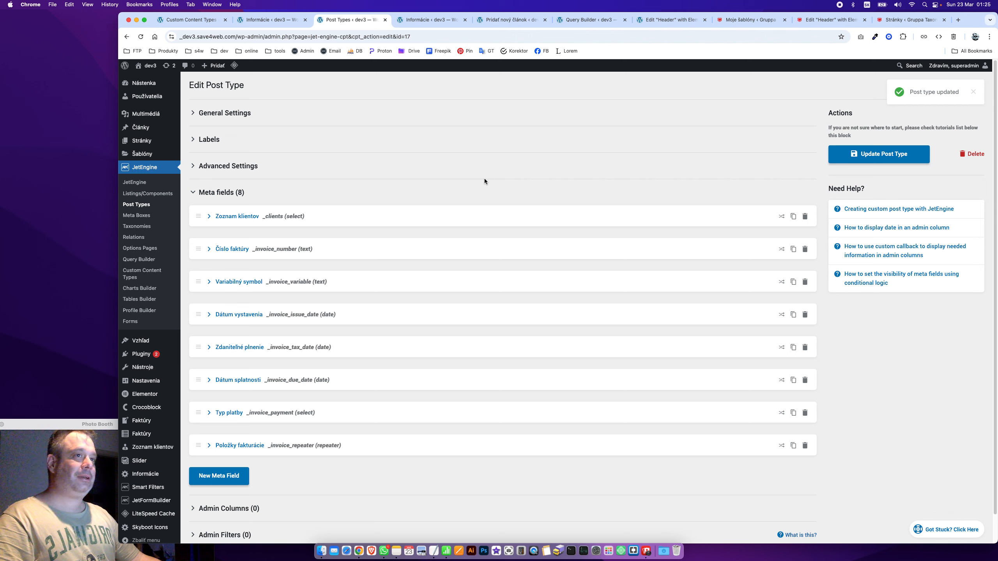
{"action": "left_click", "coordinate": [243, 167]}
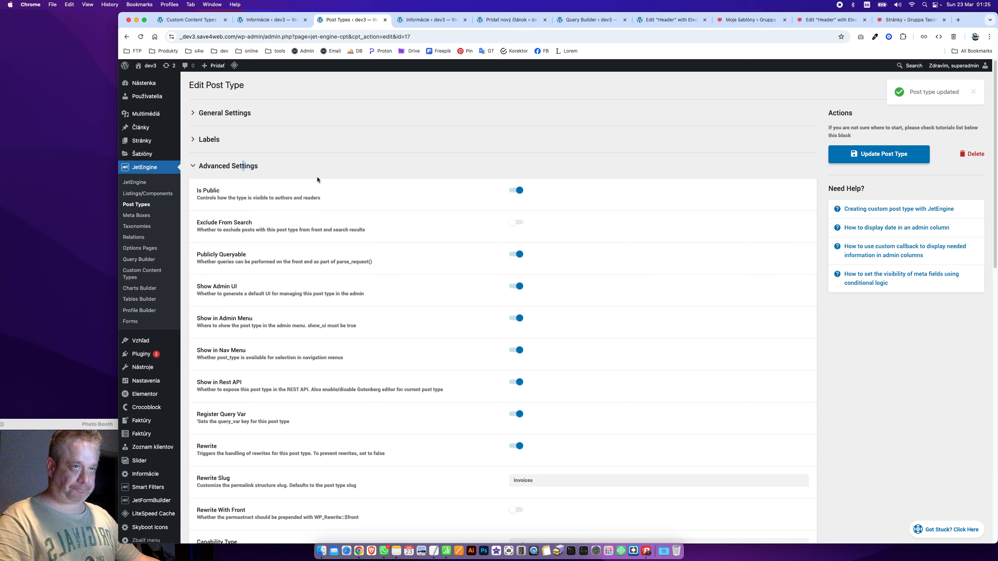
Set the Singular name label to Faktúra and Add New / Add New Item to Pridať faktúru
{"action": "left_click", "coordinate": [241, 140]}
{"action": "left_click", "coordinate": [531, 168]}
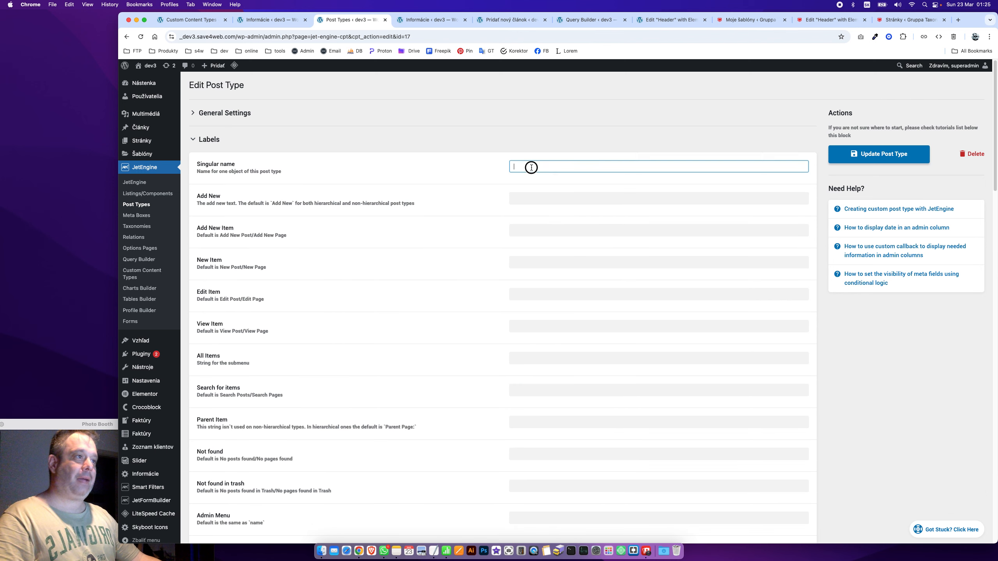
{"action": "type", "text": "Faktúra"}
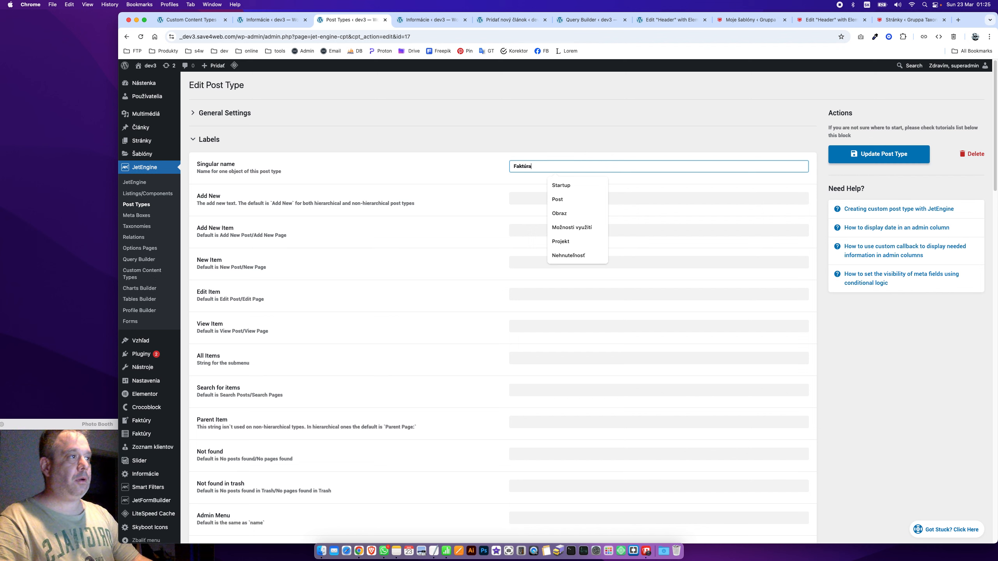
{"action": "key", "text": "Tab"}
{"action": "key", "text": "super+a"}
{"action": "type", "text": "Pridať faktp"}
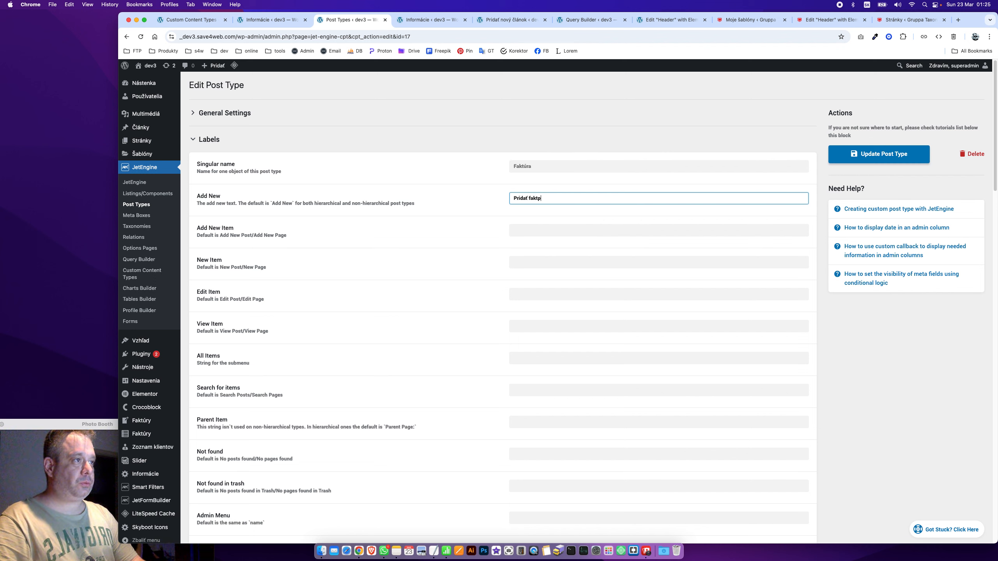
{"action": "key", "text": "BackSpace"}
{"action": "type", "text": "úr"}
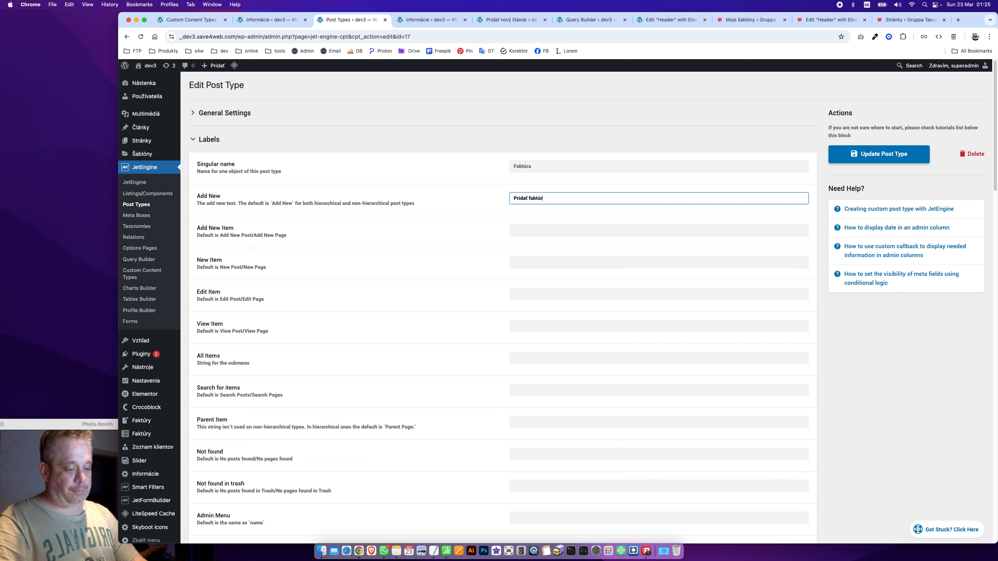
{"action": "type", "text": "u"}
{"action": "key", "text": "super+a"}
{"action": "key", "text": "super+c"}
{"action": "key", "text": "Tab"}
{"action": "key", "text": "super+a"}
{"action": "key", "text": "super+v"}
Set New Item to Nová faktúra and Edit Item to Editovať faktúru, then begin View Item
{"action": "key", "text": "Tab"}
{"action": "key", "text": "super+a"}
{"action": "type", "text": "Nová"}
{"action": "key", "text": "super+v"}
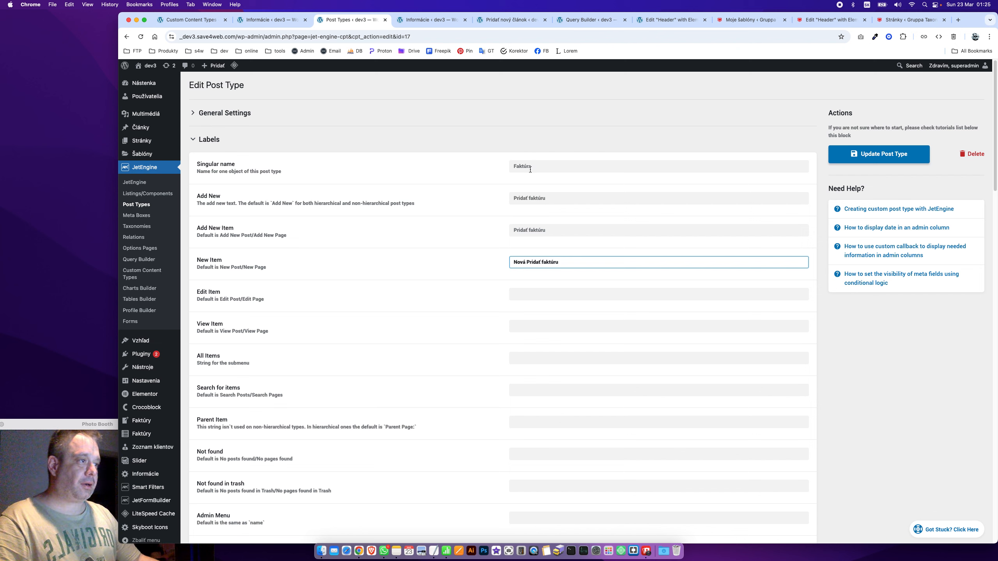
{"action": "double_click", "coordinate": [529, 265]}
{"action": "key", "text": "BackSpace"}
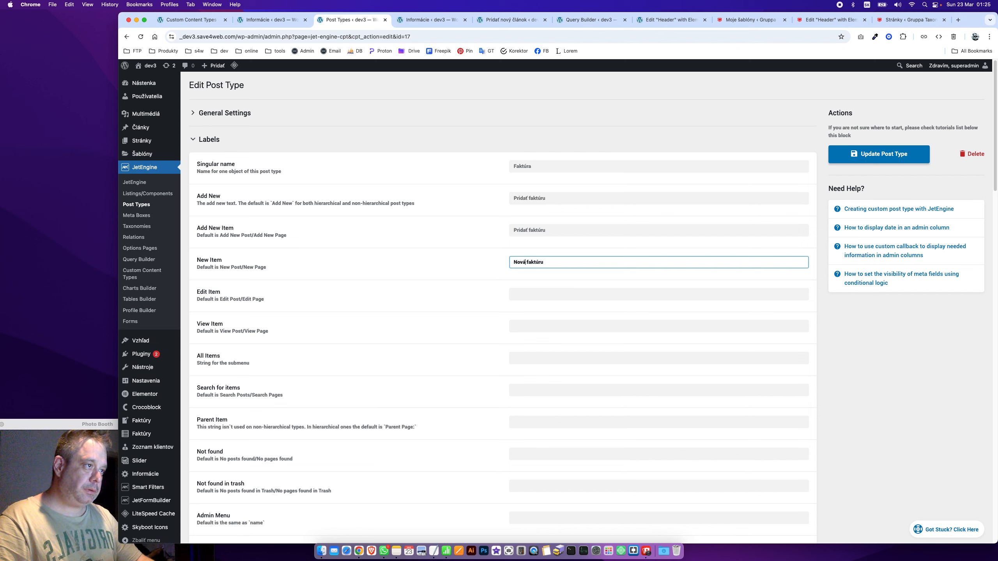
{"action": "key", "text": "Tab"}
{"action": "key", "text": "super+v"}
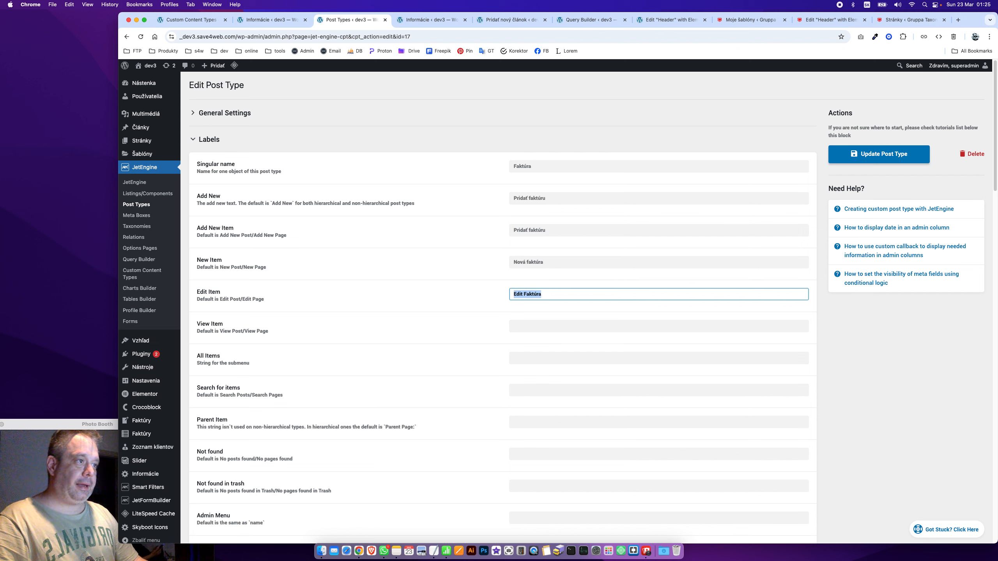
{"action": "double_click", "coordinate": [515, 294]}
{"action": "key", "text": "BackSpace"}
{"action": "type", "text": "Edit"}
{"action": "type", "text": "tova"}
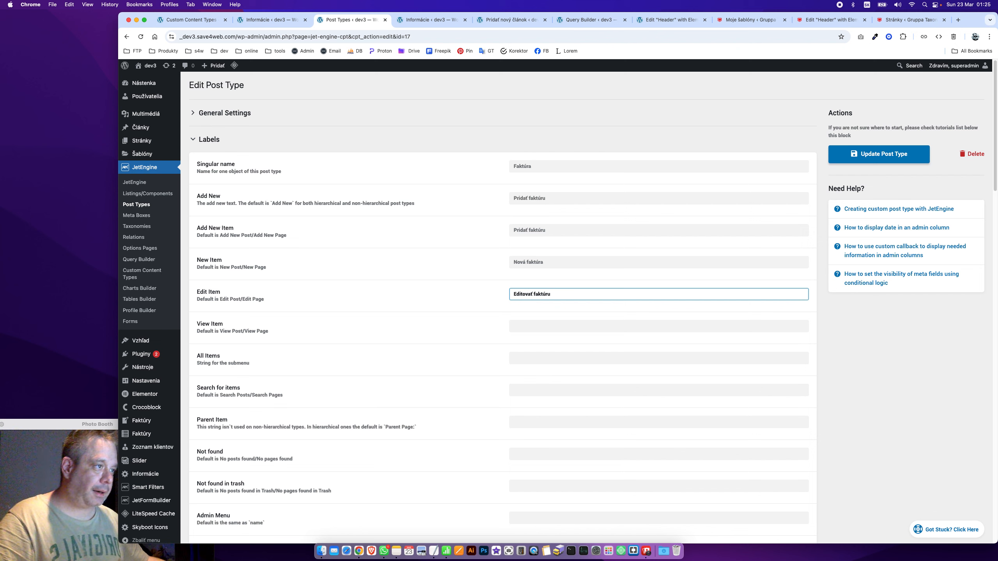
{"action": "left_click", "coordinate": [562, 326]}
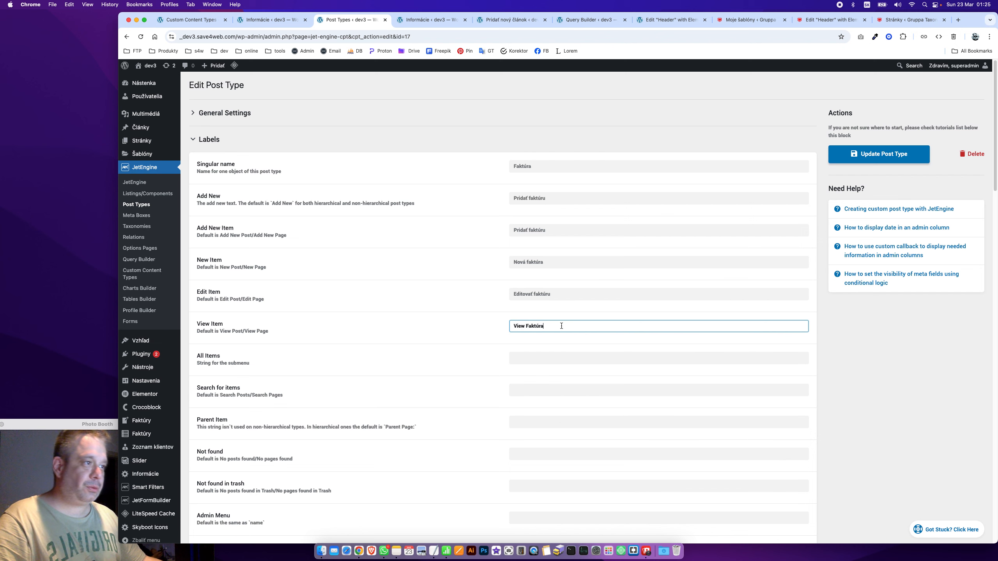
{"action": "triple_click", "coordinate": [561, 326]}
{"action": "type", "text": "Zbraziť"}
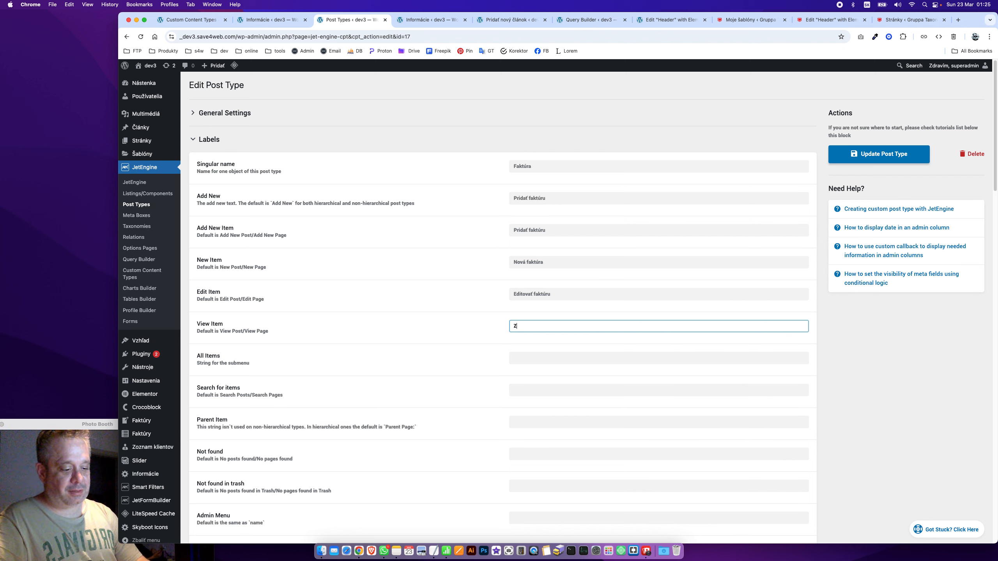
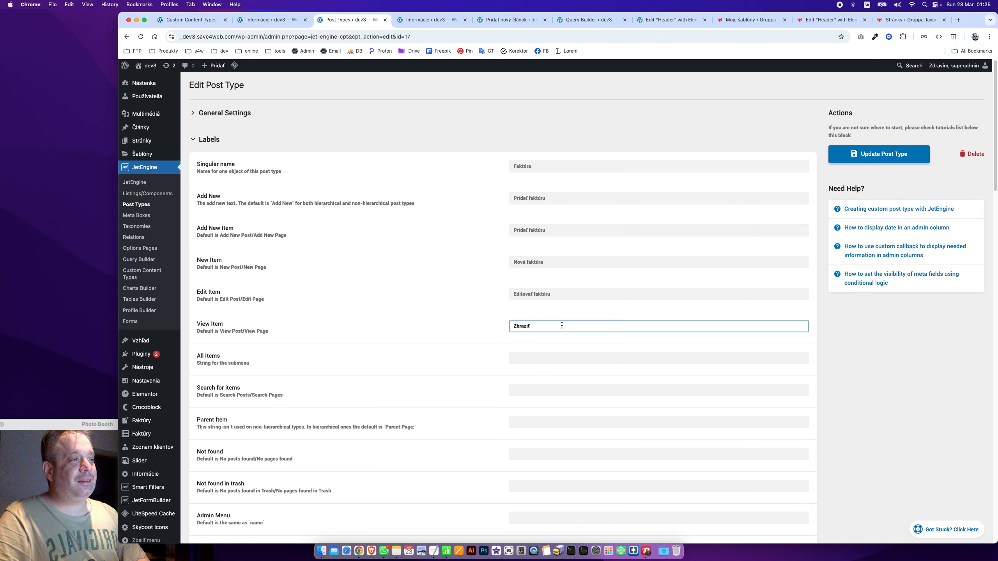
Complete the View Item label and change All Items to 'Všetky'
{"action": "type", "text": "fakt"}
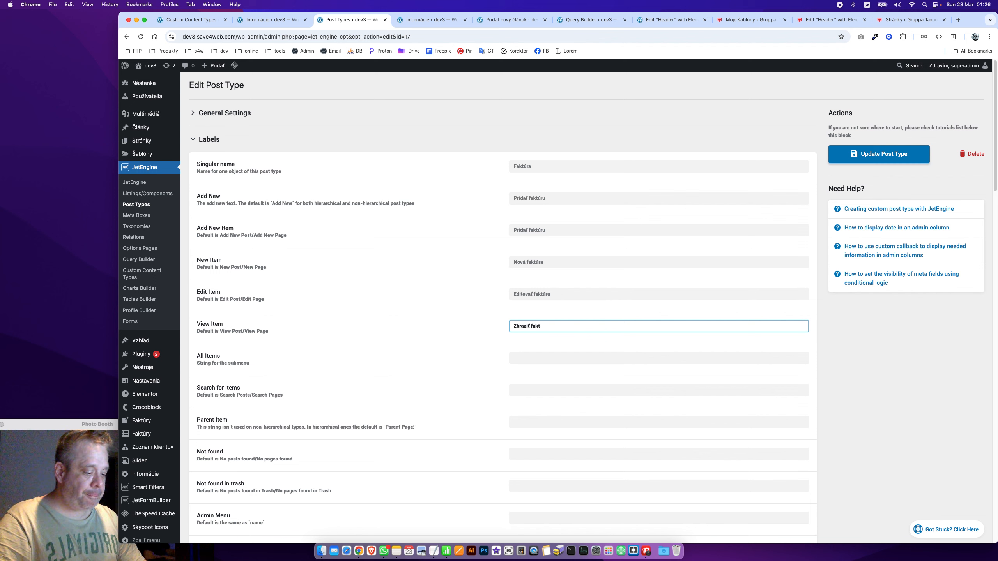
{"action": "type", "text": "pru"}
{"action": "key", "text": "super+a"}
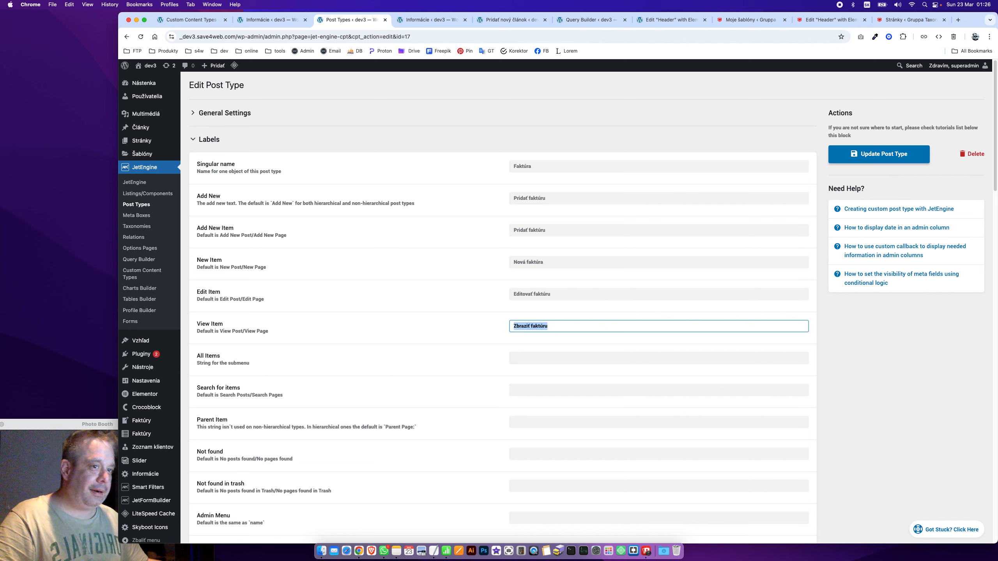
{"action": "key", "text": "Tab"}
{"action": "type", "text": "All Faktúry"}
{"action": "key", "text": "super+a"}
{"action": "type", "text": "Všetky"}
Change Search for items to 'Hľadať' and update the post type
{"action": "key", "text": "Tab"}
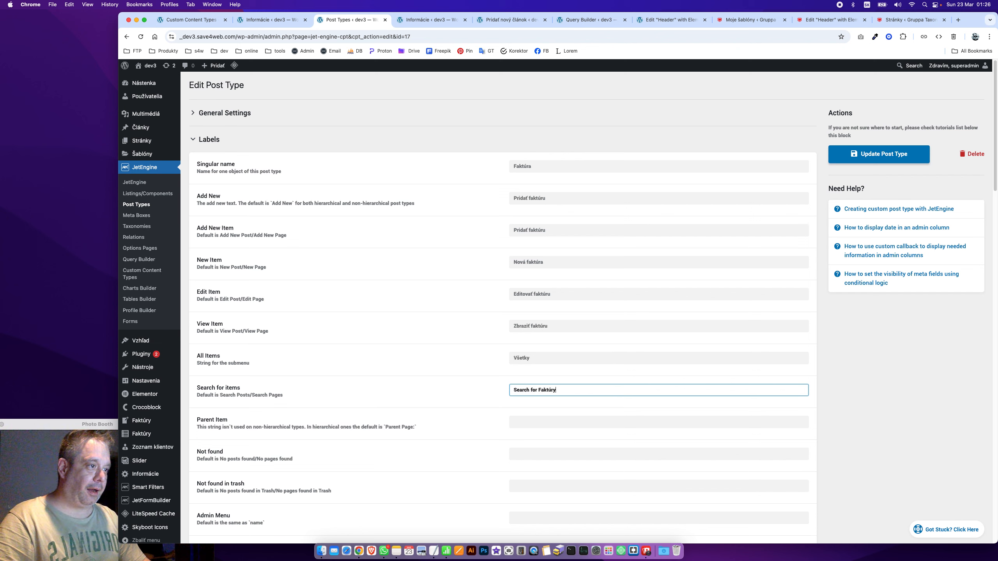
{"action": "key", "text": "super+a"}
{"action": "type", "text": "Hľada"}
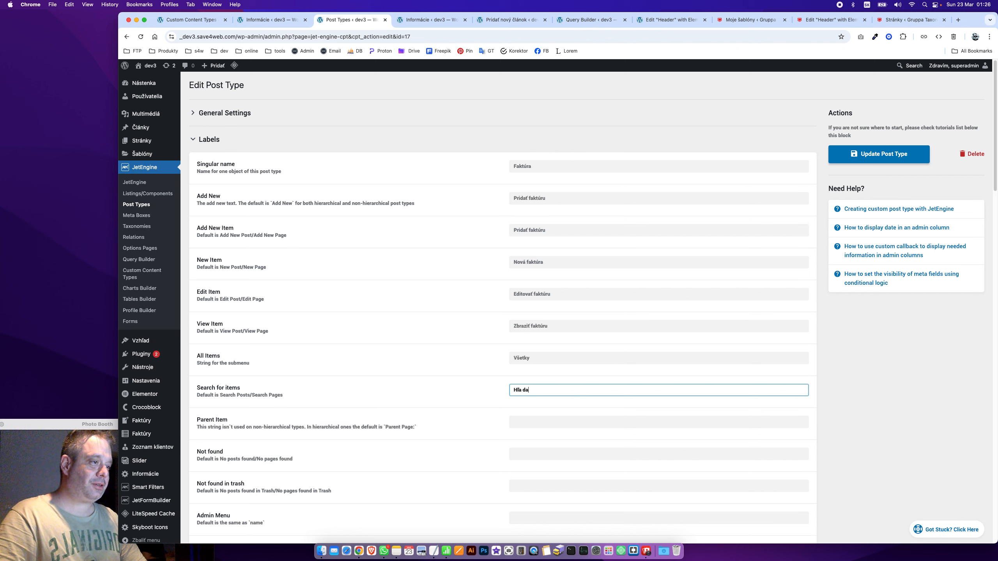
{"action": "type", "text": "dať"}
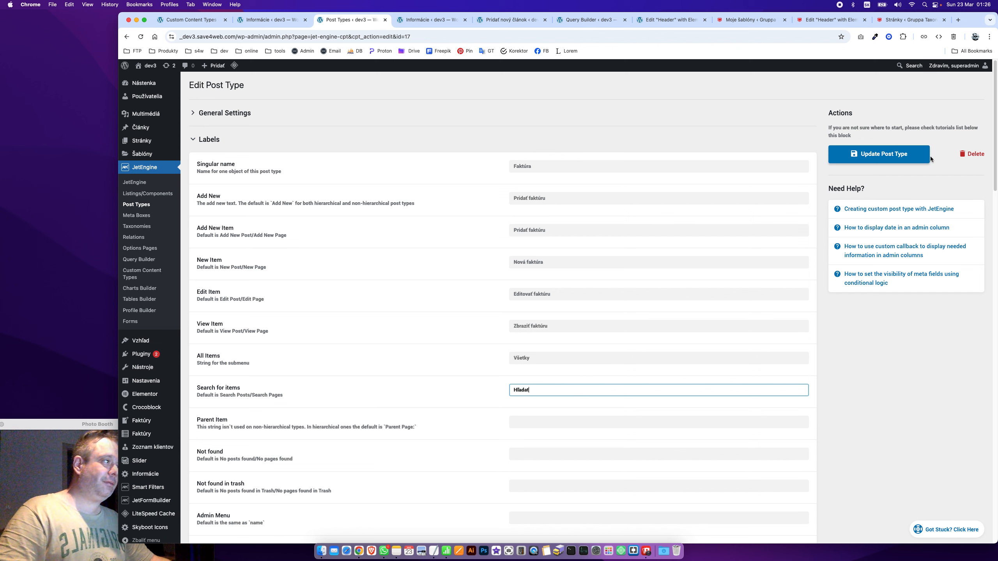
{"action": "left_click", "coordinate": [892, 155]}
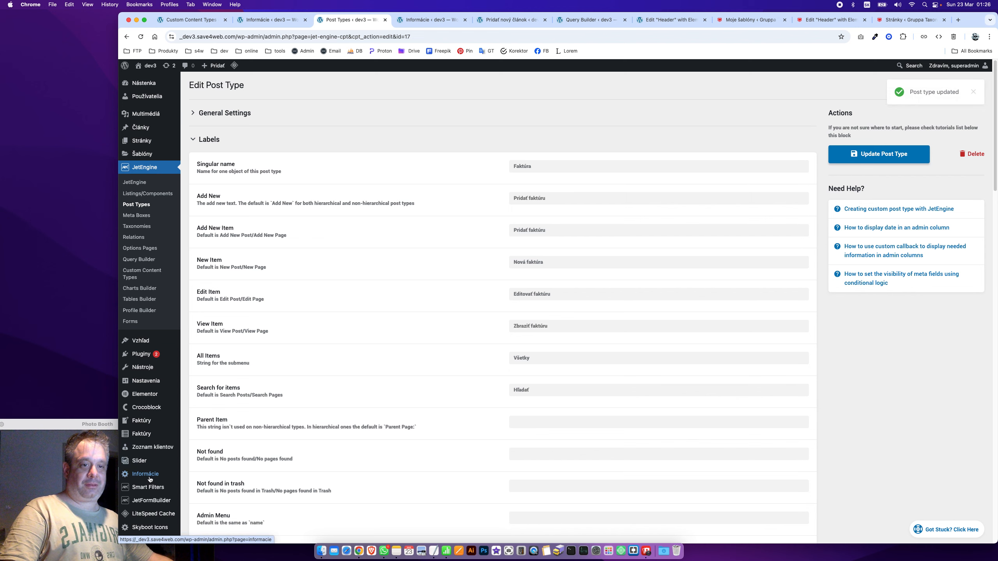
Confirm the post type was updated, then go to Nastavenia > Menu Editor Pro
{"action": "scroll", "coordinate": [153, 455], "scroll_direction": "down", "scroll_amount": 10}
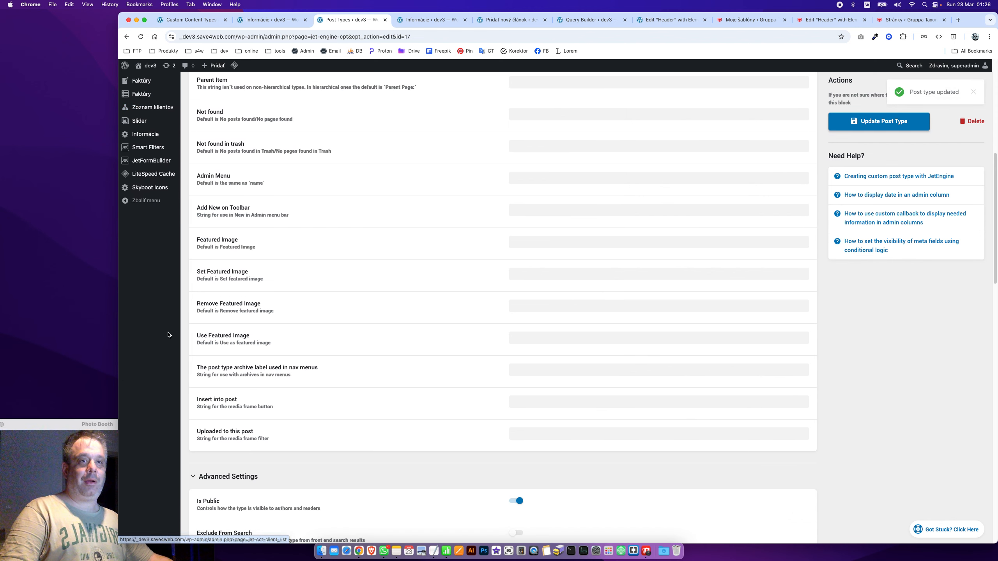
{"action": "scroll", "coordinate": [149, 285], "scroll_direction": "up", "scroll_amount": 5}
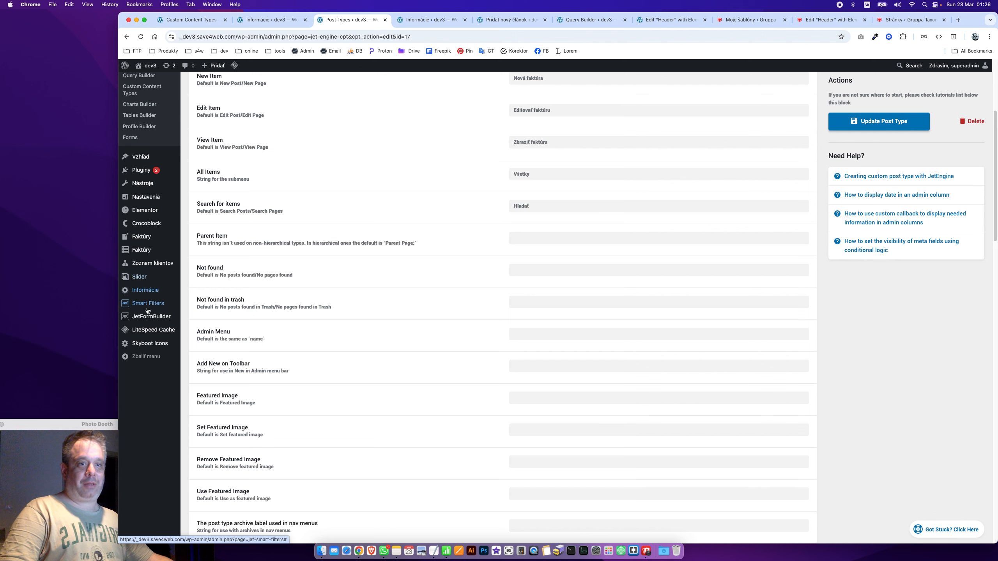
{"action": "mouse_move", "coordinate": [150, 207]}
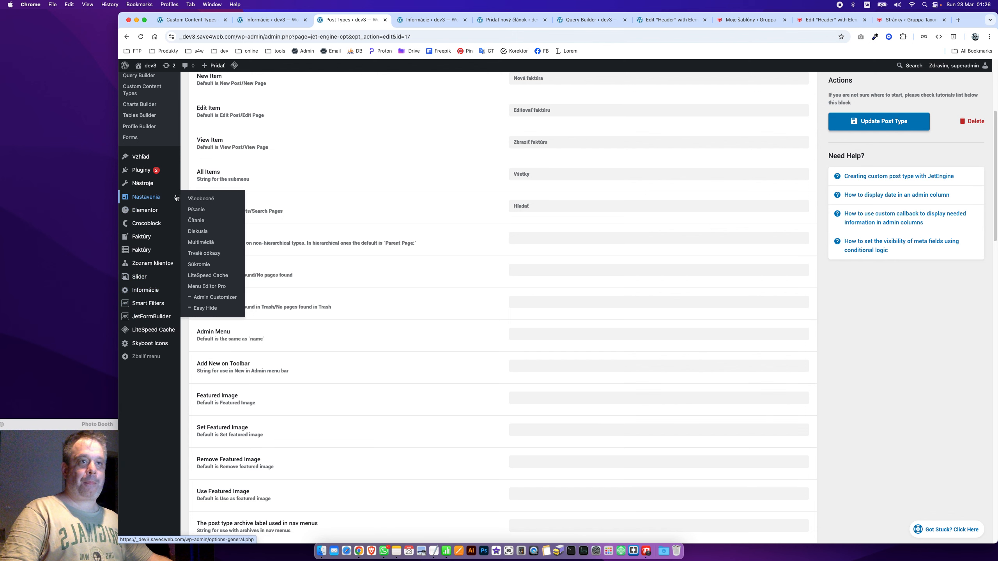
{"action": "left_click", "coordinate": [221, 290]}
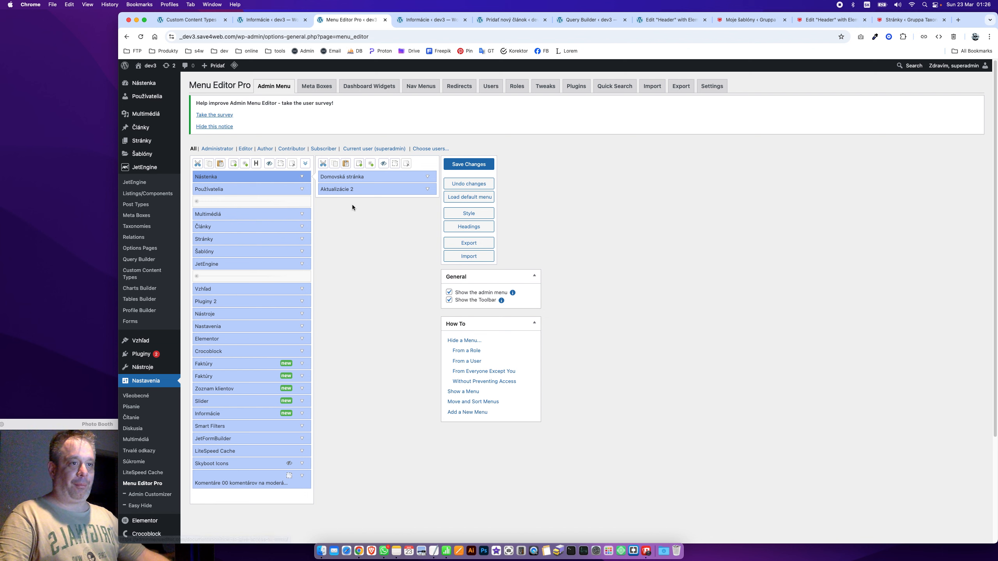
Move the duplicate Faktúry menu entry to the bottom and hide it
{"action": "left_click", "coordinate": [217, 365]}
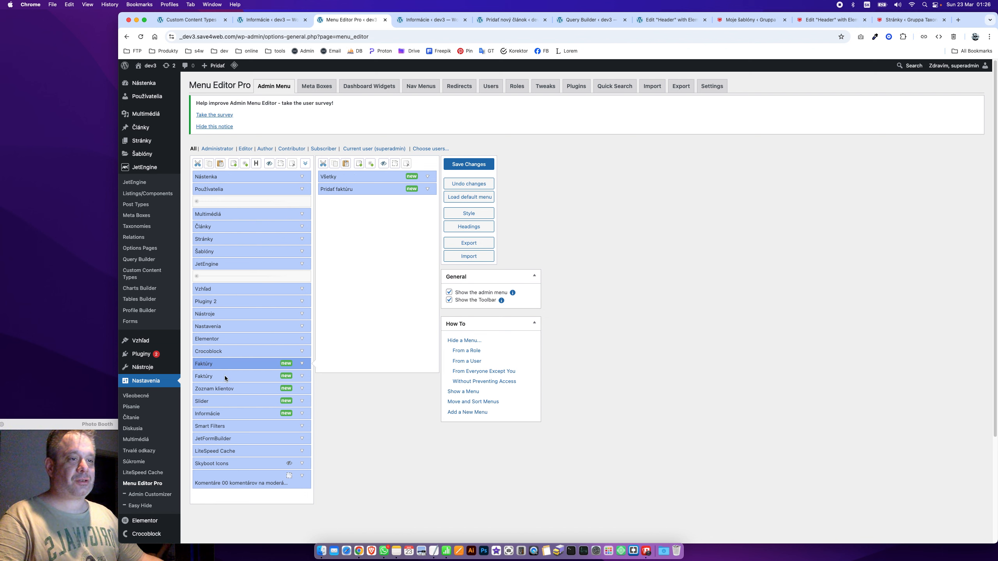
{"action": "left_click_drag", "start_coordinate": [225, 376], "coordinate": [253, 451]}
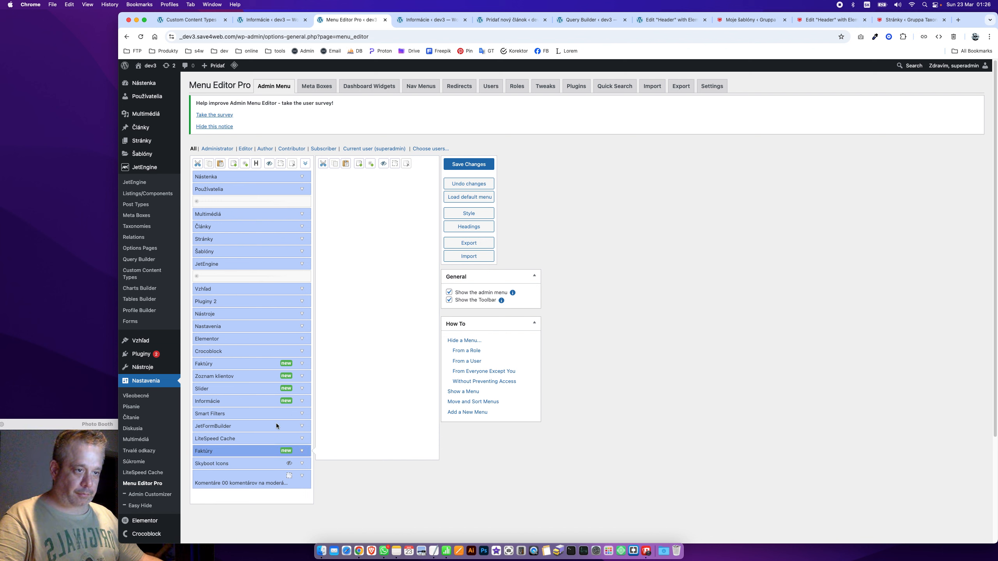
{"action": "left_click", "coordinate": [280, 163]}
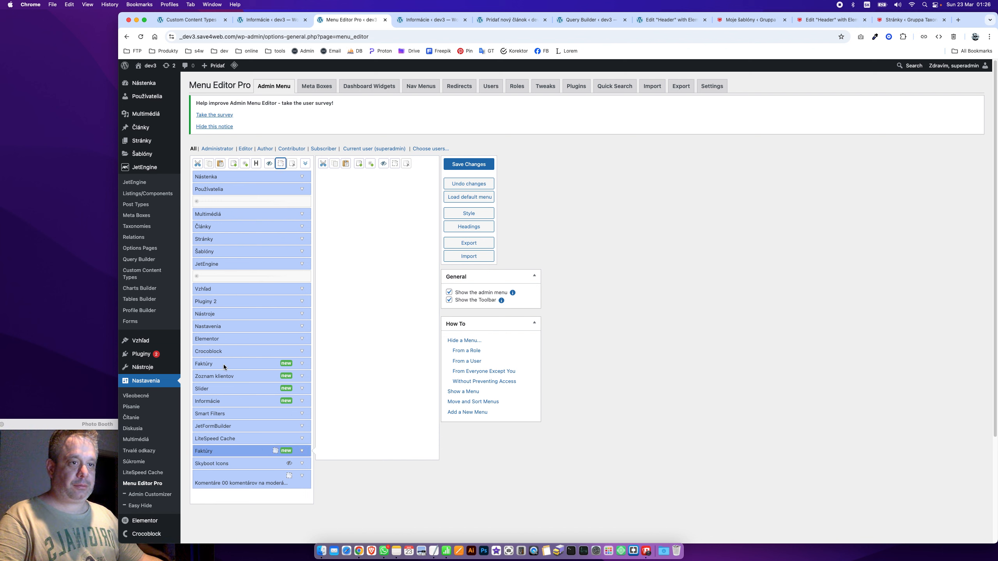
Reorder the menu: Informácie after Nástenka, Faktúry and Zoznam klientov up top, Slider after Multimédiá; save
{"action": "left_click_drag", "start_coordinate": [230, 363], "coordinate": [229, 198]}
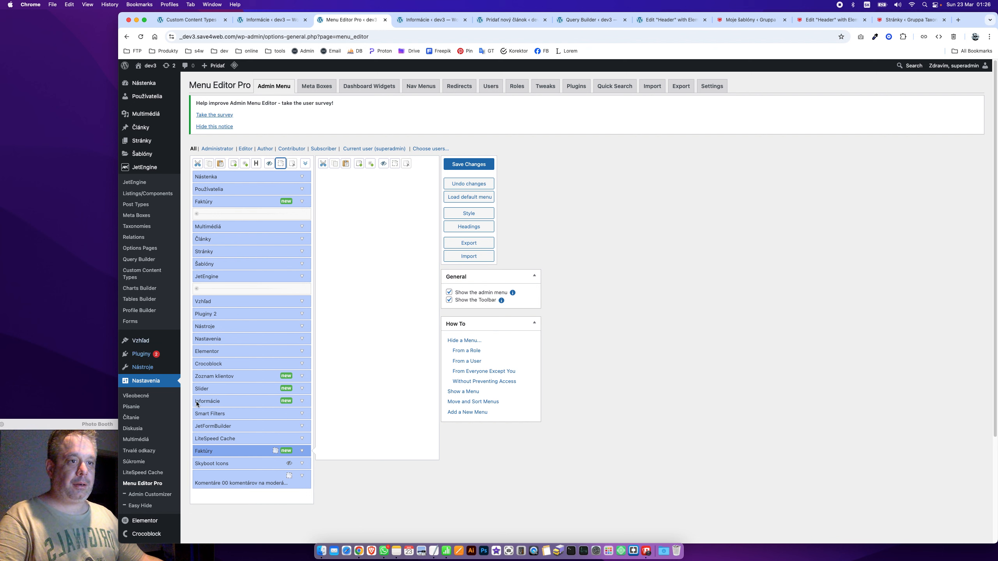
{"action": "left_click_drag", "start_coordinate": [232, 376], "coordinate": [236, 198]}
{"action": "left_click_drag", "start_coordinate": [227, 387], "coordinate": [225, 250]}
{"action": "left_click_drag", "start_coordinate": [221, 395], "coordinate": [225, 189]}
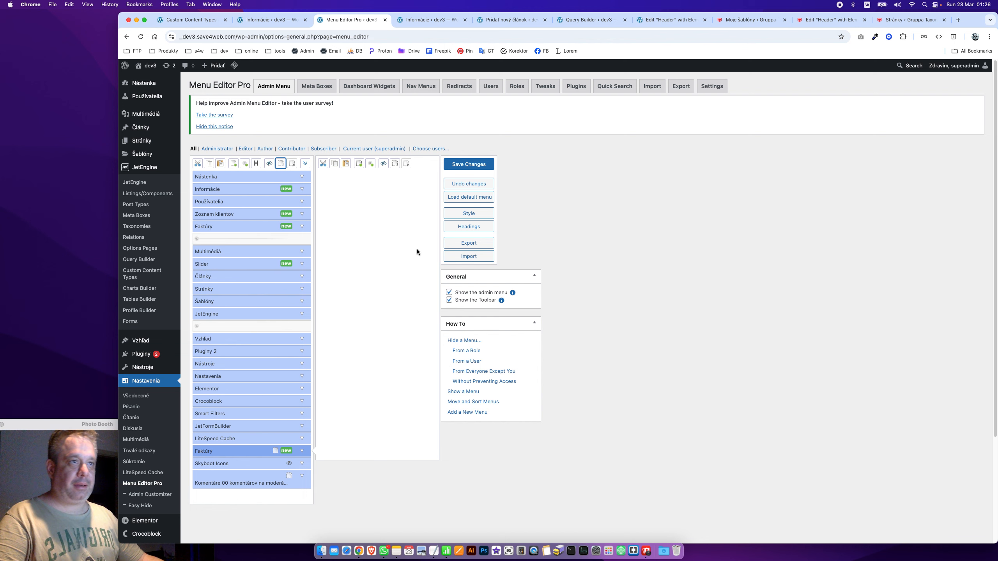
{"action": "left_click", "coordinate": [468, 164]}
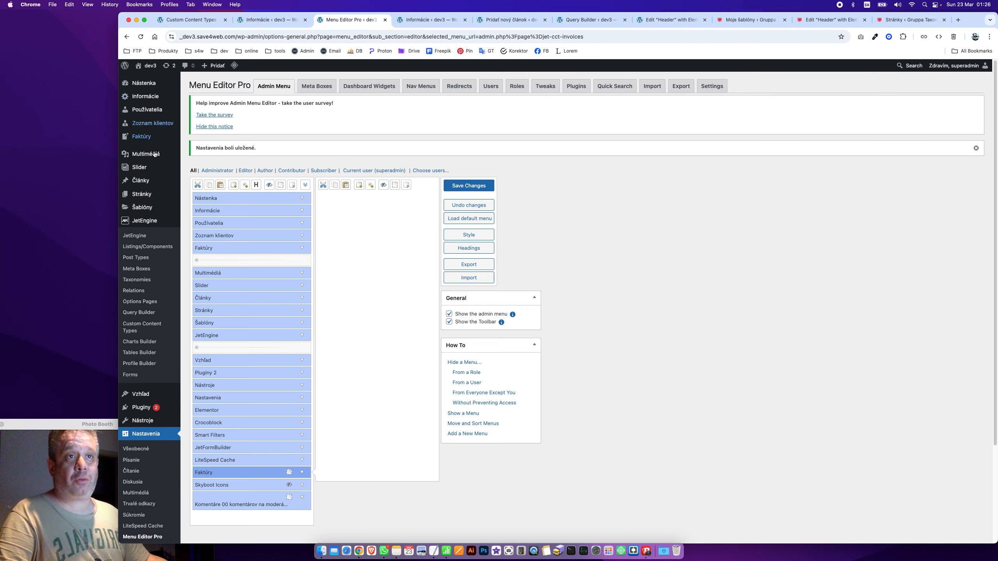
Review the Pridať faktúru screen's Settings fields, then return to the empty Všetky invoice list
{"action": "left_click", "coordinate": [153, 136]}
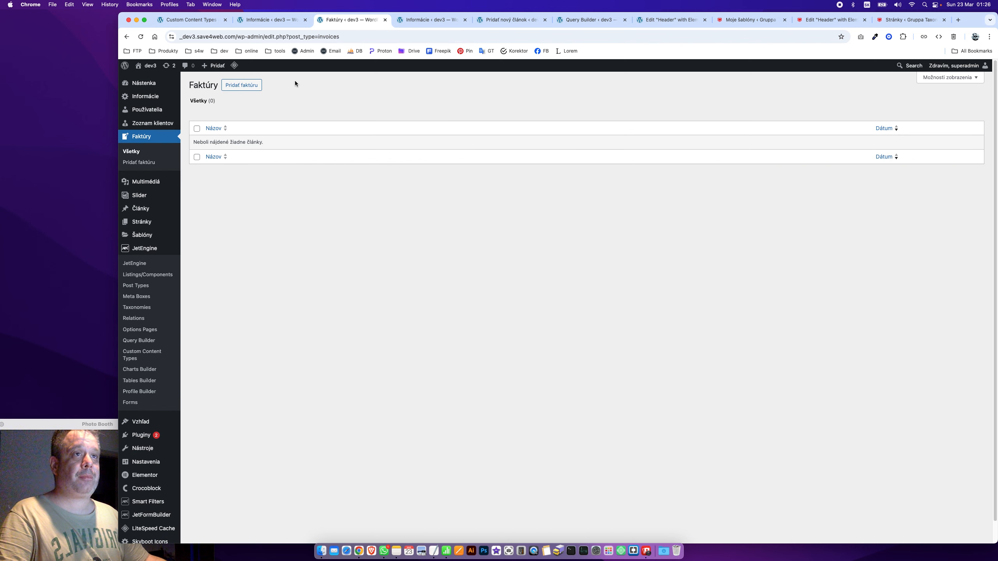
{"action": "left_click", "coordinate": [248, 83]}
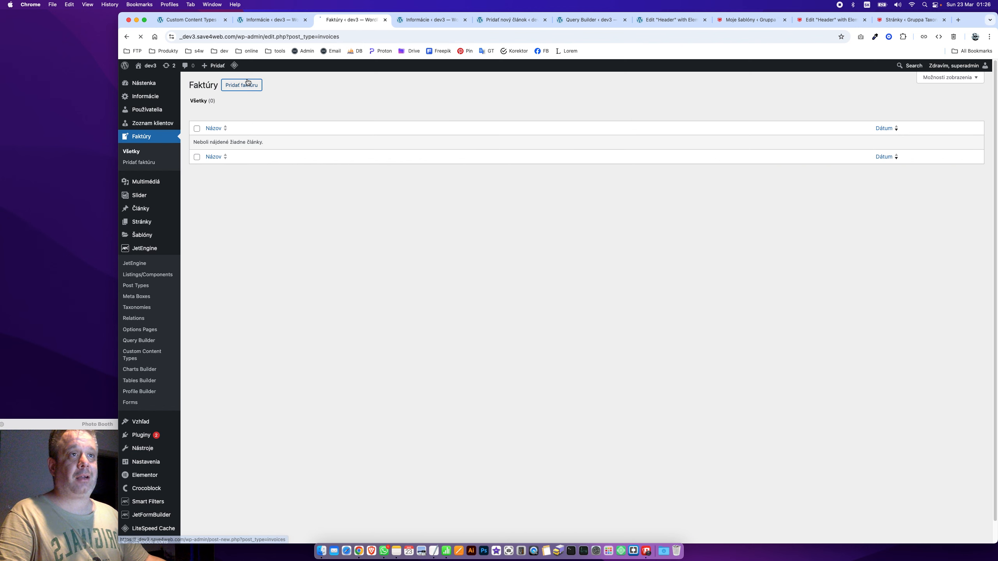
{"action": "scroll", "coordinate": [311, 200], "scroll_direction": "down", "scroll_amount": 1}
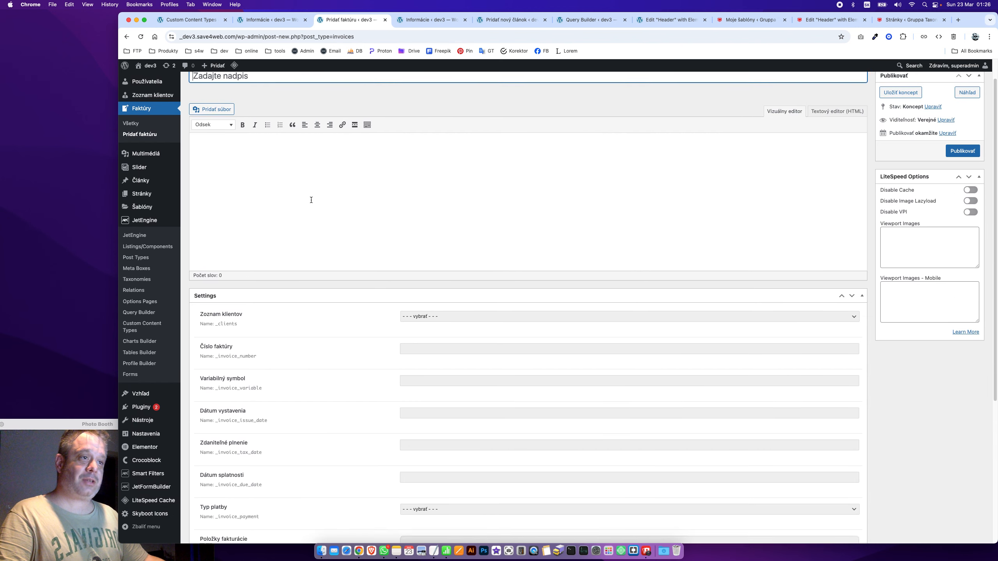
{"action": "scroll", "coordinate": [311, 200], "scroll_direction": "down", "scroll_amount": 2}
{"action": "scroll", "coordinate": [198, 205], "scroll_direction": "up", "scroll_amount": 3}
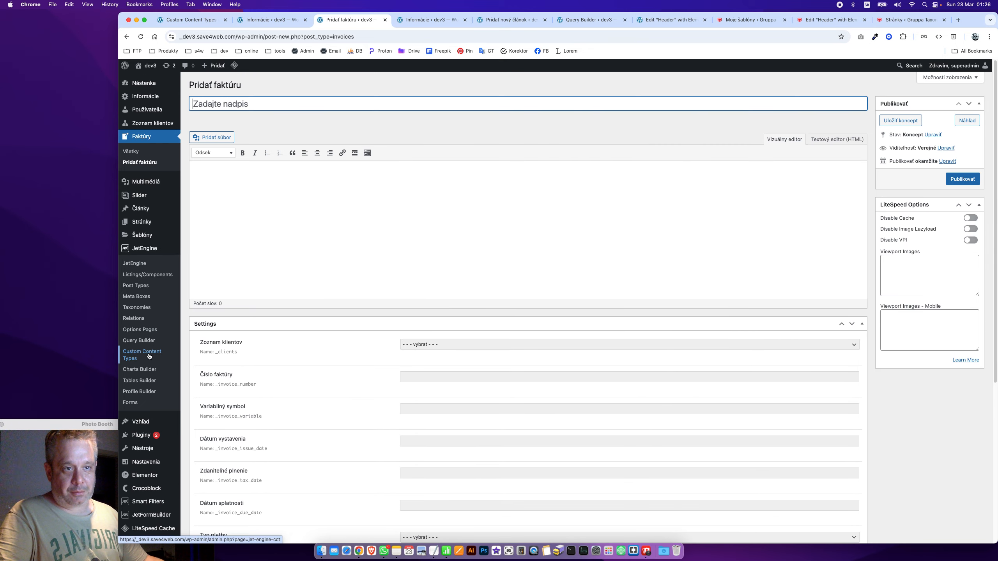
{"action": "scroll", "coordinate": [327, 391], "scroll_direction": "down", "scroll_amount": 1}
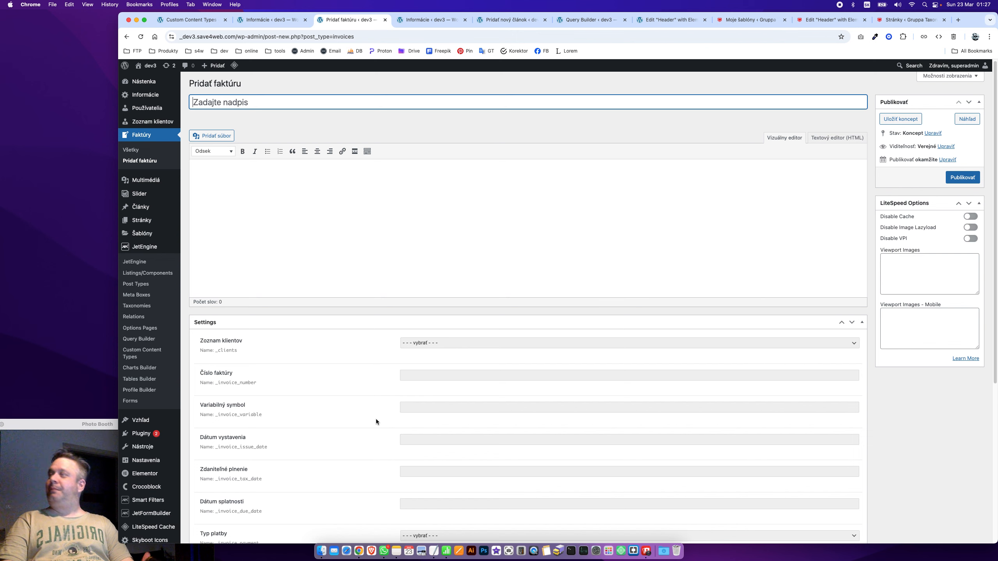
{"action": "left_click", "coordinate": [131, 149]}
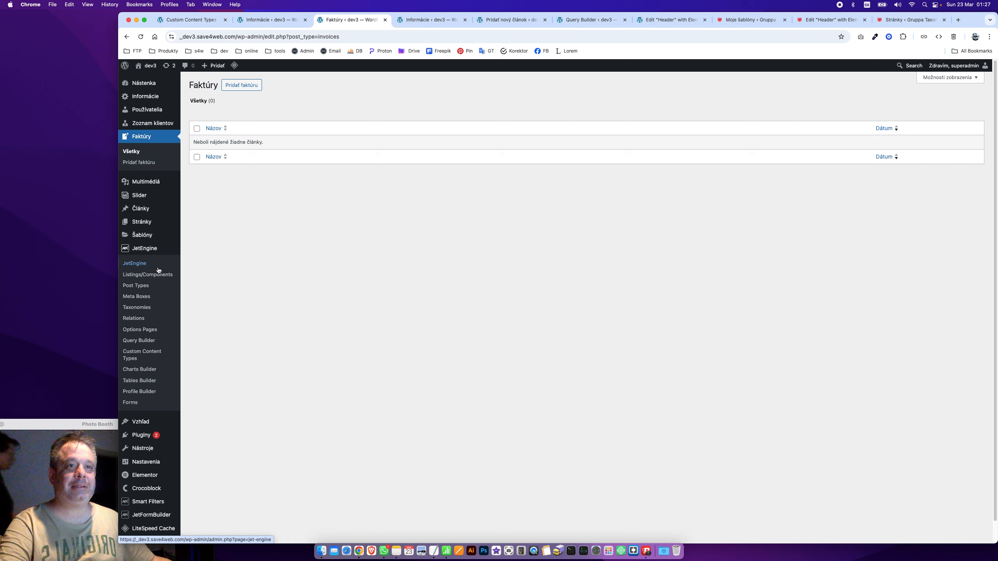
Go to JetEngine > Post Types to list the Faktúry (invoices) post type
{"action": "left_click", "coordinate": [158, 274]}
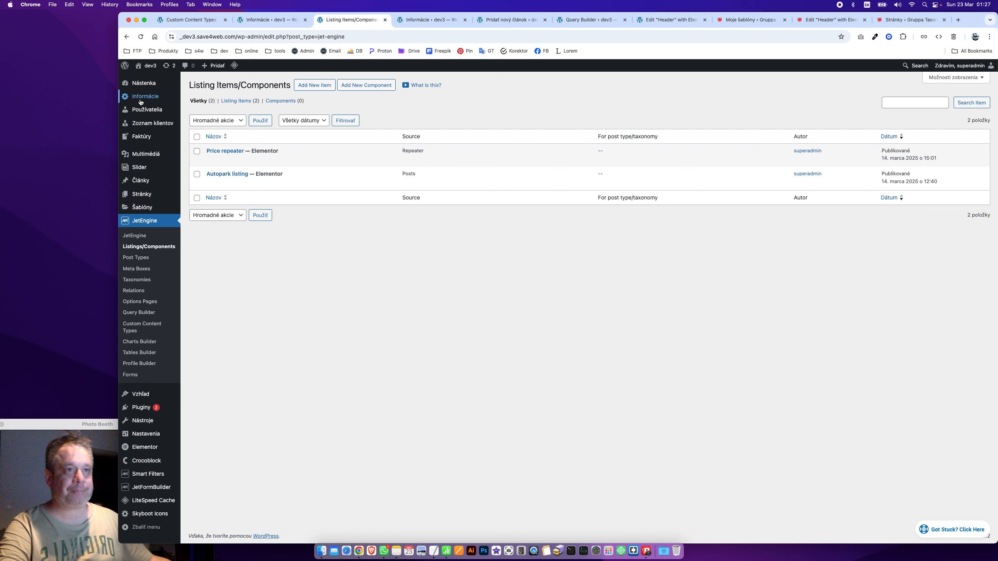
{"action": "mouse_move", "coordinate": [318, 185]}
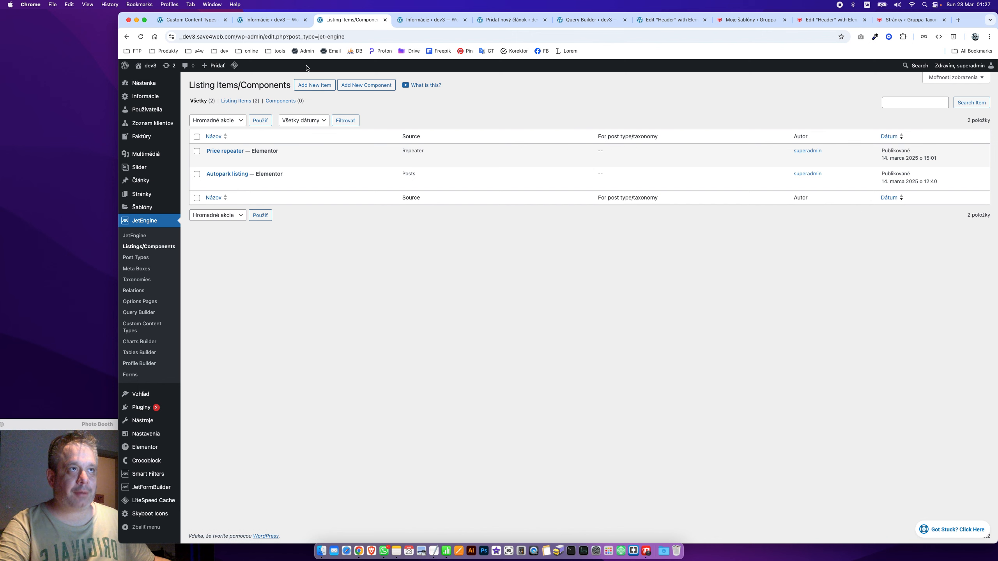
{"action": "left_click", "coordinate": [159, 258]}
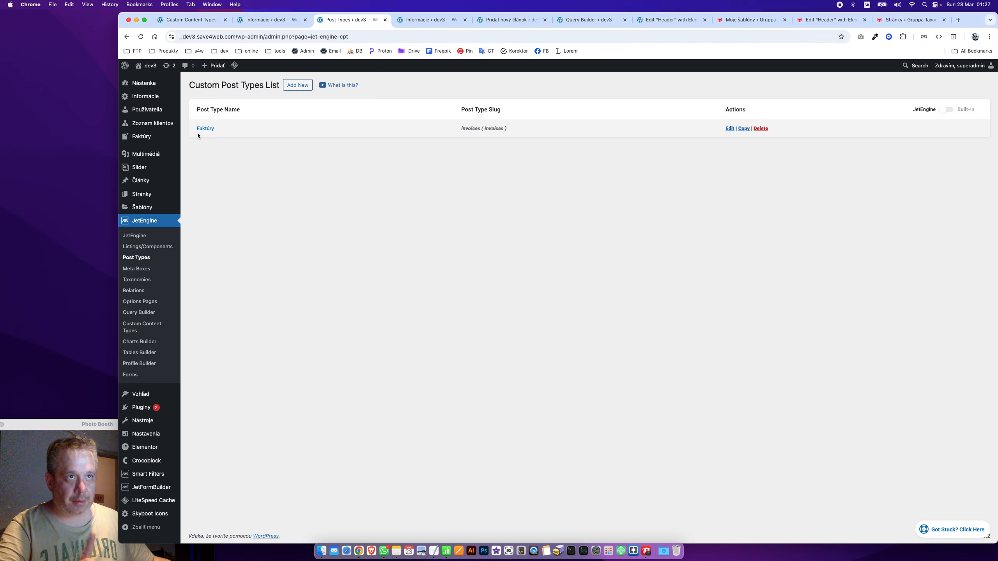
Edit the Faktúry post type and expand its Advanced Settings
{"action": "left_click", "coordinate": [200, 130]}
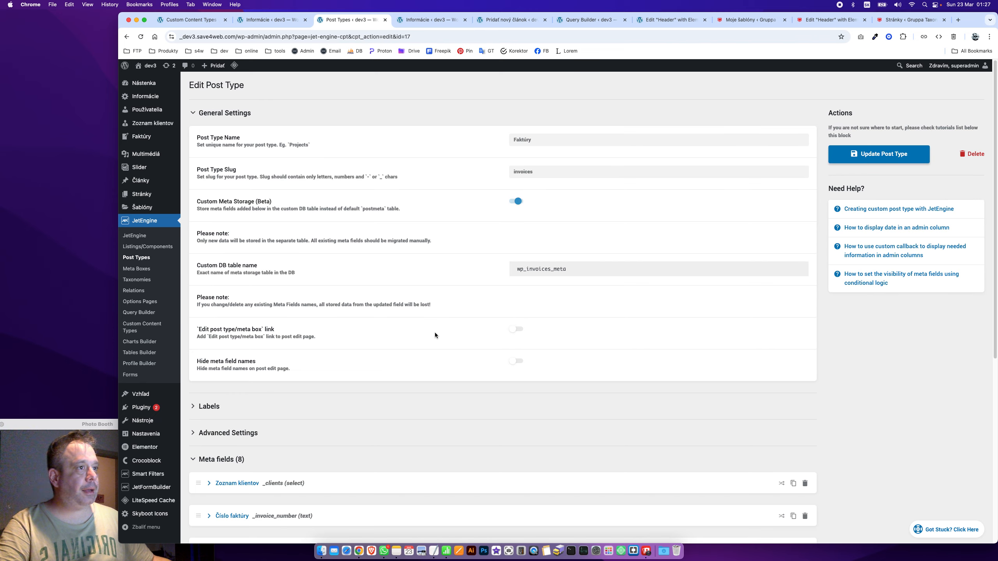
{"action": "scroll", "coordinate": [375, 411], "scroll_direction": "down", "scroll_amount": 8}
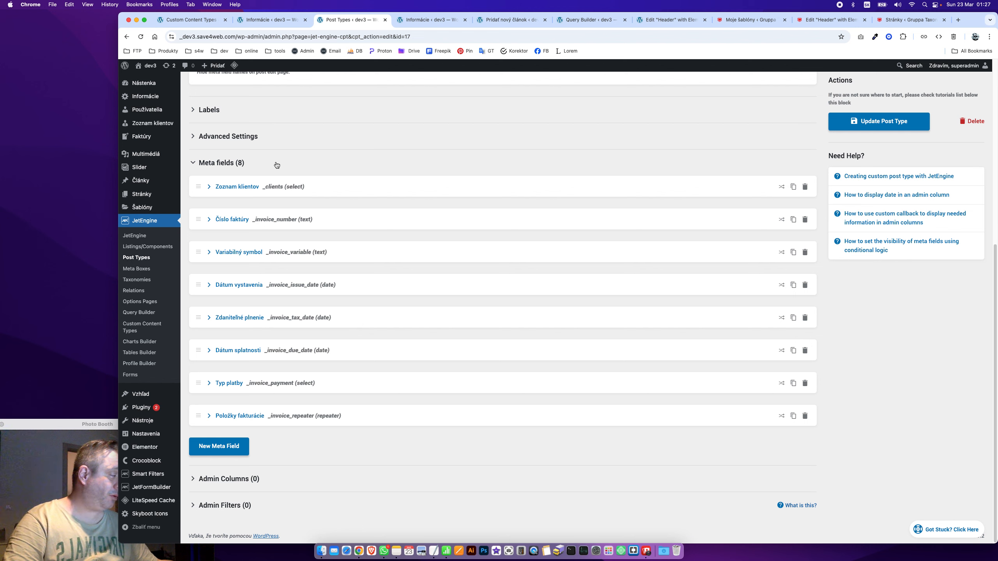
{"action": "scroll", "coordinate": [765, 382], "scroll_direction": "up", "scroll_amount": 8}
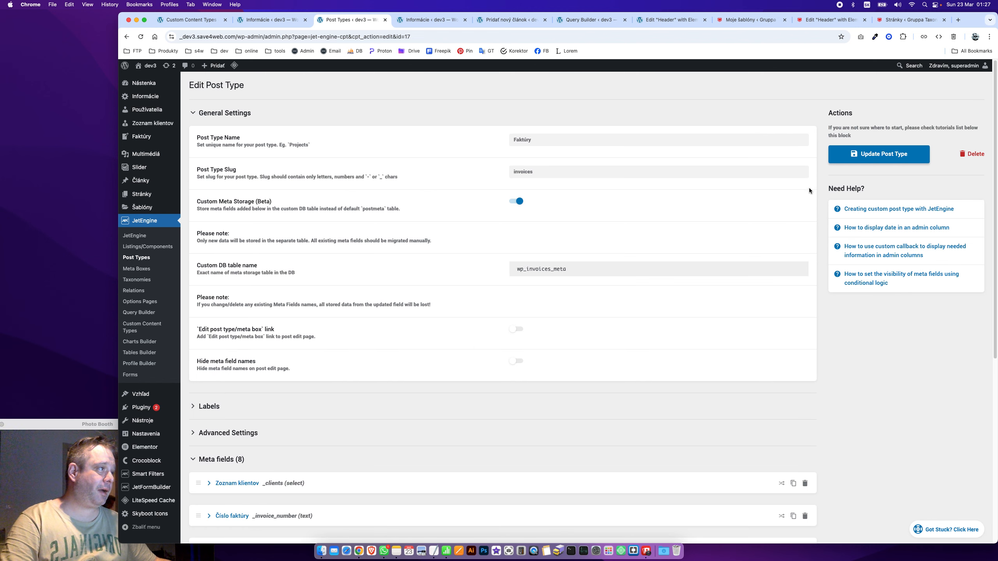
{"action": "scroll", "coordinate": [633, 424], "scroll_direction": "down", "scroll_amount": 1}
{"action": "scroll", "coordinate": [633, 424], "scroll_direction": "down", "scroll_amount": 6}
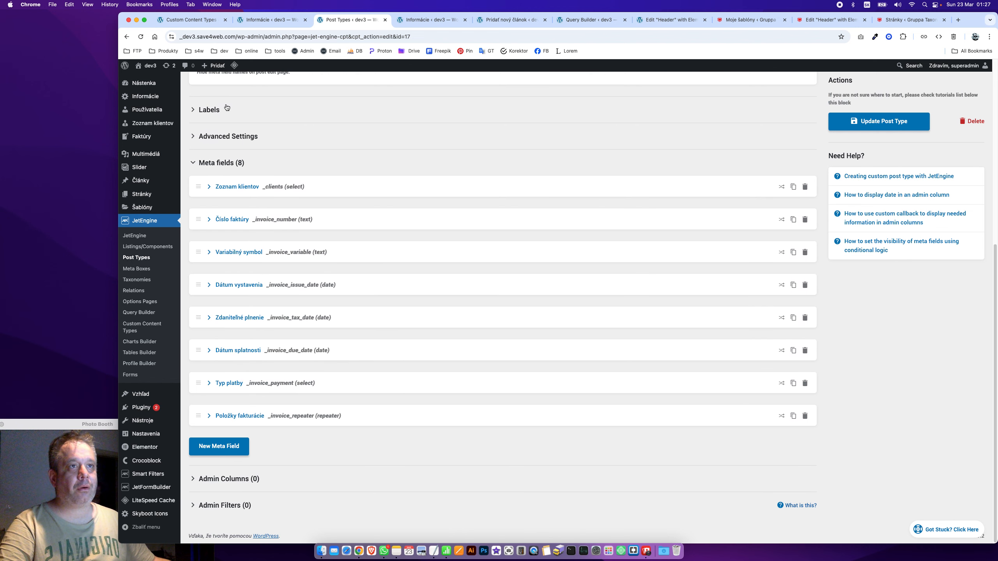
{"action": "left_click", "coordinate": [224, 109]}
{"action": "left_click", "coordinate": [252, 113]}
{"action": "left_click", "coordinate": [243, 134]}
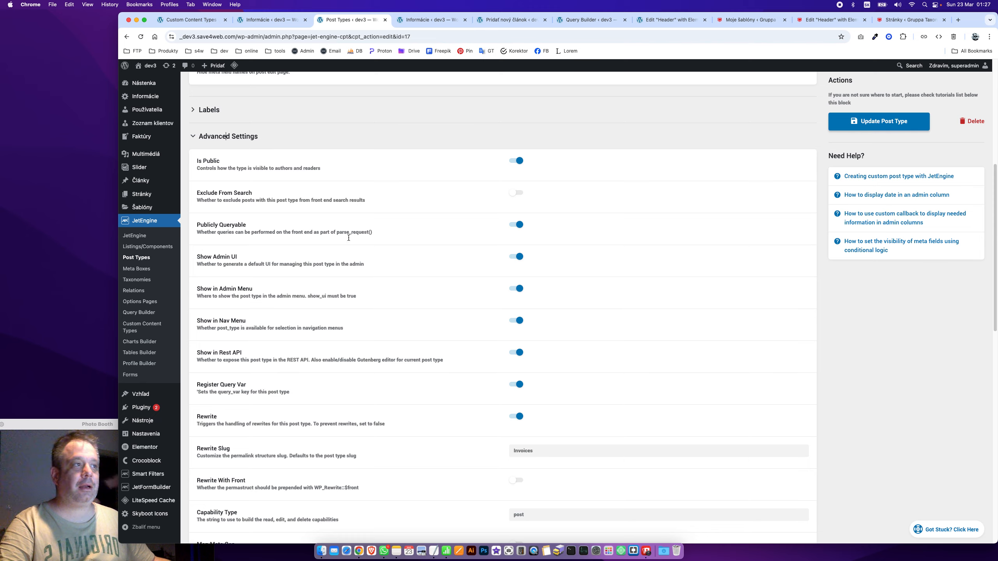
{"action": "scroll", "coordinate": [462, 340], "scroll_direction": "down", "scroll_amount": 5}
{"action": "scroll", "coordinate": [461, 342], "scroll_direction": "down", "scroll_amount": 1}
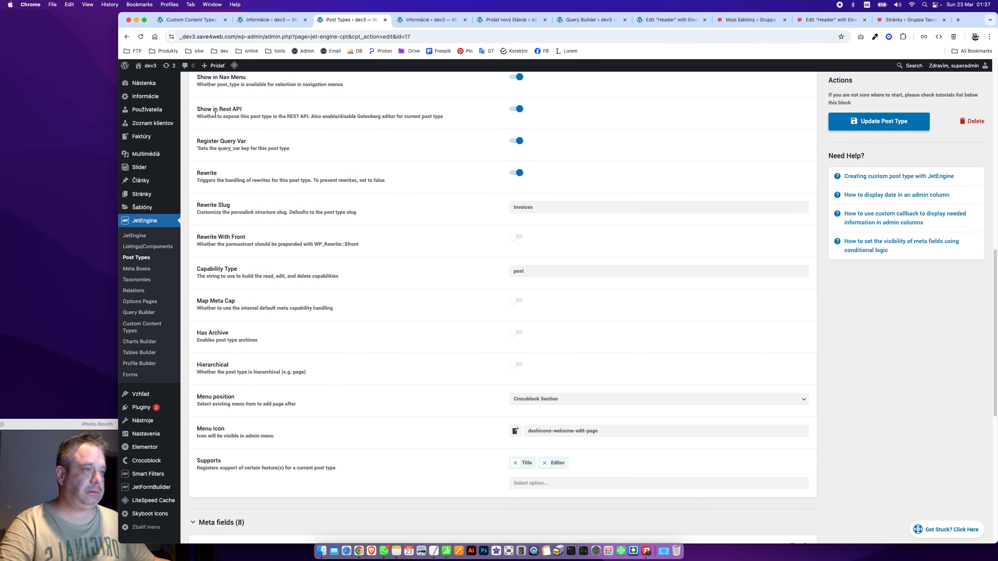
{"action": "scroll", "coordinate": [432, 283], "scroll_direction": "down", "scroll_amount": 6}
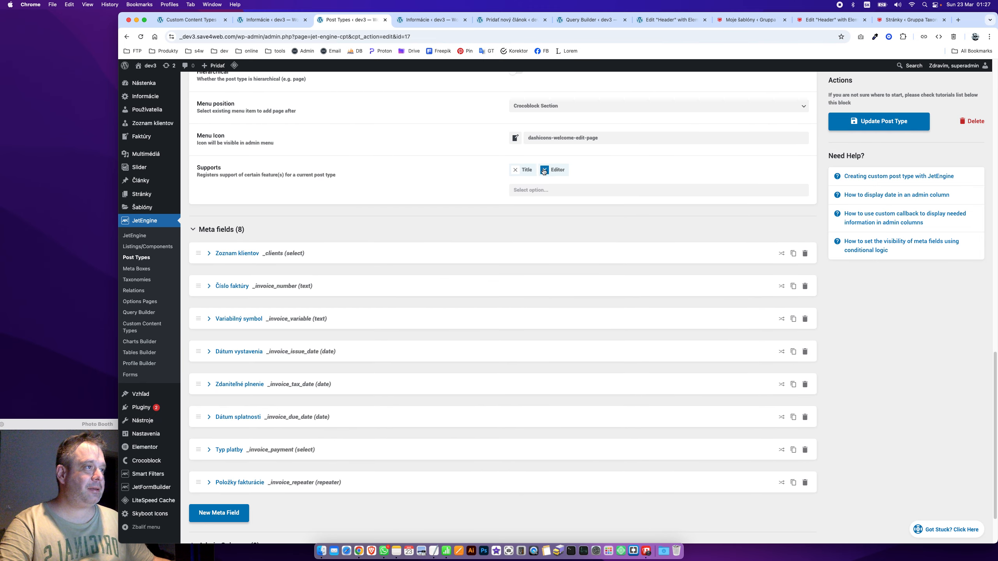
In Supports, replace Editor with Author and Thumbnail (Featured Image), then save and reload
{"action": "left_click", "coordinate": [550, 192]}
{"action": "left_click", "coordinate": [590, 252]}
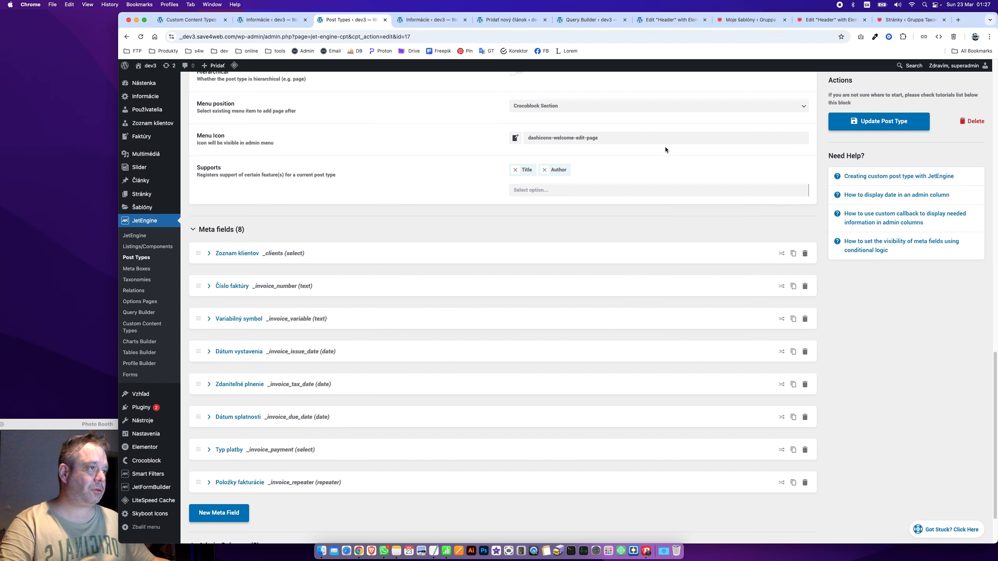
{"action": "left_click", "coordinate": [587, 190]}
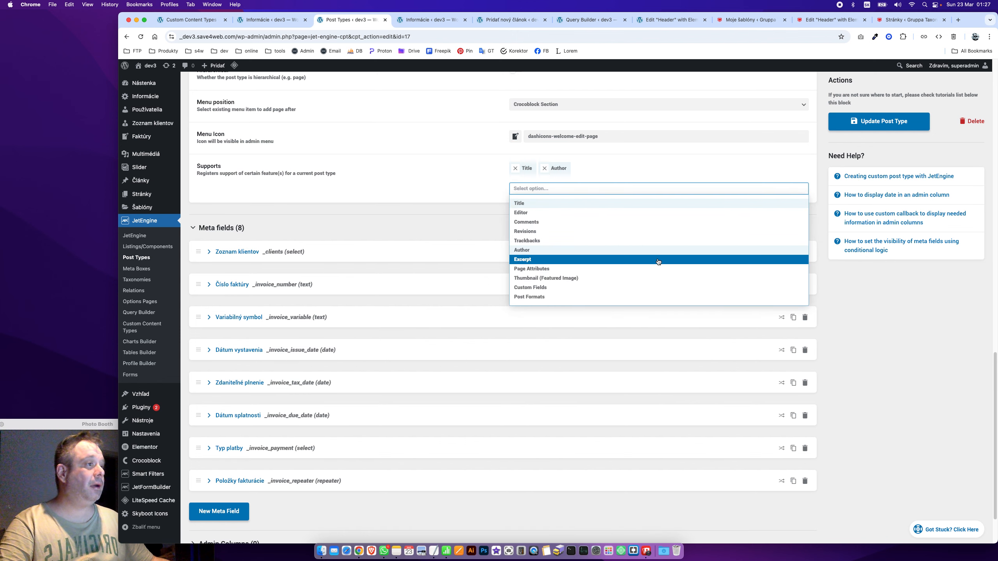
{"action": "left_click", "coordinate": [567, 279]}
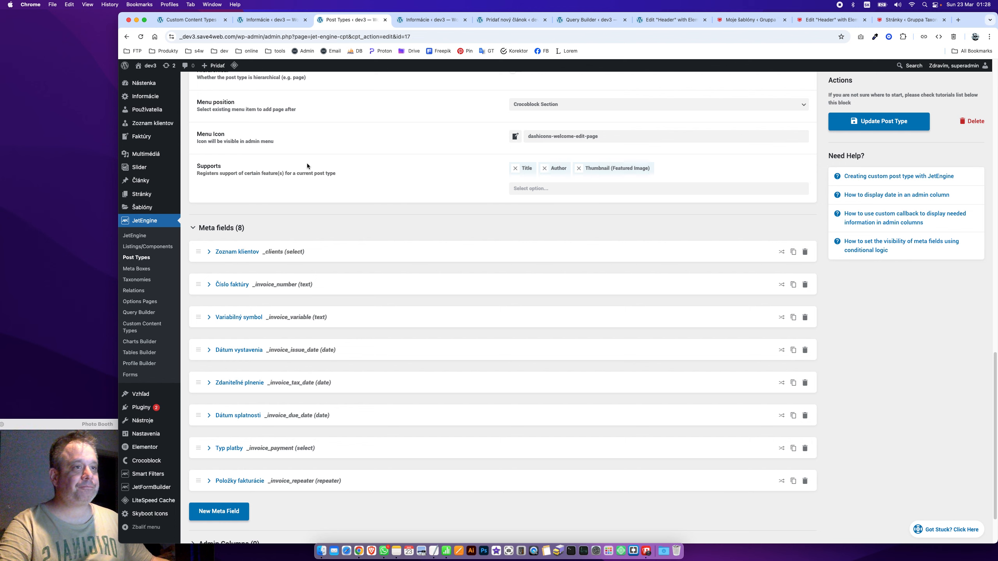
{"action": "left_click", "coordinate": [876, 118]}
{"action": "scroll", "coordinate": [291, 178], "scroll_direction": "up", "scroll_amount": 10}
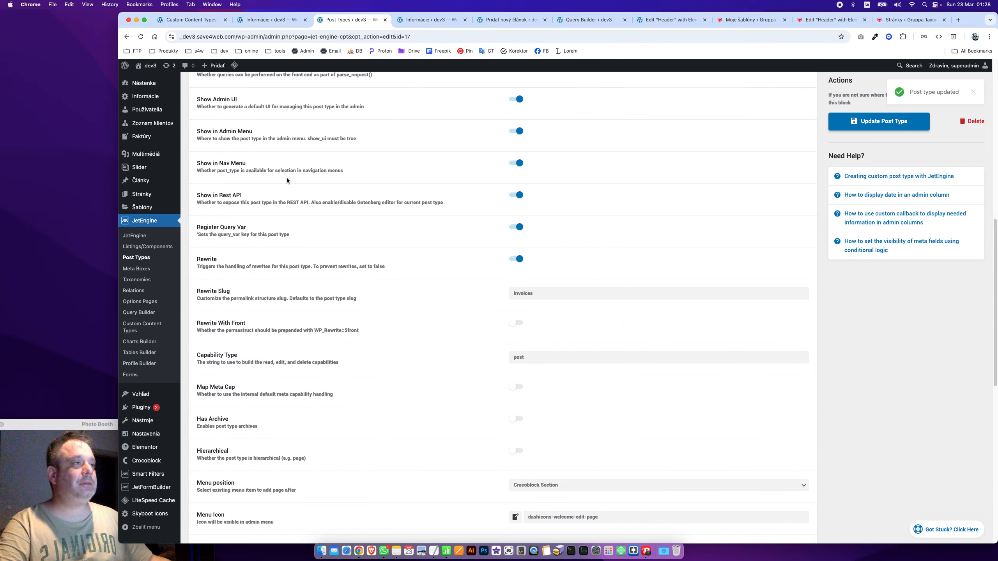
{"action": "scroll", "coordinate": [287, 180], "scroll_direction": "up", "scroll_amount": 5}
{"action": "key", "text": "super+r"}
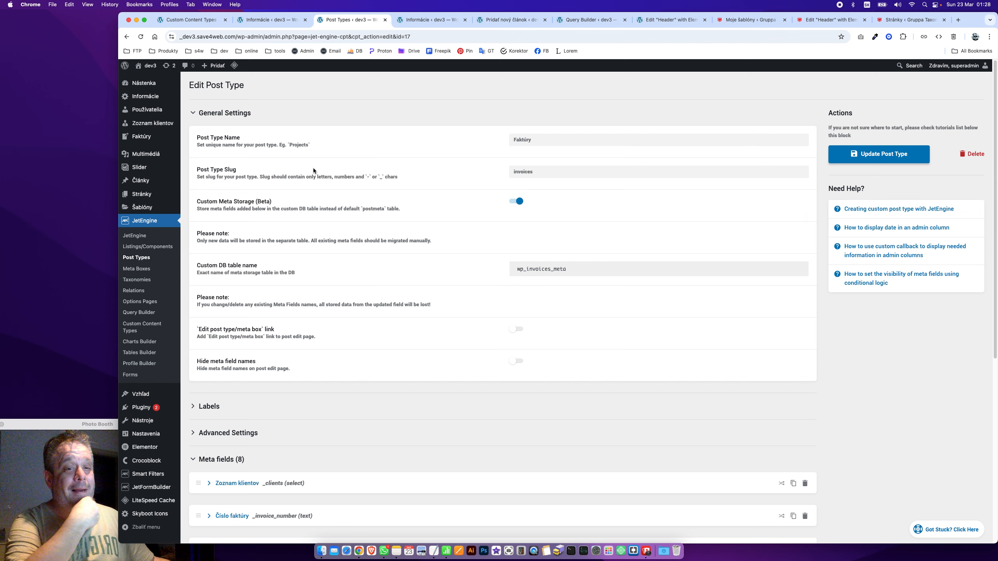
{"action": "scroll", "coordinate": [422, 240], "scroll_direction": "down", "scroll_amount": 7}
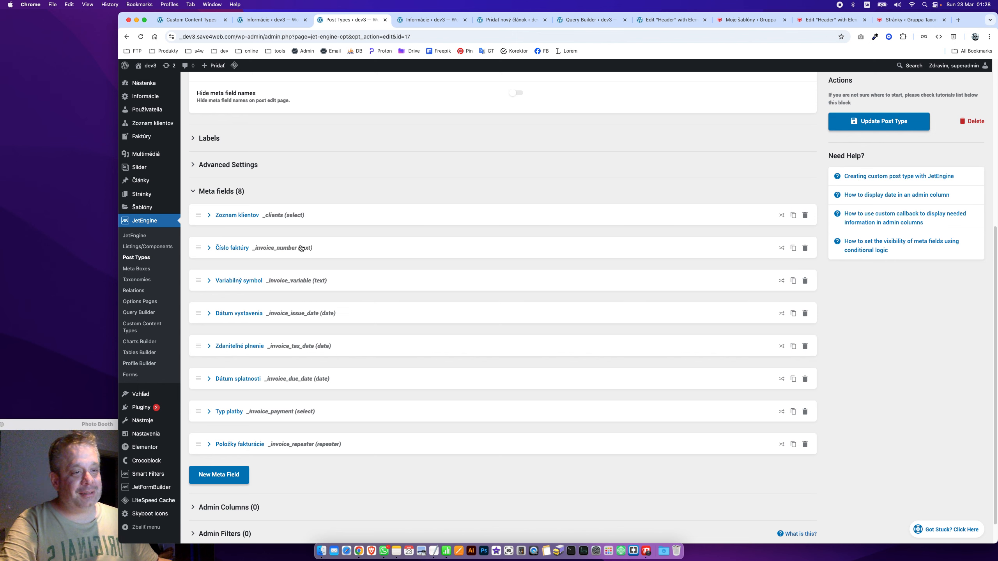
{"action": "scroll", "coordinate": [301, 248], "scroll_direction": "down", "scroll_amount": 1}
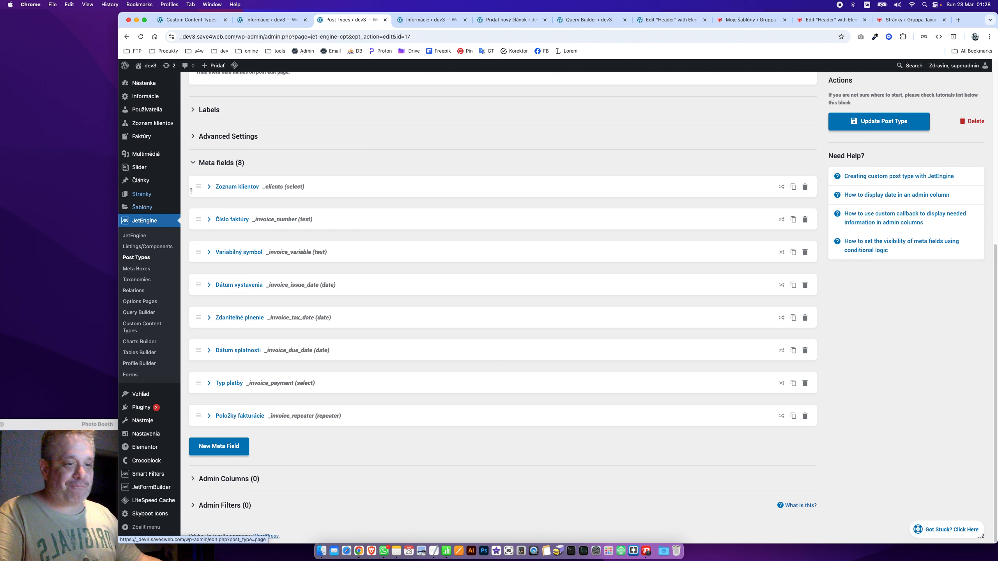
{"action": "mouse_move", "coordinate": [169, 493]}
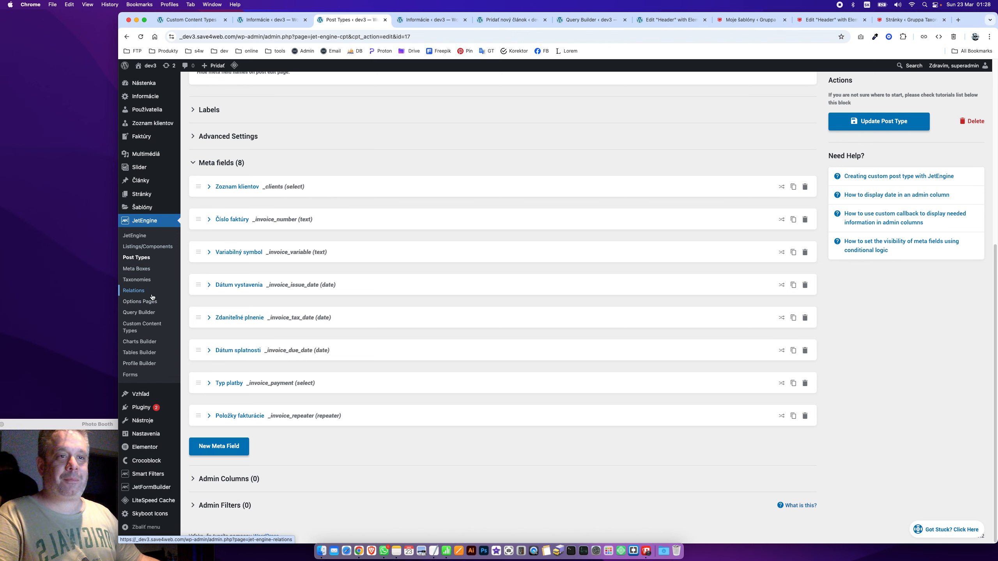
Add taxonomy 'Status faktúry' (slug status-faktury) for Faktúry, then open the Faktúry list
{"action": "left_click", "coordinate": [137, 280]}
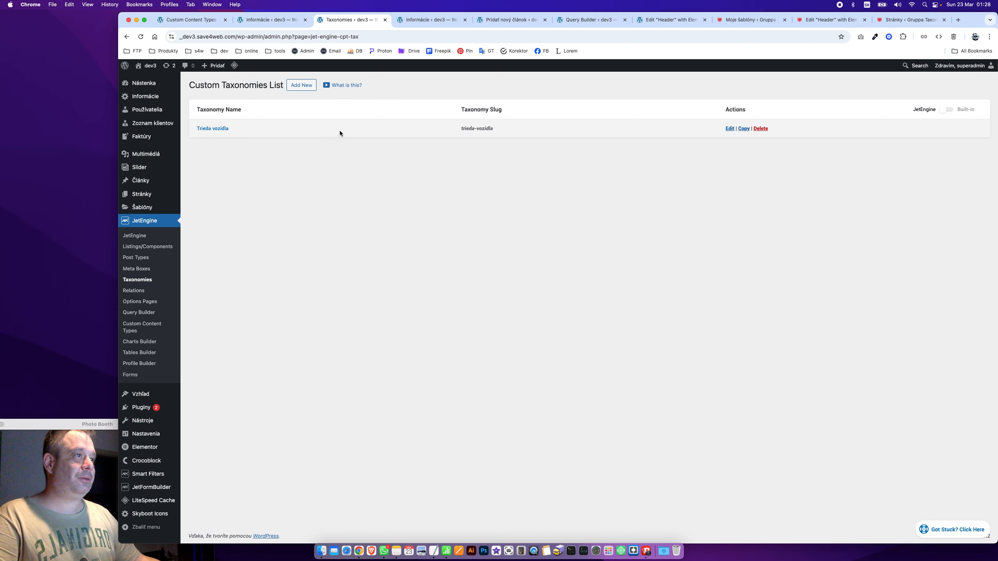
{"action": "left_click", "coordinate": [293, 81]}
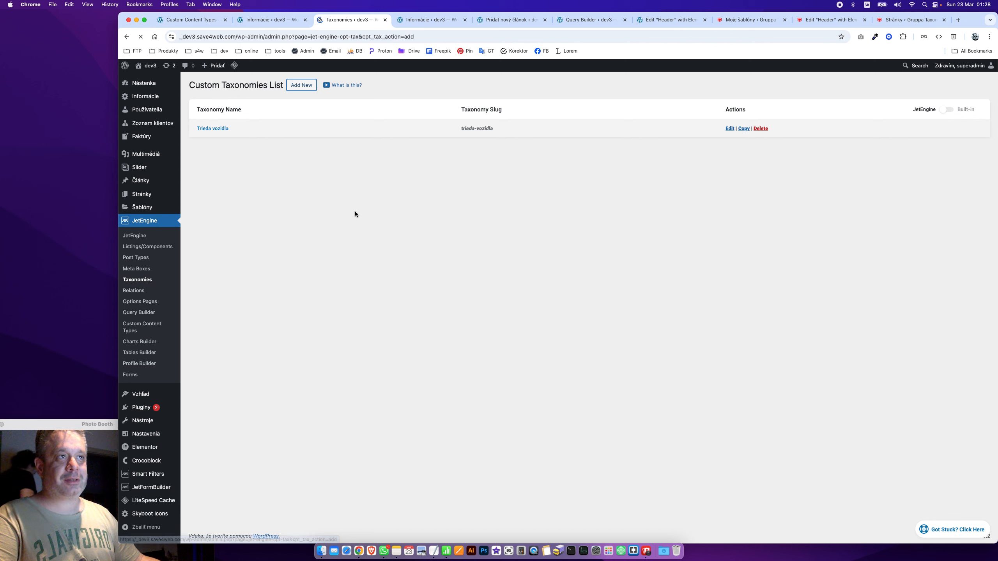
{"action": "left_click", "coordinate": [533, 134]}
{"action": "type", "text": "Status faktúry"}
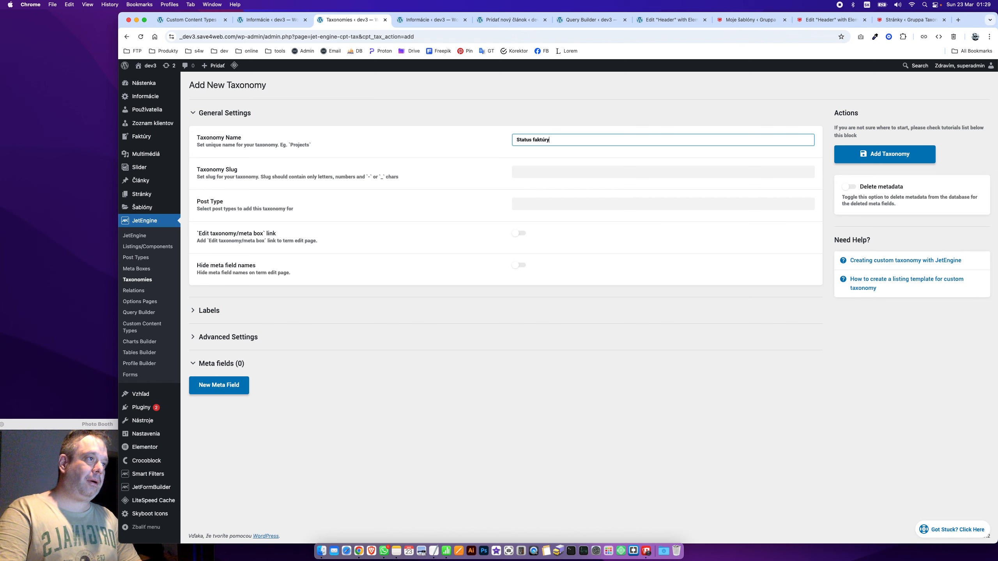
{"action": "key", "text": "Tab"}
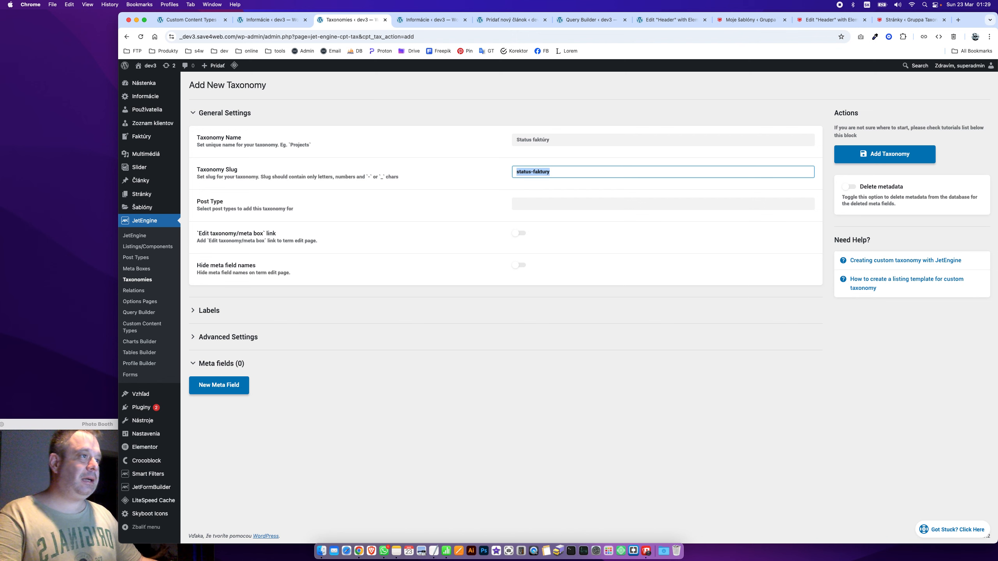
{"action": "left_click", "coordinate": [494, 206]}
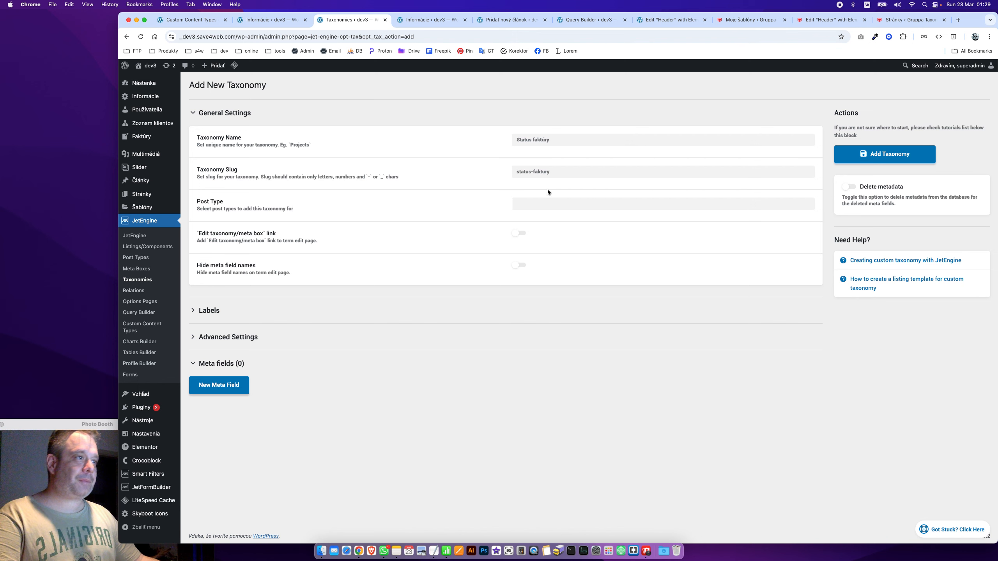
{"action": "left_click", "coordinate": [575, 447]}
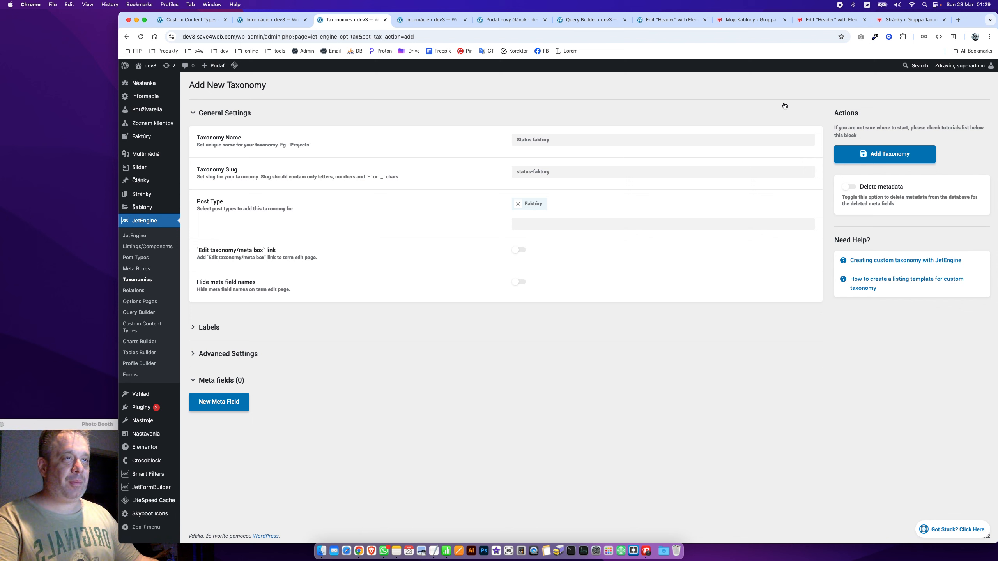
{"action": "left_click", "coordinate": [879, 154]}
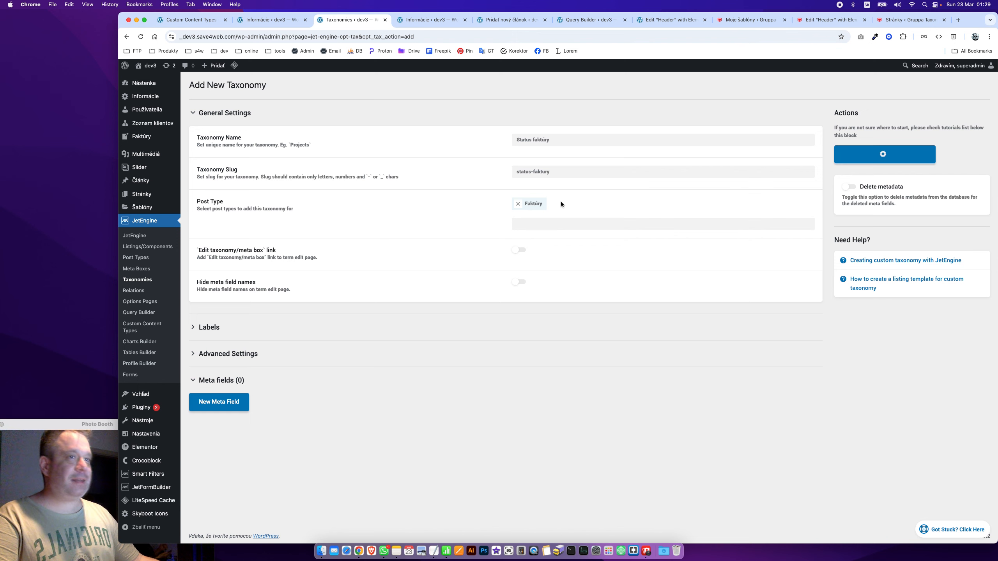
{"action": "left_click", "coordinate": [132, 137]}
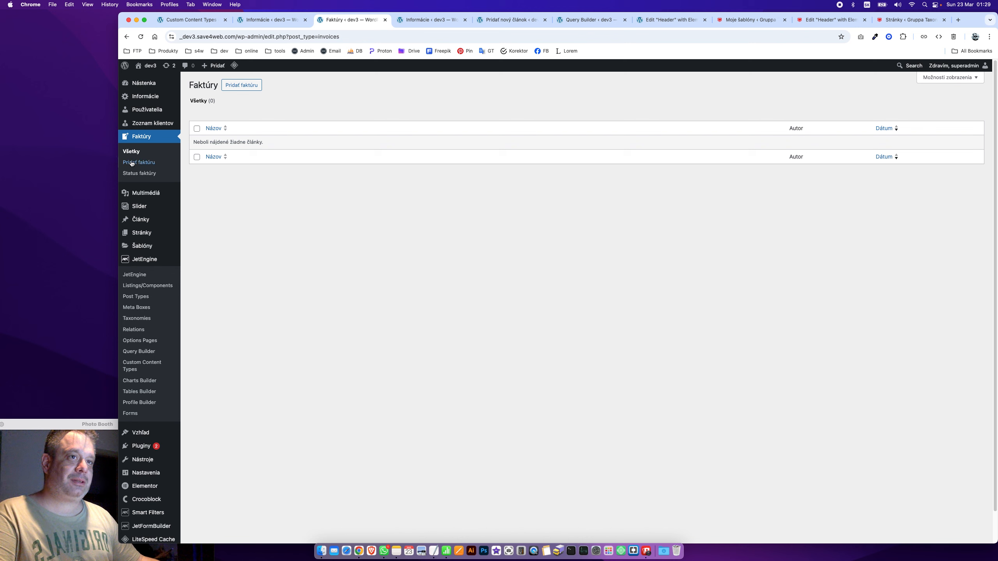
Add Status faktúry terms Uhradená and Neuhradená, then go to the Faktúry post type settings
{"action": "left_click", "coordinate": [149, 180]}
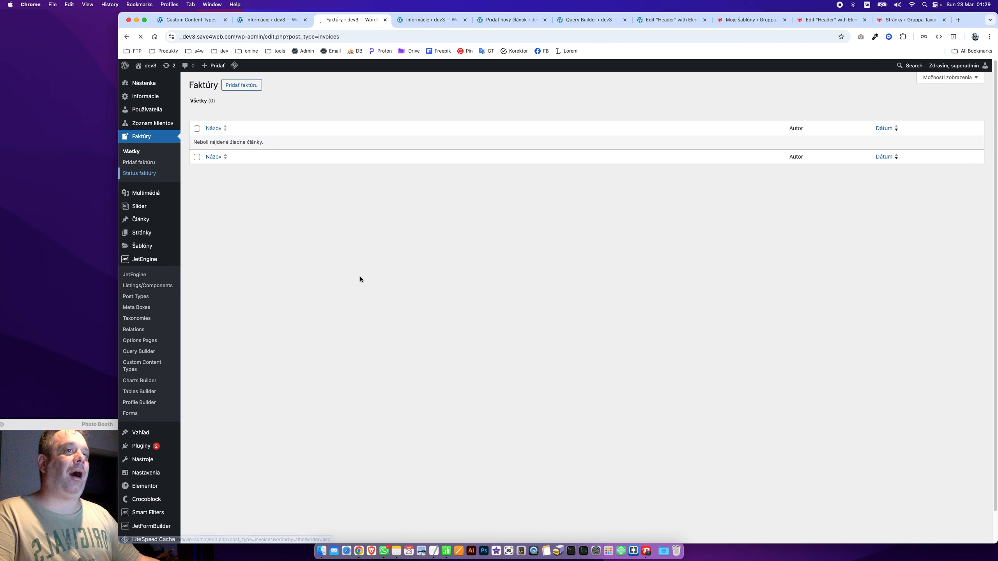
{"action": "left_click", "coordinate": [389, 309]}
{"action": "left_click", "coordinate": [251, 127]}
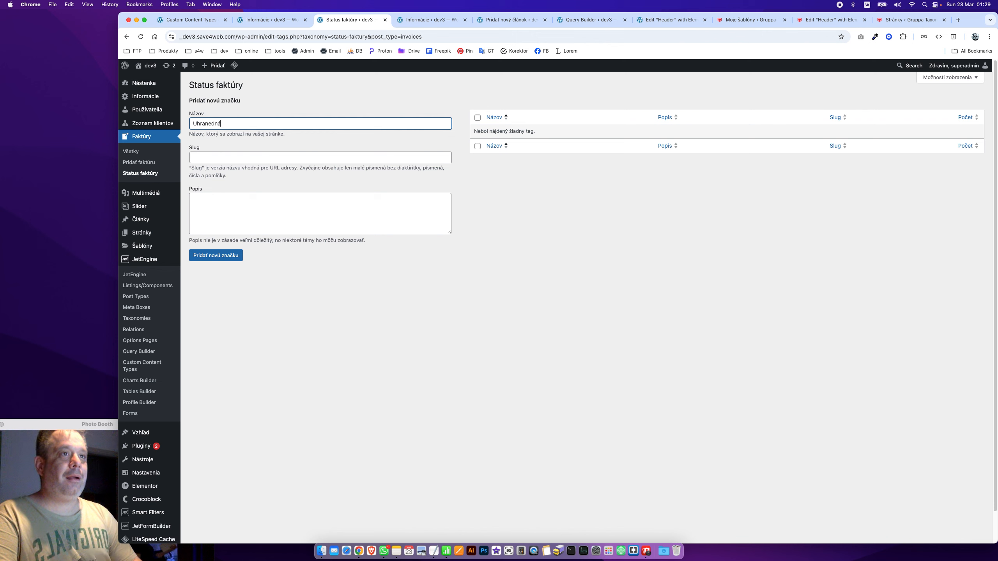
{"action": "left_click", "coordinate": [216, 255]}
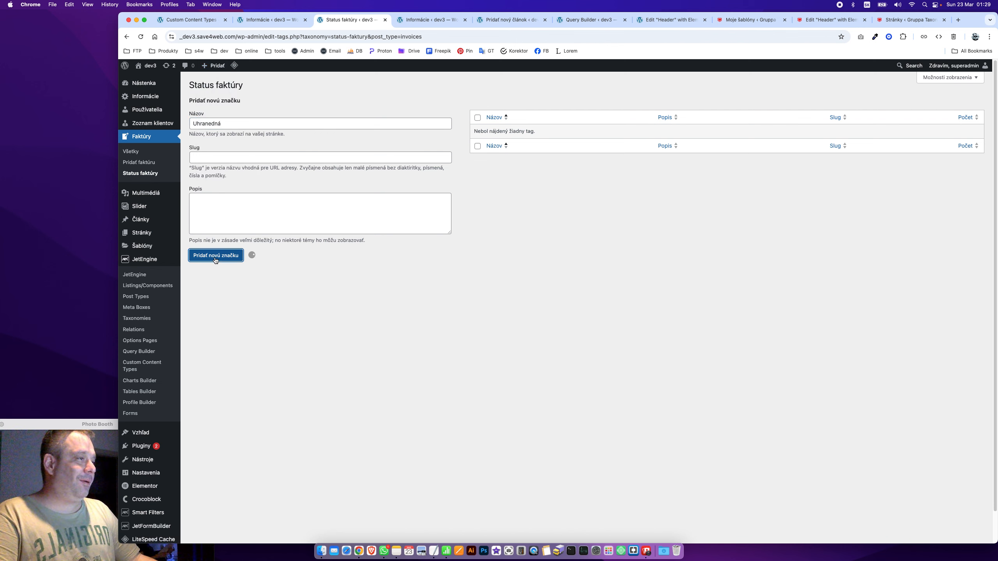
{"action": "left_click", "coordinate": [291, 149]}
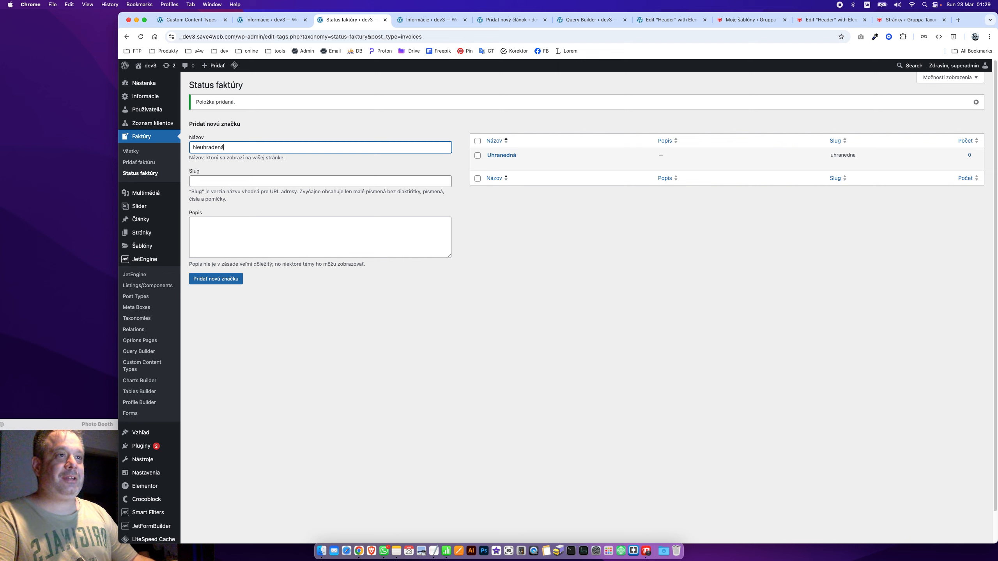
{"action": "left_click", "coordinate": [228, 278]}
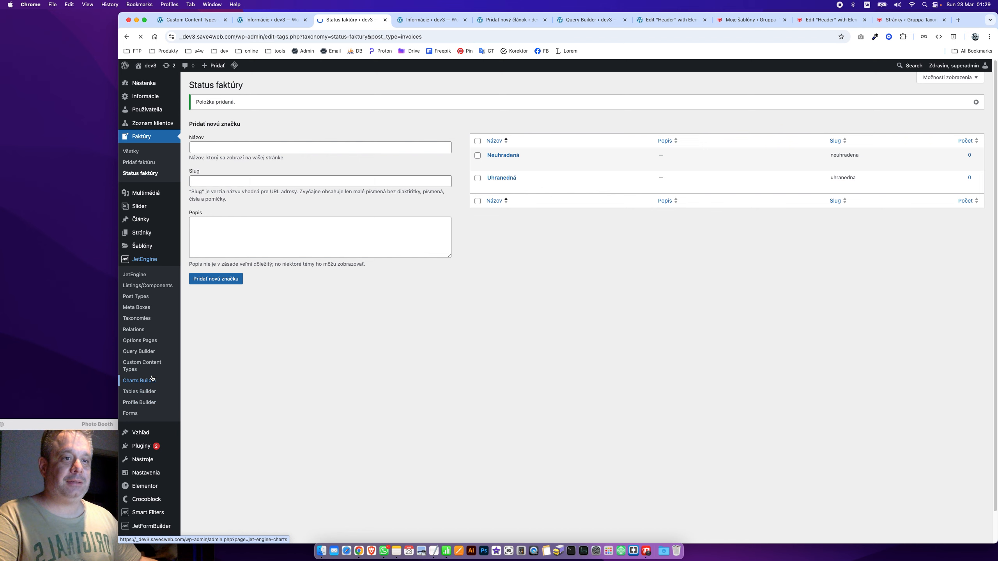
{"action": "left_click", "coordinate": [146, 299]}
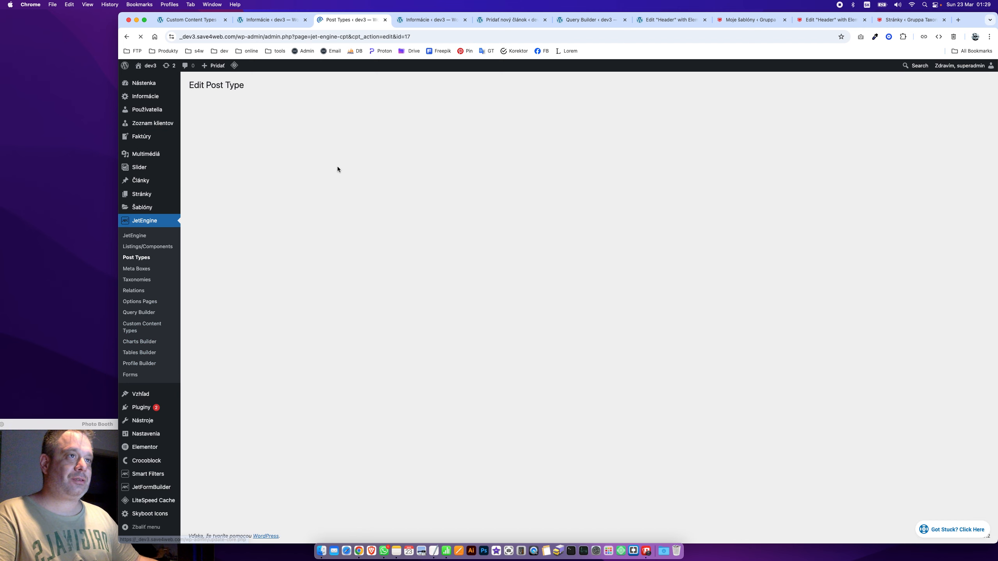
Add a new meta field labelled 'Status faktúry' to Faktúry
{"action": "scroll", "coordinate": [281, 293], "scroll_direction": "down", "scroll_amount": 8}
{"action": "left_click", "coordinate": [219, 446]}
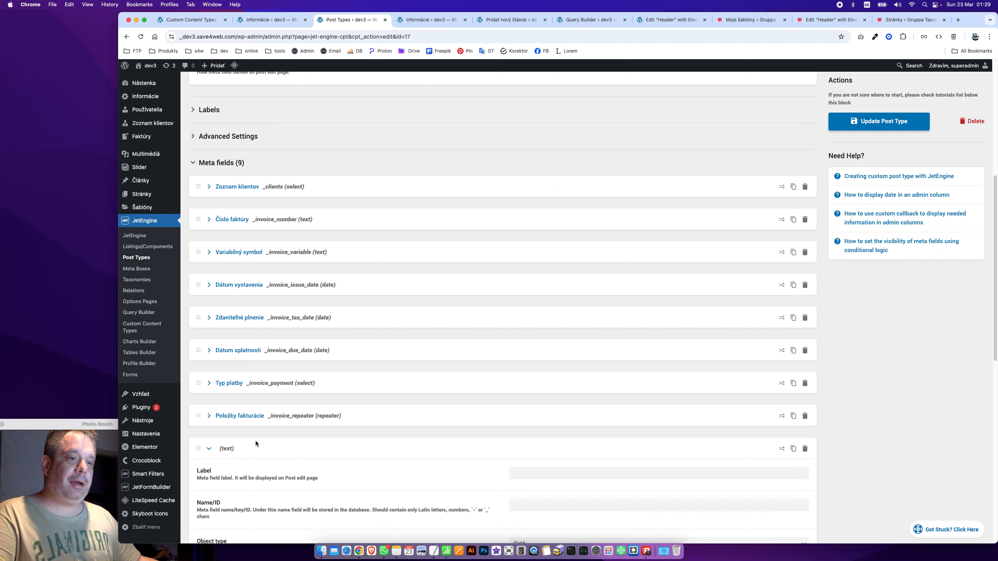
{"action": "scroll", "coordinate": [492, 344], "scroll_direction": "down", "scroll_amount": 9}
{"action": "scroll", "coordinate": [538, 194], "scroll_direction": "up", "scroll_amount": 4}
{"action": "left_click", "coordinate": [537, 262]}
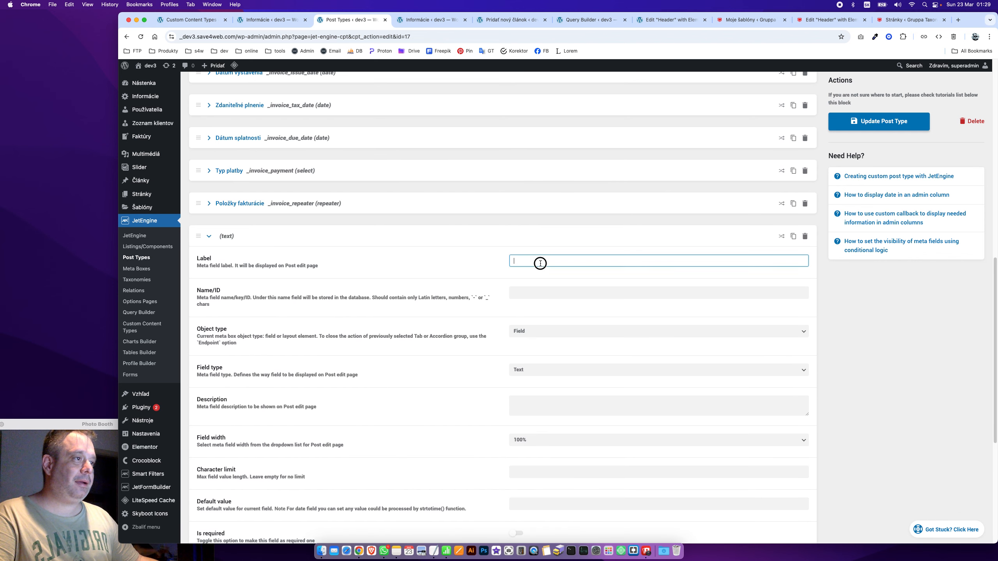
{"action": "type", "text": "Status faktp"}
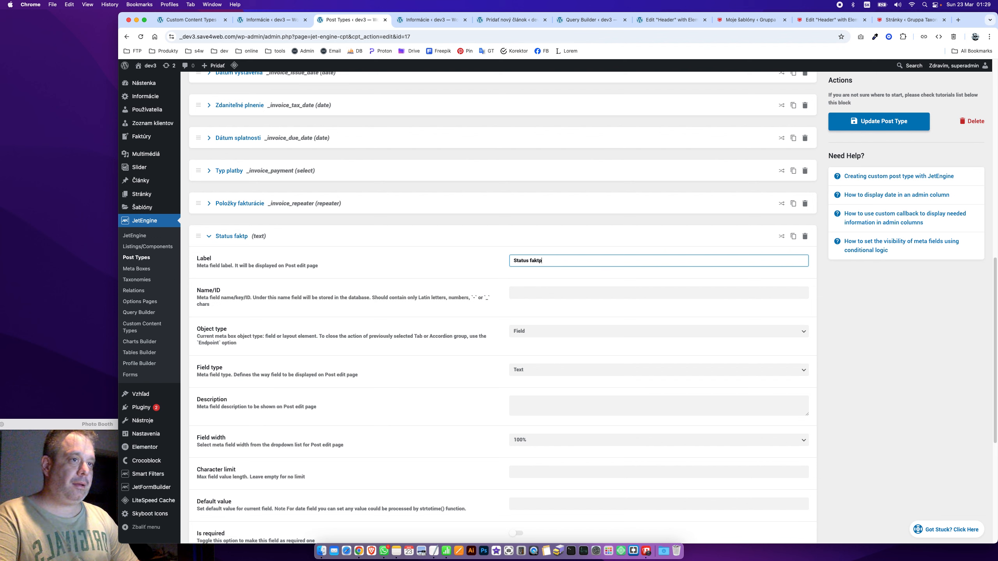
{"action": "key", "text": "BackSpace"}
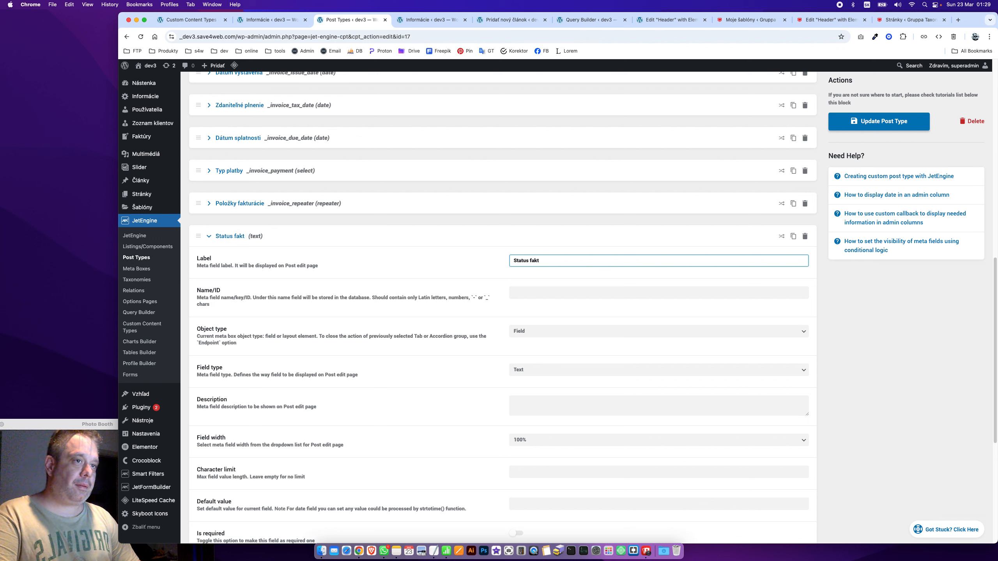
{"action": "type", "text": "o"}
{"action": "type", "text": "ry"}
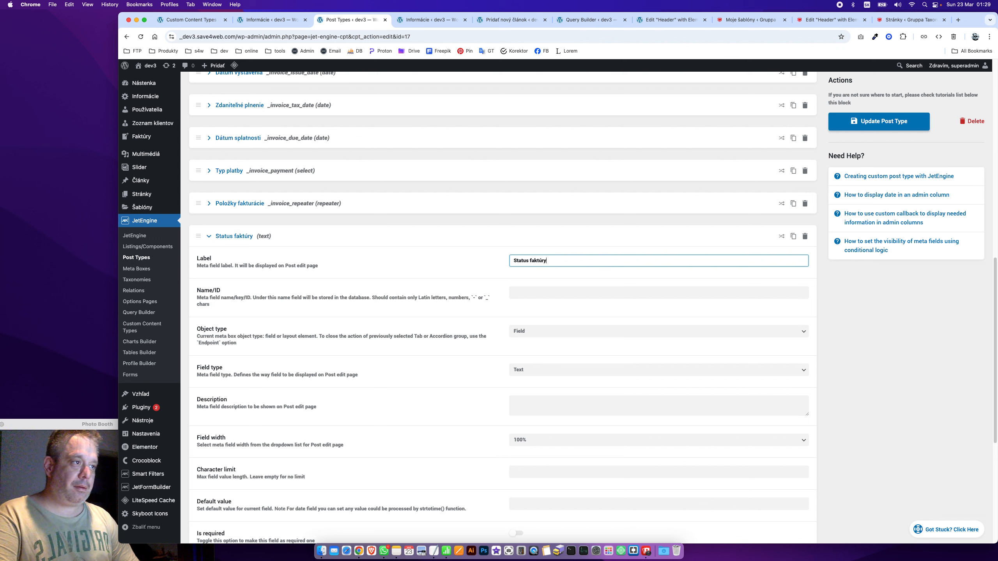
{"action": "key", "text": "Tab"}
{"action": "type", "text": "_i"}
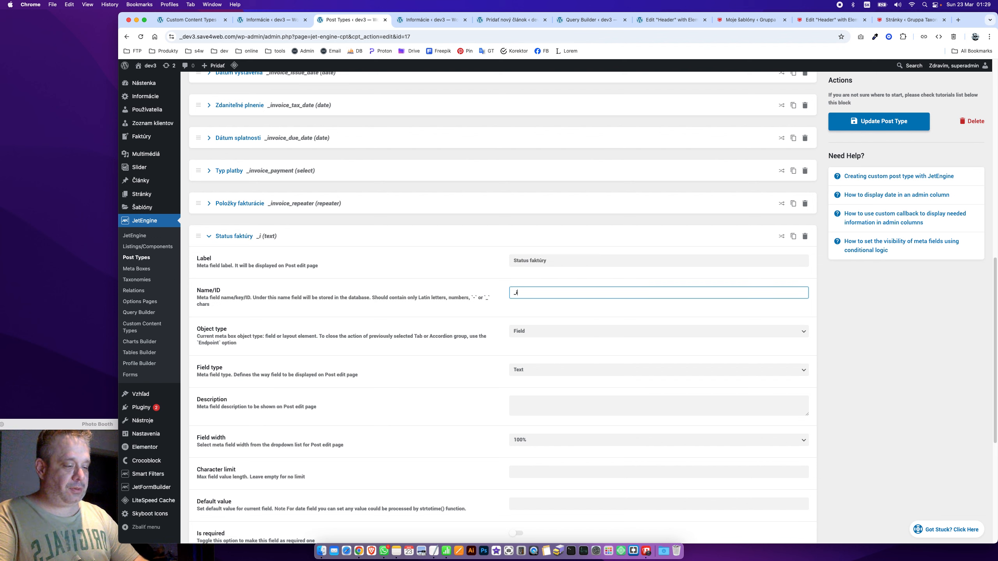
{"action": "type", "text": "nvoice"}
Set the field ID to '_invoice_status', matching the Položky fakturácie naming
{"action": "left_click", "coordinate": [251, 207]}
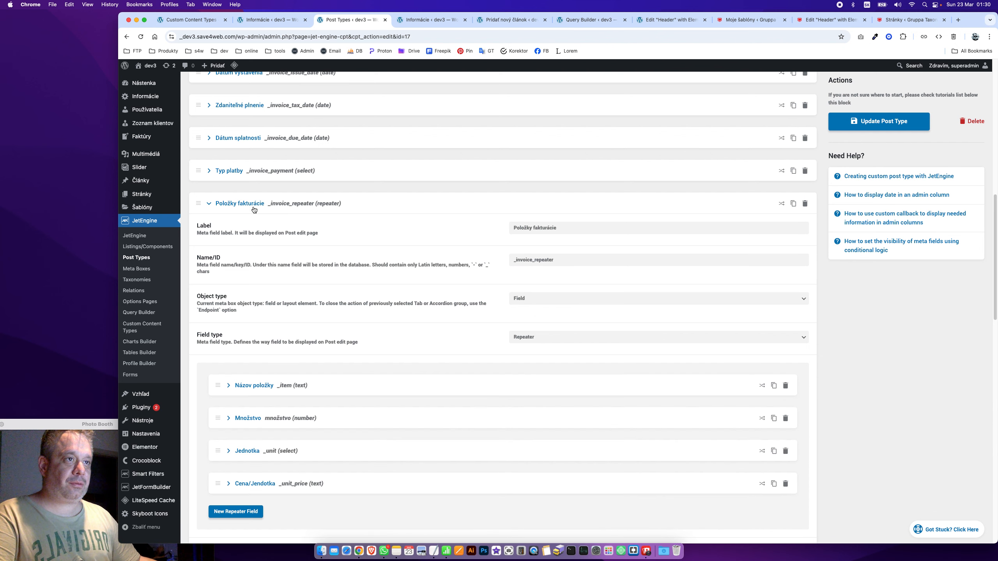
{"action": "left_click_drag", "start_coordinate": [533, 260], "coordinate": [480, 257]}
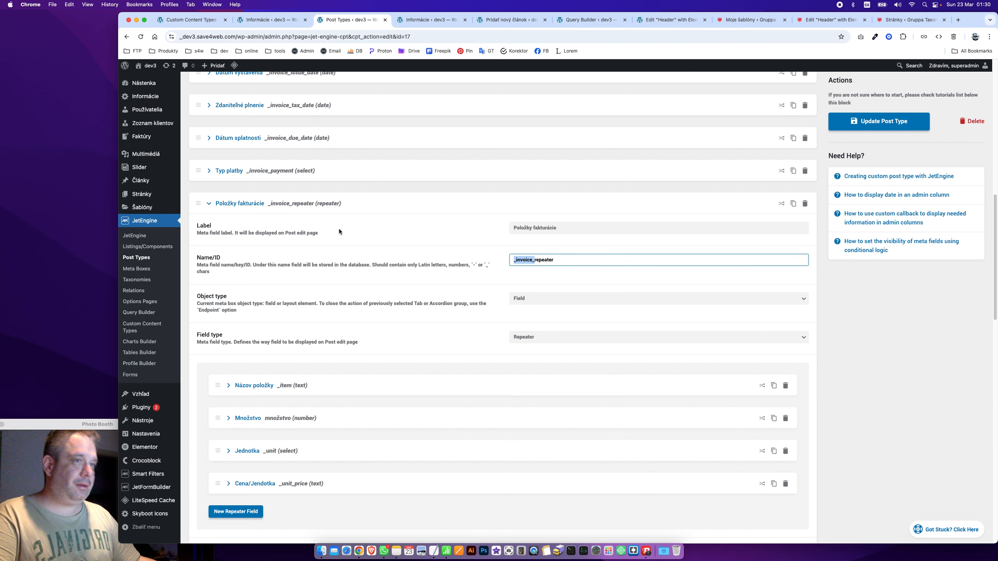
{"action": "left_click", "coordinate": [227, 204]}
{"action": "left_click", "coordinate": [536, 294]}
{"action": "type", "text": "_invoice_"}
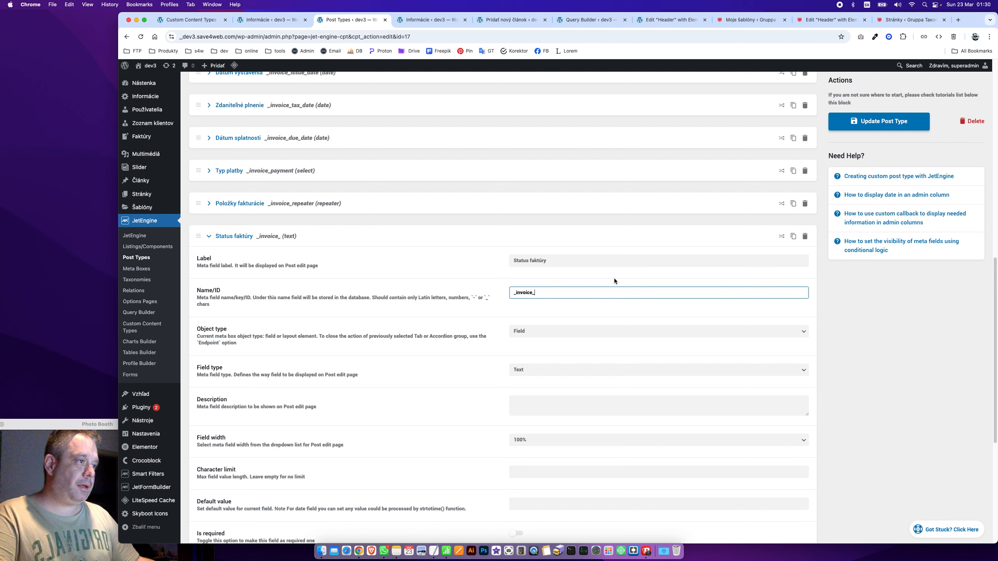
{"action": "type", "text": "statuzs"}
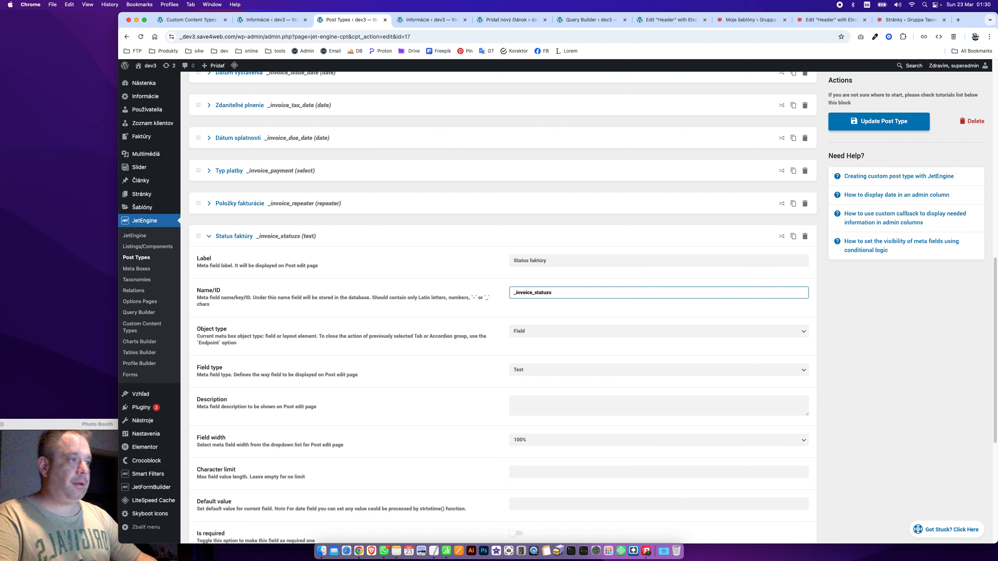
{"action": "key", "text": "BackSpace"}
{"action": "key", "text": "BackSpace"}
{"action": "key", "text": "BackSpace"}
{"action": "type", "text": "us"}
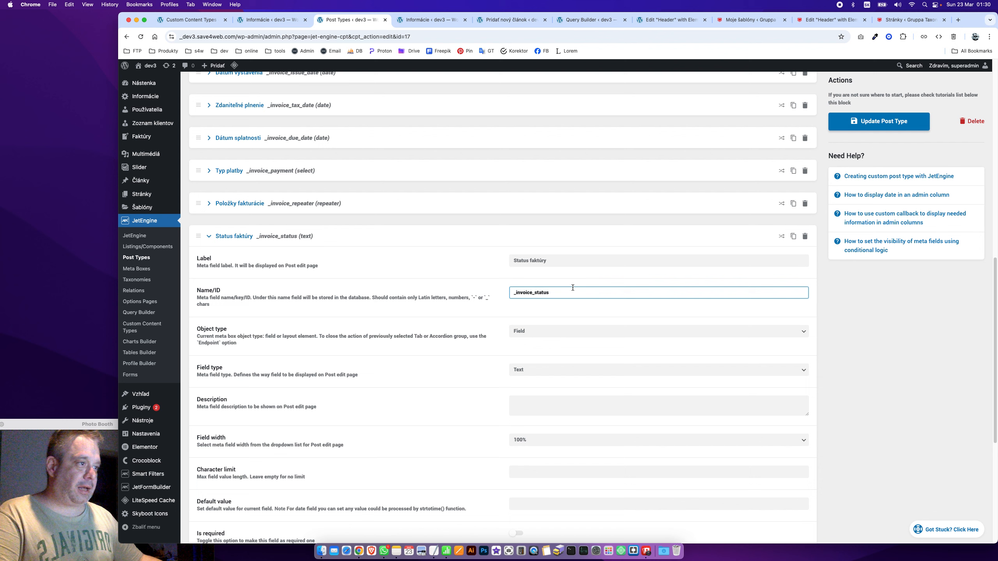
Make the field a Switcher, save the post type, and close the company information tab
{"action": "left_click", "coordinate": [572, 338]}
{"action": "left_click", "coordinate": [570, 334]}
{"action": "left_click", "coordinate": [552, 373]}
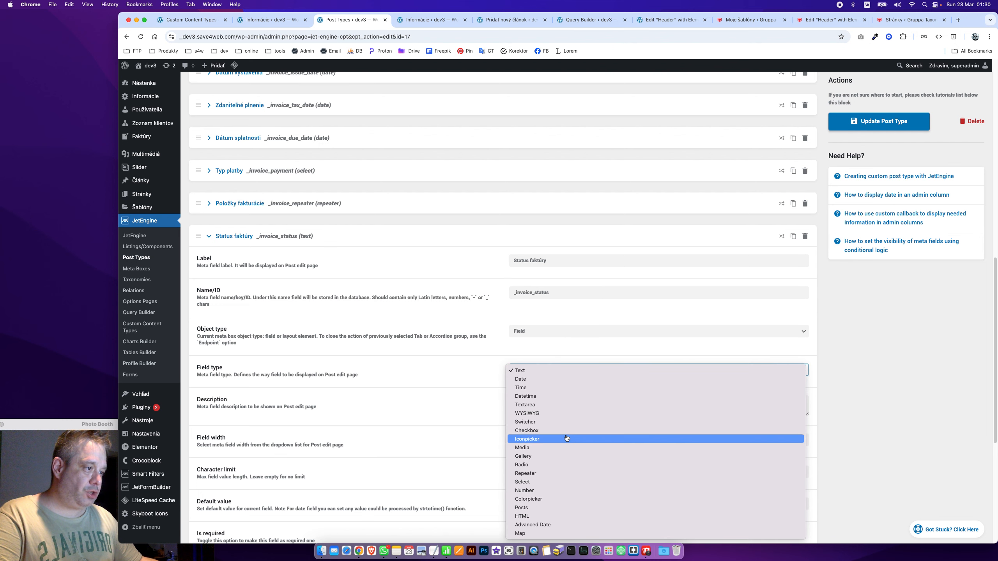
{"action": "left_click", "coordinate": [527, 422]}
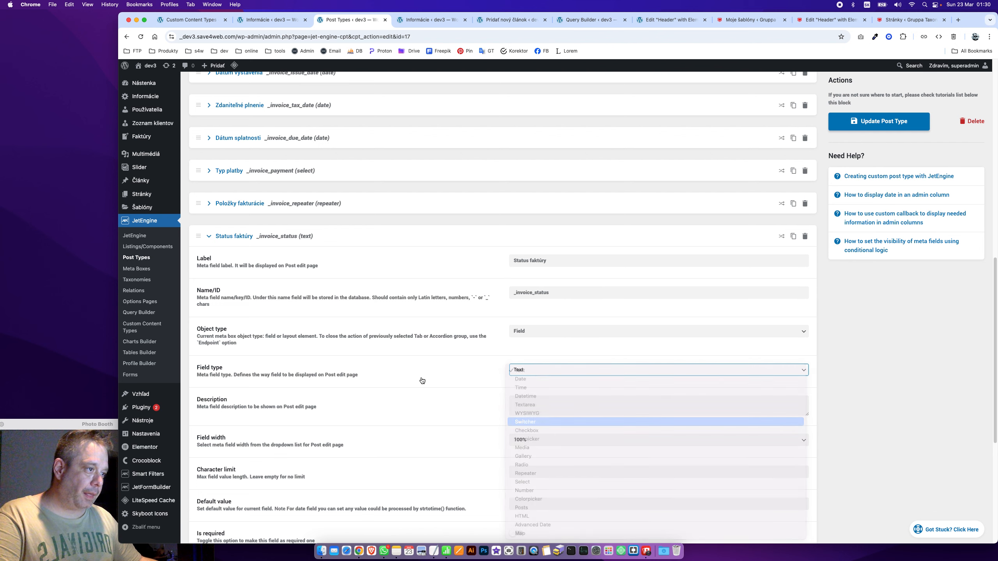
{"action": "left_click", "coordinate": [236, 239]}
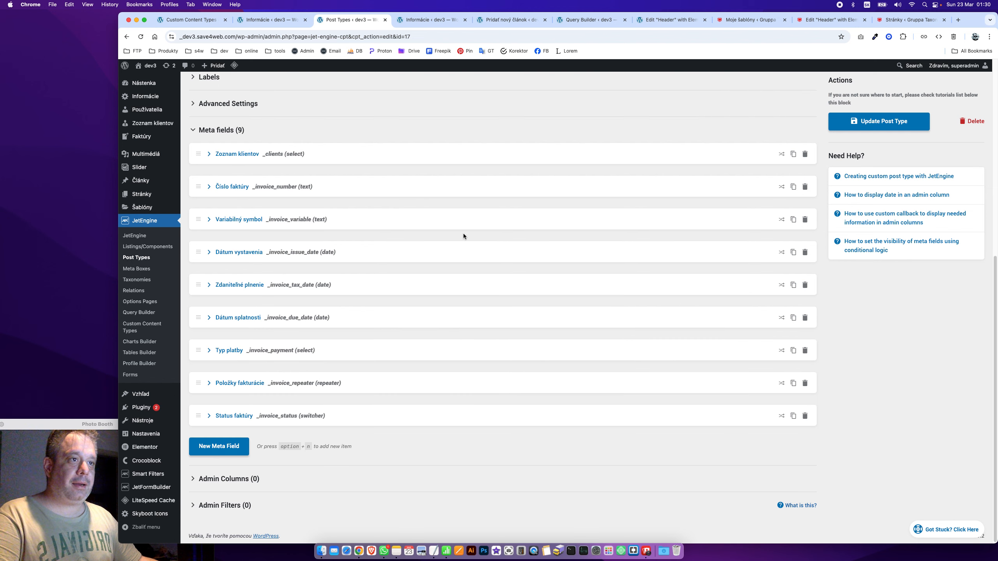
{"action": "left_click", "coordinate": [880, 121]}
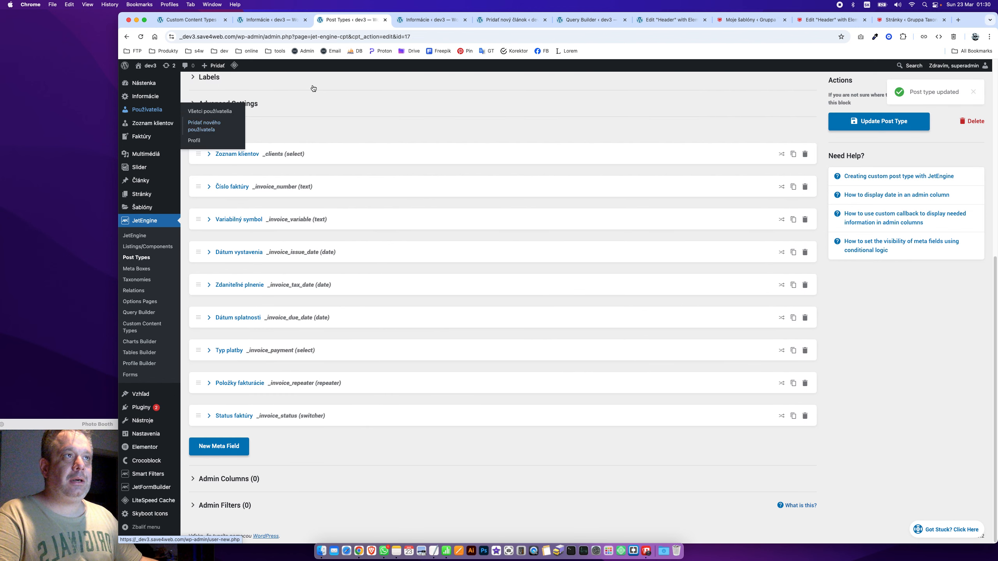
{"action": "left_click", "coordinate": [432, 19]}
{"action": "key", "text": "super+w"}
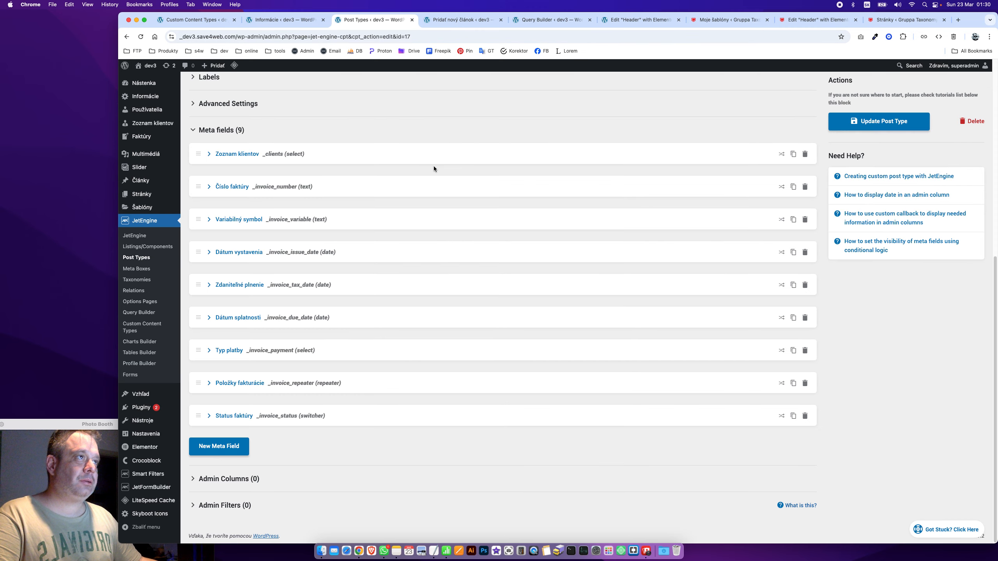
On the Pridať faktúru screen, toggle the Status faktúry switcher on and off twice
{"action": "left_click", "coordinate": [438, 24]}
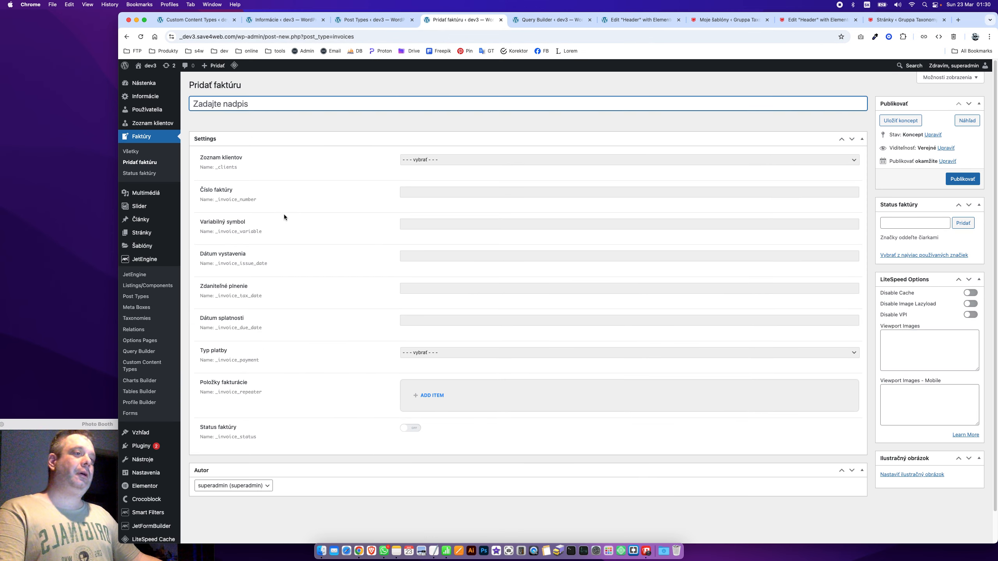
{"action": "scroll", "coordinate": [394, 404], "scroll_direction": "down", "scroll_amount": 1}
{"action": "left_click", "coordinate": [411, 397]}
{"action": "left_click", "coordinate": [409, 396]}
{"action": "left_click", "coordinate": [409, 396]}
{"action": "left_click", "coordinate": [409, 396]}
{"action": "scroll", "coordinate": [283, 281], "scroll_direction": "up", "scroll_amount": 1}
{"action": "scroll", "coordinate": [282, 276], "scroll_direction": "up", "scroll_amount": 1}
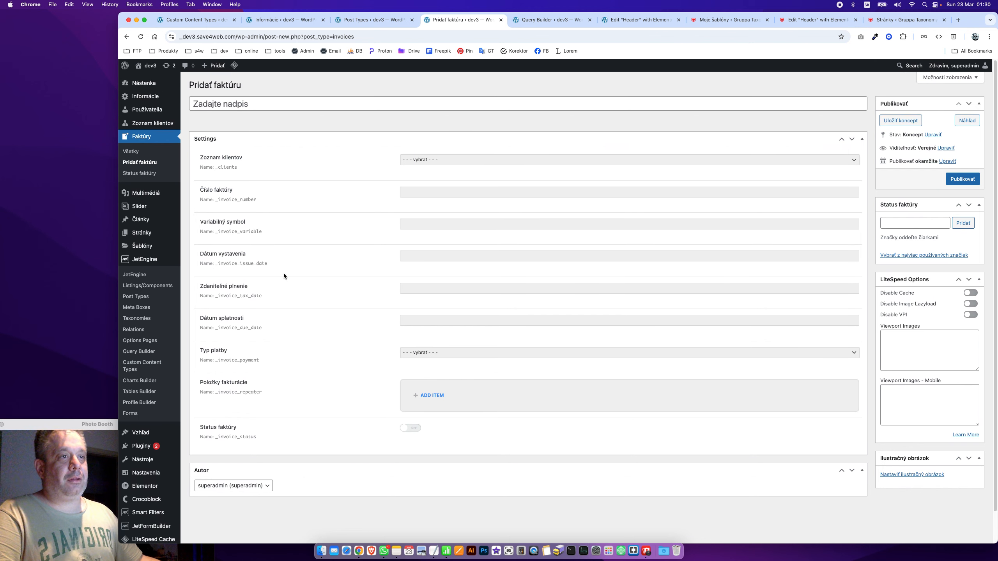